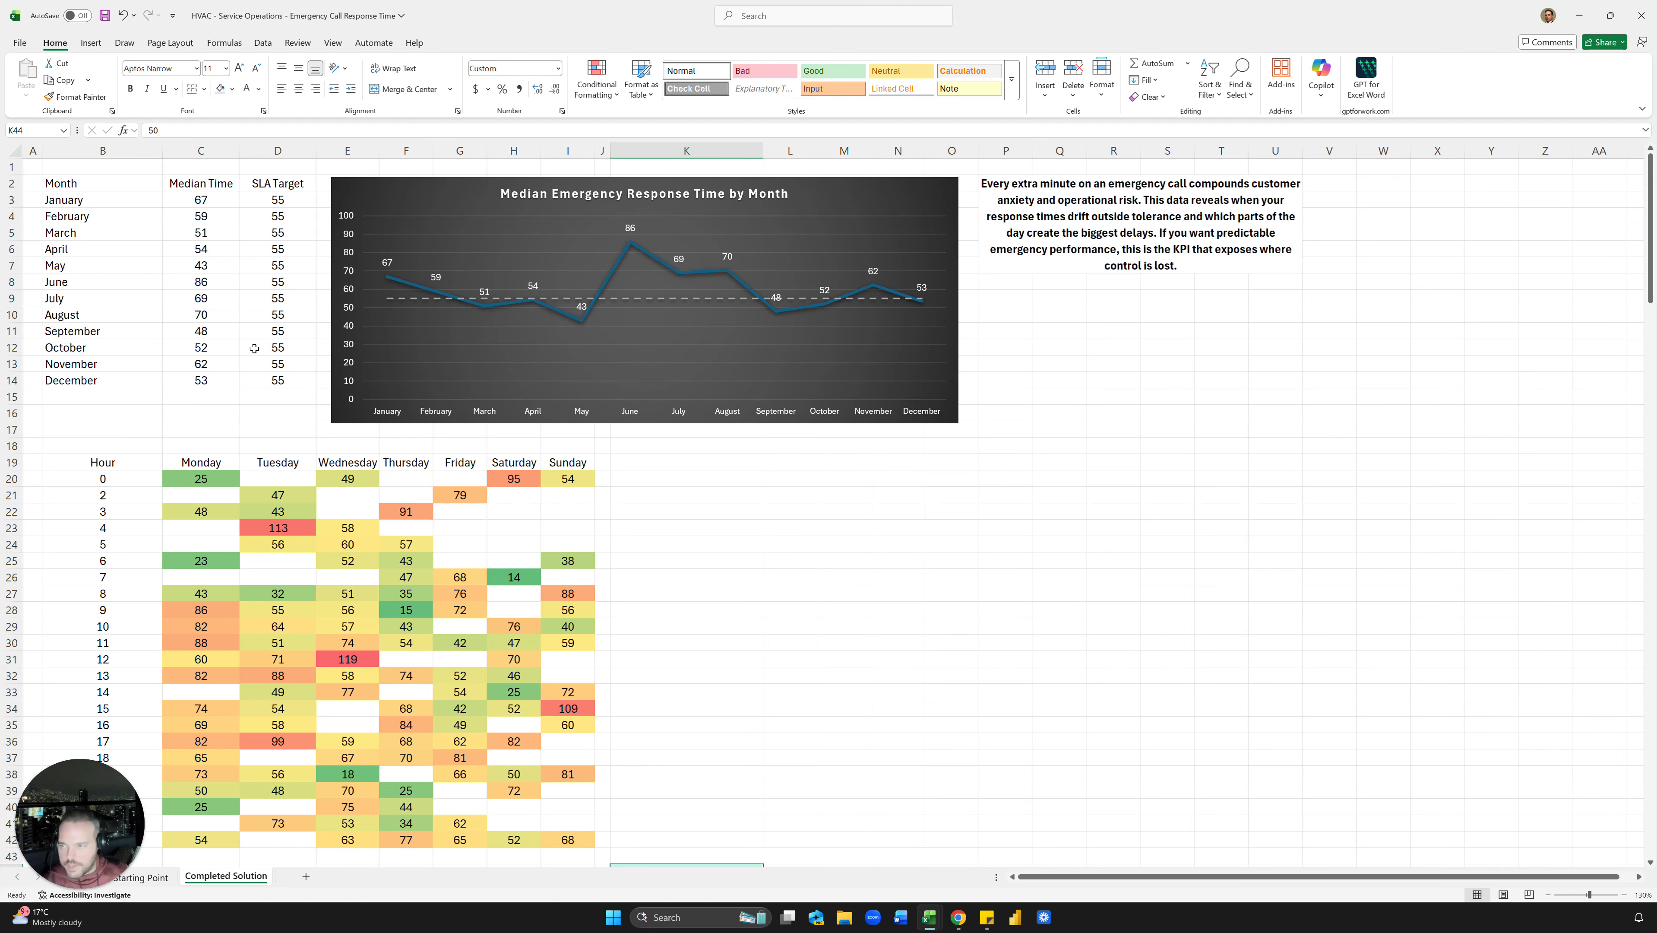
# Step: Review the April MEDIAN(FILTER()) formula in C6, then go to the blank Starting Point sheet
pyautogui.click(222, 251)
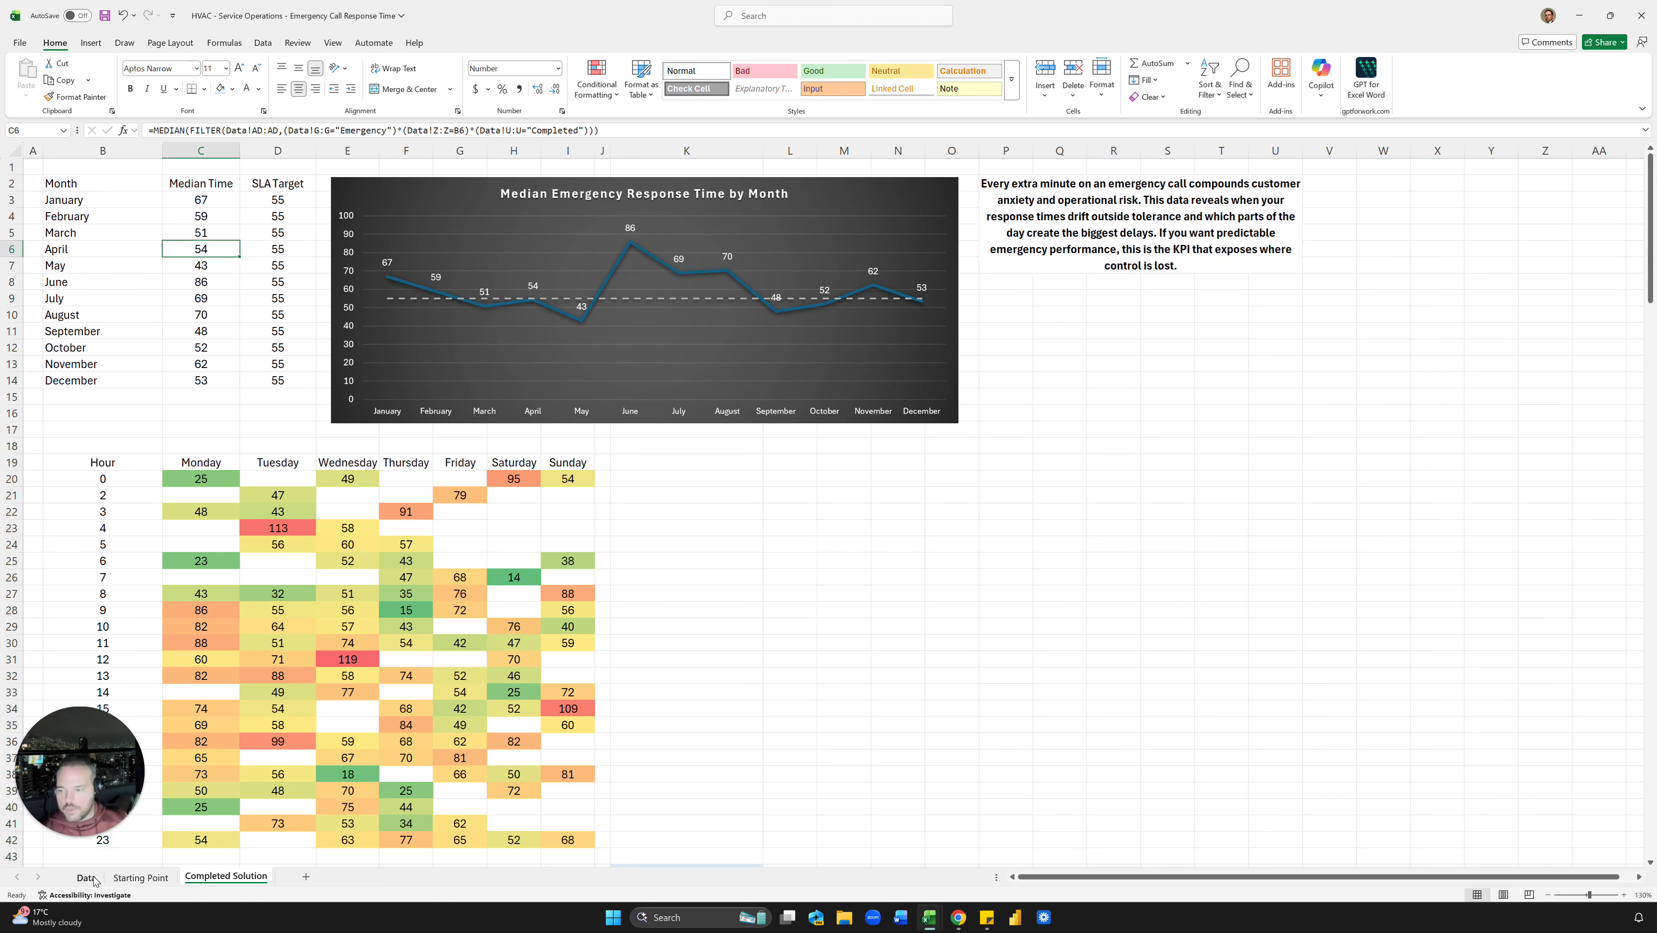
pyautogui.click(141, 877)
# Step: Enter the Month heading in B2 and fill January through December down to B14
pyautogui.keyDown('ctrl'); pyautogui.scroll(5, 87, 262); pyautogui.keyUp('ctrl')
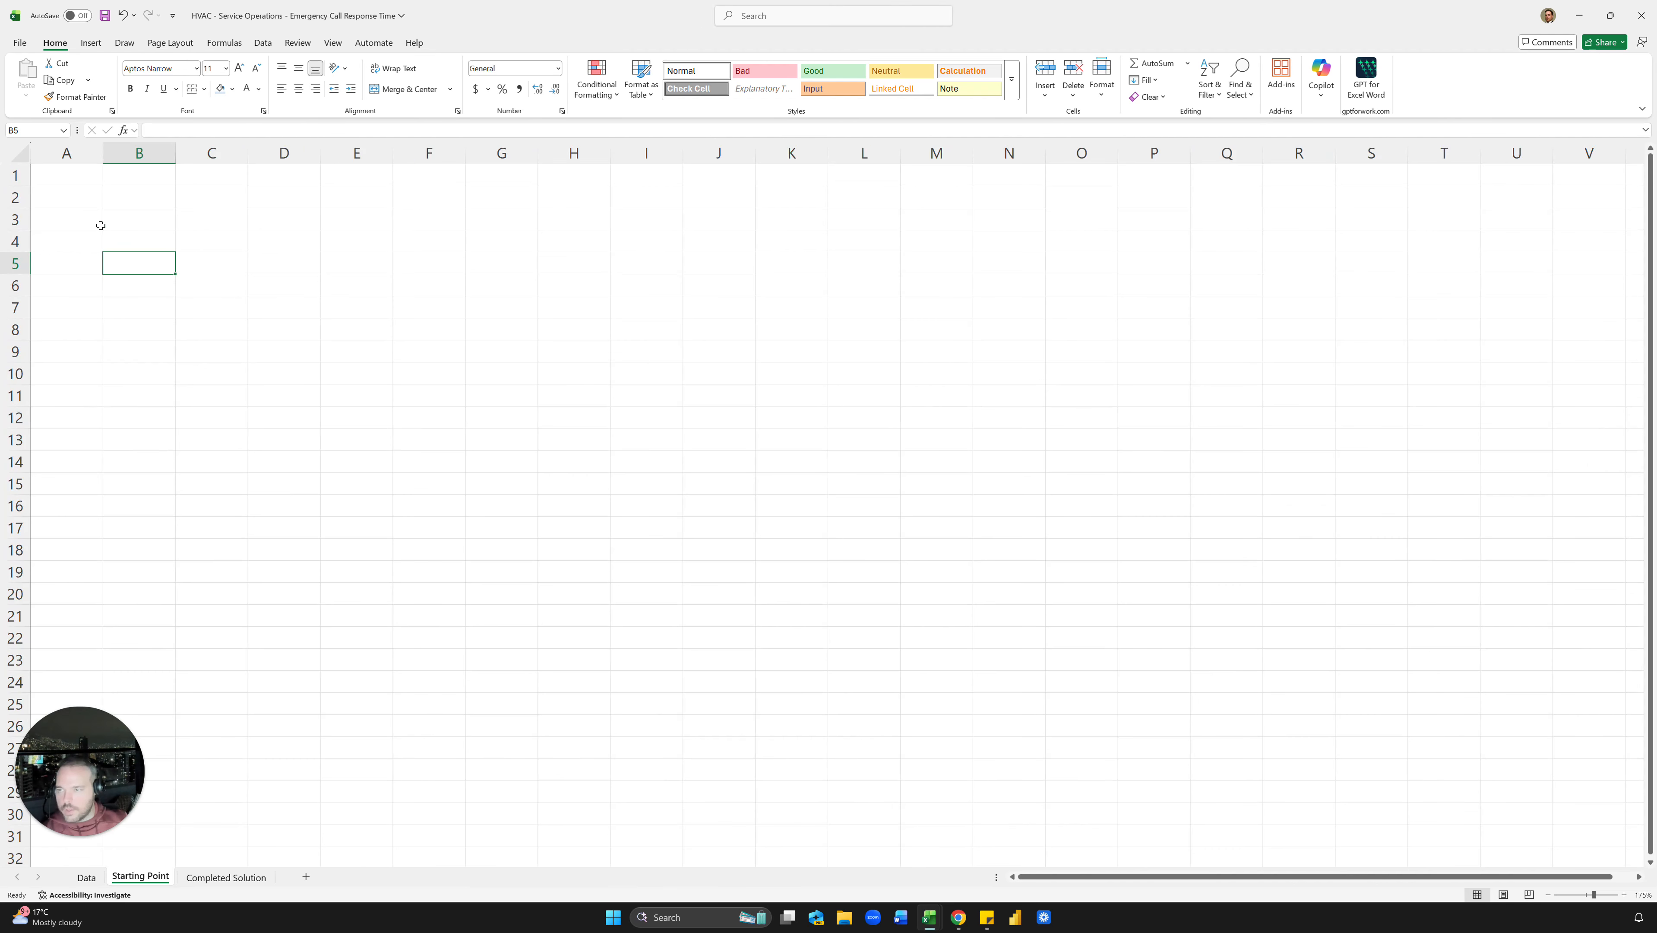
pyautogui.click(149, 195)
pyautogui.write('Month')
pyautogui.press('Return')
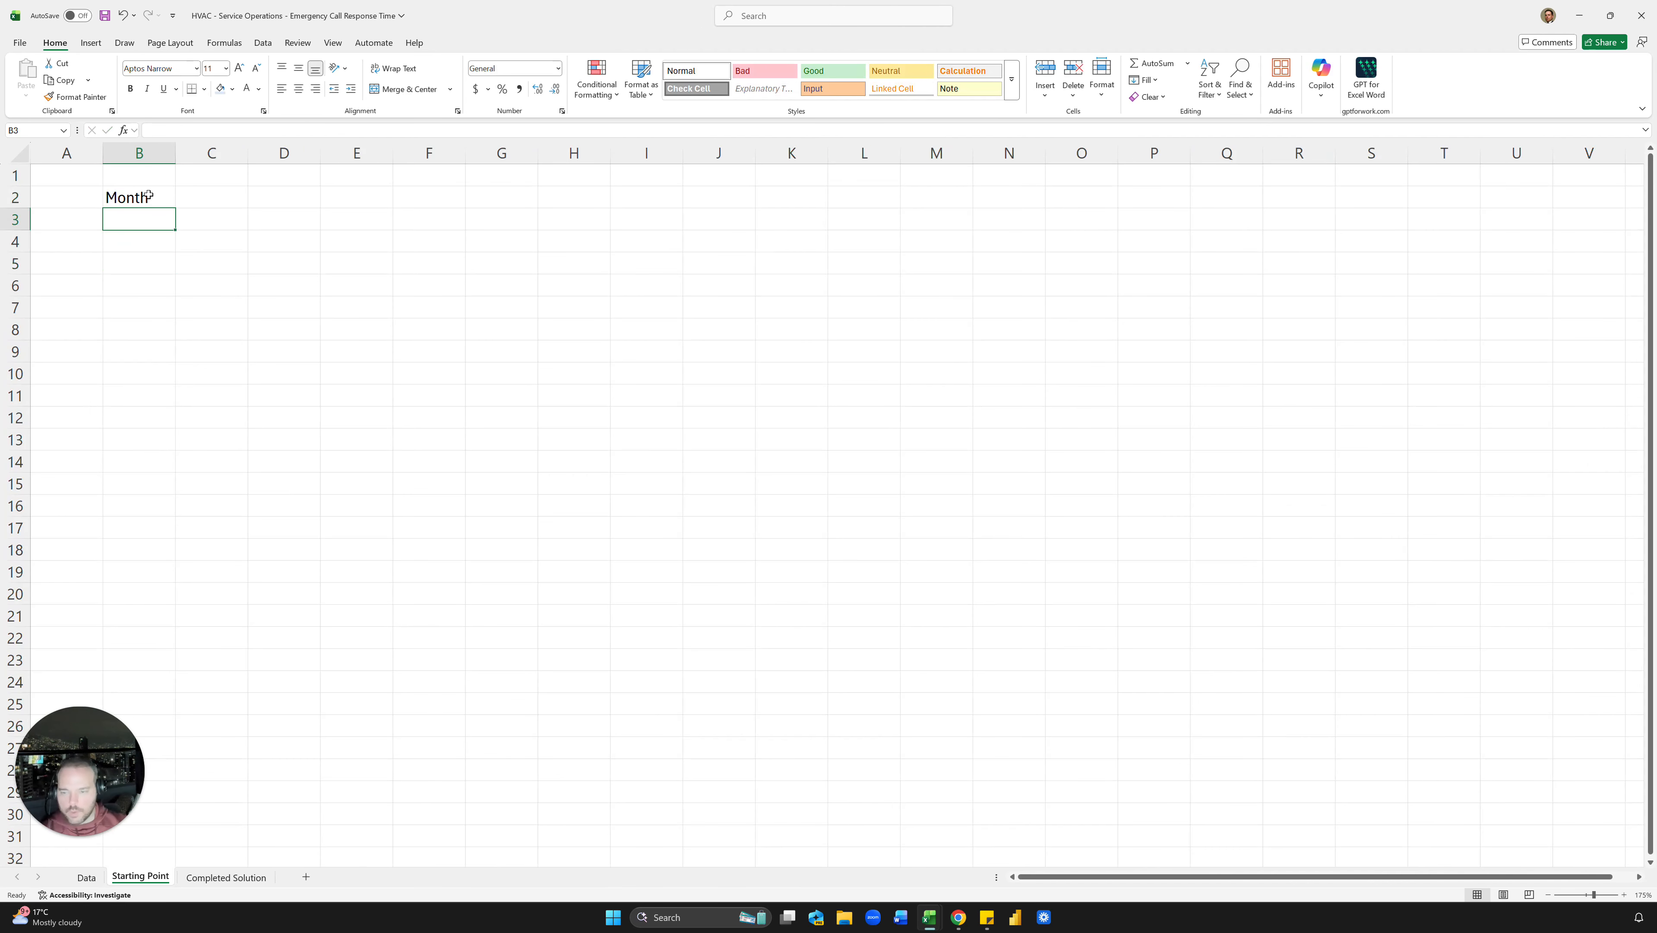
pyautogui.write('January')
pyautogui.press('Return')
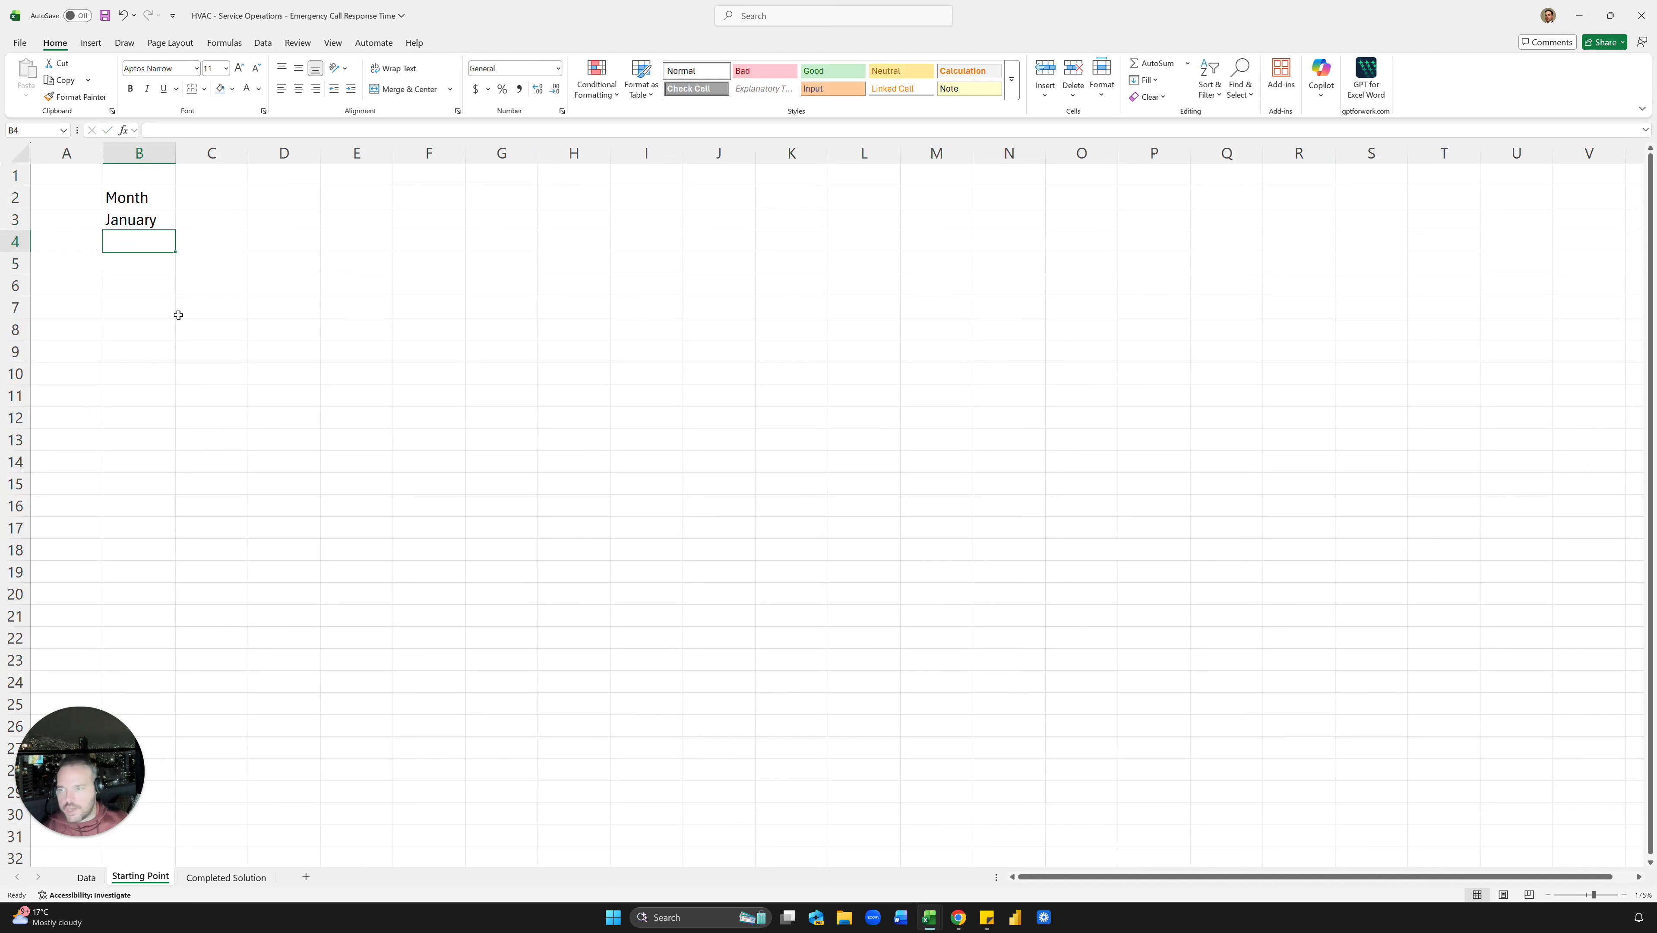
pyautogui.click(155, 211)
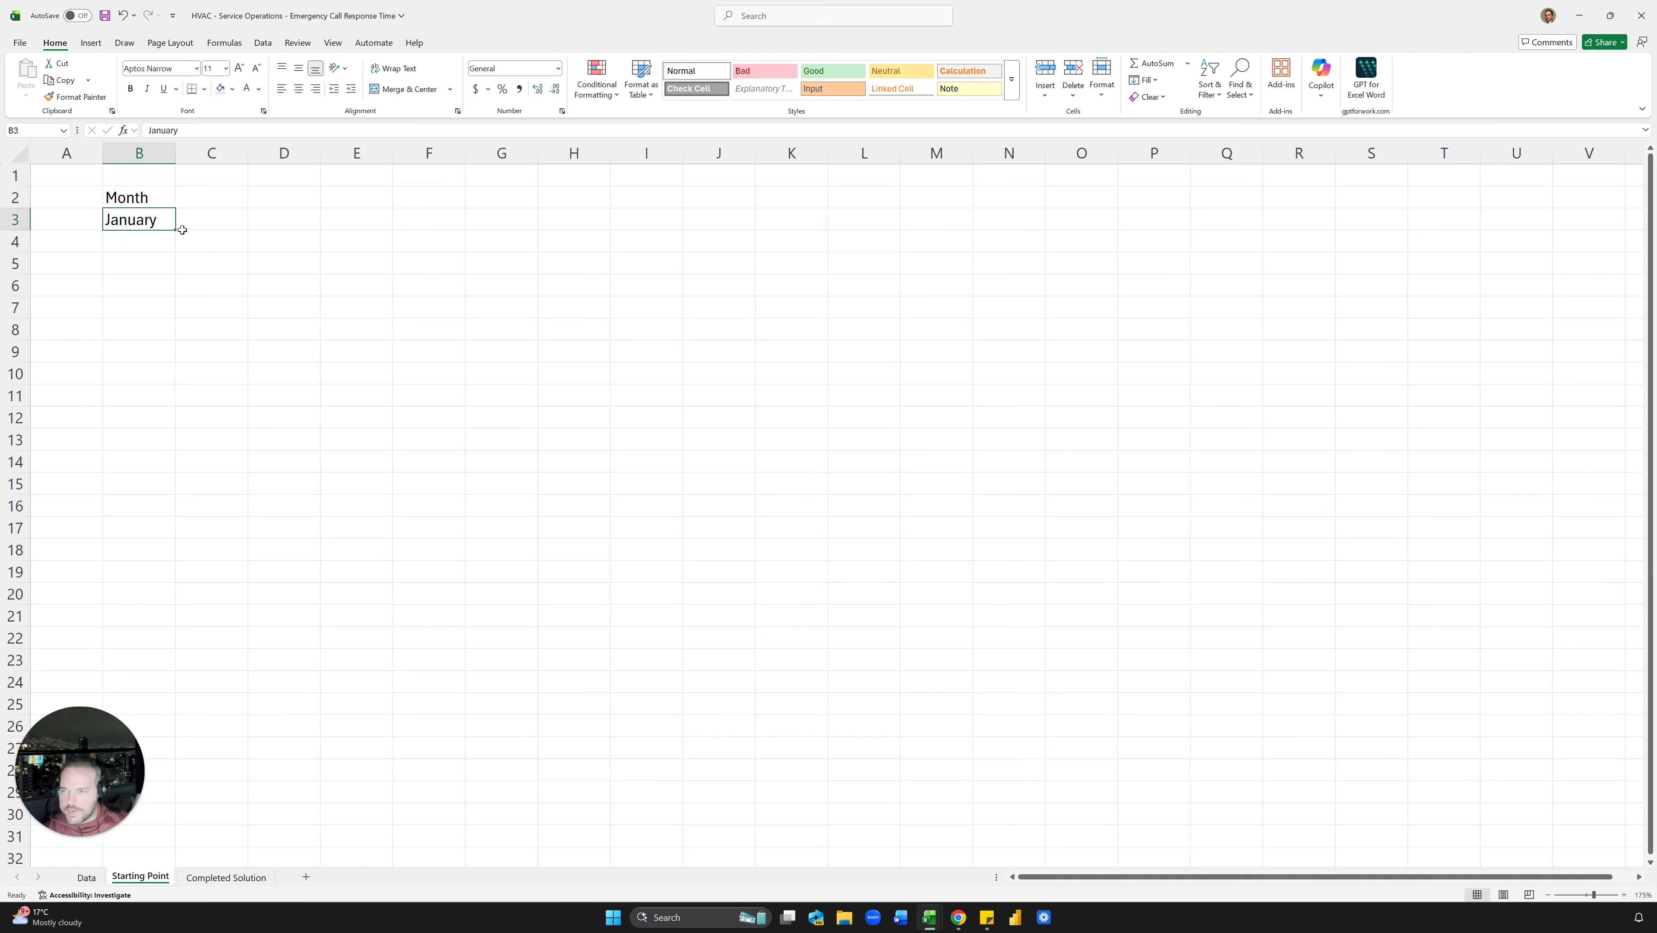
pyautogui.moveTo(175, 230); pyautogui.dragTo(168, 476)
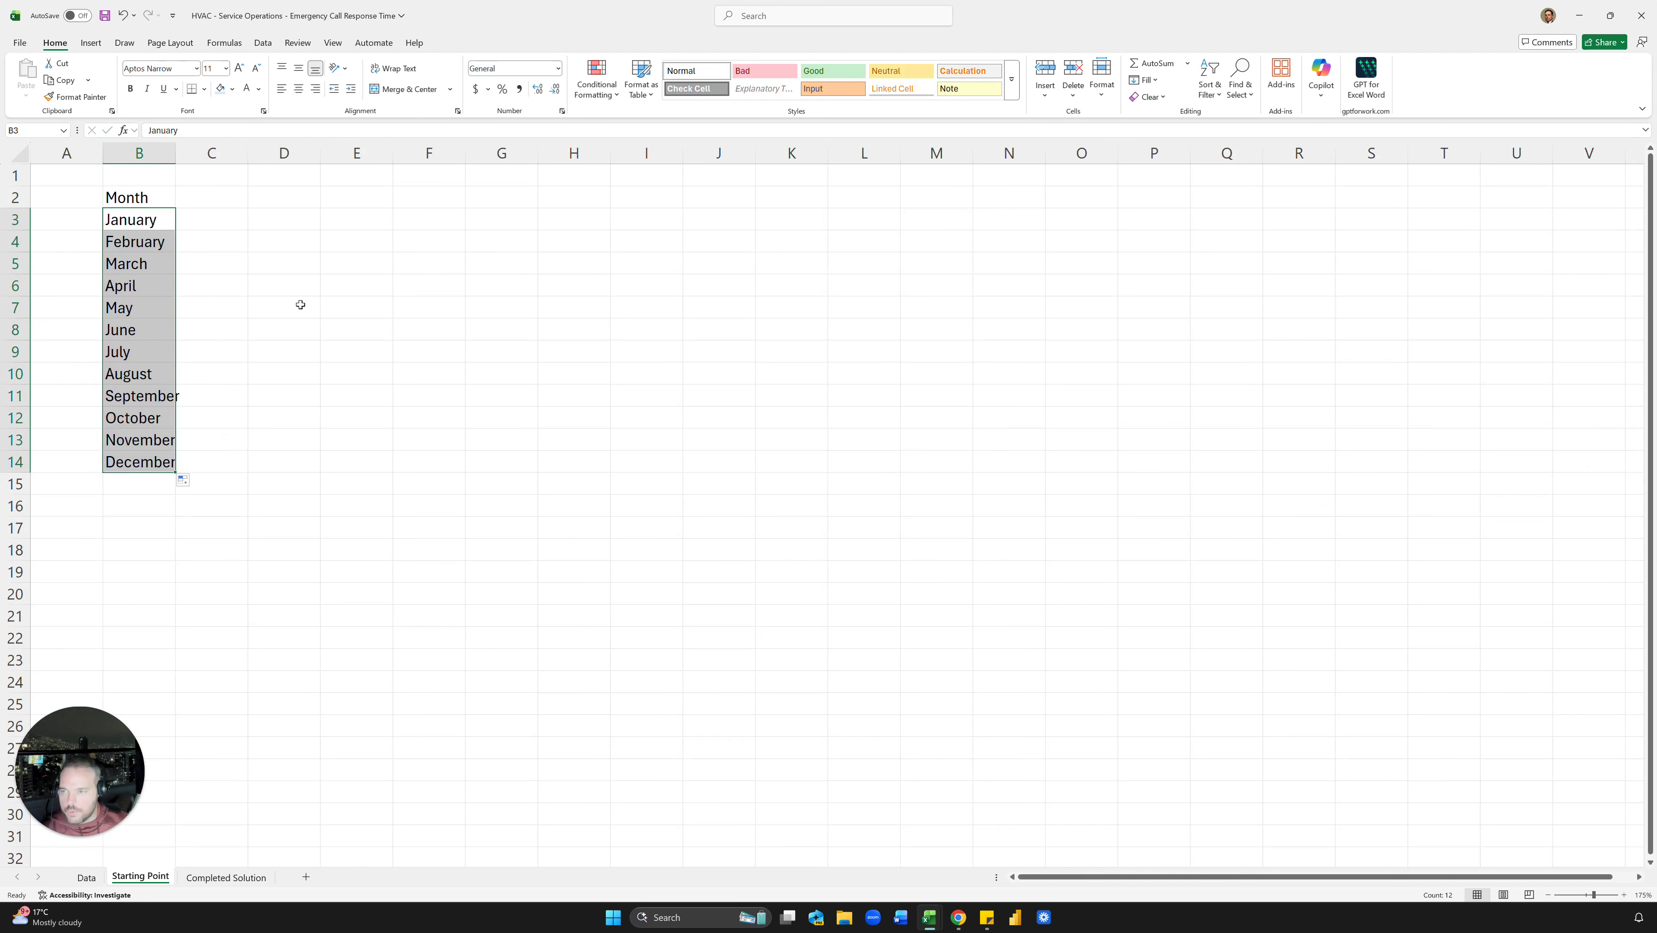
pyautogui.click(300, 306)
# Step: Centre all sheet contents, widen column B for the months and narrow column A
pyautogui.click(10, 148)
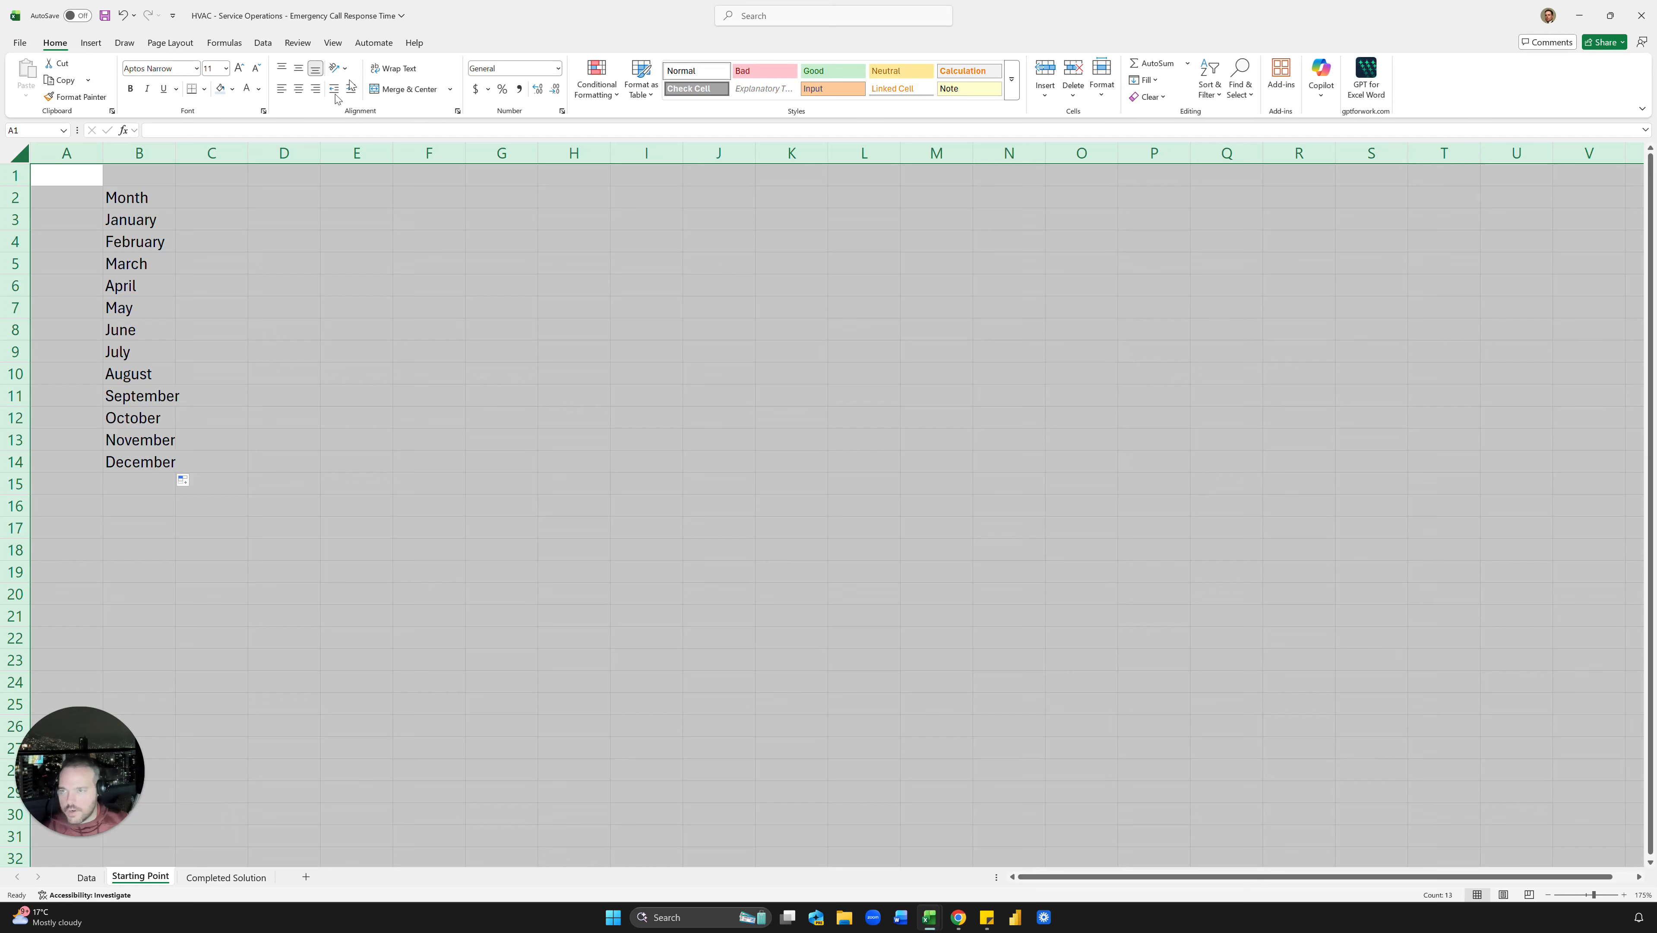
pyautogui.click(299, 88)
pyautogui.click(266, 302)
pyautogui.moveTo(175, 153); pyautogui.dragTo(51, 152)
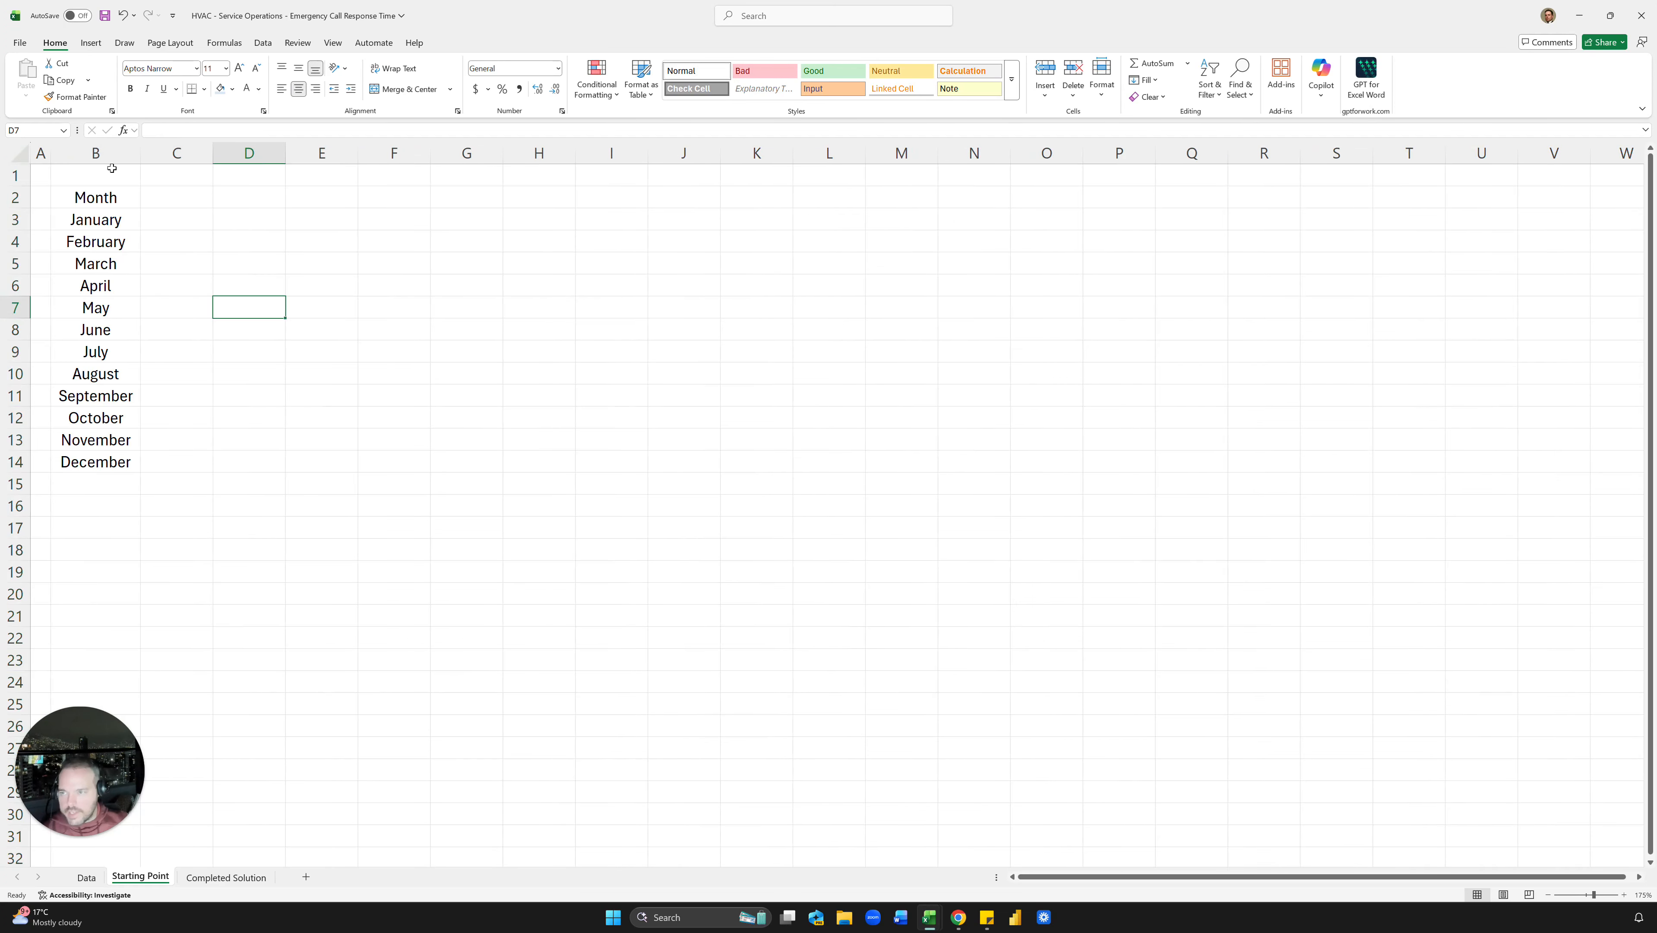
pyautogui.click(187, 212)
# Step: Add the Median heading in C2, then start and cancel a MEDIAN formula below it
pyautogui.click(187, 203)
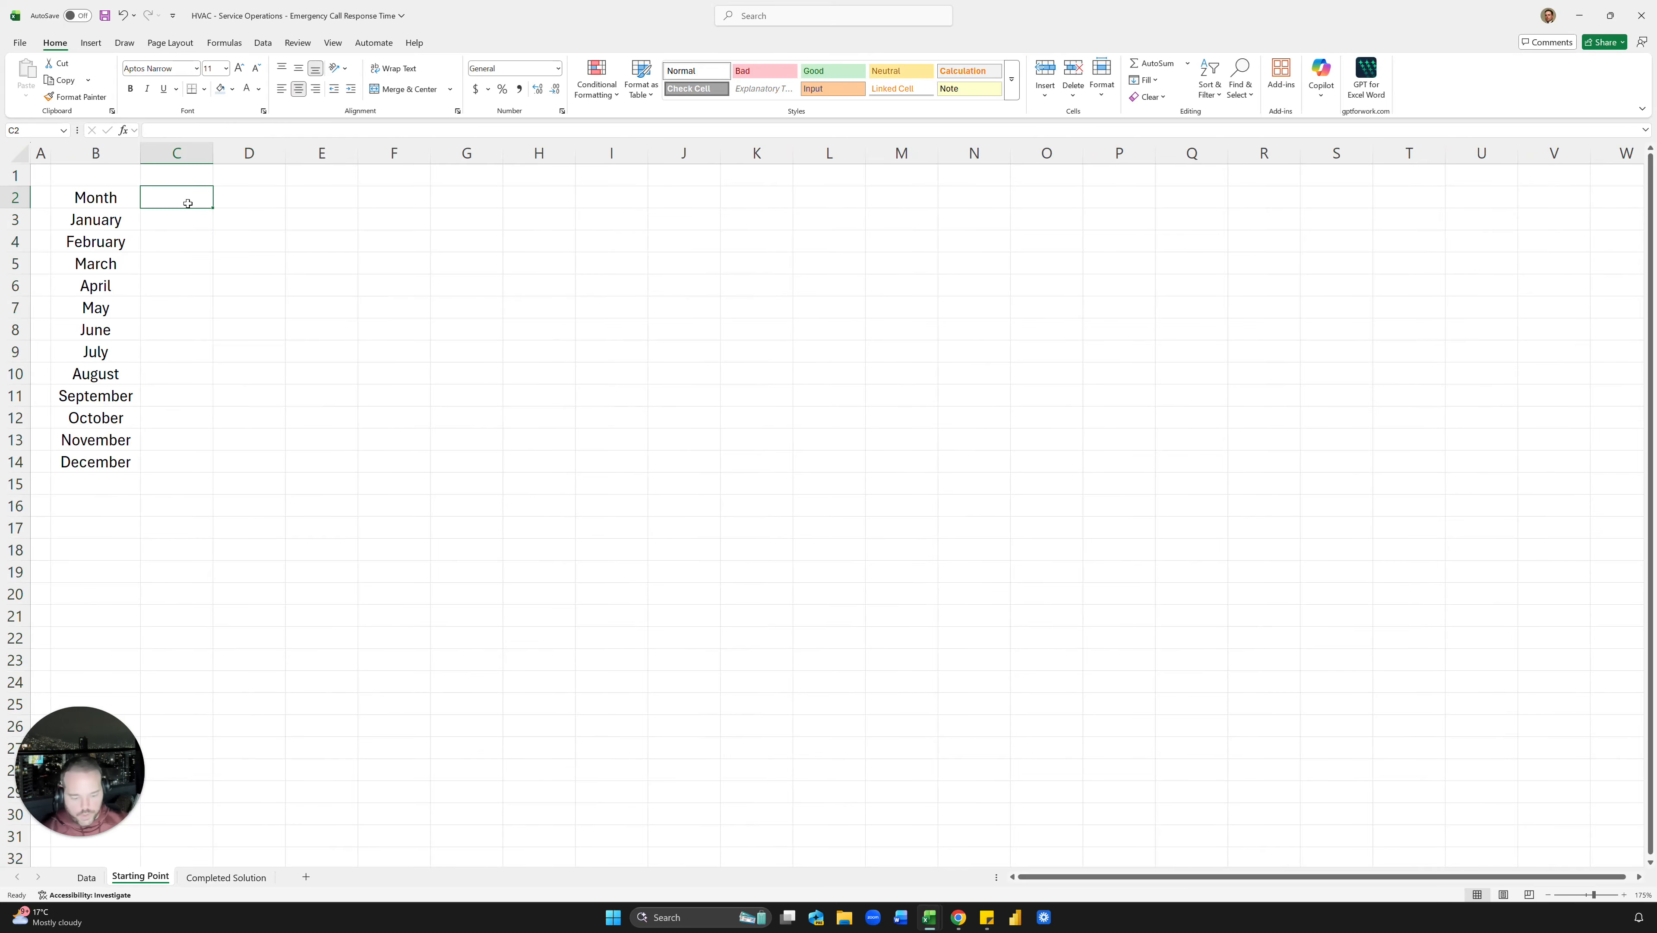
pyautogui.write('Median')
pyautogui.press('Down')
pyautogui.write('=median')
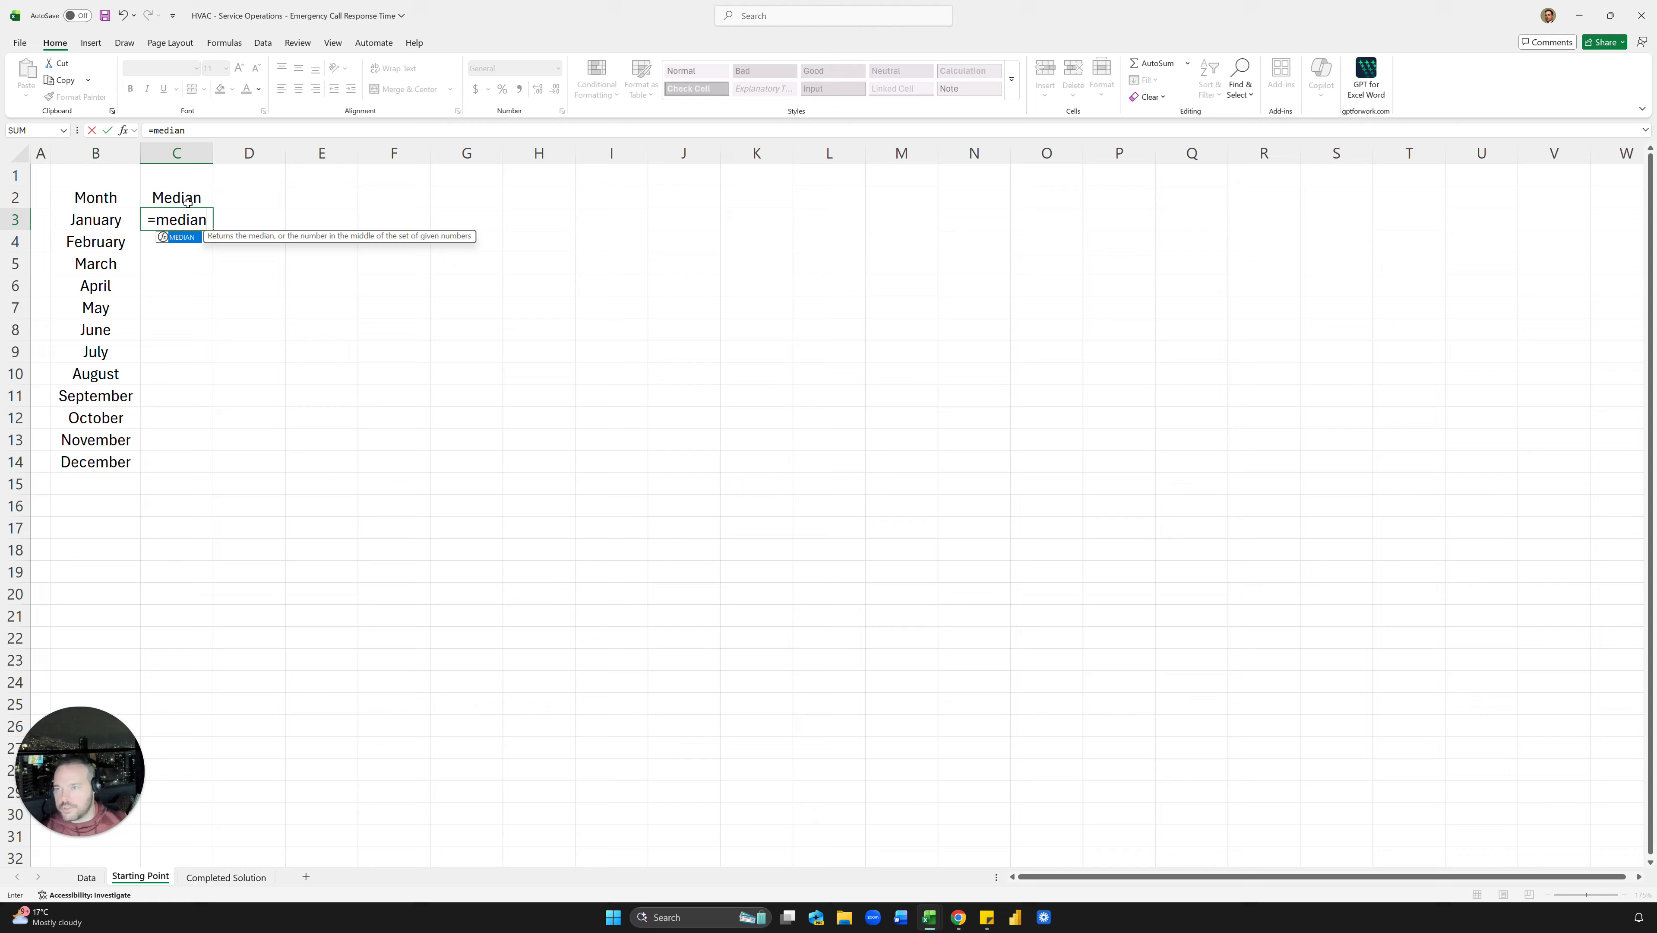
pyautogui.press('Tab')
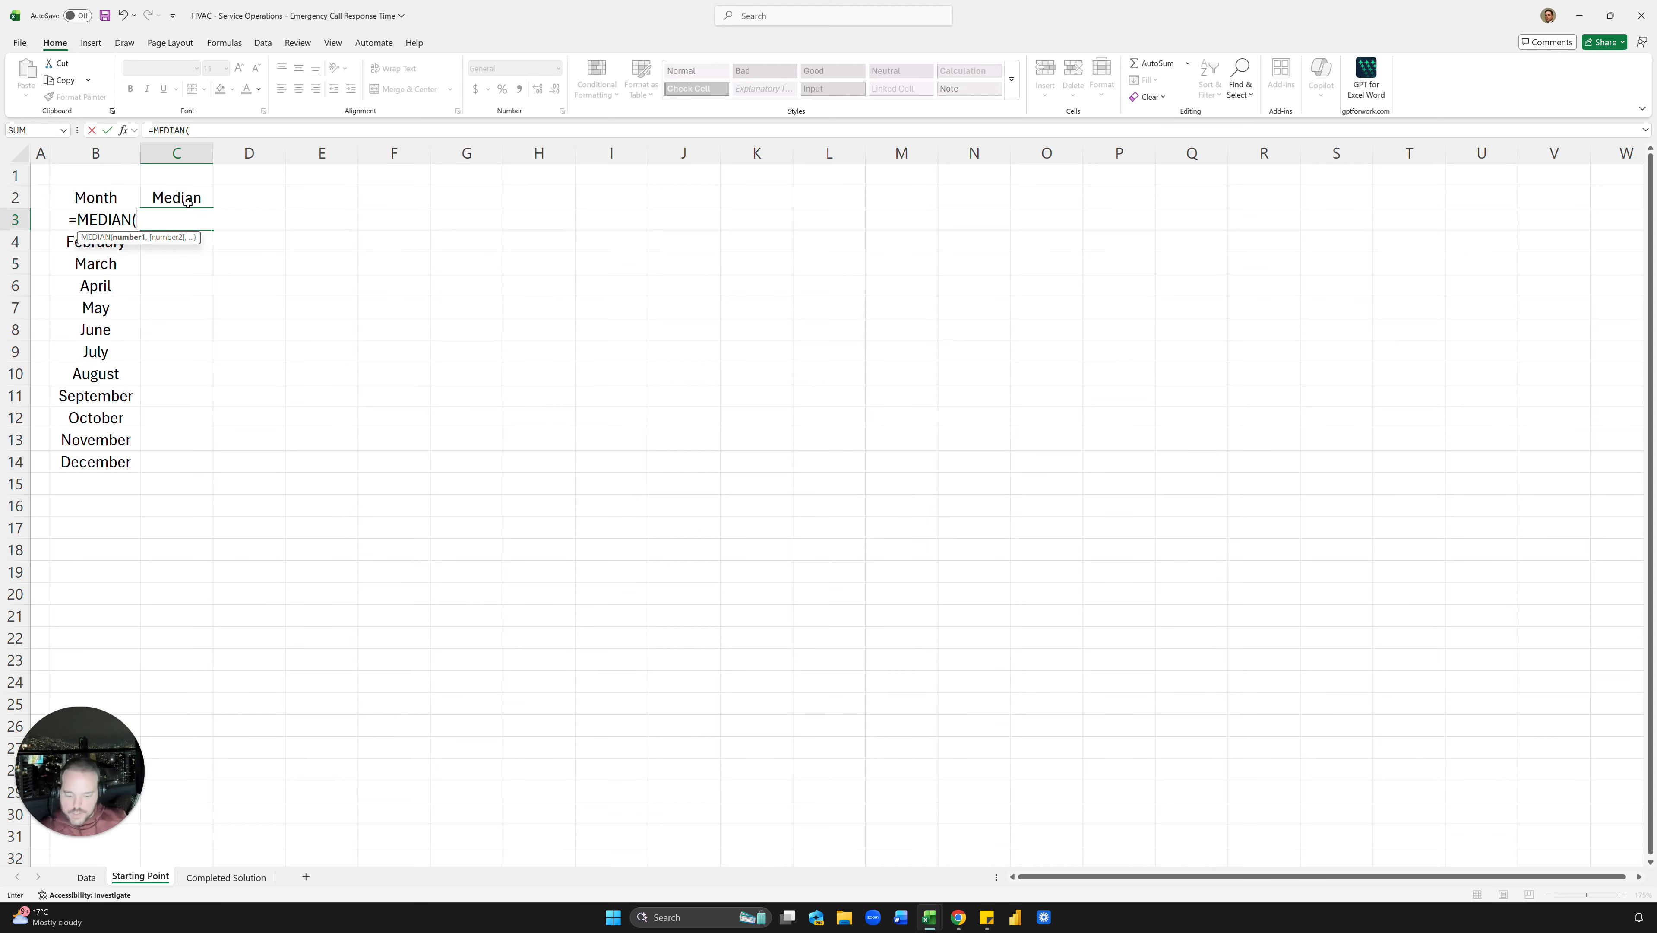
pyautogui.press('Escape')
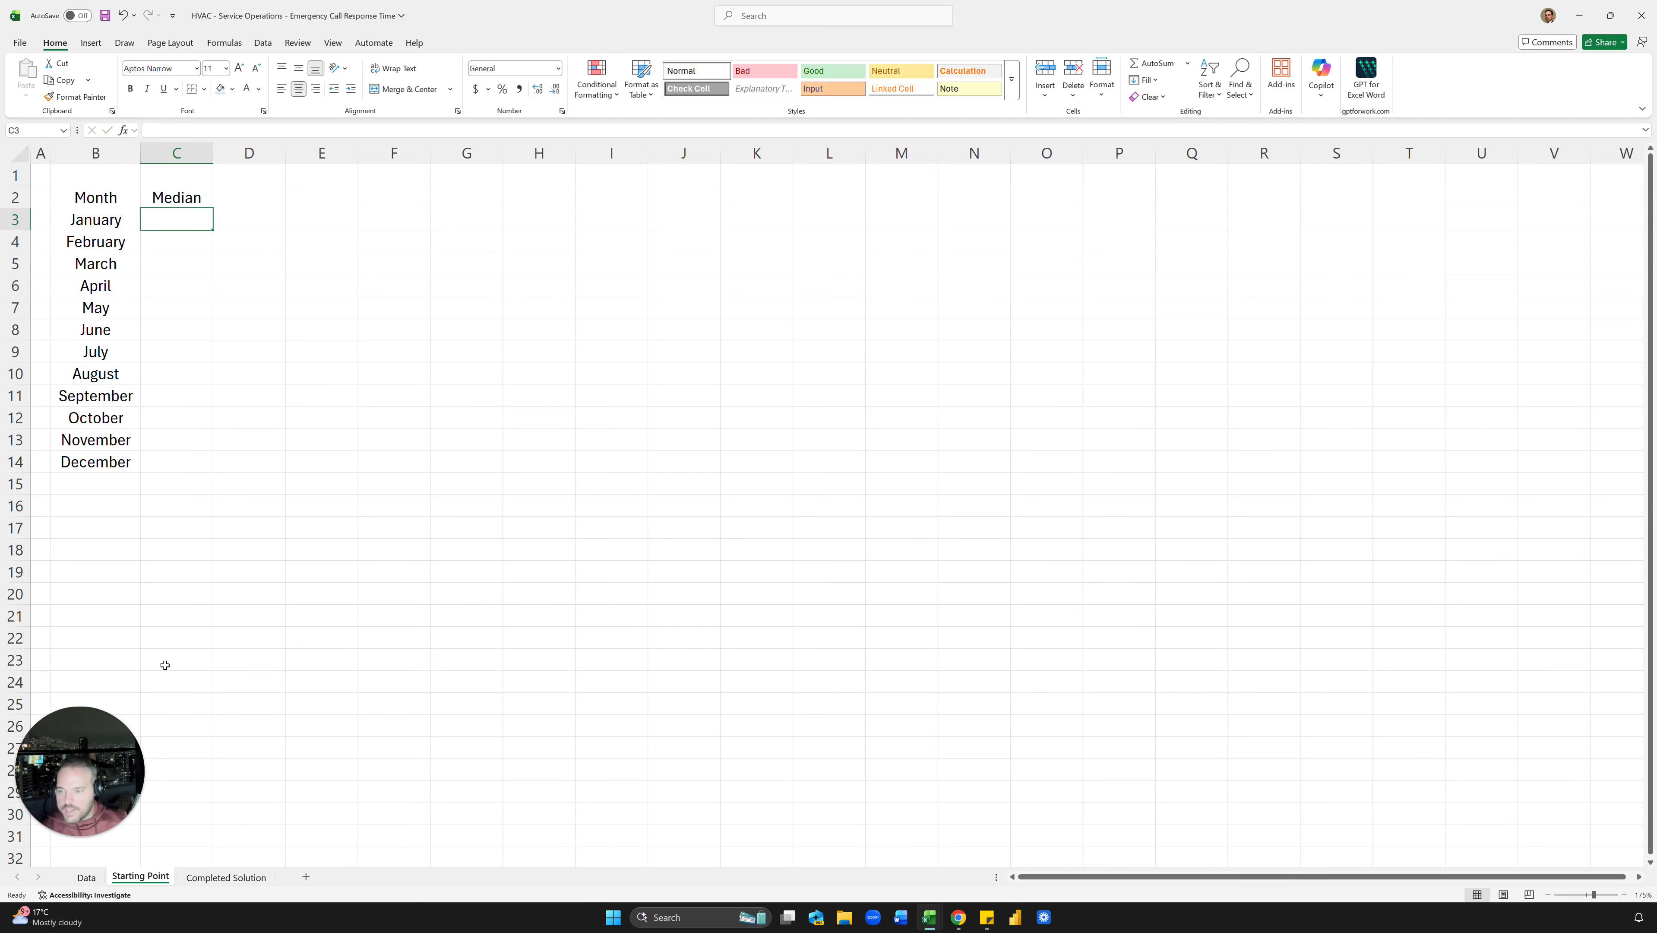
pyautogui.click(206, 877)
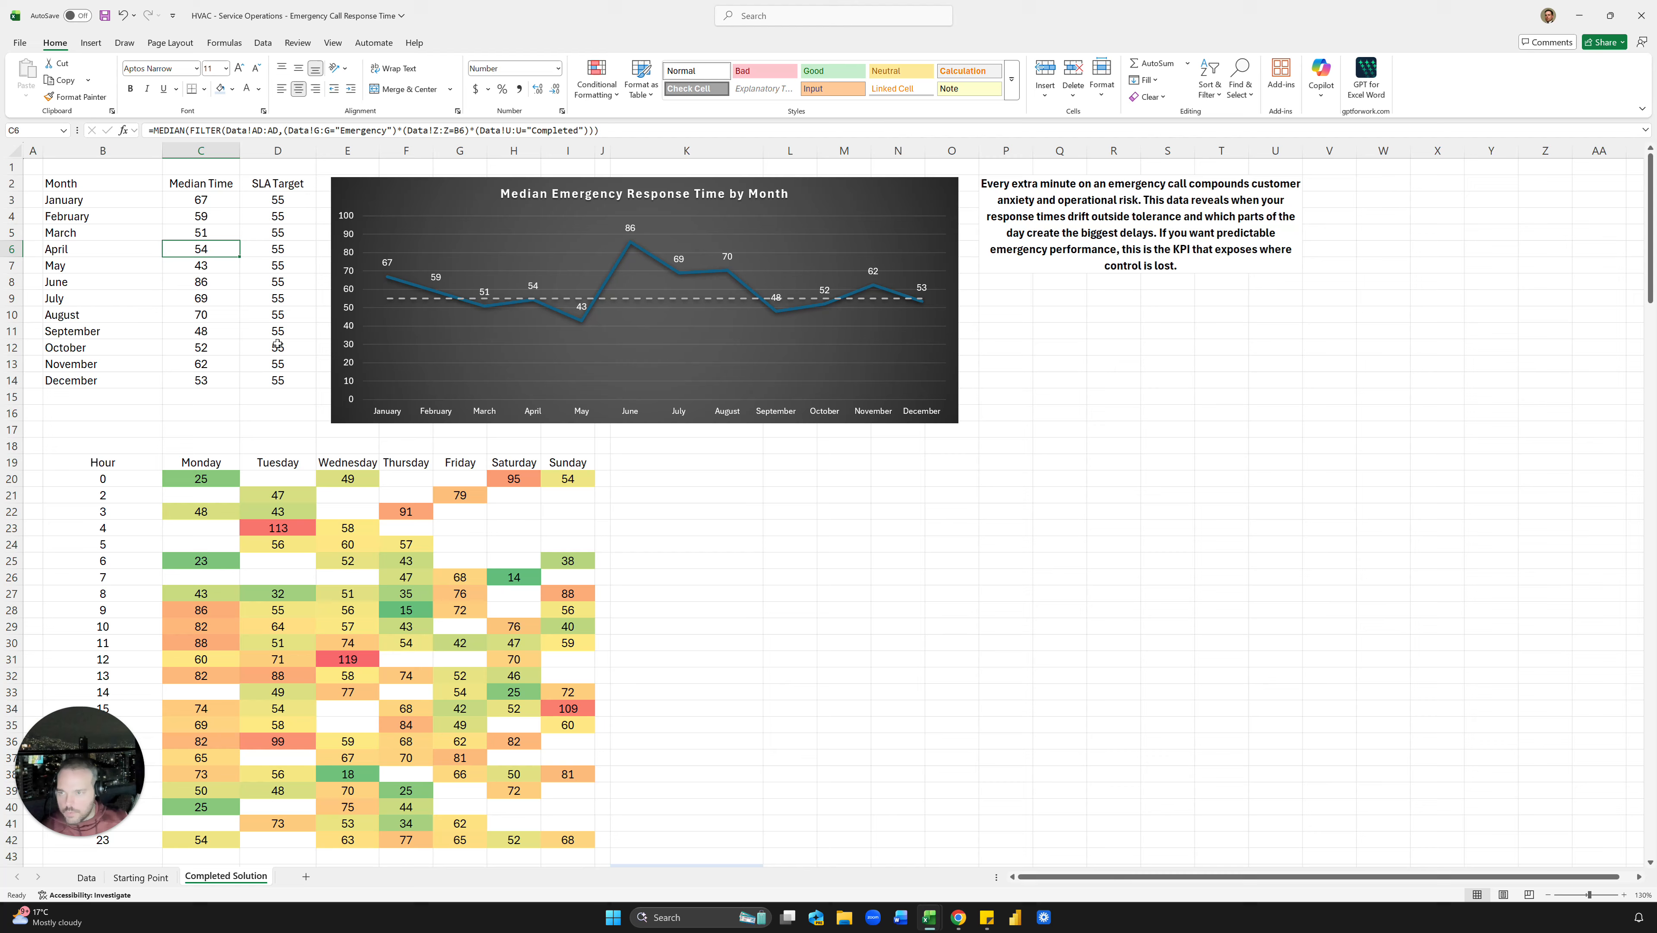
pyautogui.click(207, 190)
pyautogui.click(206, 200)
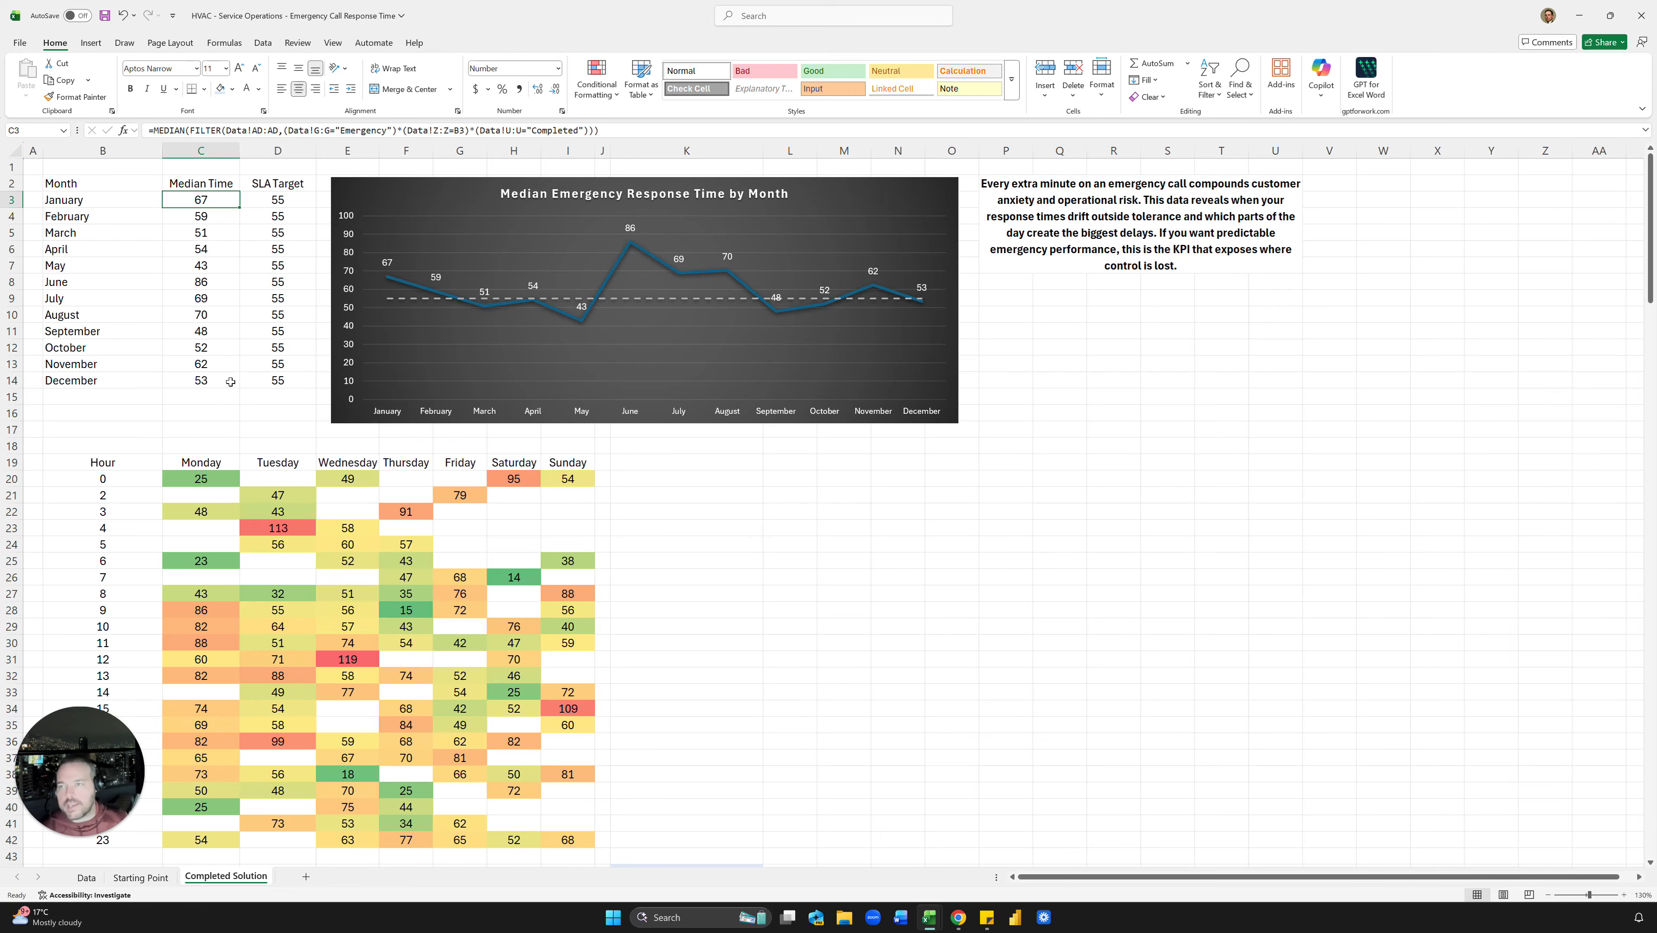
pyautogui.click(141, 877)
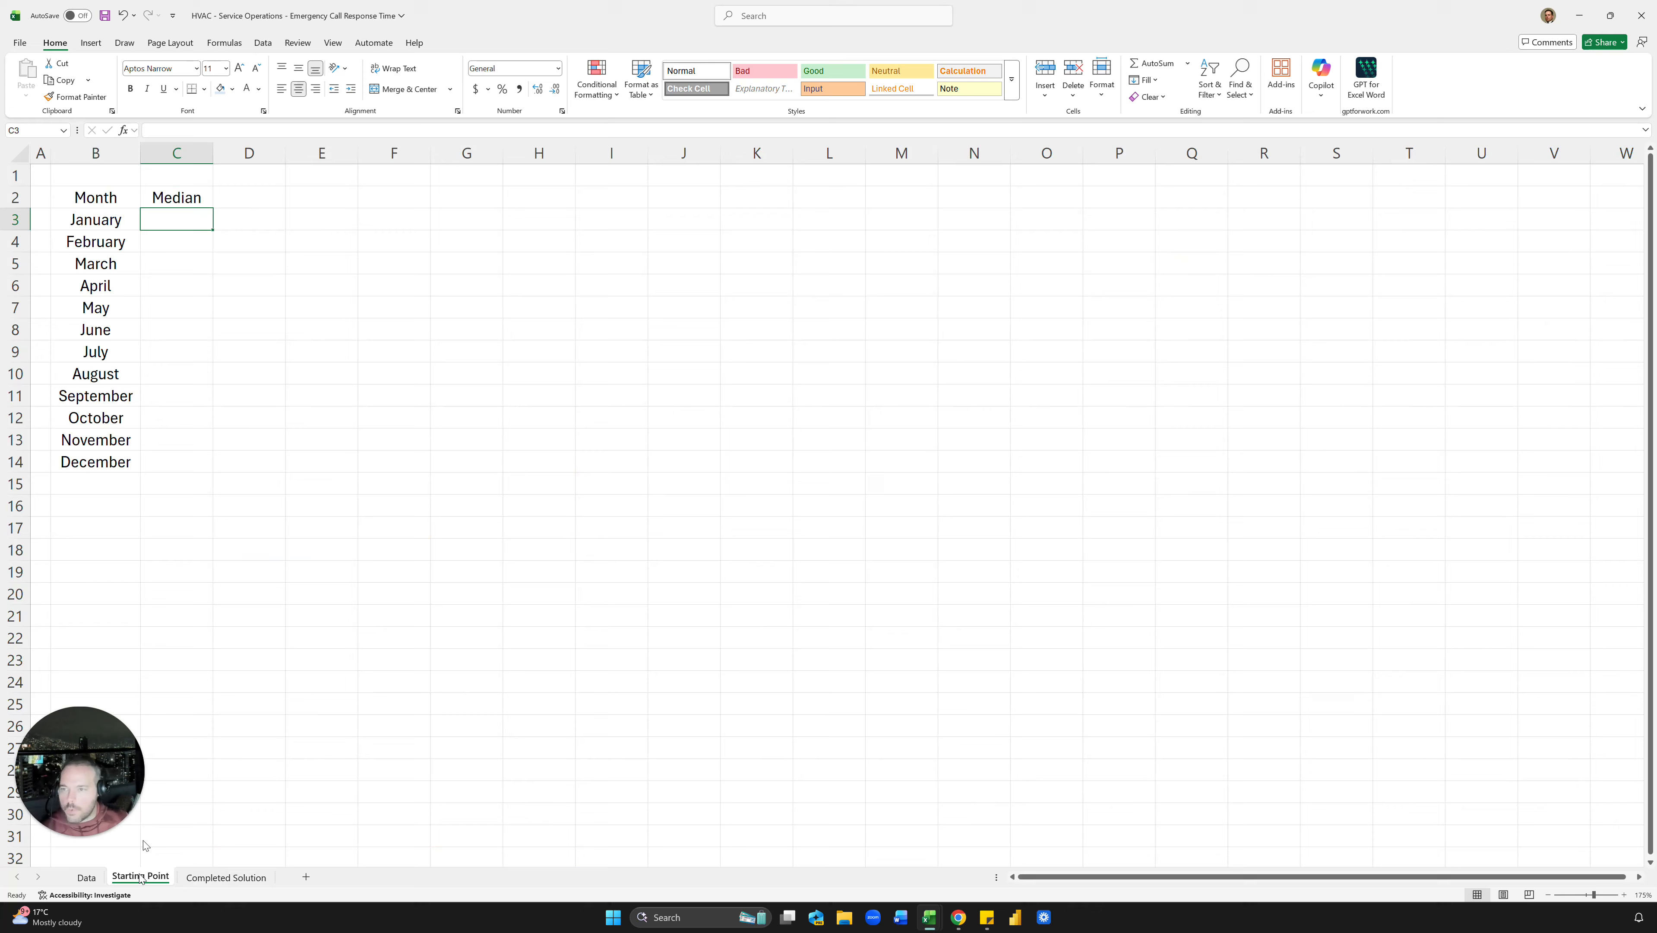
pyautogui.click(85, 876)
pyautogui.click(618, 262)
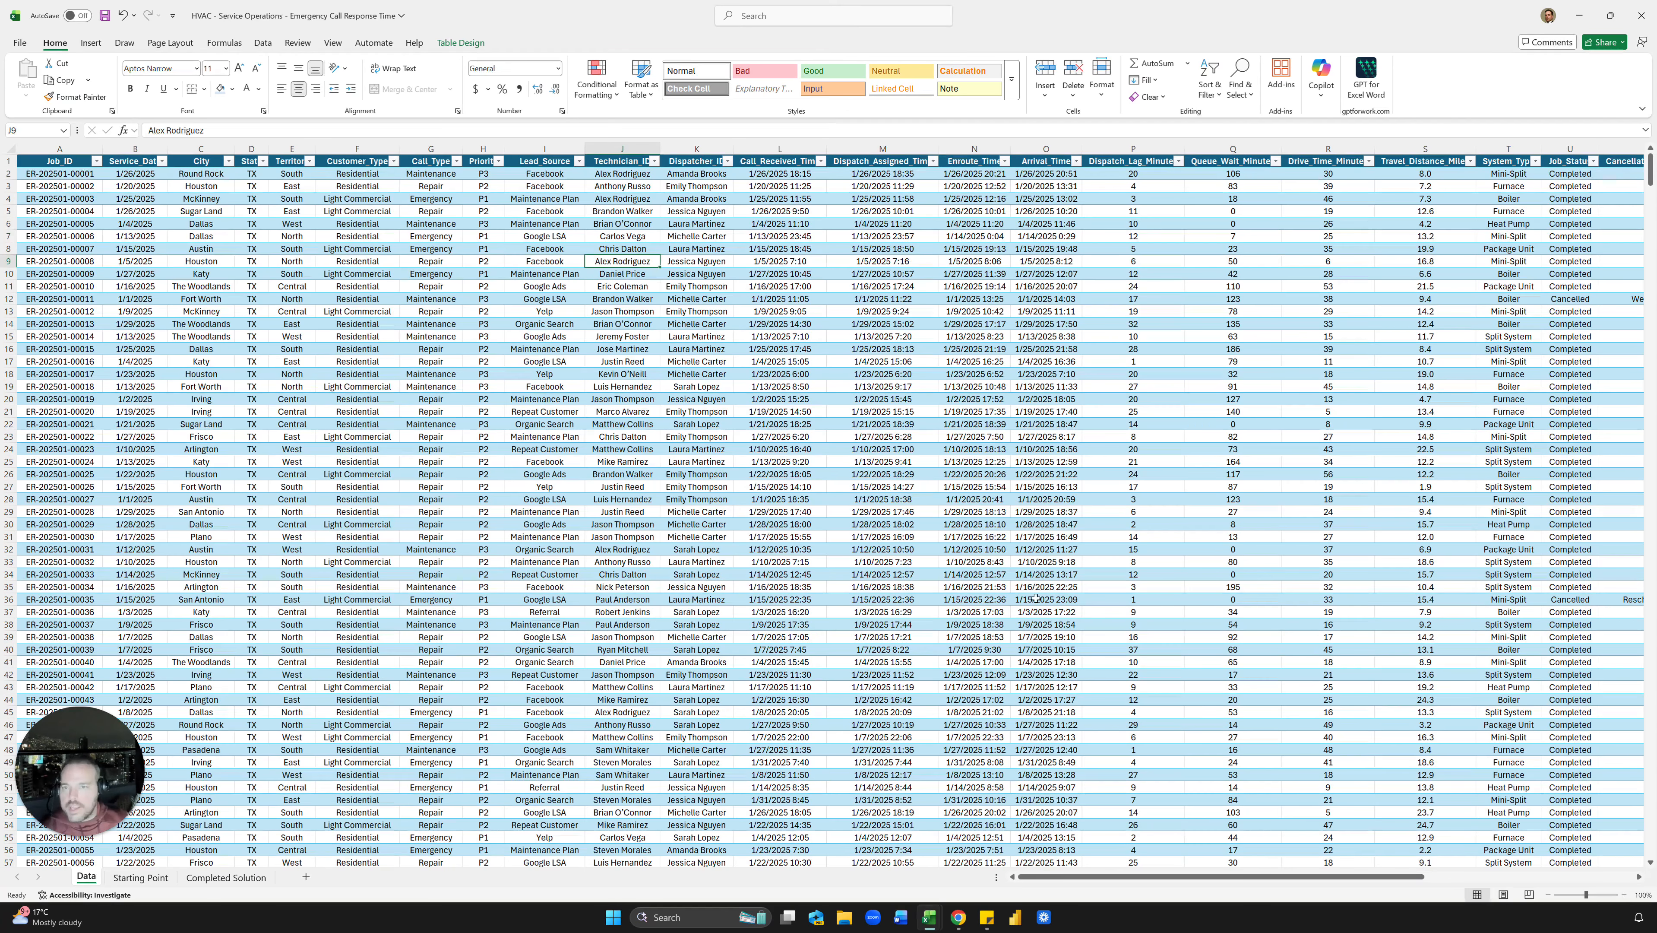
pyautogui.moveTo(883, 550); pyautogui.dragTo(849, 539)
pyautogui.click(349, 389)
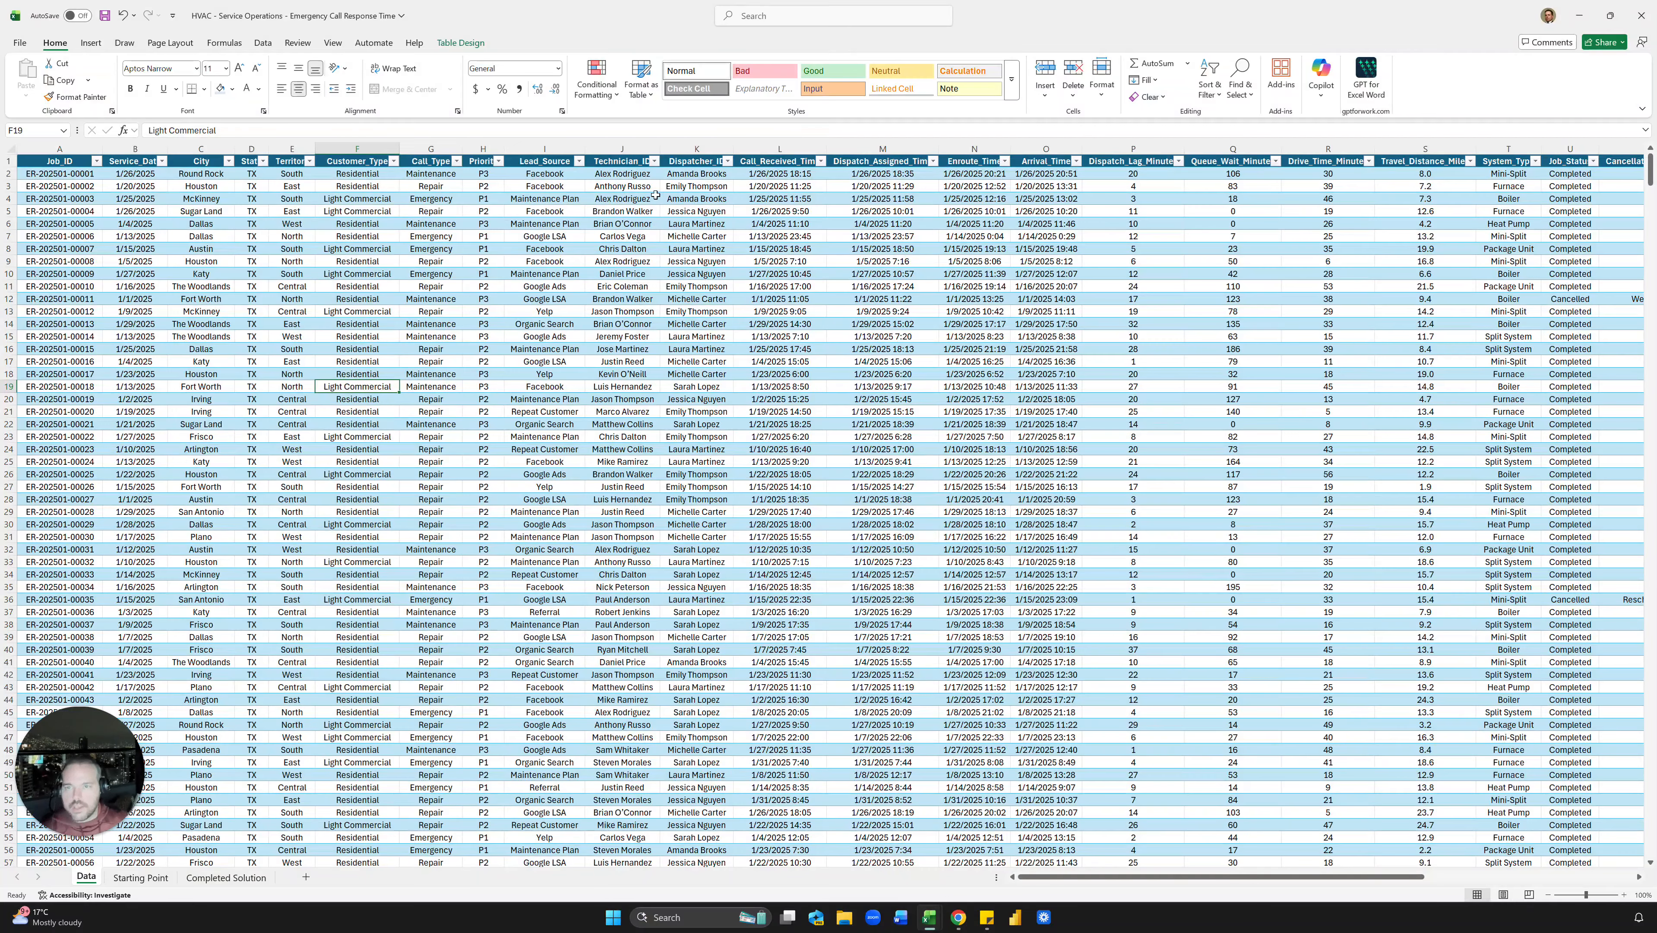
pyautogui.click(583, 188)
pyautogui.click(623, 198)
pyautogui.hscroll(2, 752, 320)
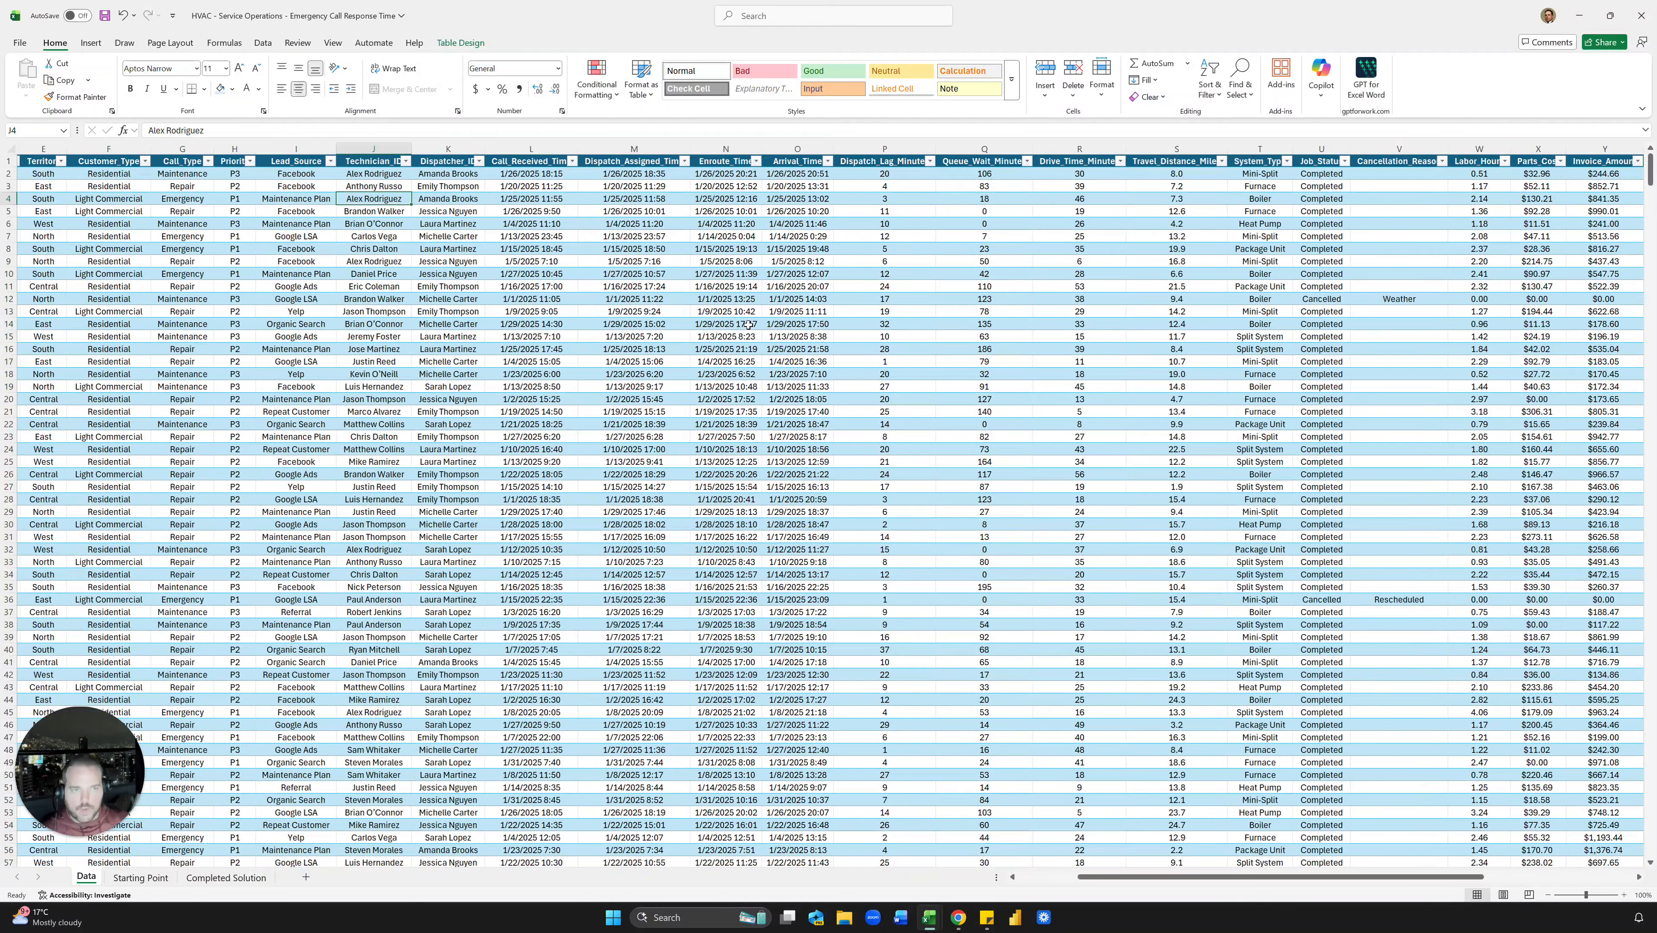
pyautogui.hscroll(4, 749, 324)
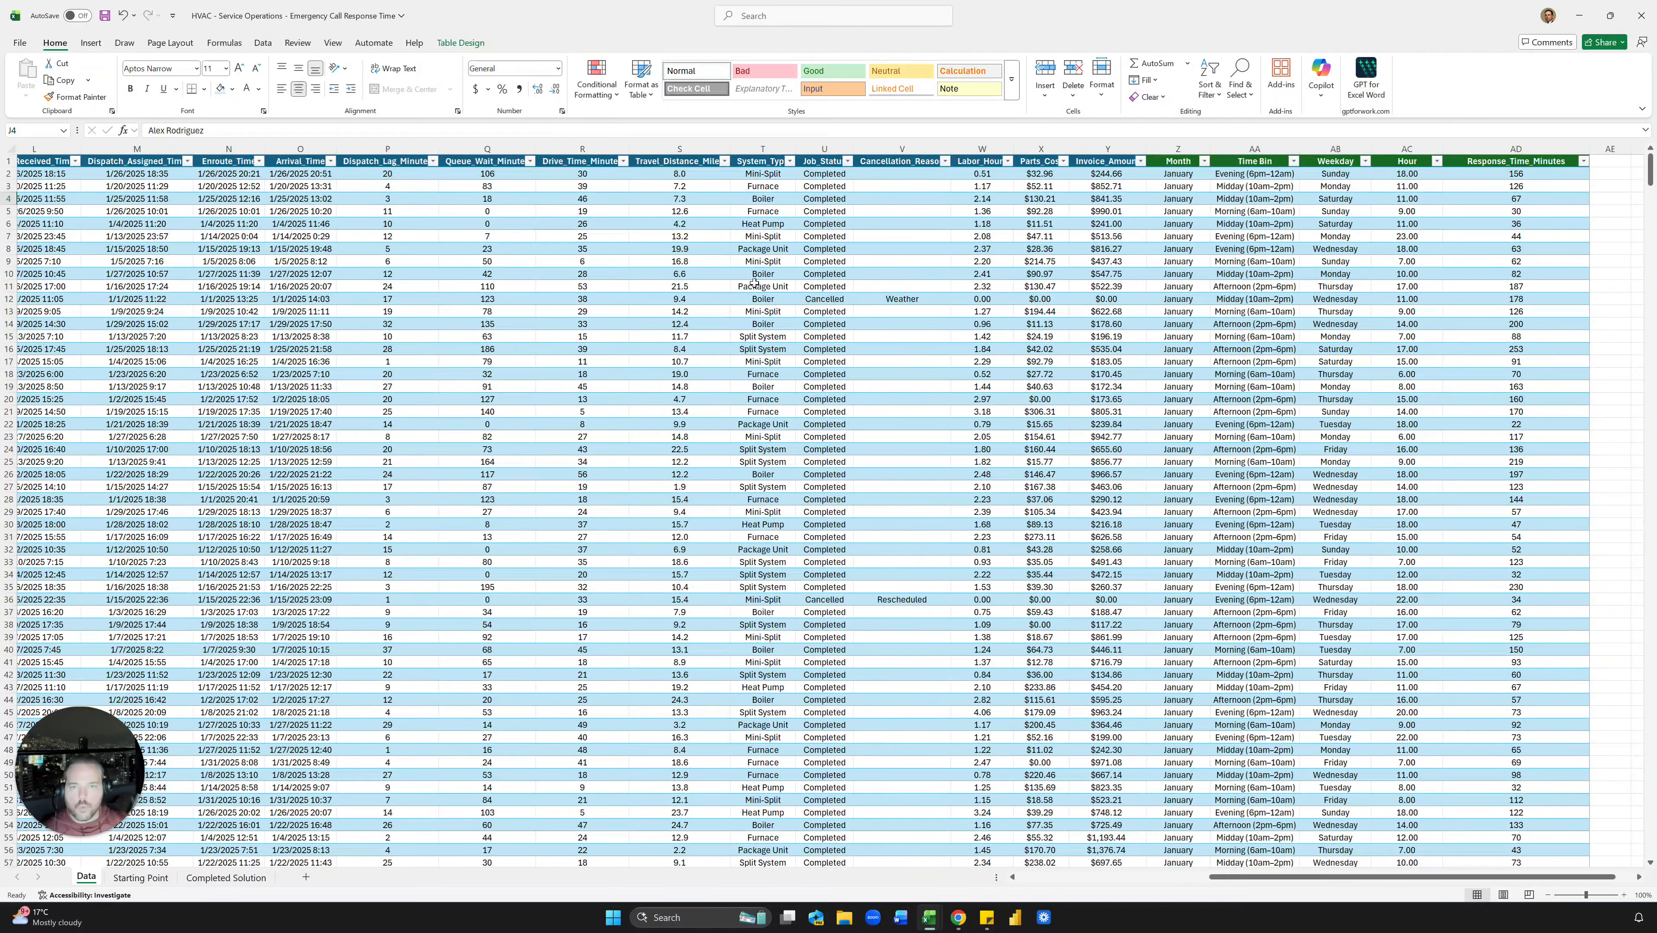
pyautogui.moveTo(826, 178); pyautogui.dragTo(824, 438)
pyautogui.click(820, 362)
pyautogui.hscroll(-4, 768, 377)
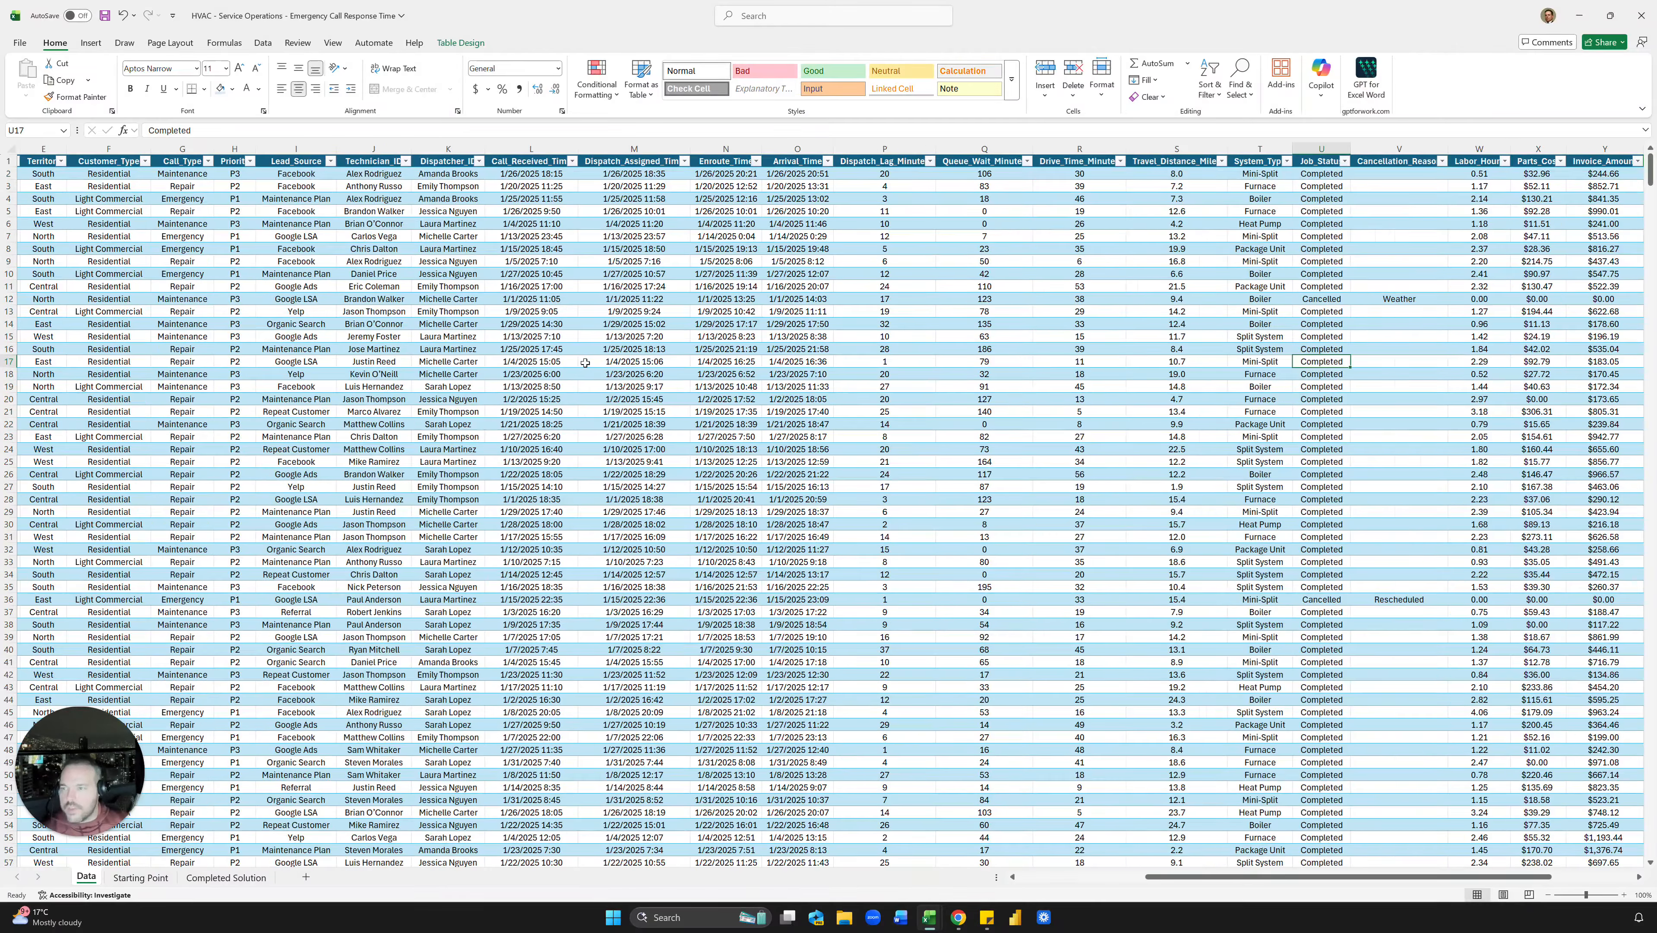
pyautogui.moveTo(196, 198); pyautogui.dragTo(196, 451)
pyautogui.click(496, 288)
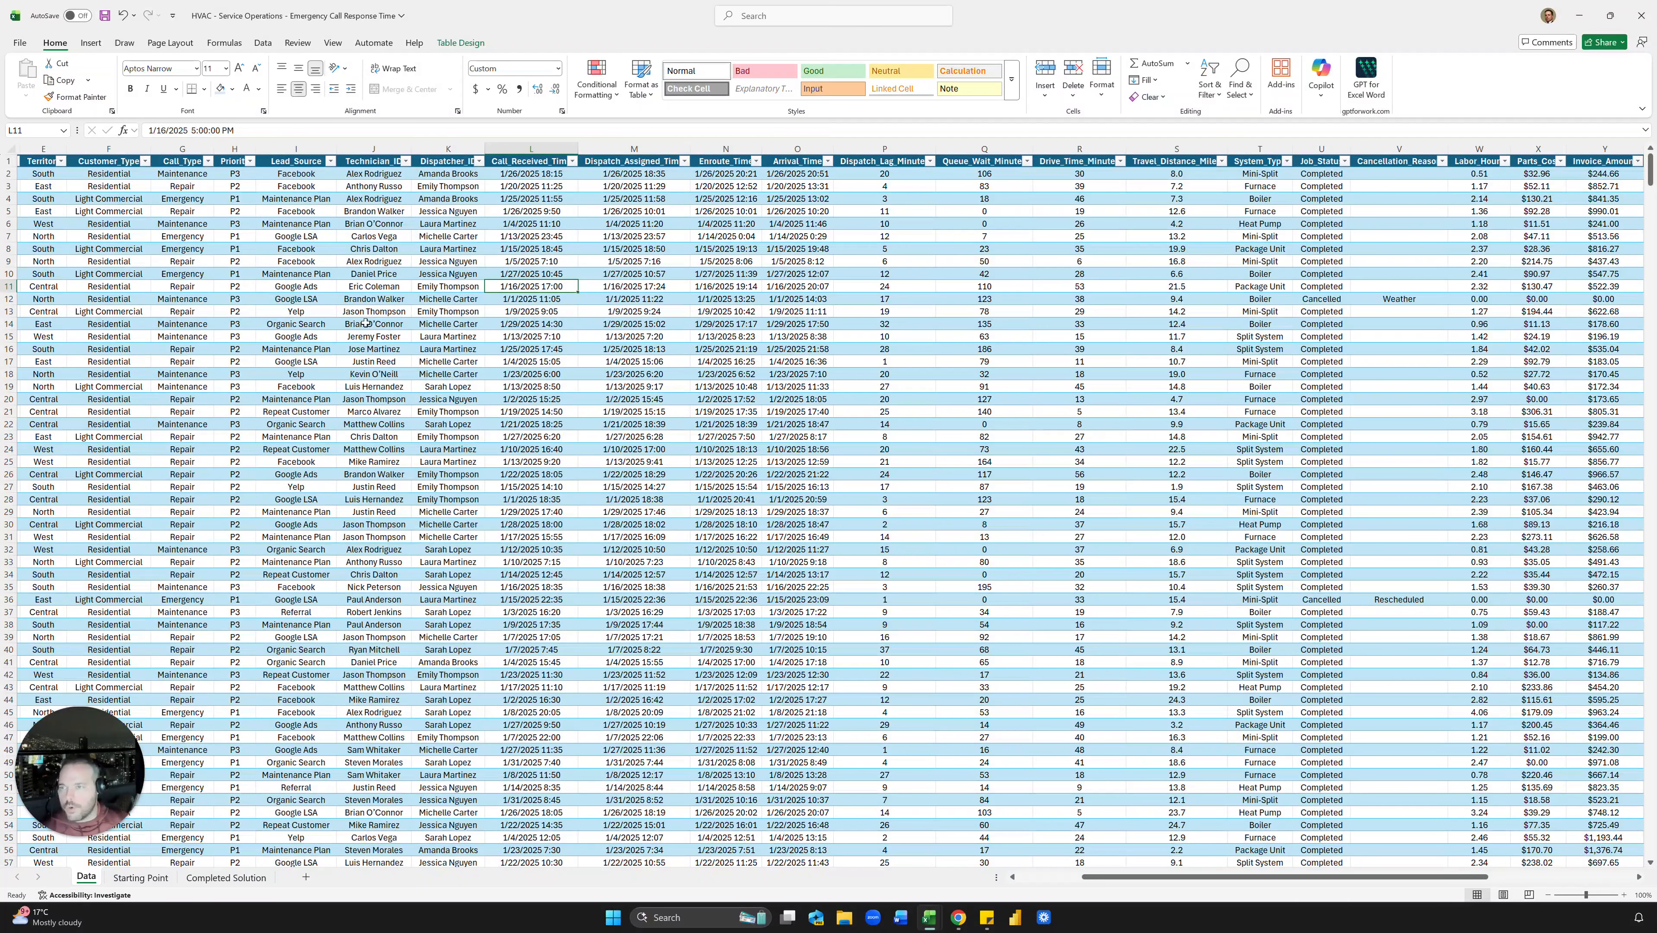
pyautogui.moveTo(196, 199); pyautogui.dragTo(197, 399)
pyautogui.hscroll(3, 268, 312)
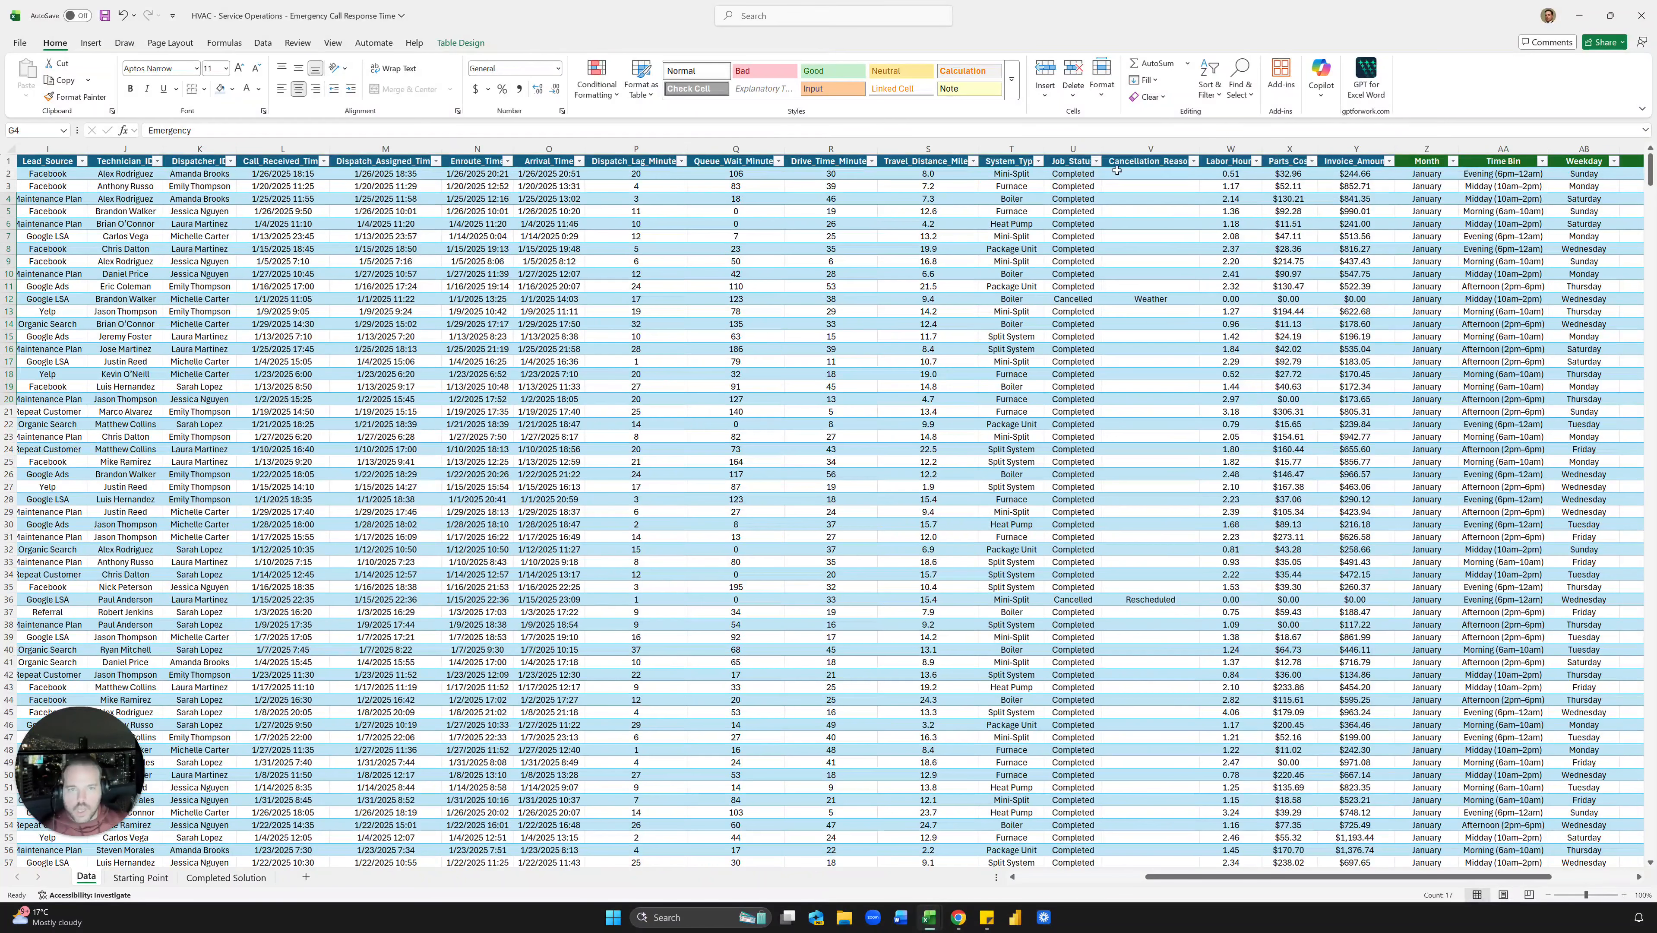
pyautogui.moveTo(1078, 182); pyautogui.dragTo(1077, 300)
pyautogui.hscroll(3, 1071, 310)
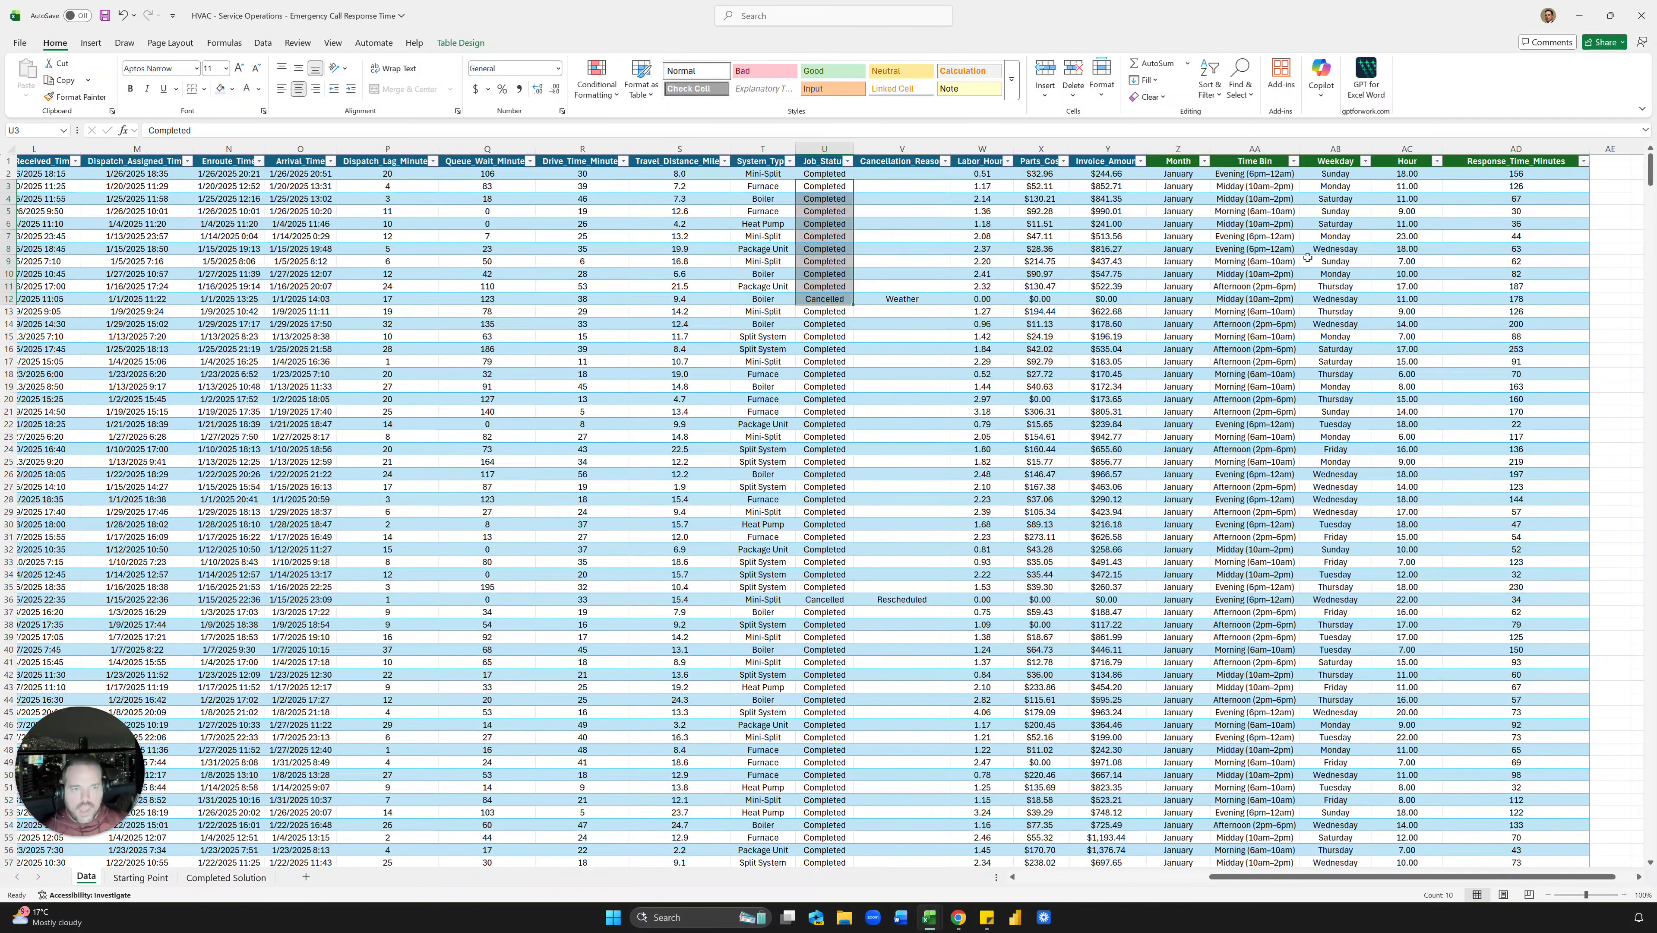
pyautogui.moveTo(1205, 190); pyautogui.dragTo(1179, 375)
pyautogui.click(1173, 296)
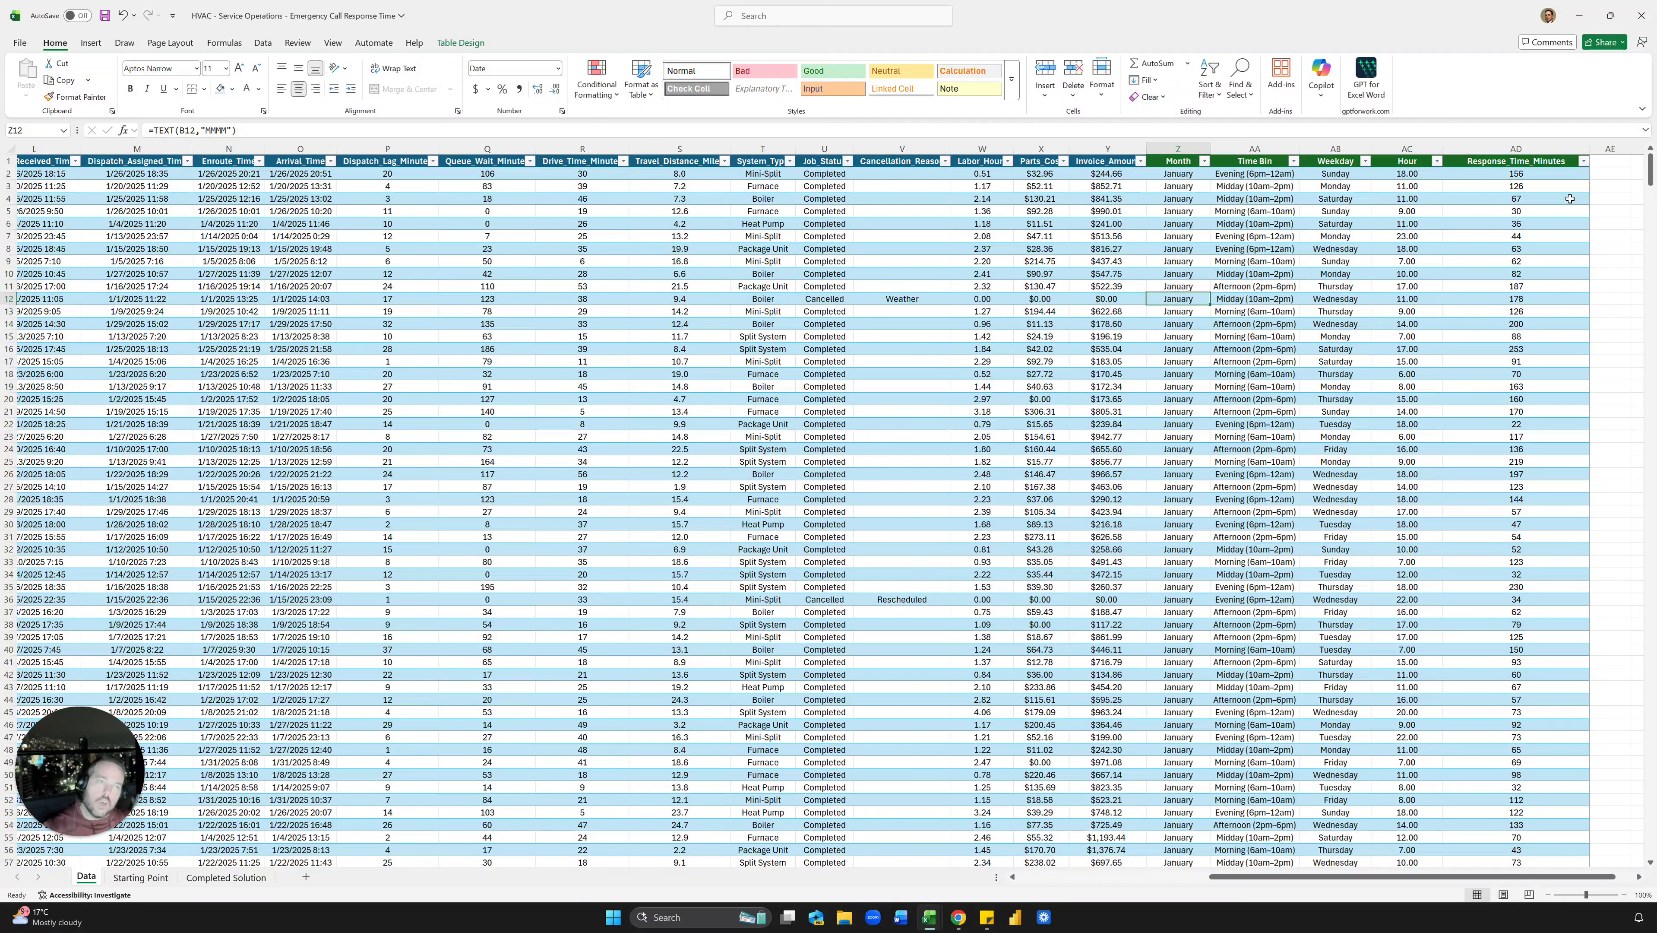
pyautogui.moveTo(1567, 174); pyautogui.dragTo(1559, 363)
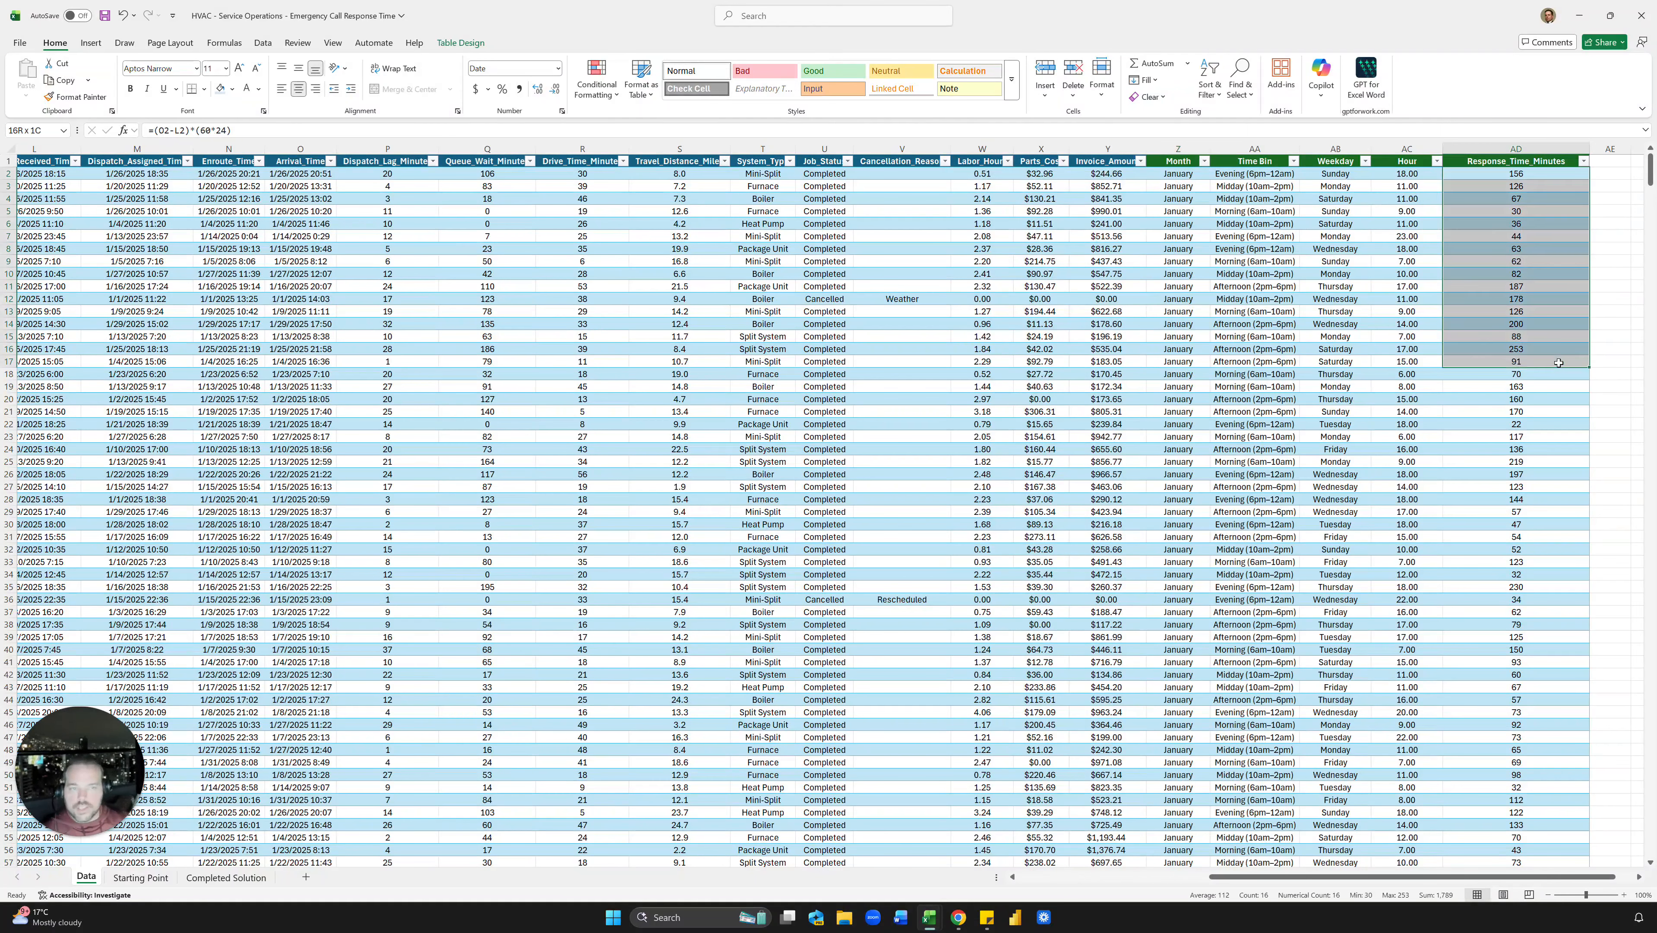
pyautogui.click(1552, 321)
# Step: Start a FILTER formula in the first Median cell using Data's Response_Time_Minutes column
pyautogui.click(140, 877)
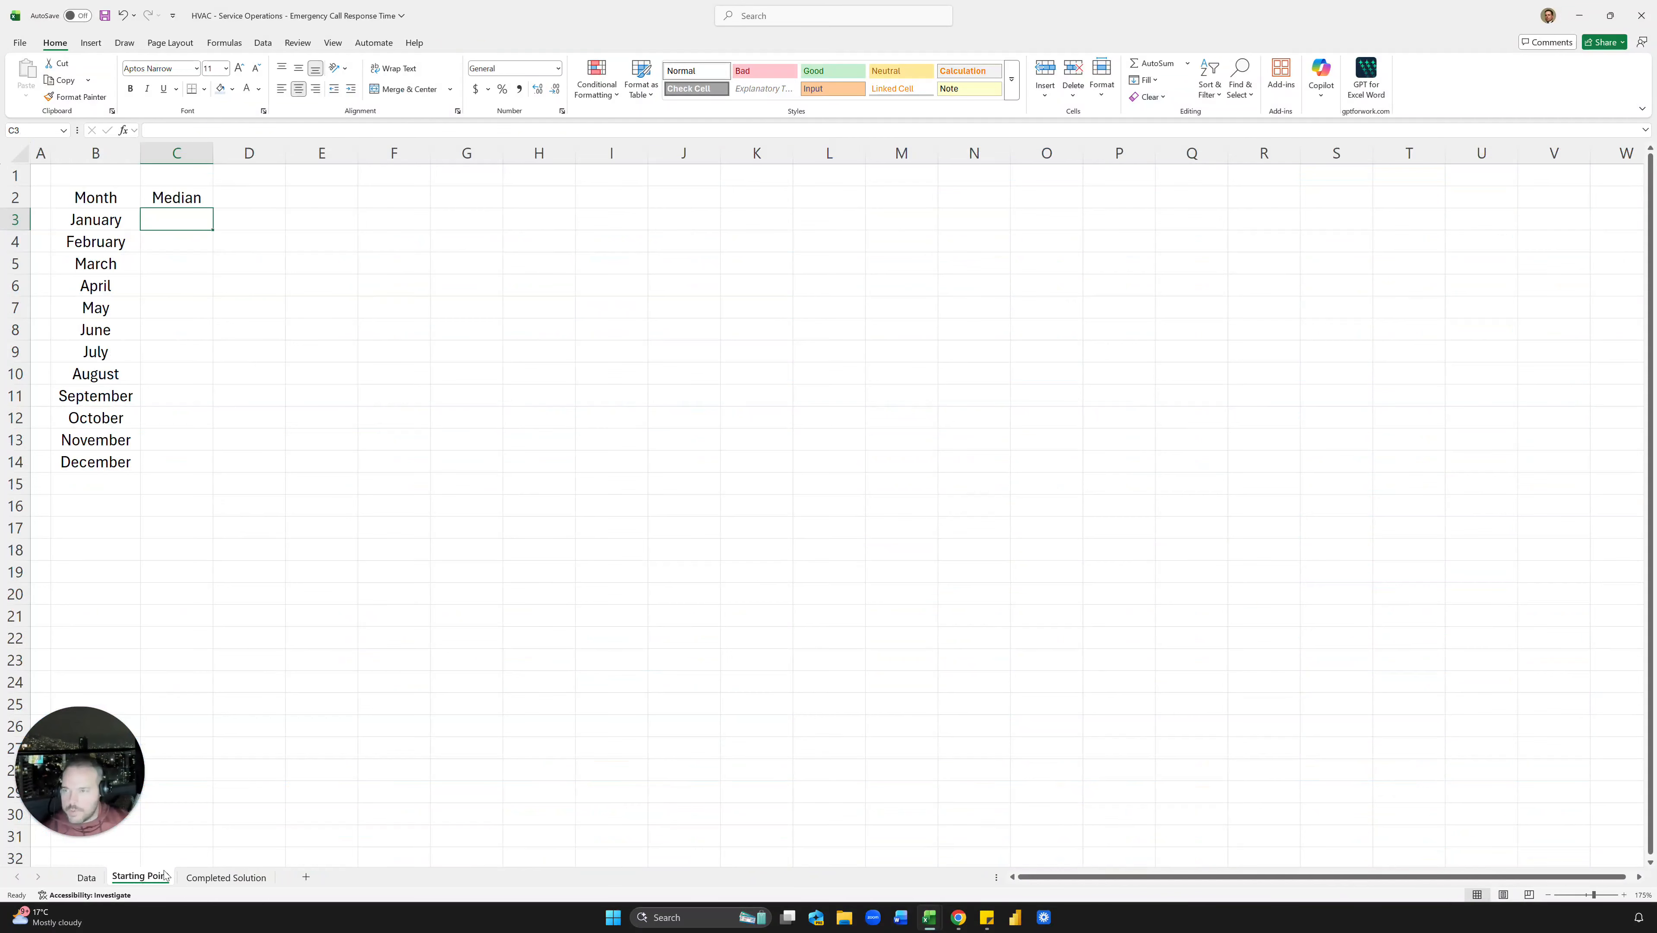
pyautogui.write('=fil')
pyautogui.press('Tab')
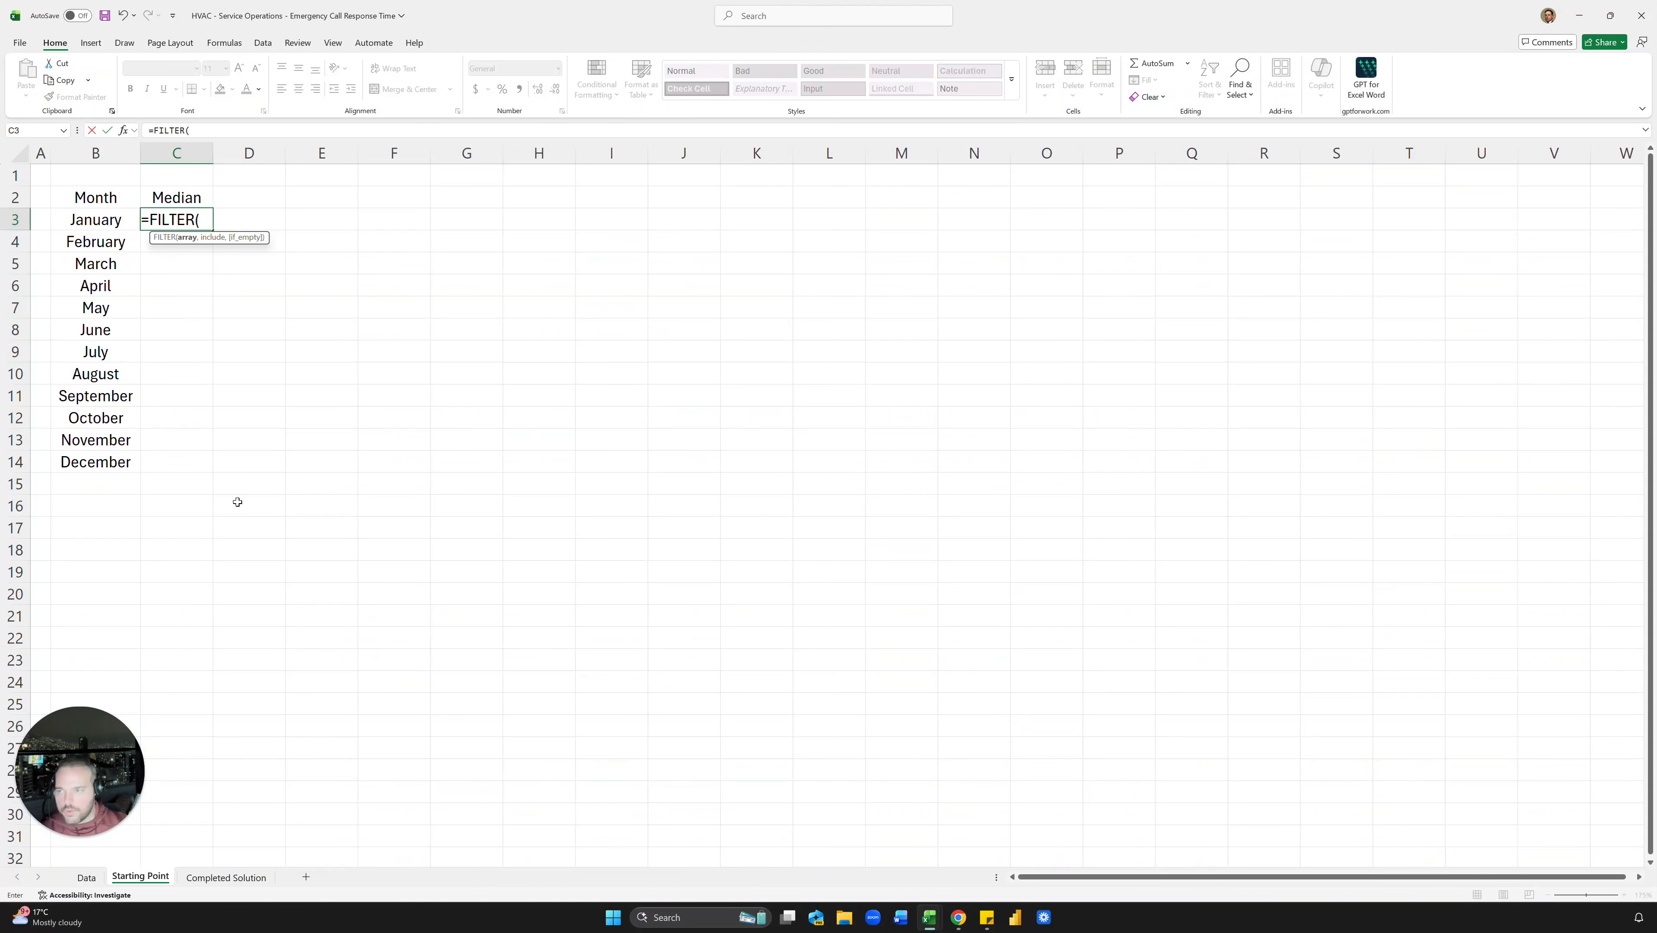
pyautogui.click(86, 877)
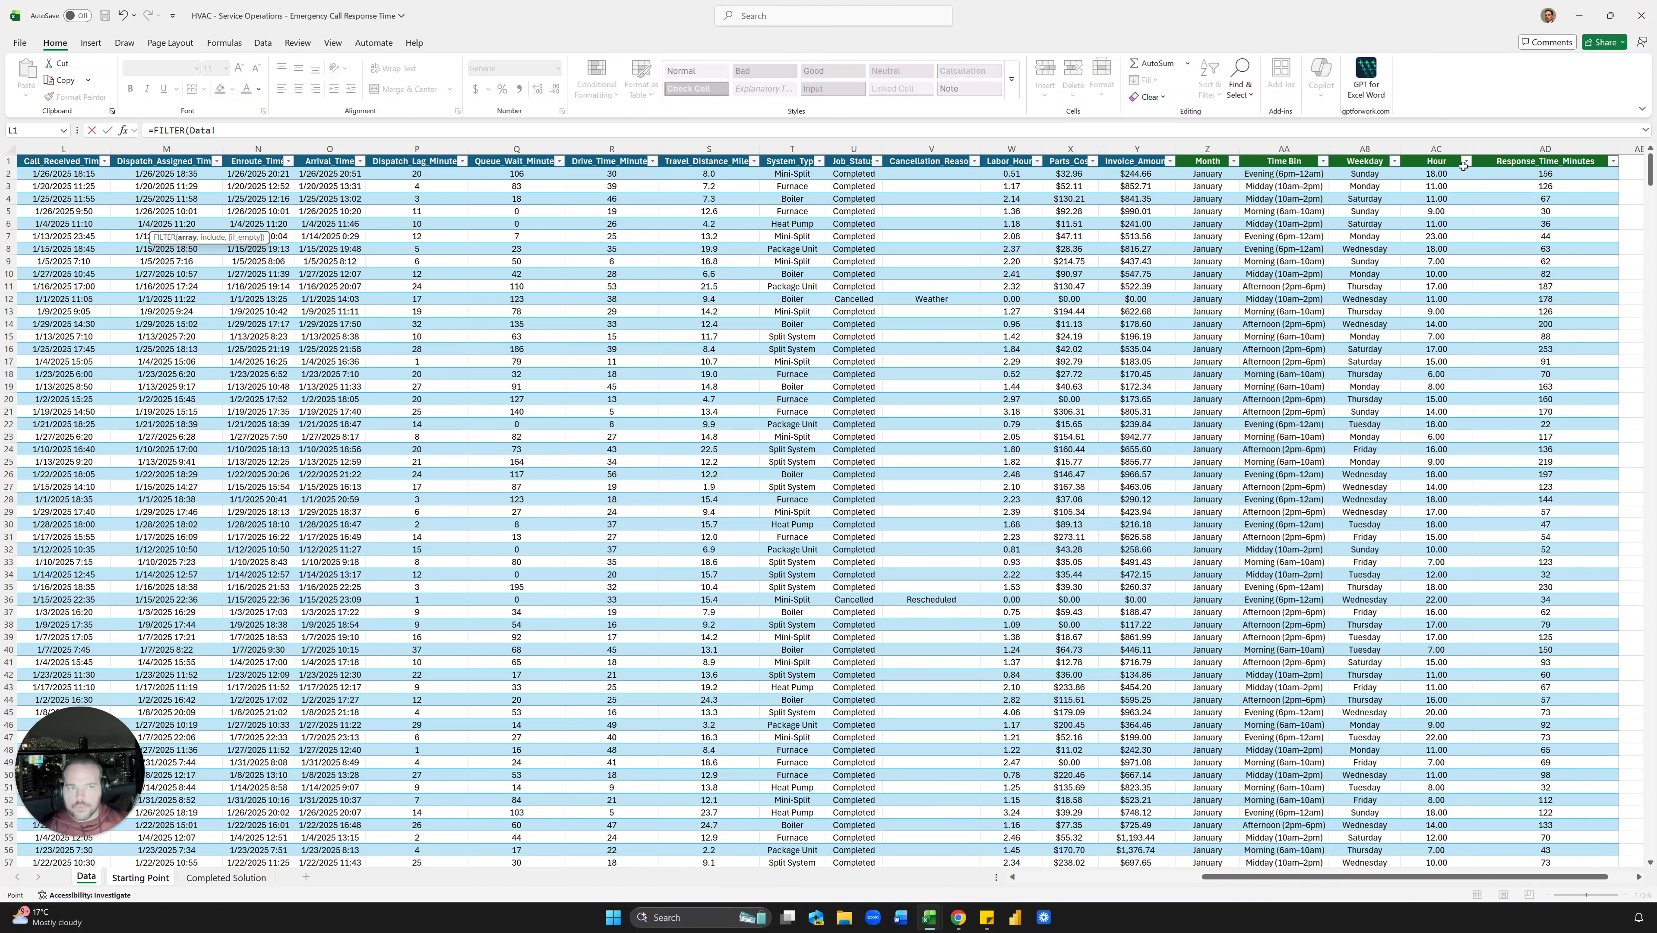
pyautogui.click(1536, 159)
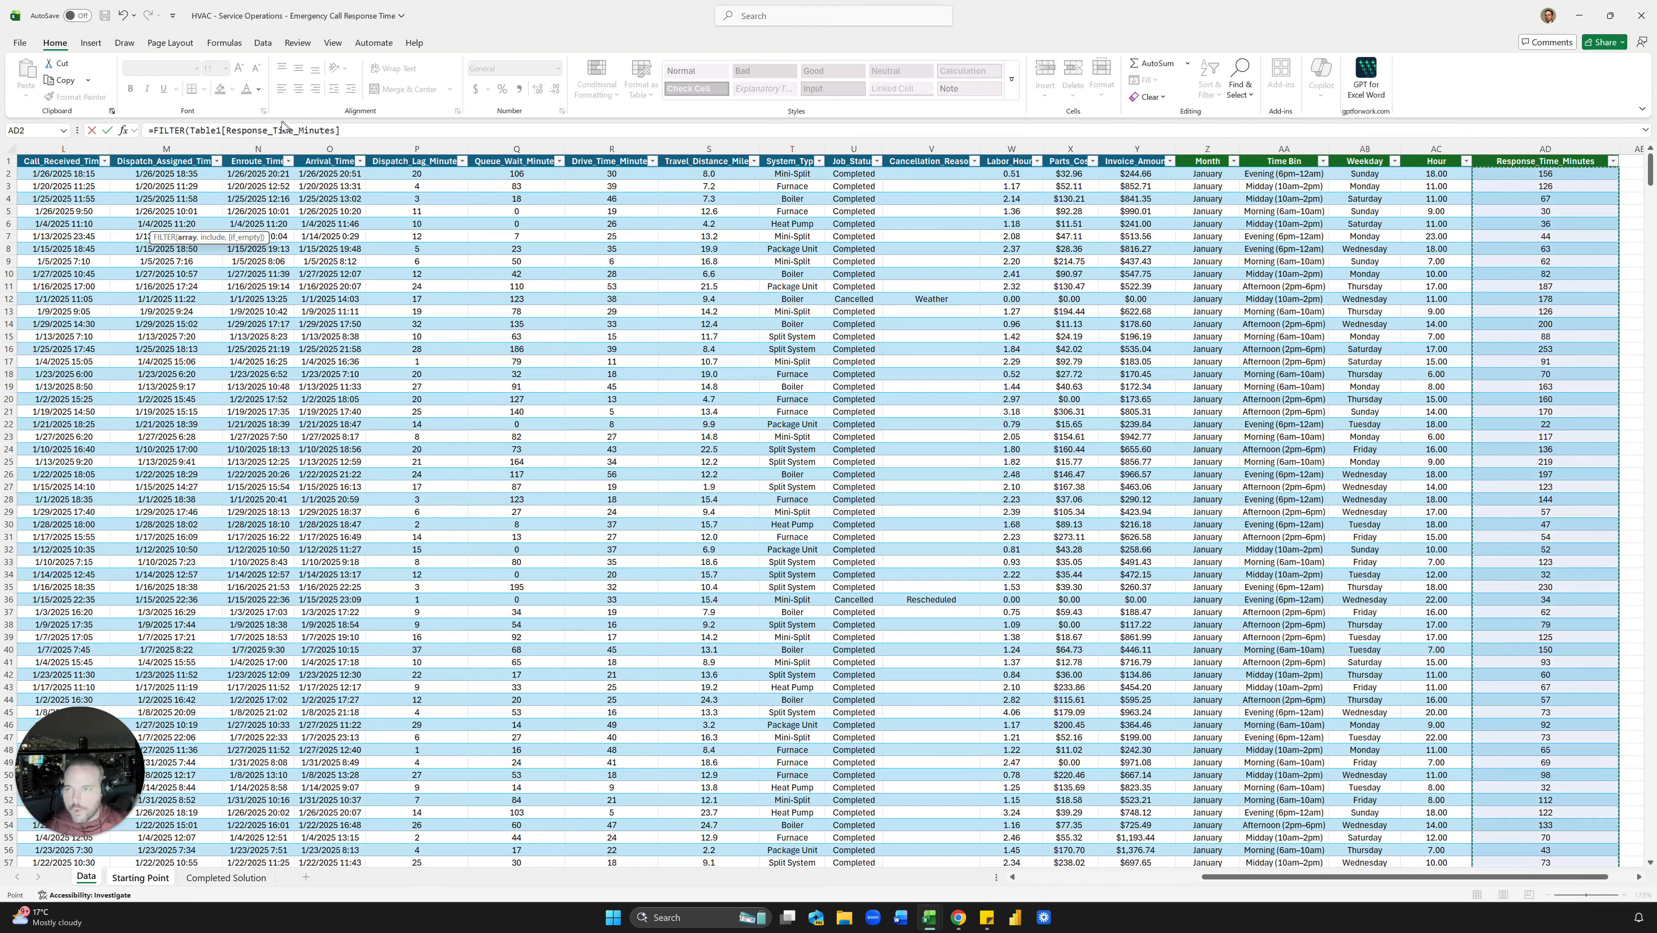
pyautogui.click(354, 132)
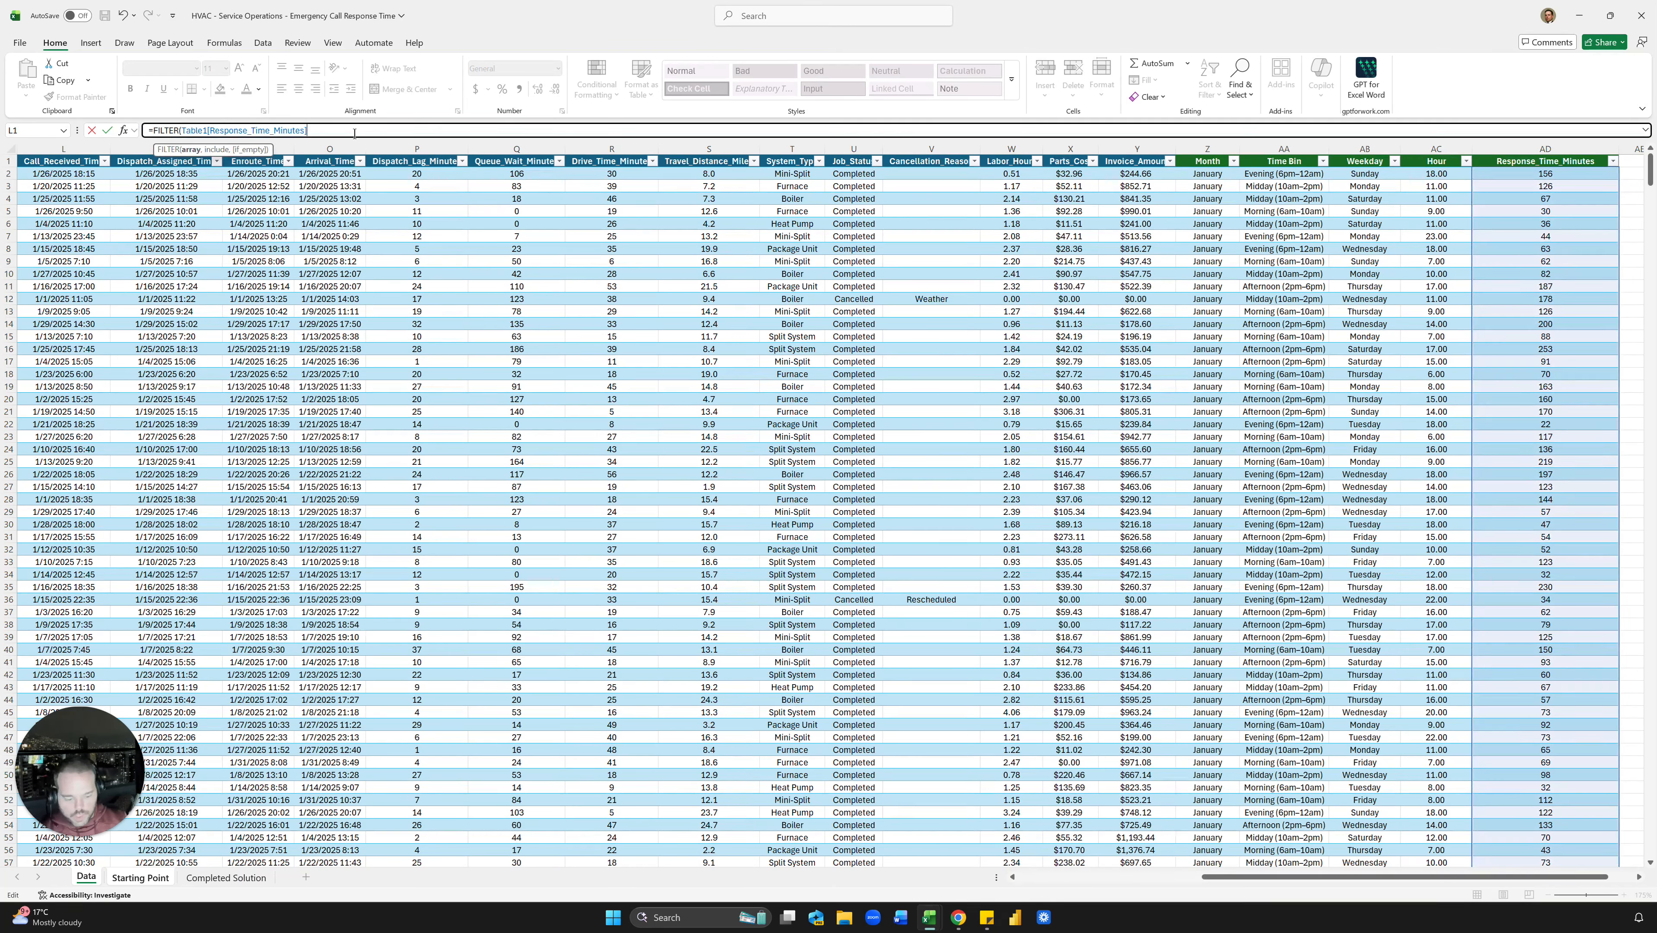
pyautogui.write(',')
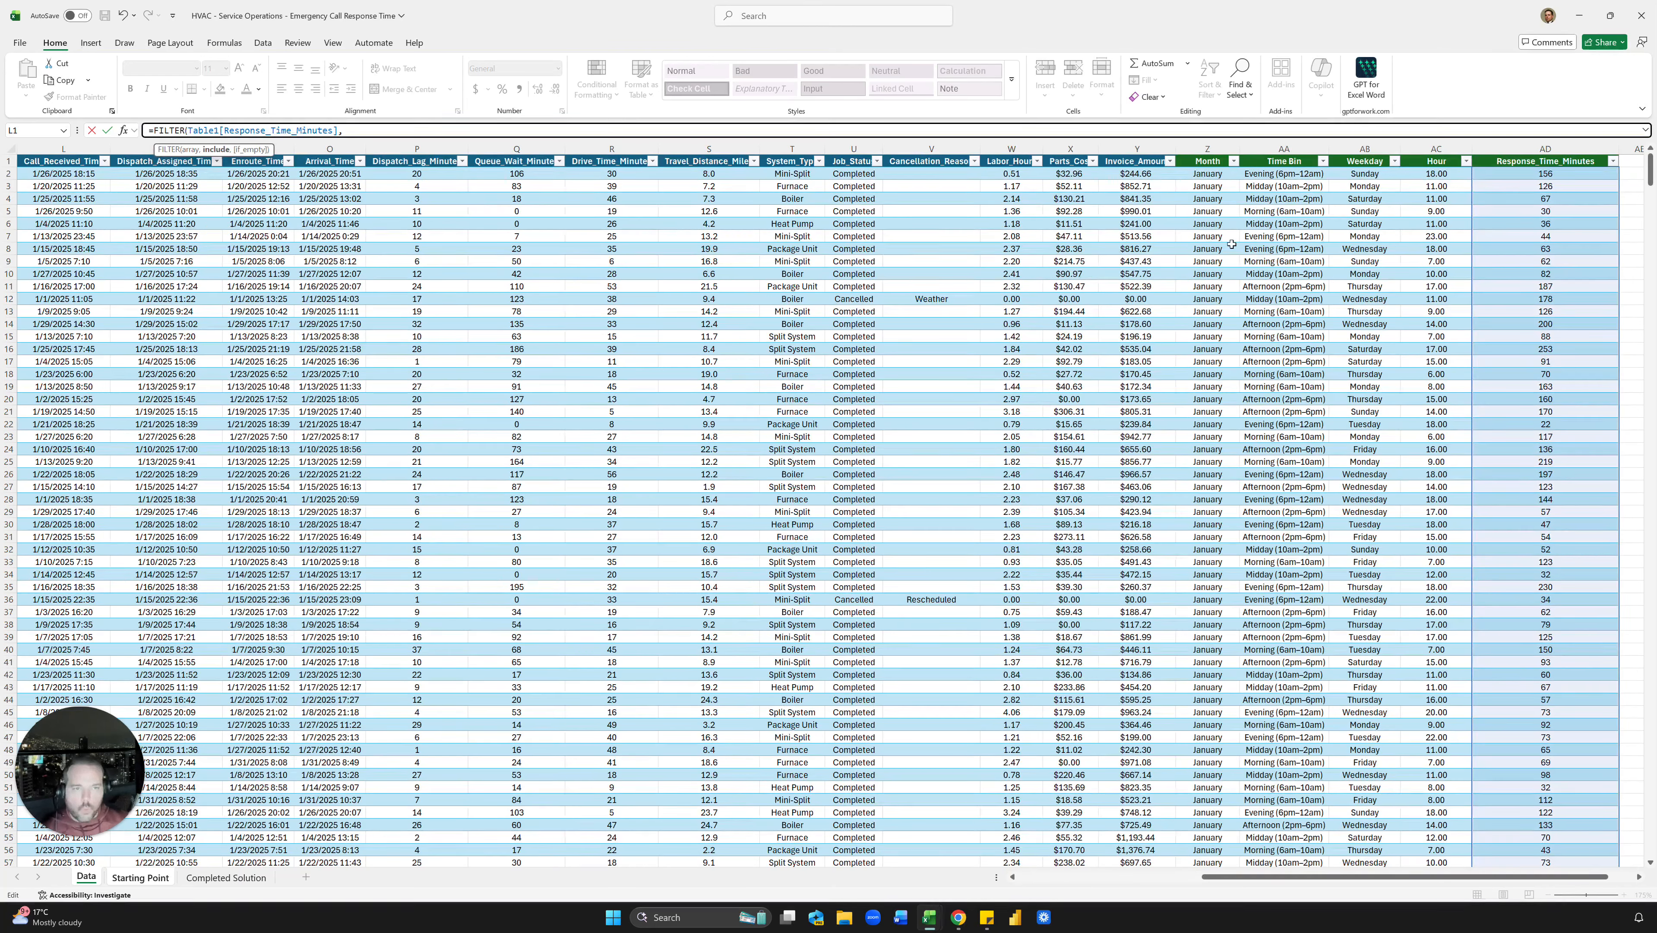
# Step: Add the condition Table1[Month] equals Starting Point cell B3 to the FILTER formula
pyautogui.click(1210, 157)
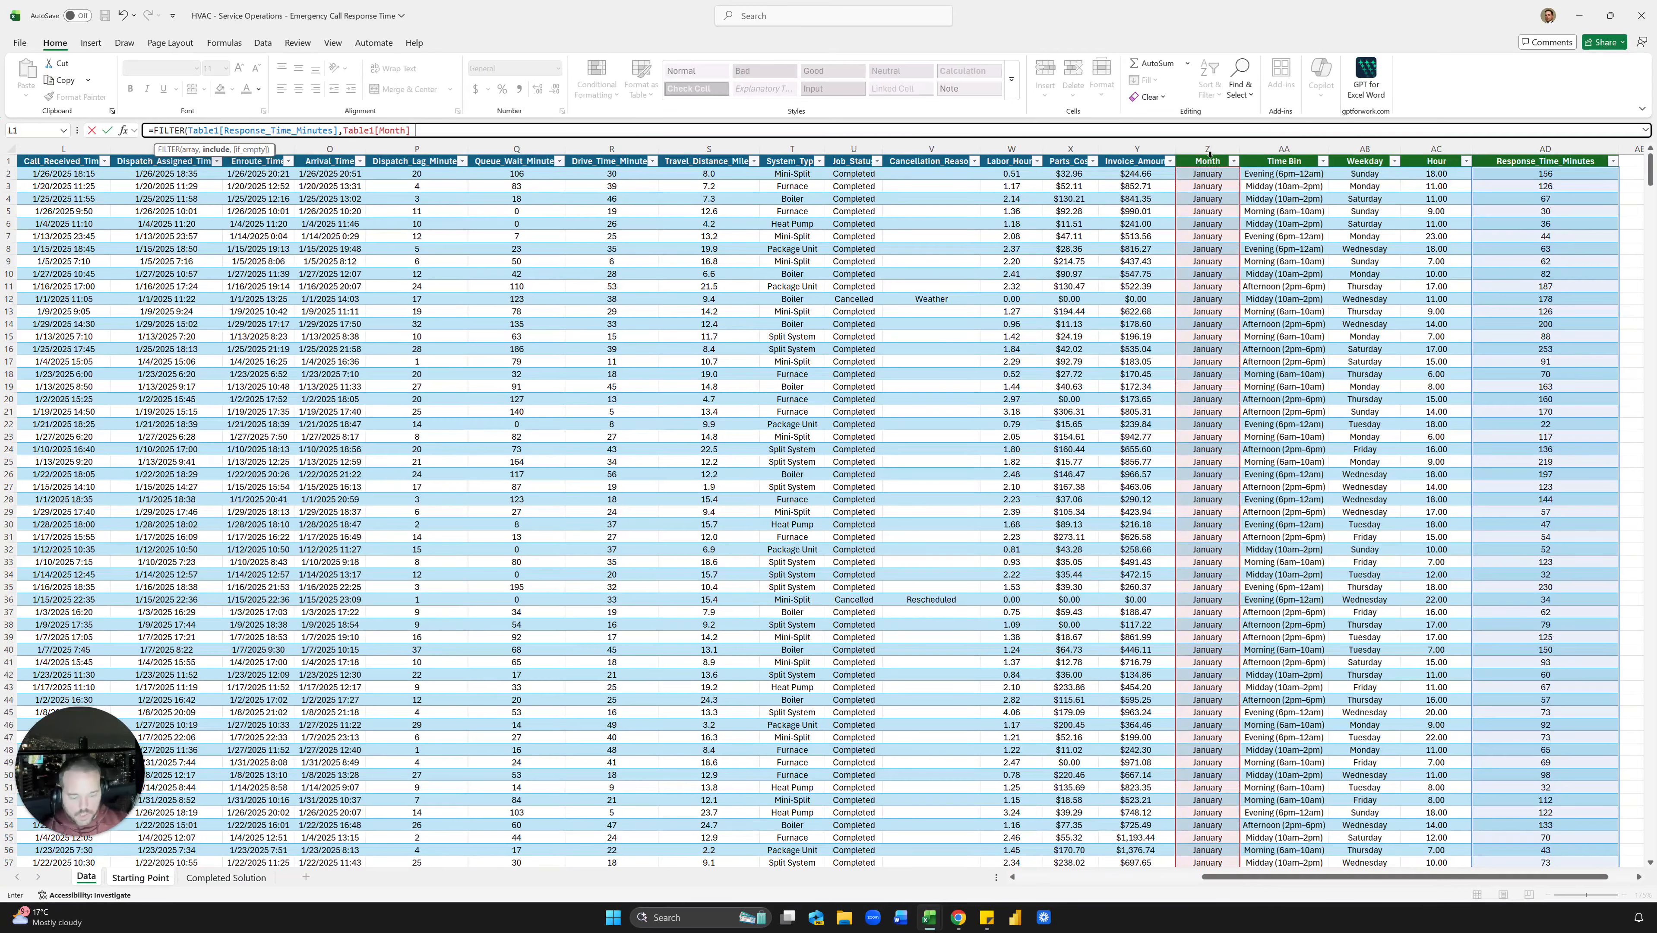
pyautogui.write(',')
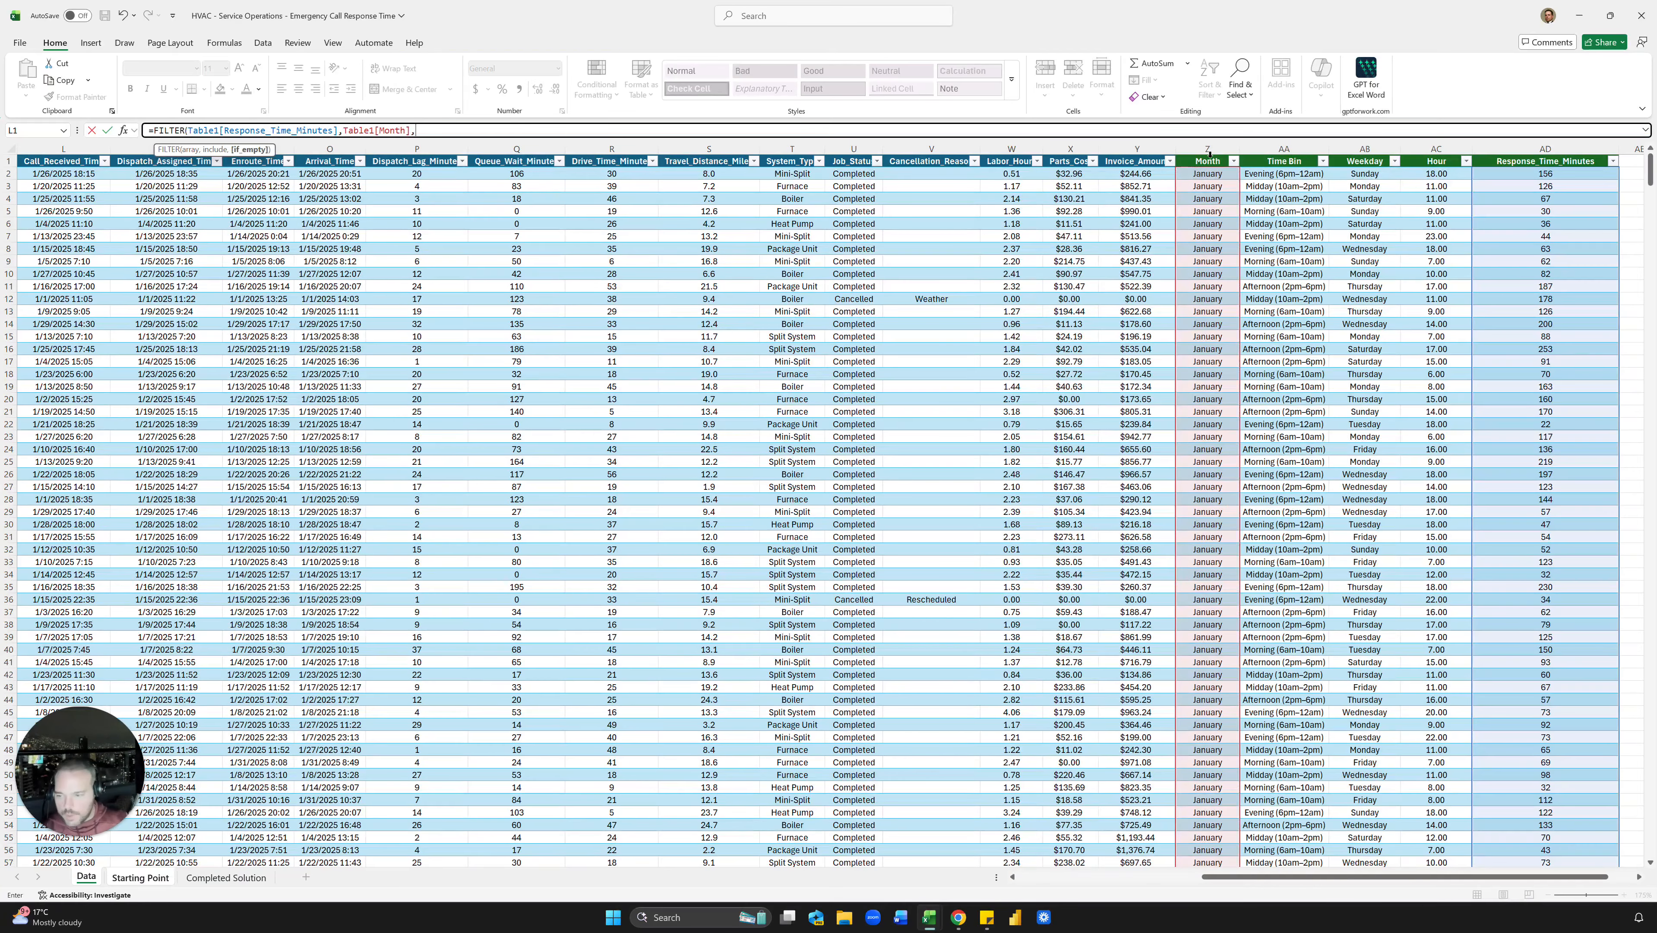
pyautogui.click(166, 879)
pyautogui.click(112, 222)
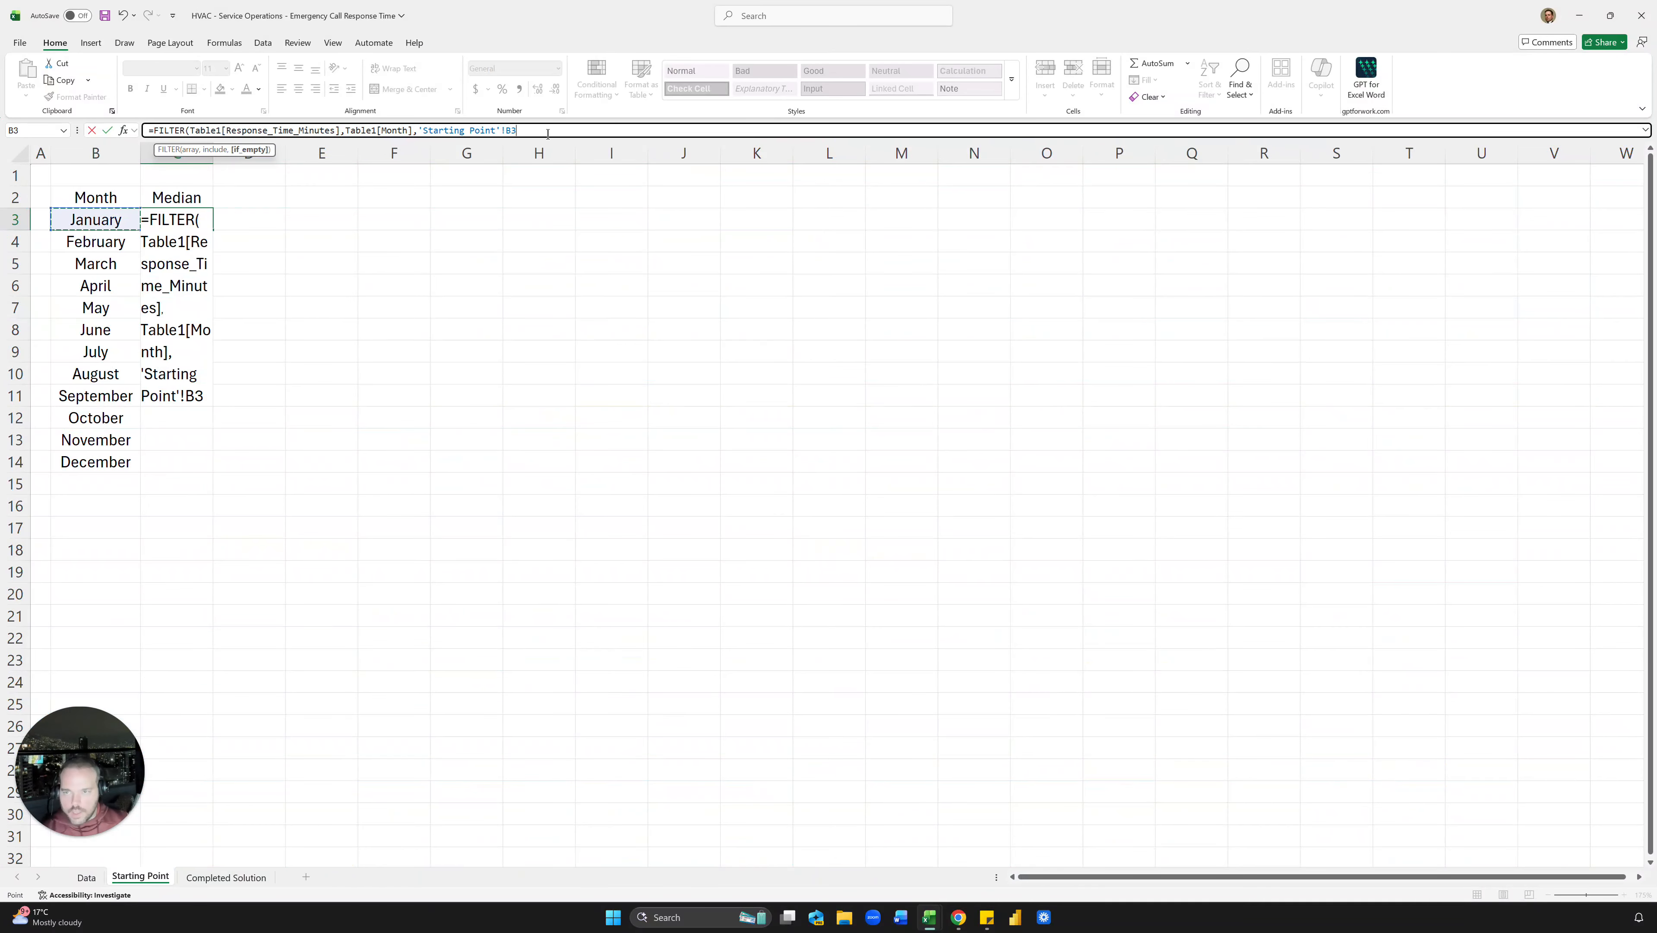
pyautogui.click(418, 130)
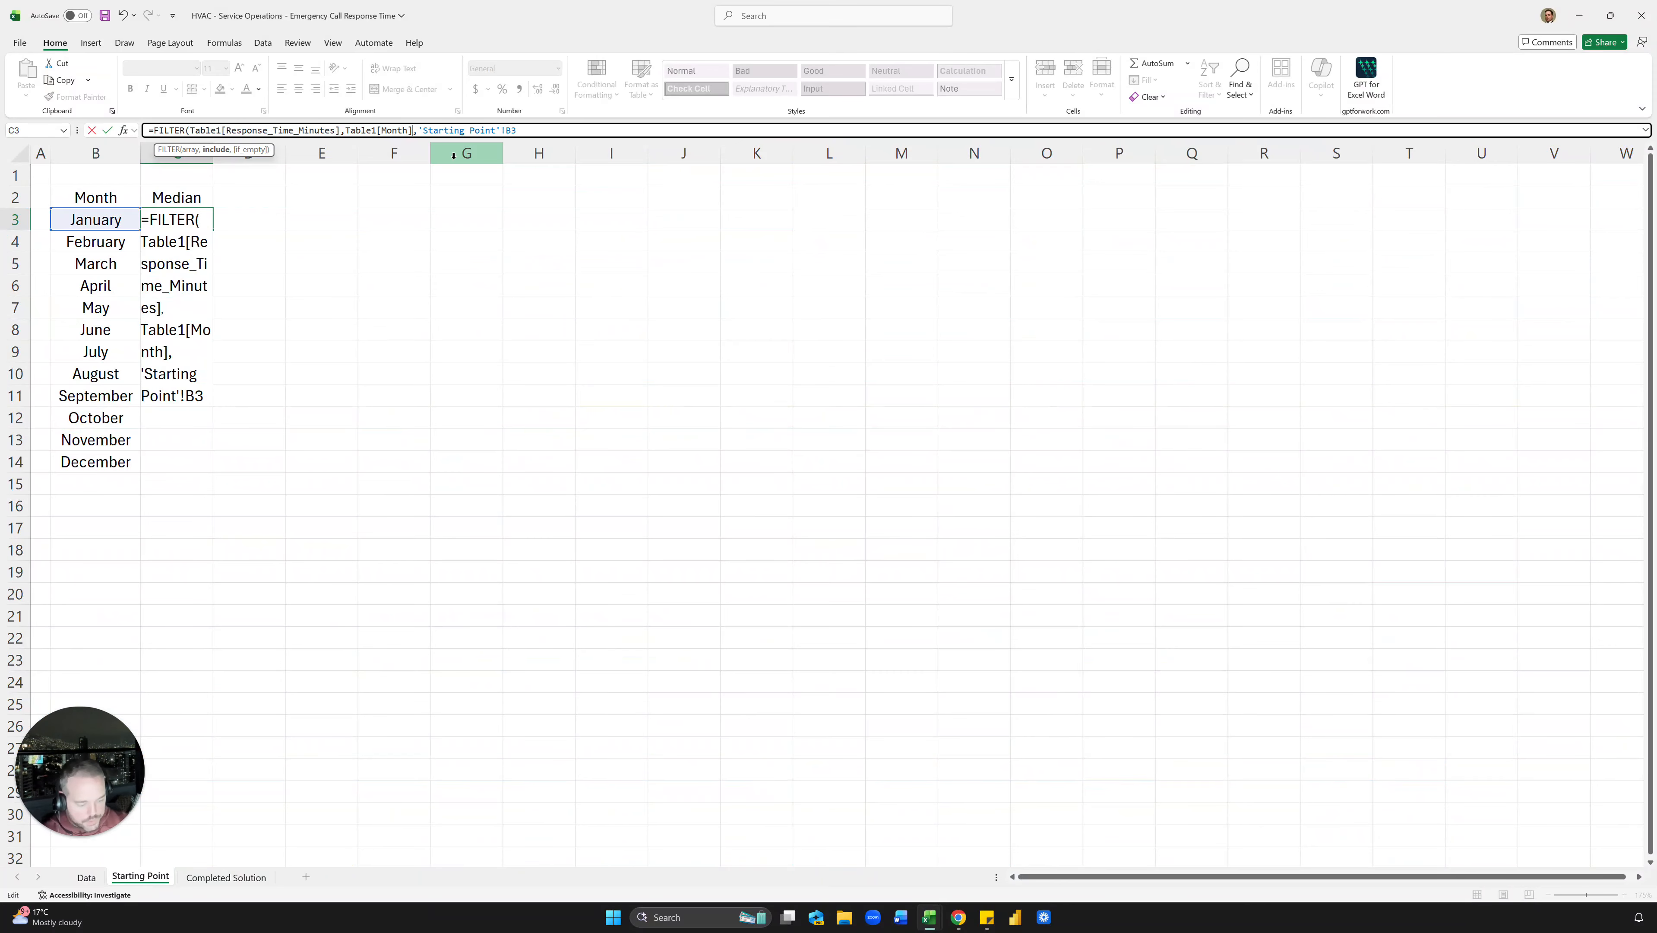
pyautogui.press('BackSpace')
pyautogui.write('=')
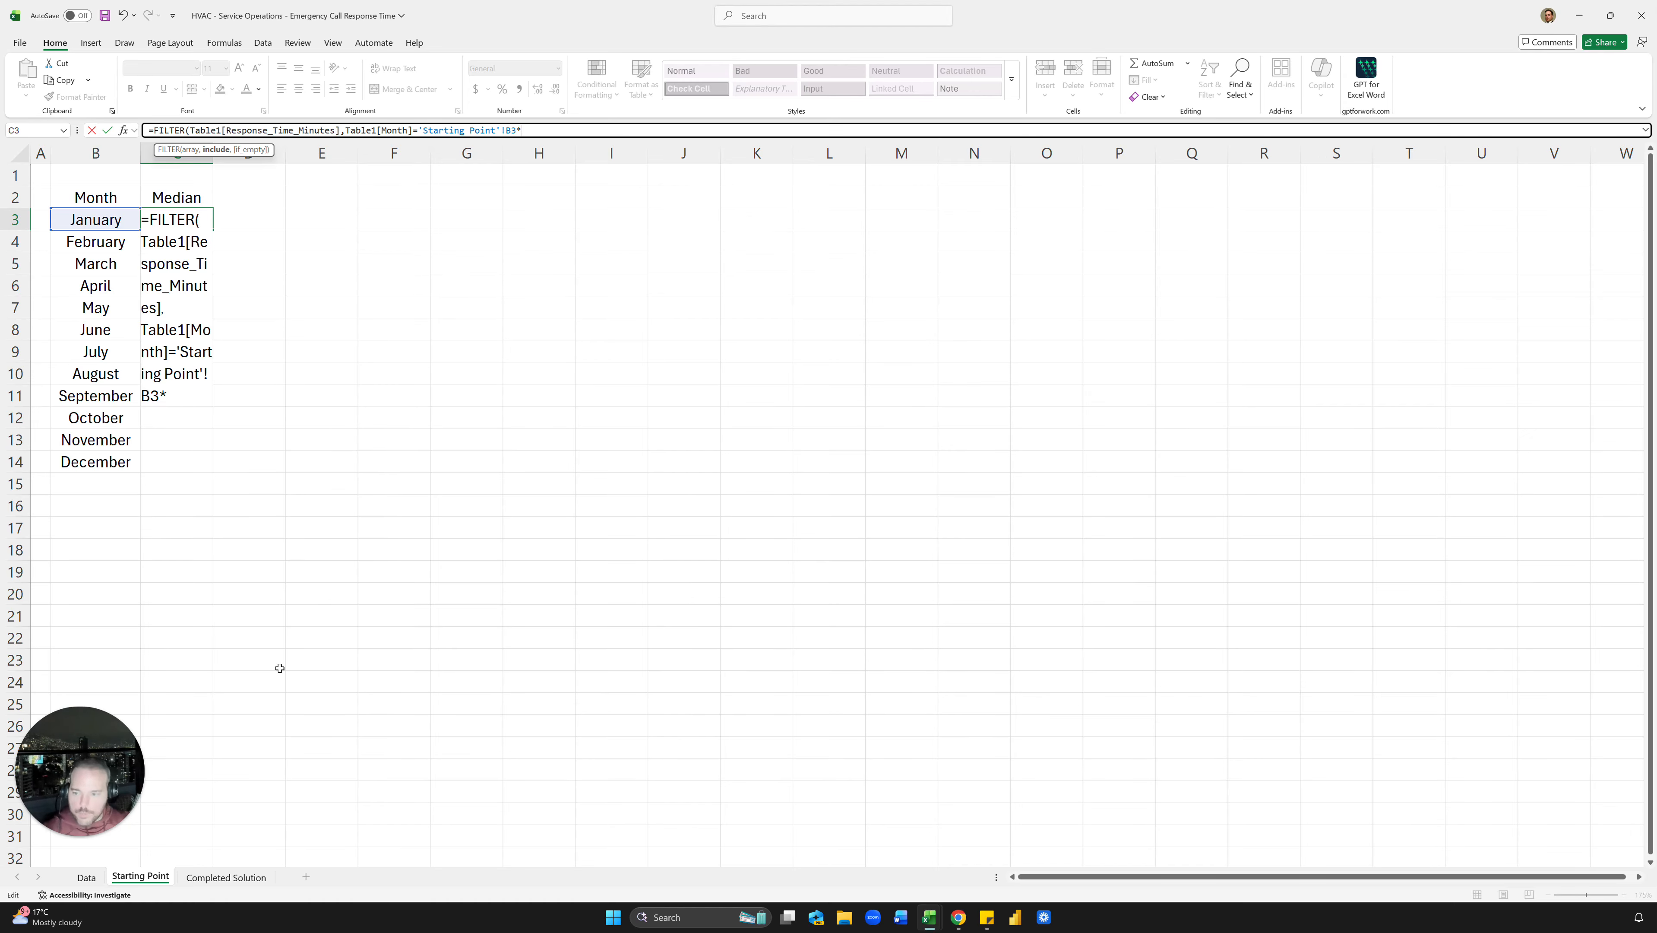
pyautogui.click(99, 881)
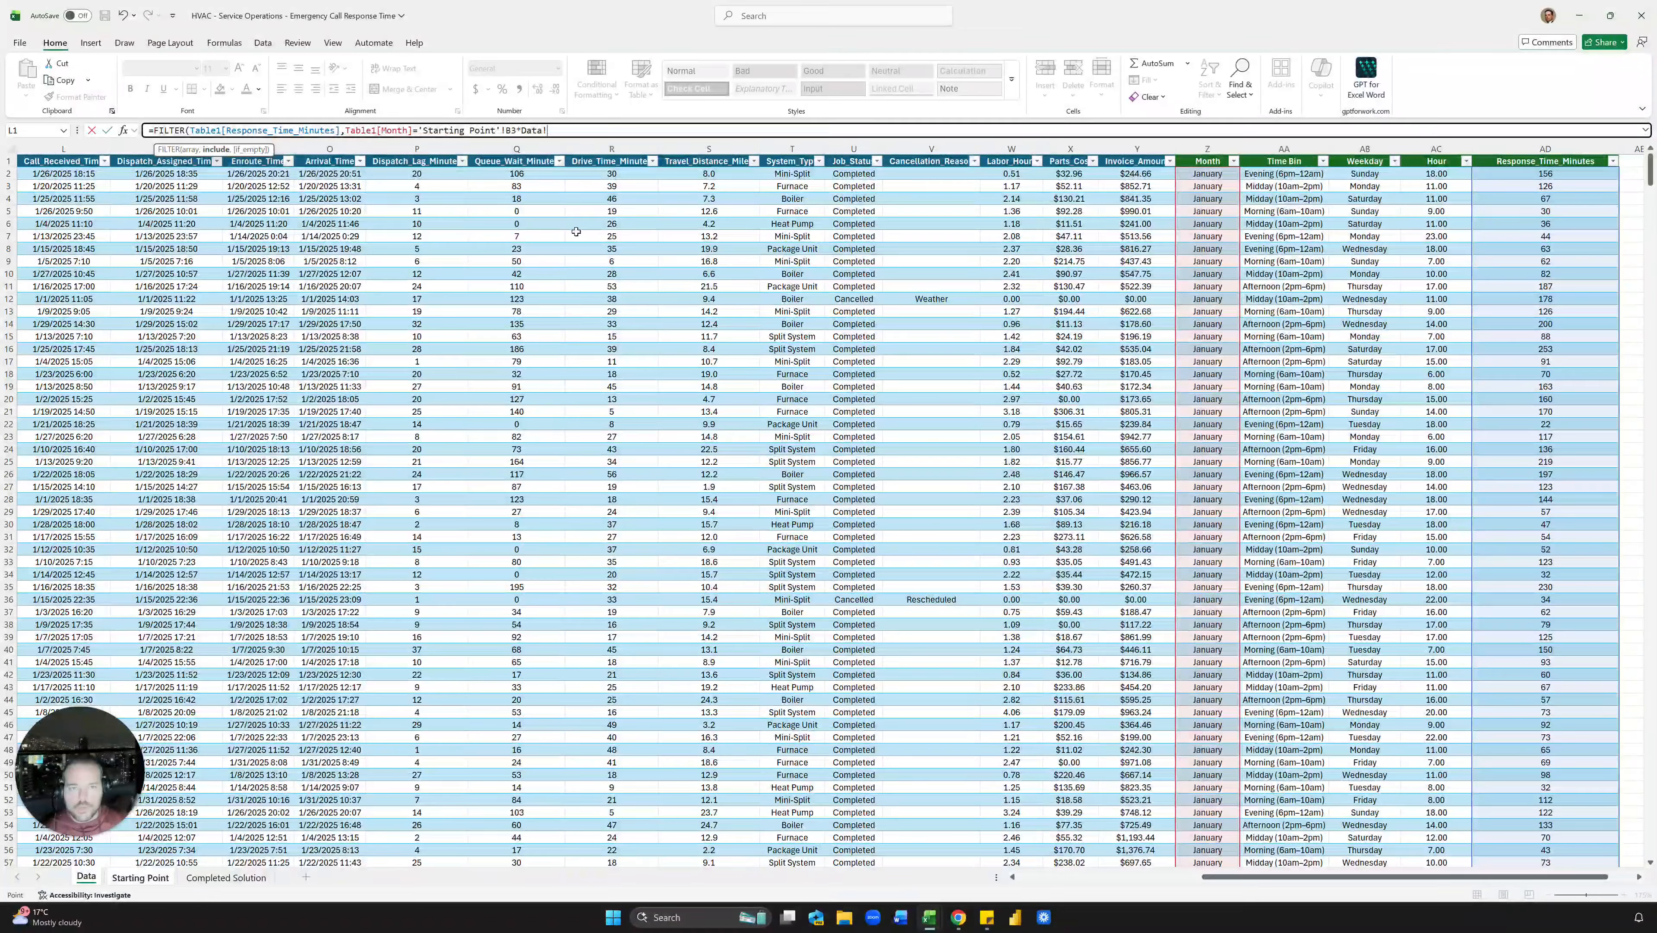
# Step: Add Call_Type = "Emergency" and Job_Status = "Completed" criteria to the FILTER condition
pyautogui.hscroll(-5, 576, 231)
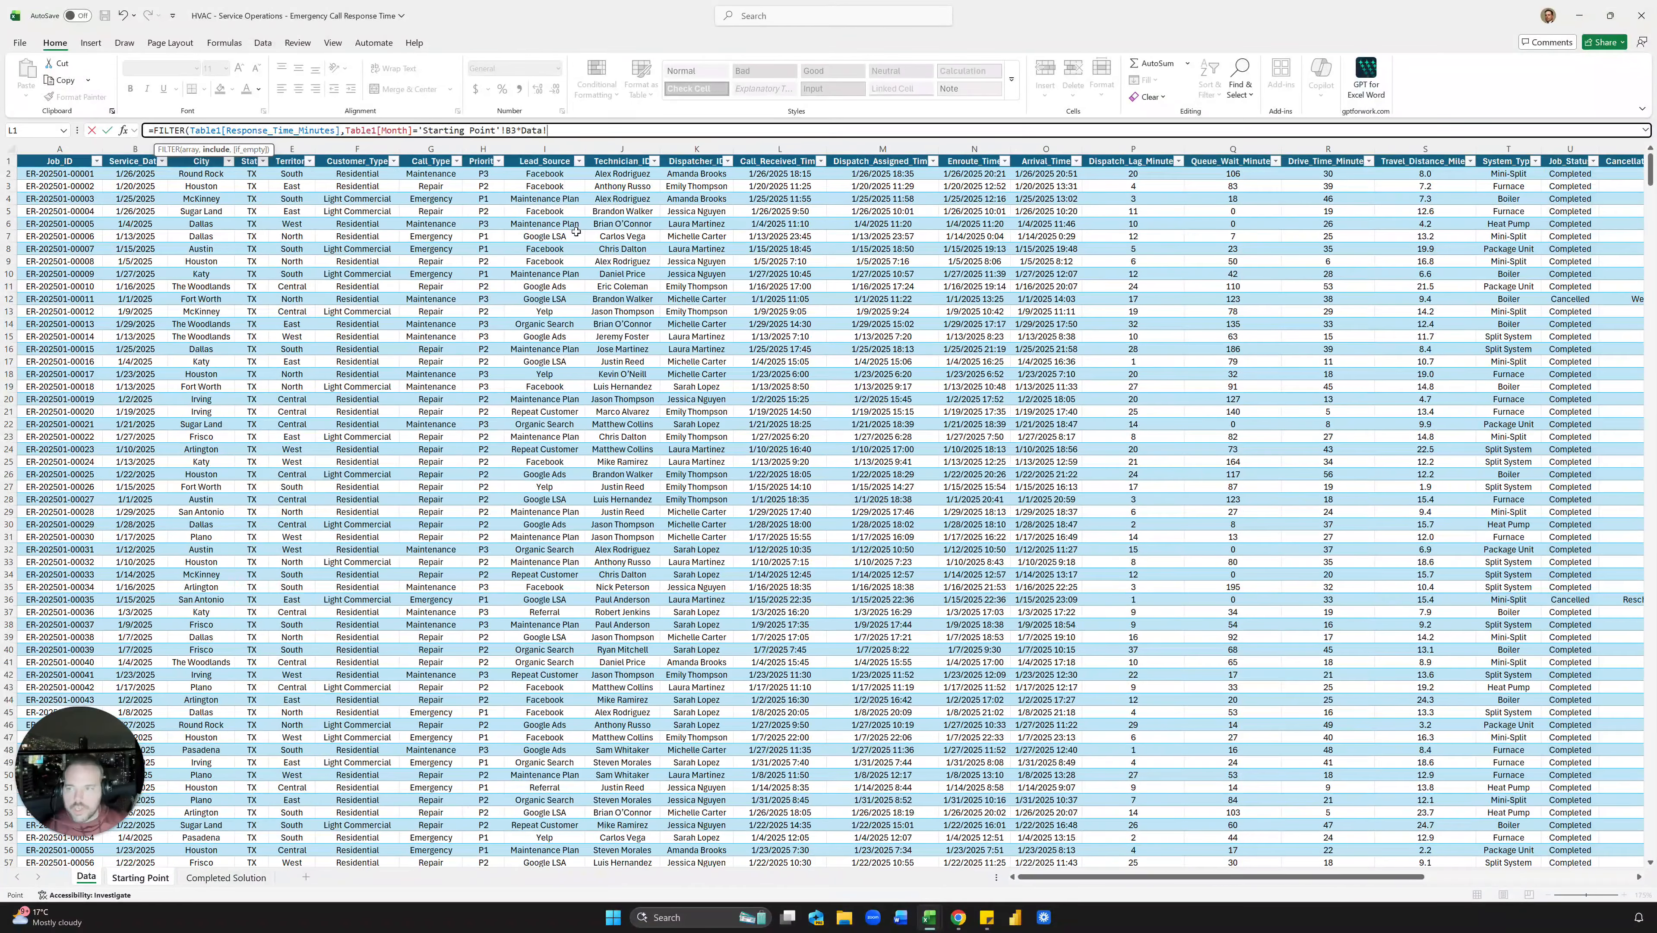
pyautogui.click(431, 154)
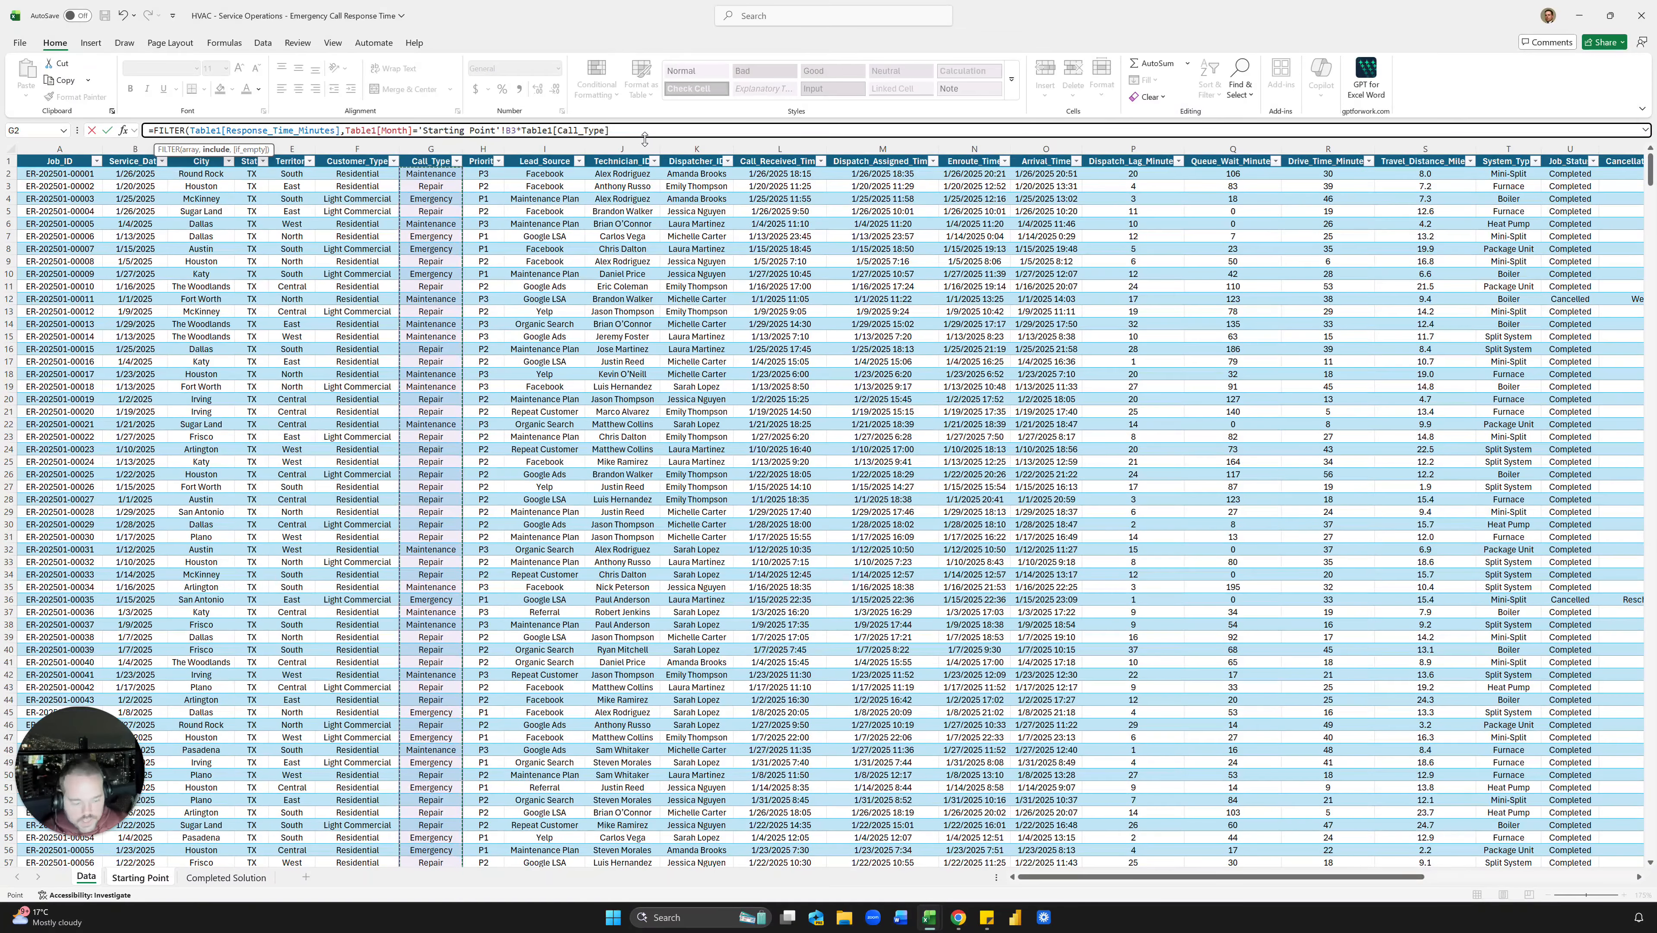
pyautogui.write('= ')
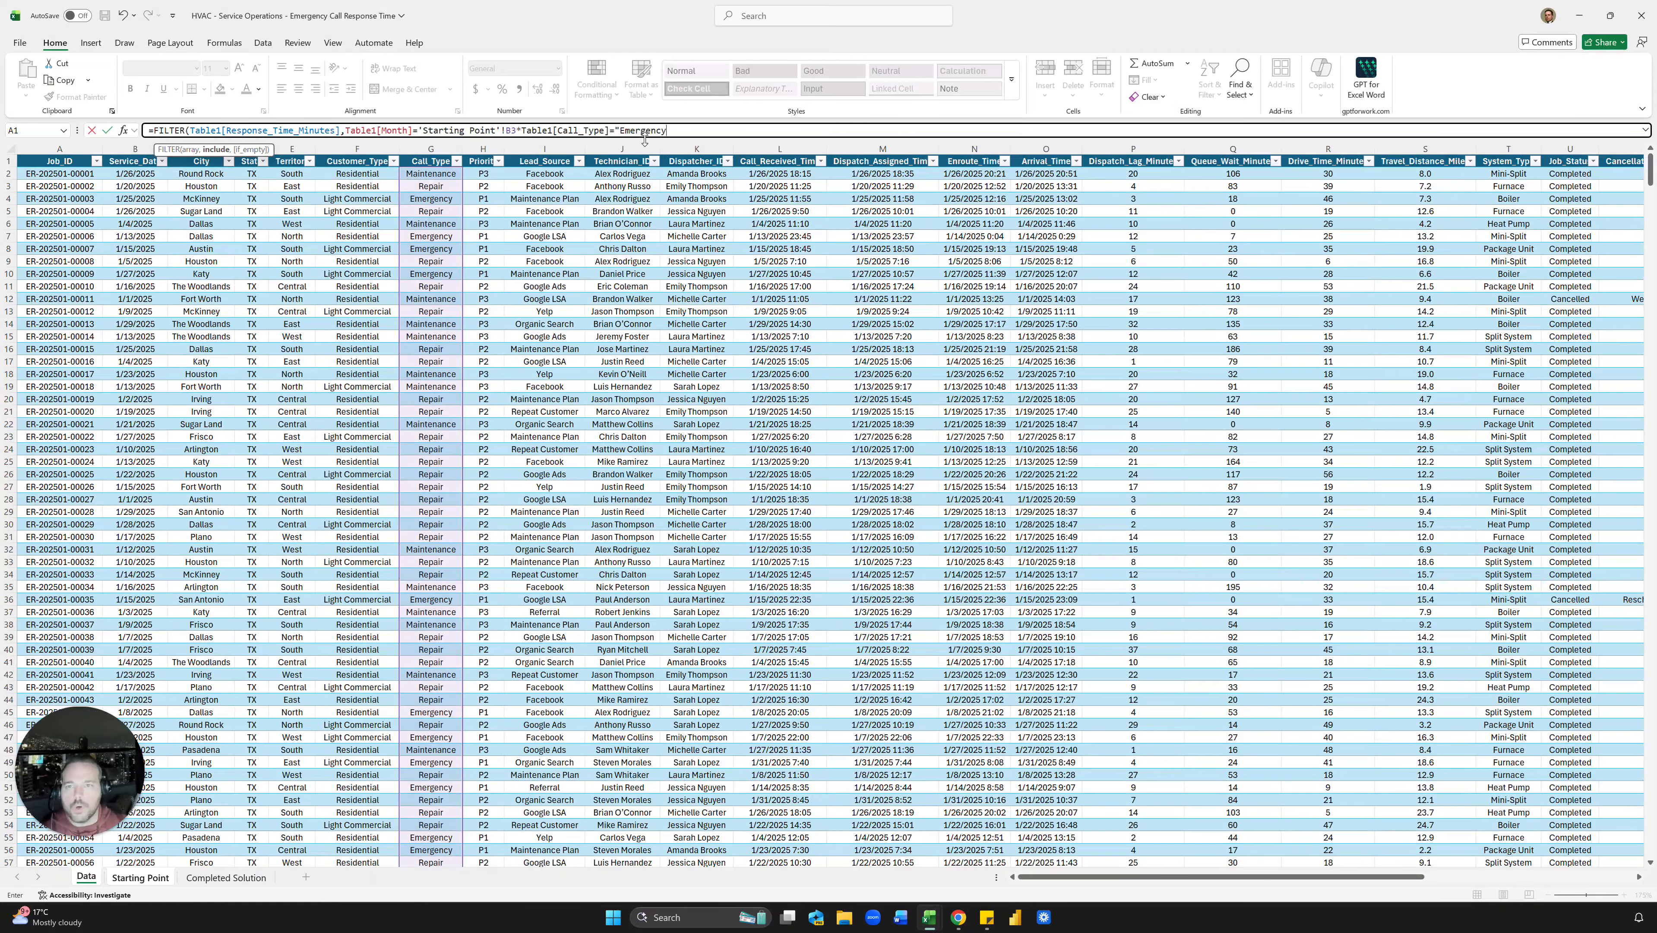
pyautogui.write('"Emergency"')
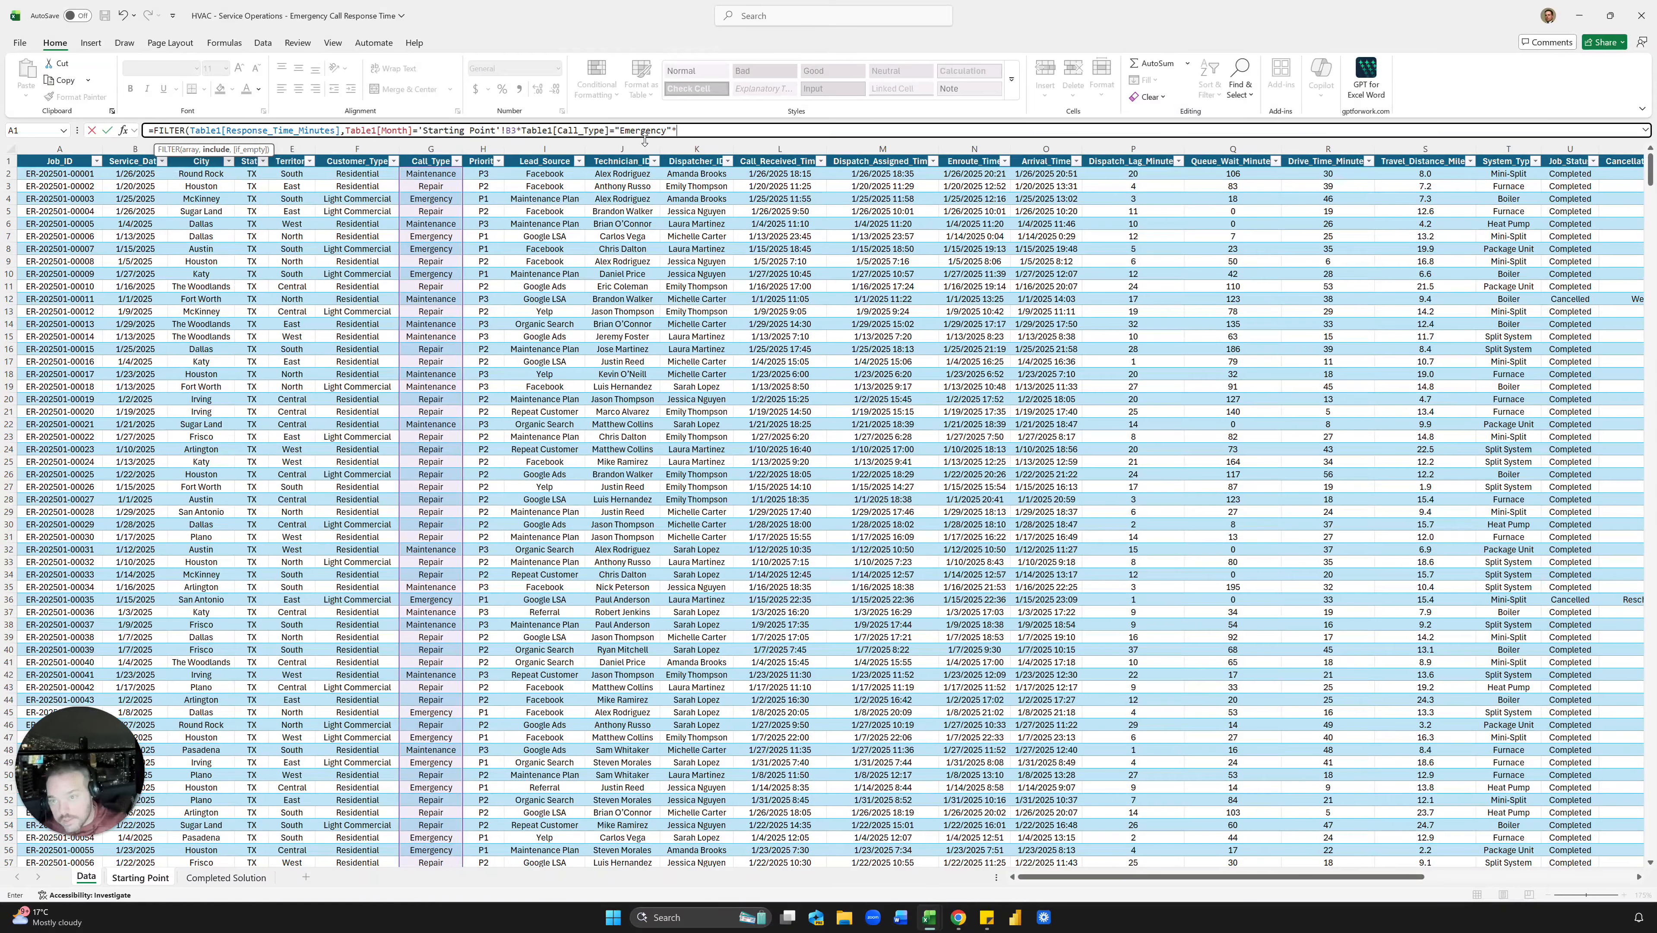
pyautogui.write('*')
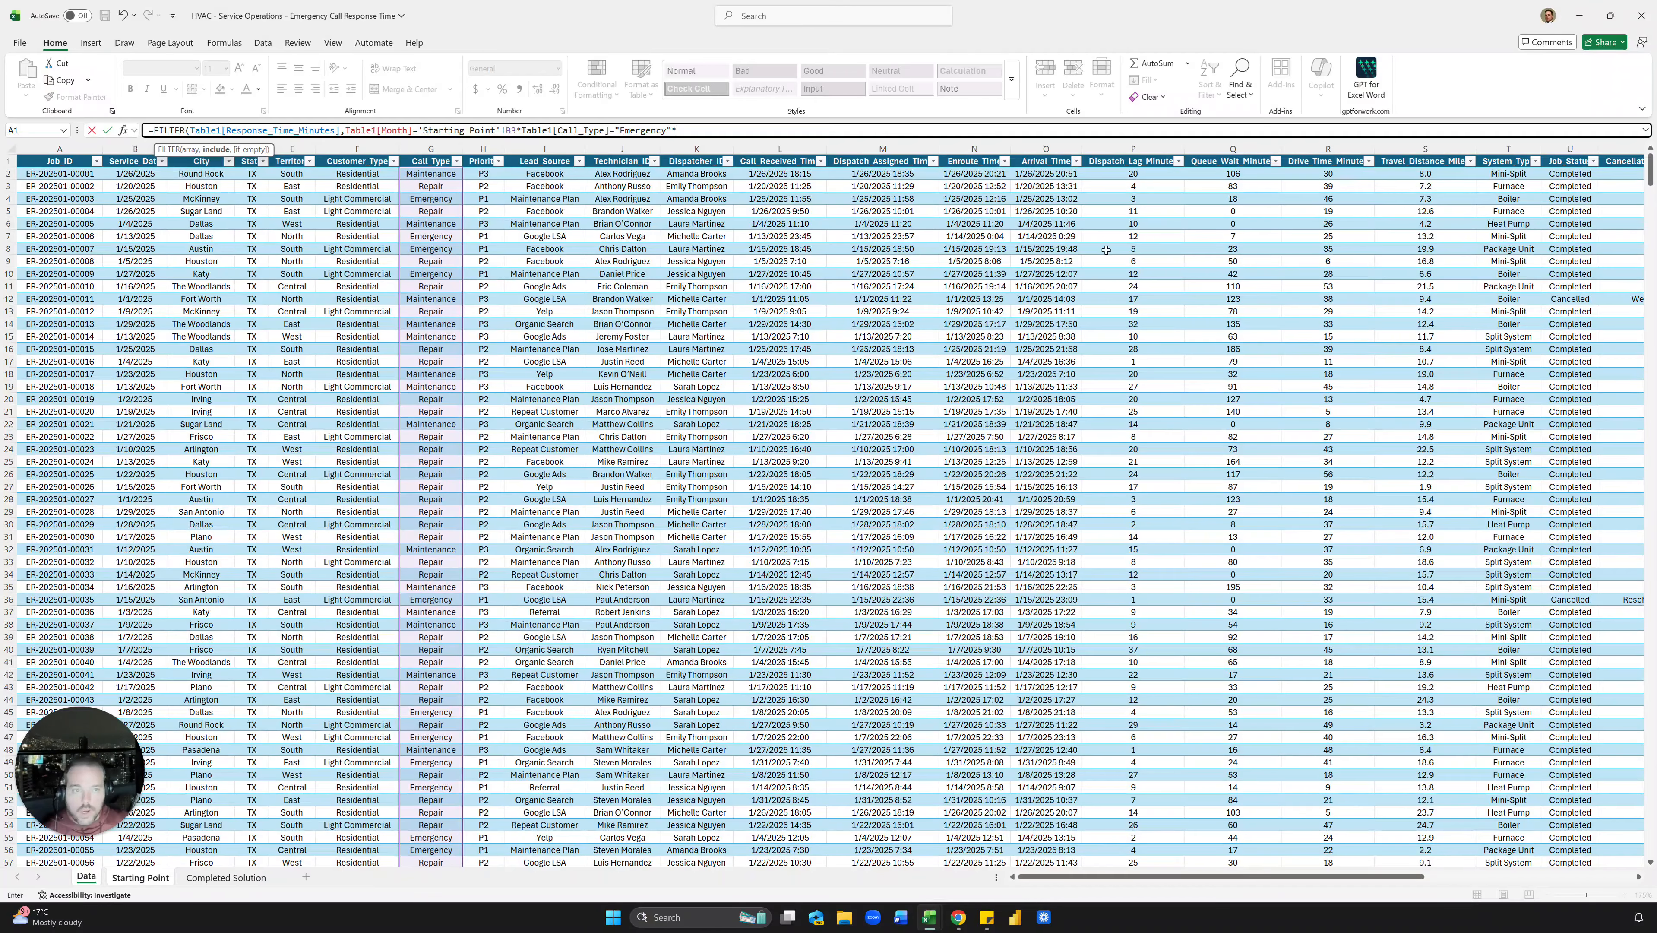
pyautogui.click(1572, 154)
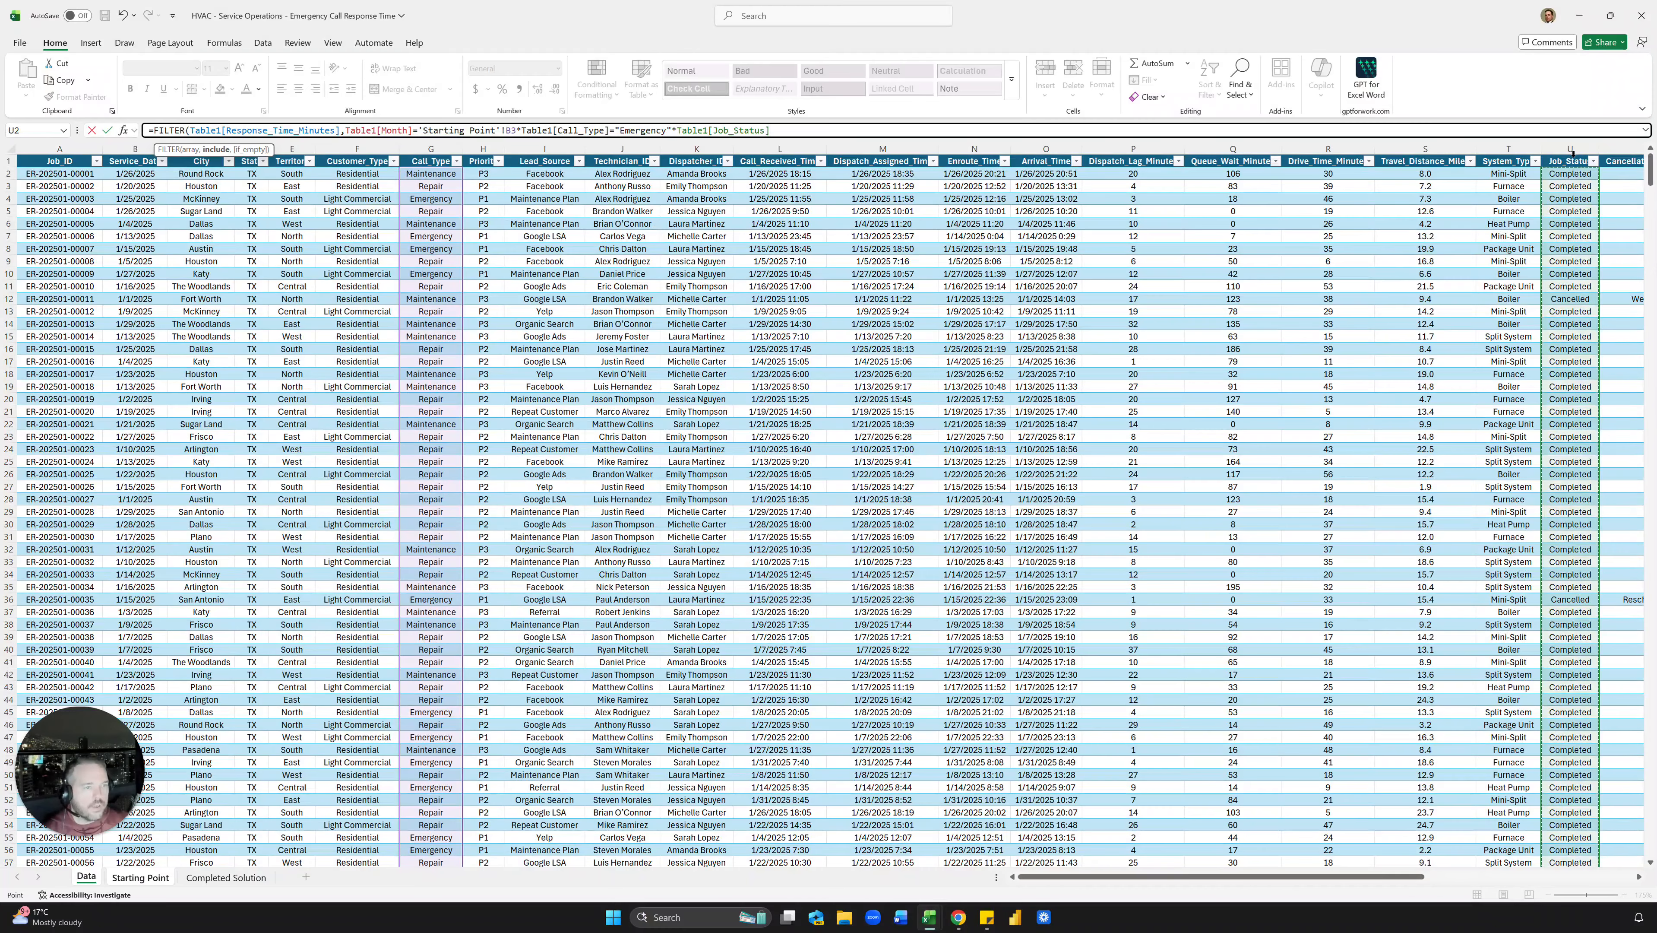
pyautogui.write('="Completed')
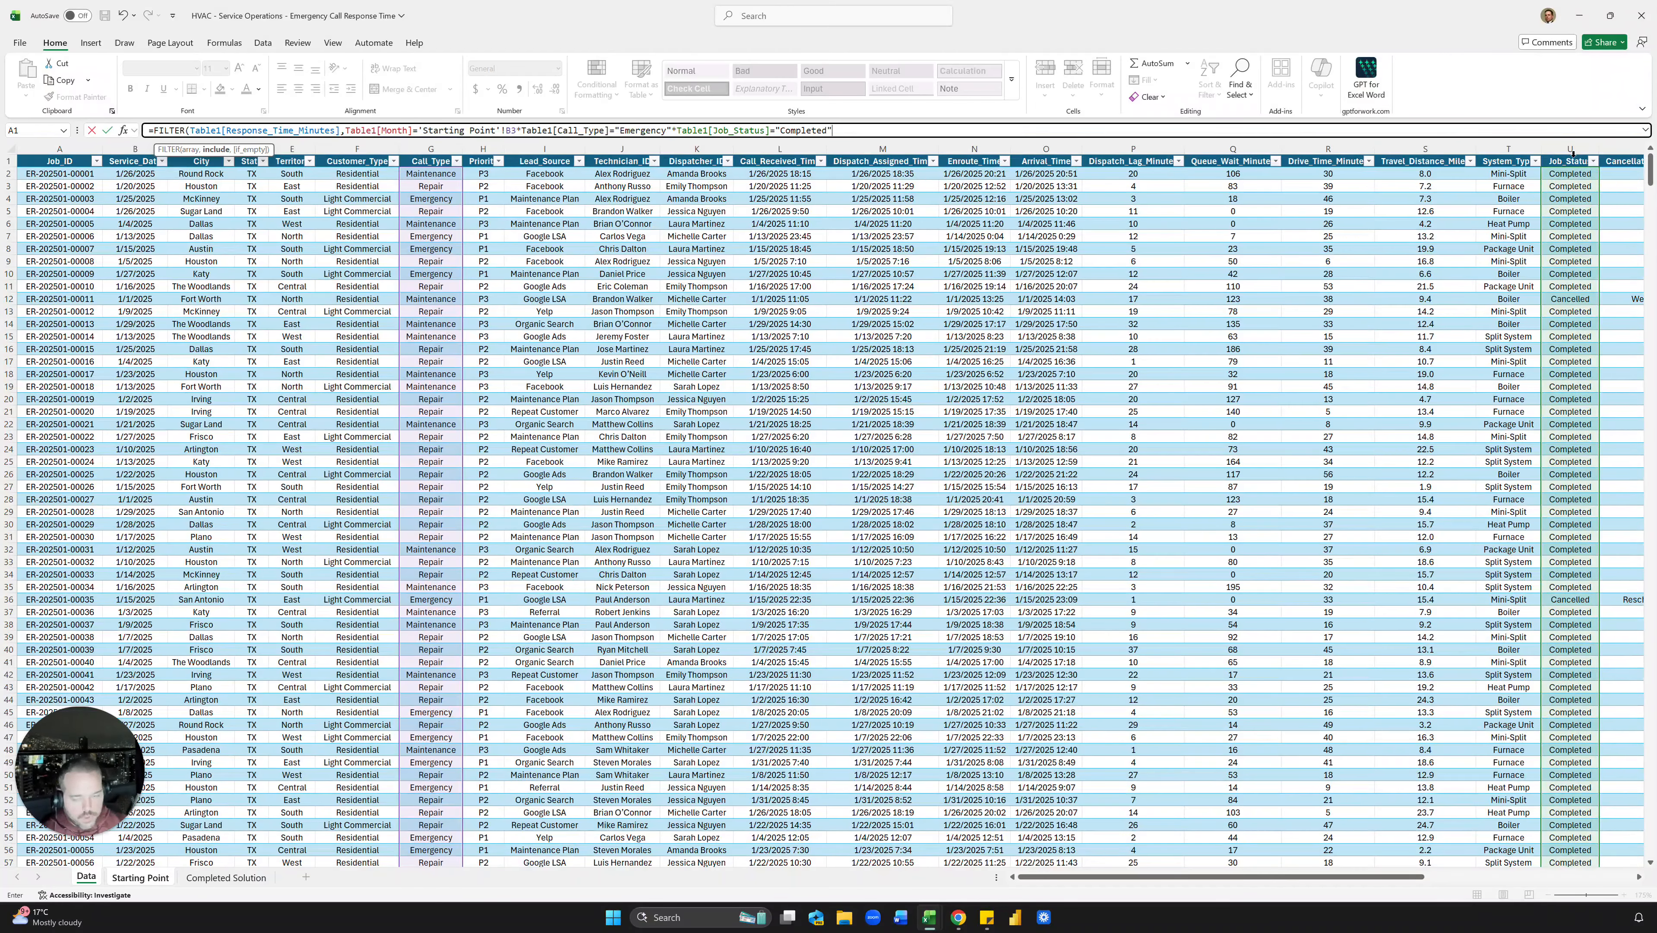
# Step: Wrap the Month, Call_Type and Job_Status conditions each in parentheses, joined with *
pyautogui.press('Return')
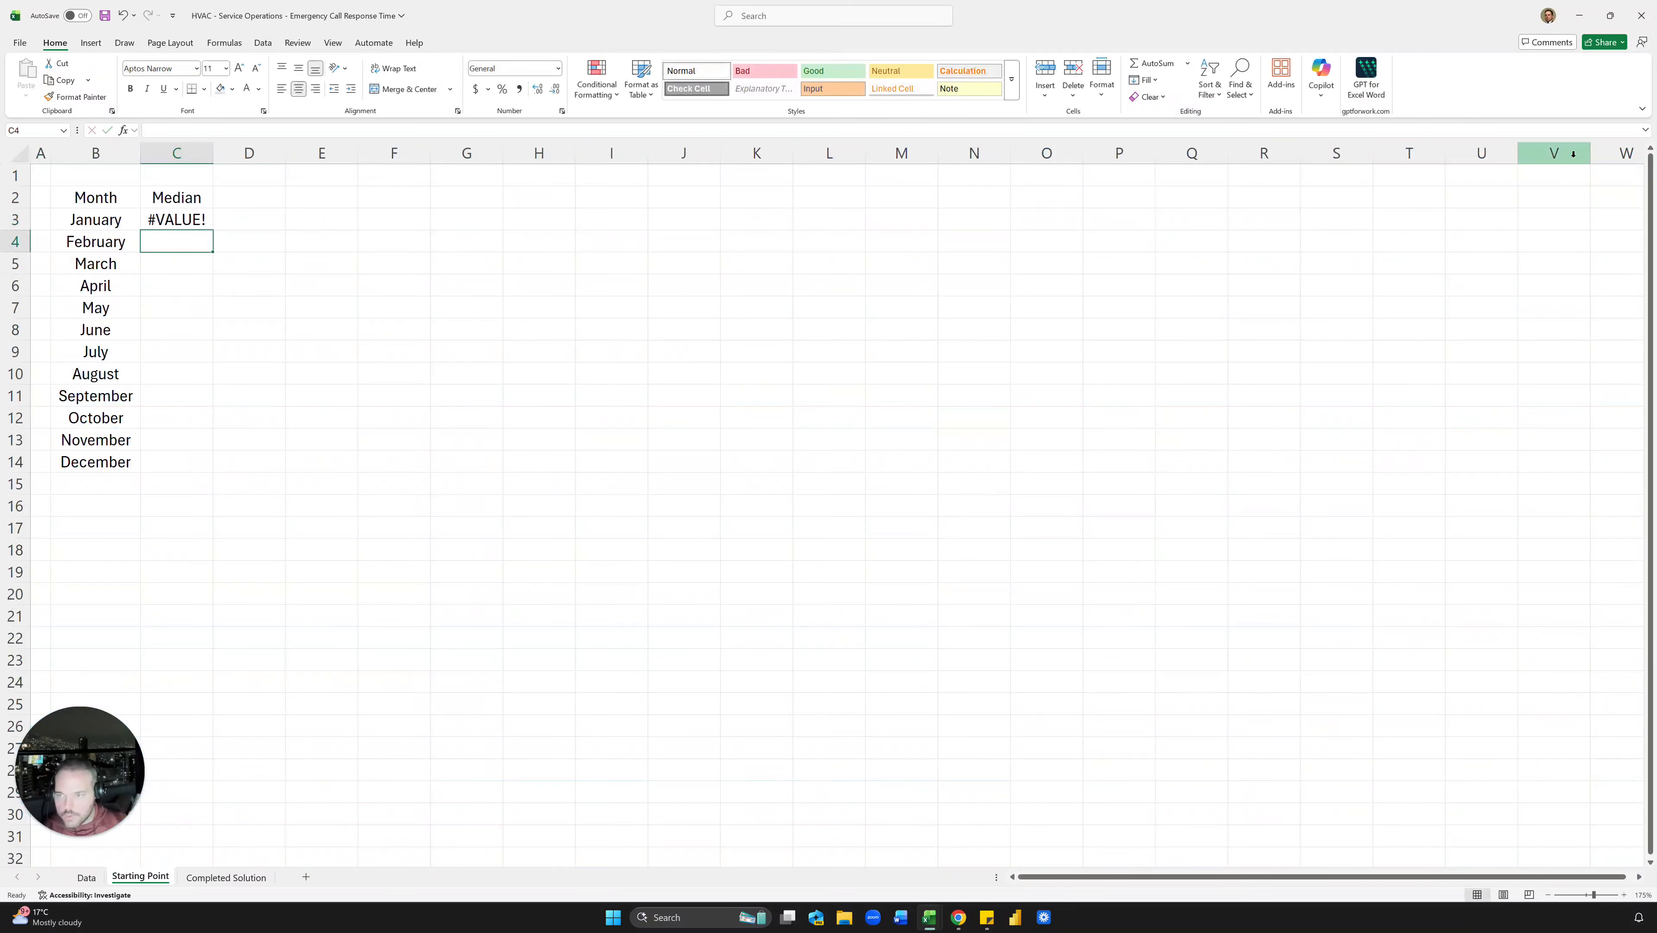
pyautogui.press('Up')
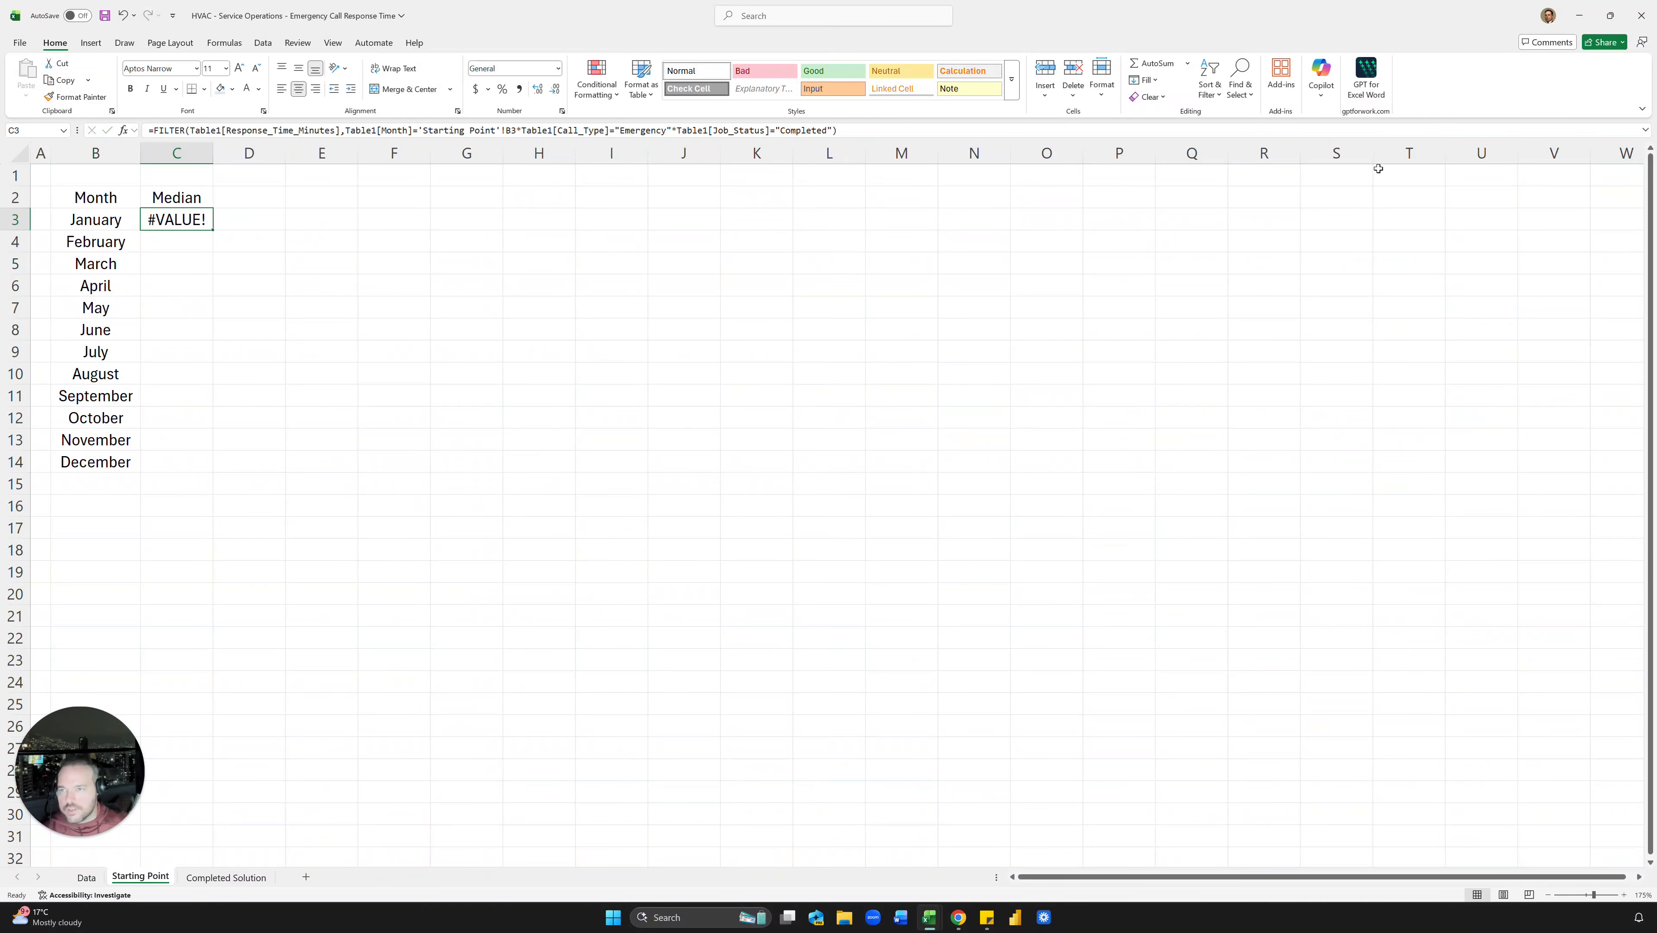
pyautogui.click(348, 125)
pyautogui.write('(')
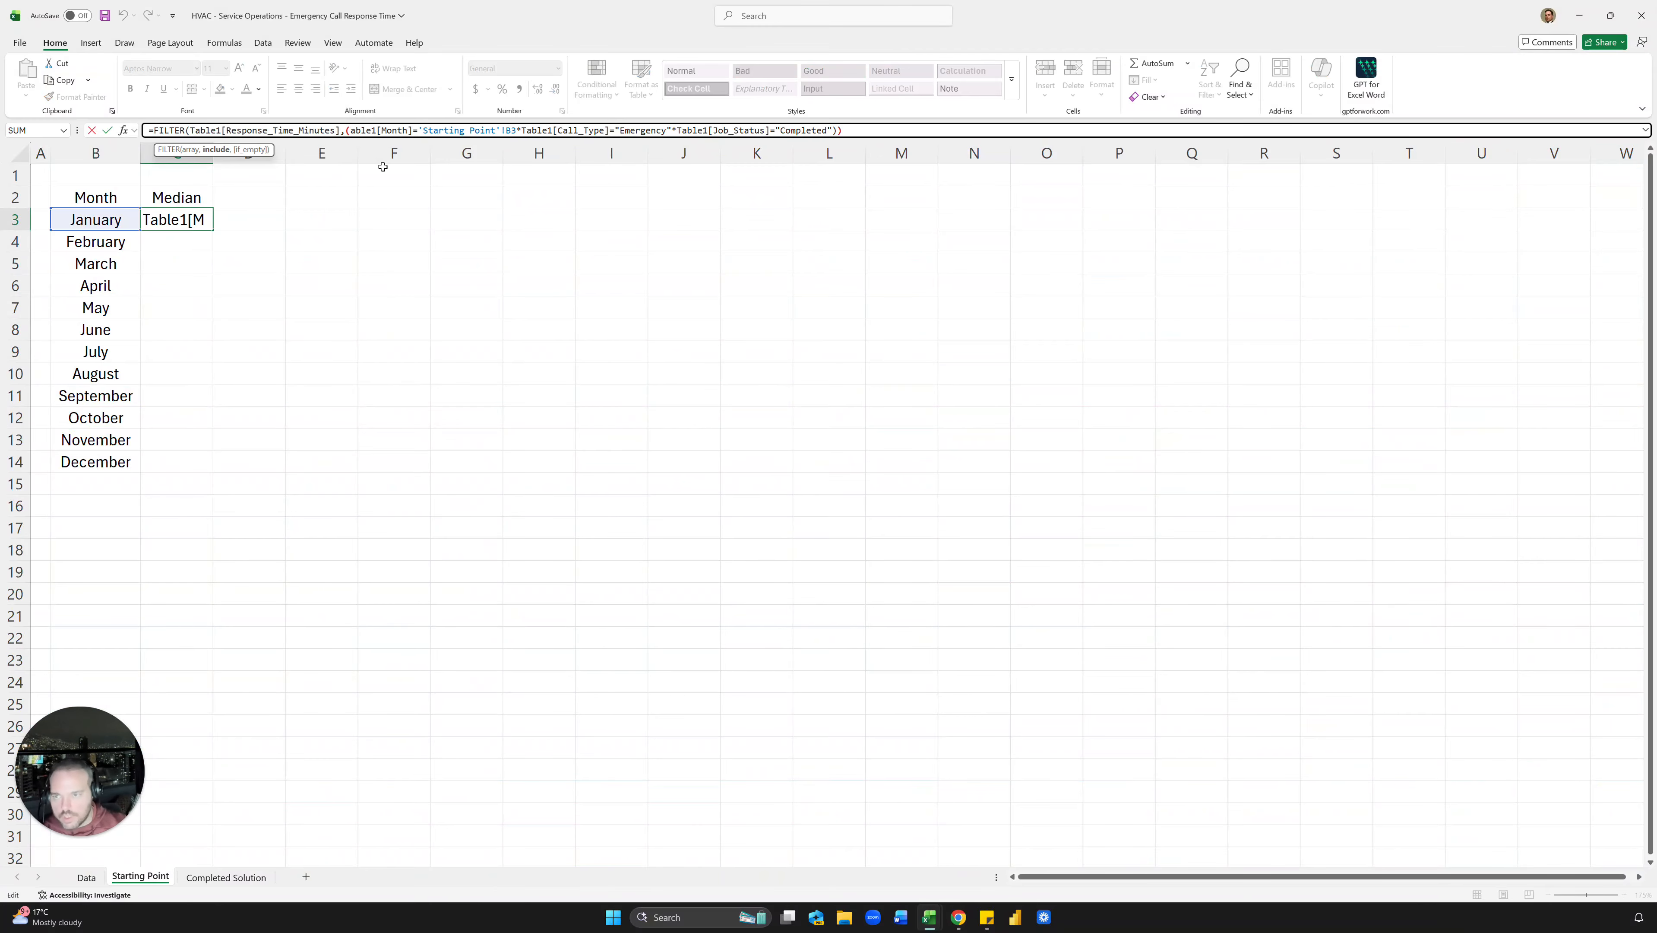
pyautogui.click(521, 130)
pyautogui.write('*')
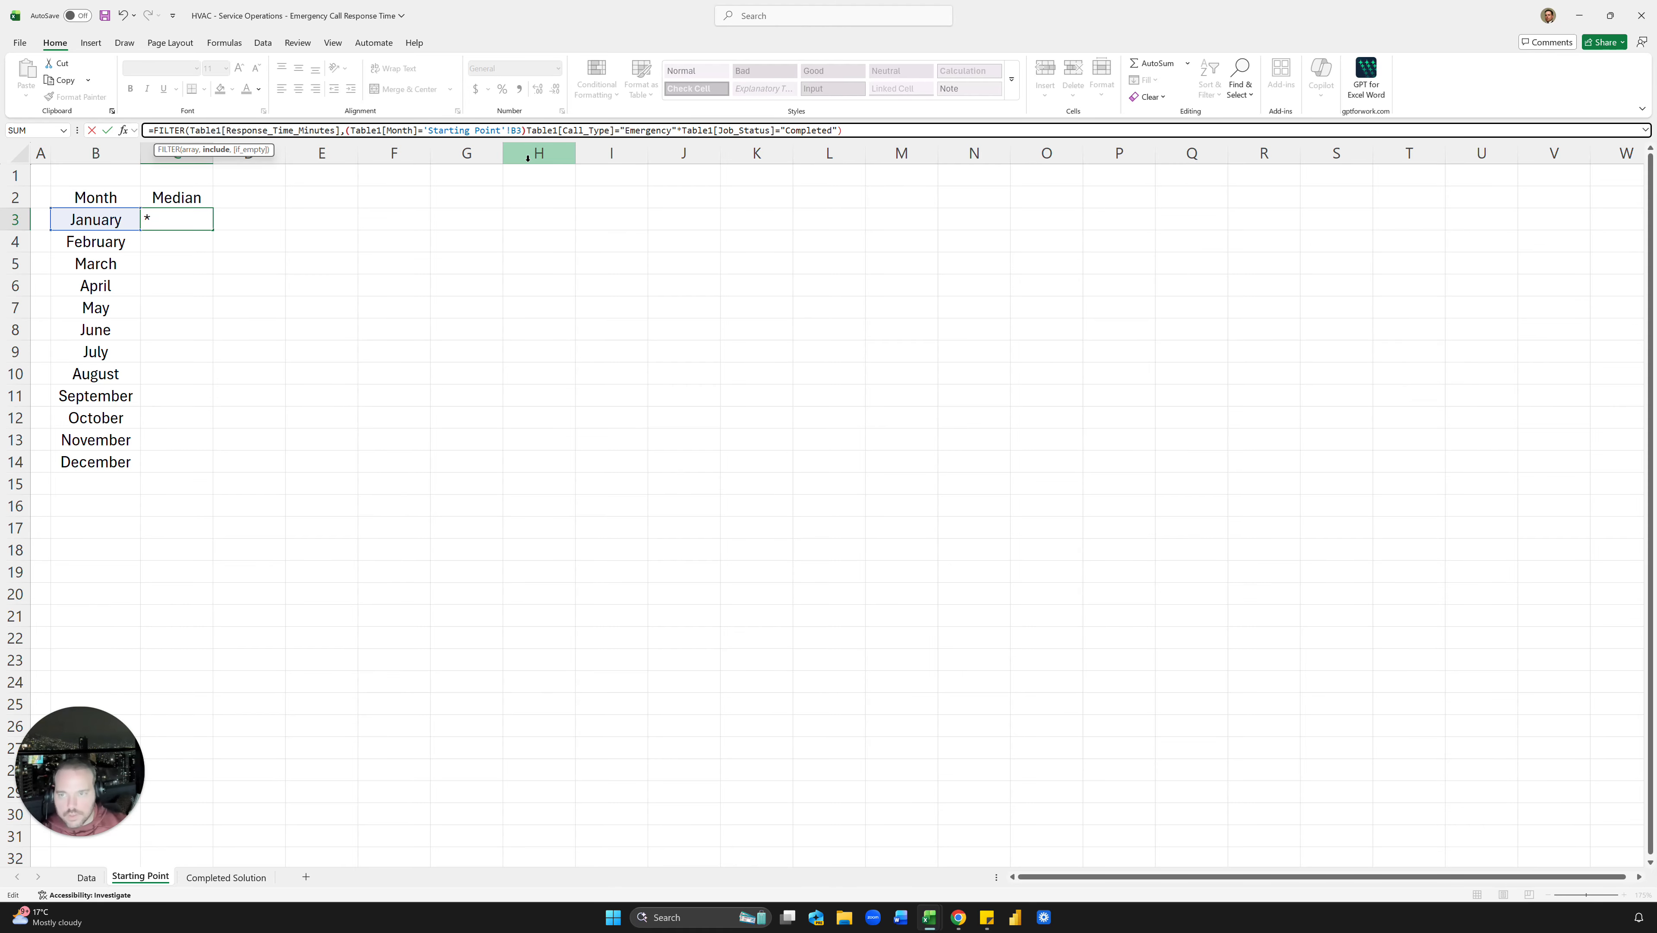
pyautogui.click(532, 130)
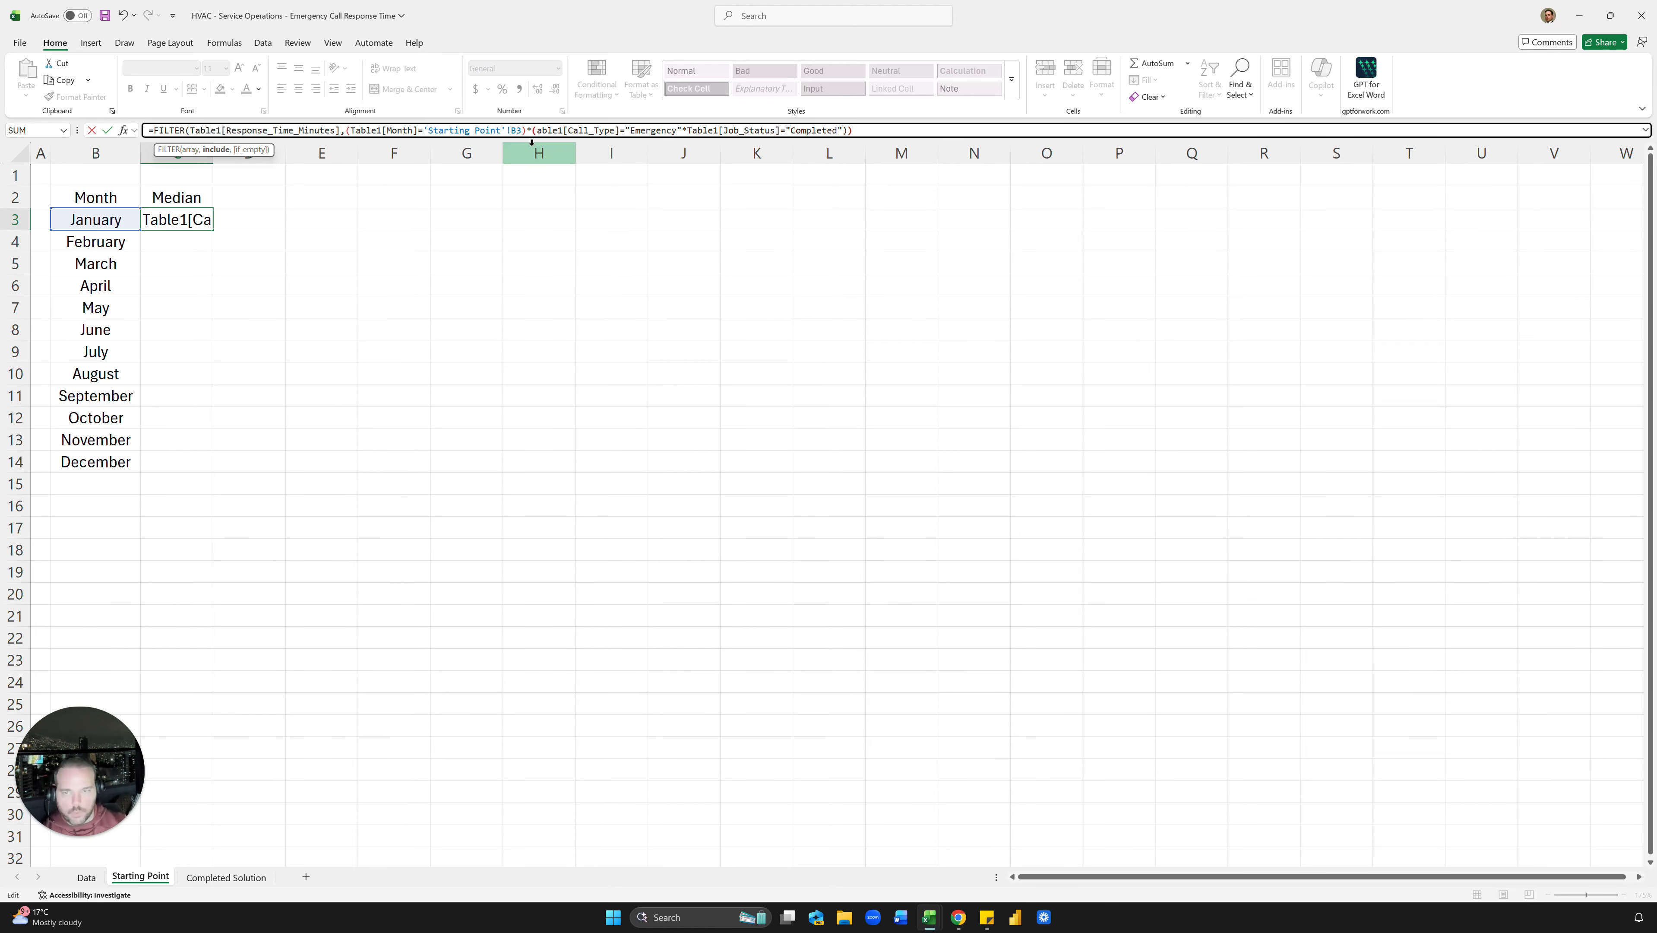
pyautogui.write('T')
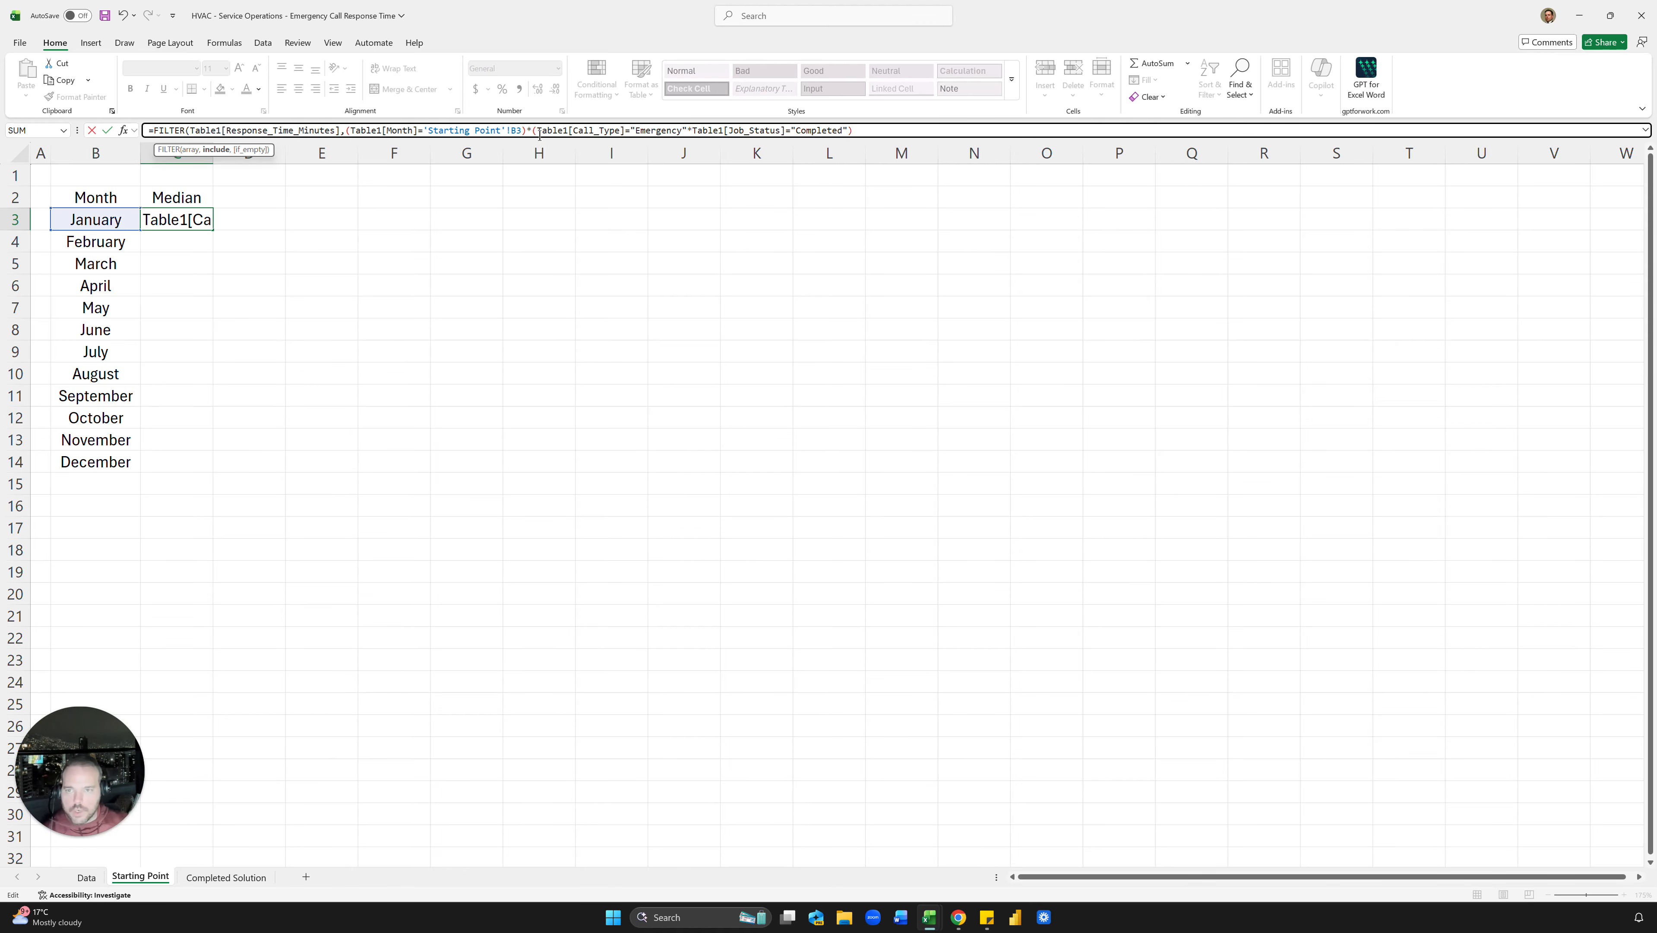
pyautogui.click(688, 130)
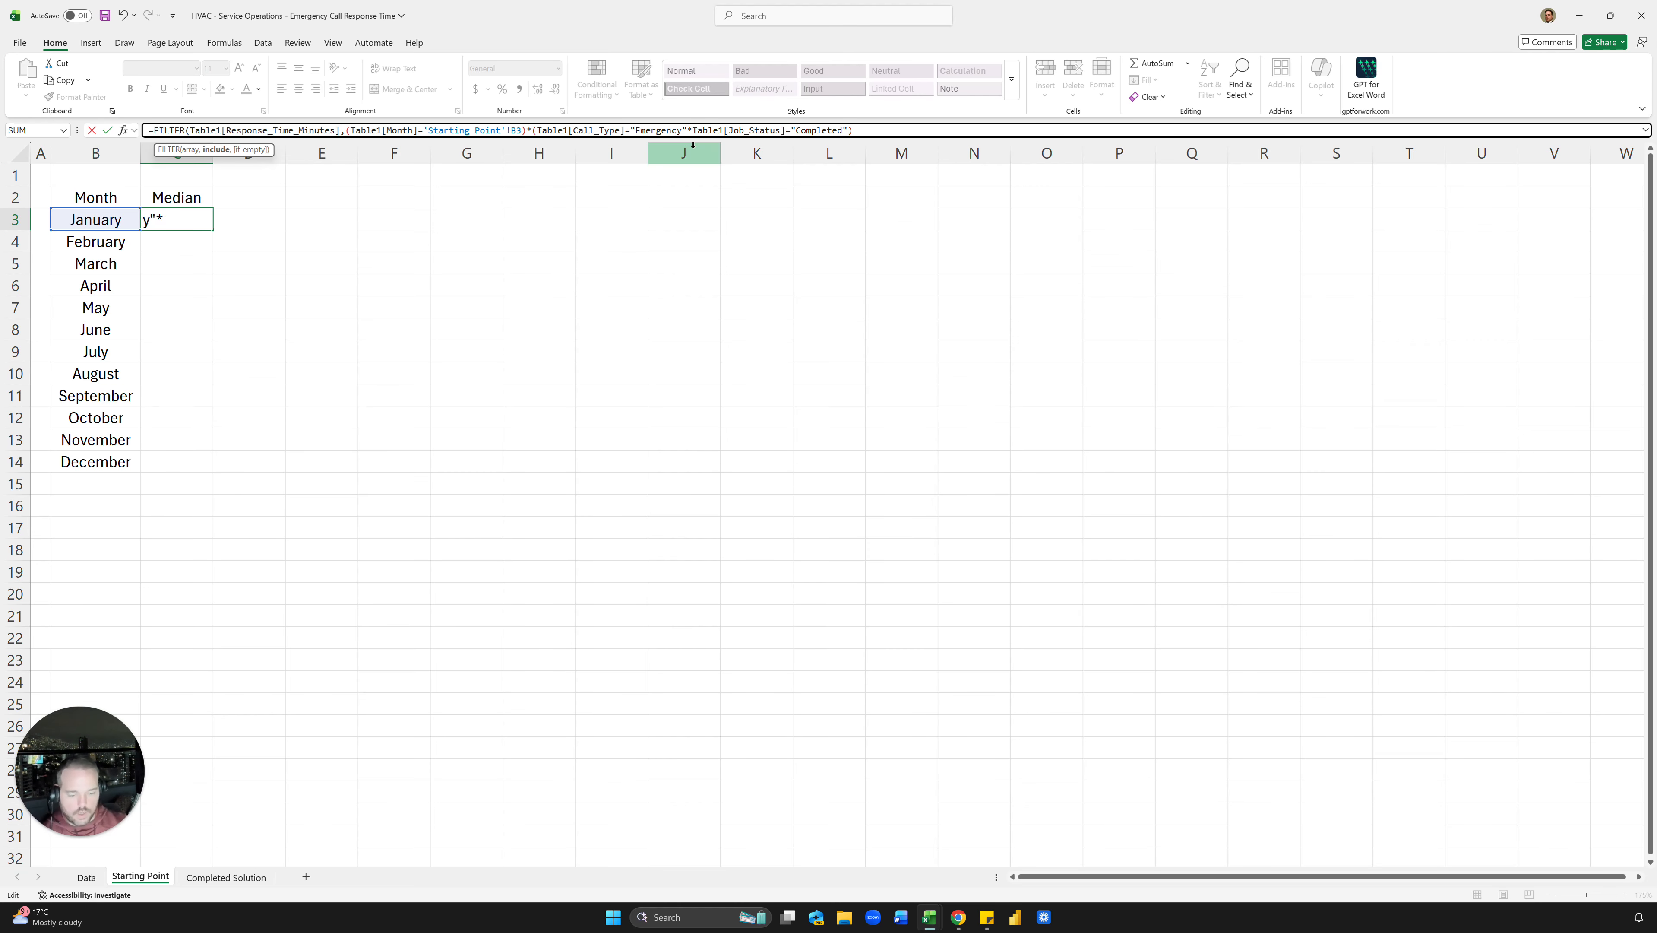
pyautogui.write(')*')
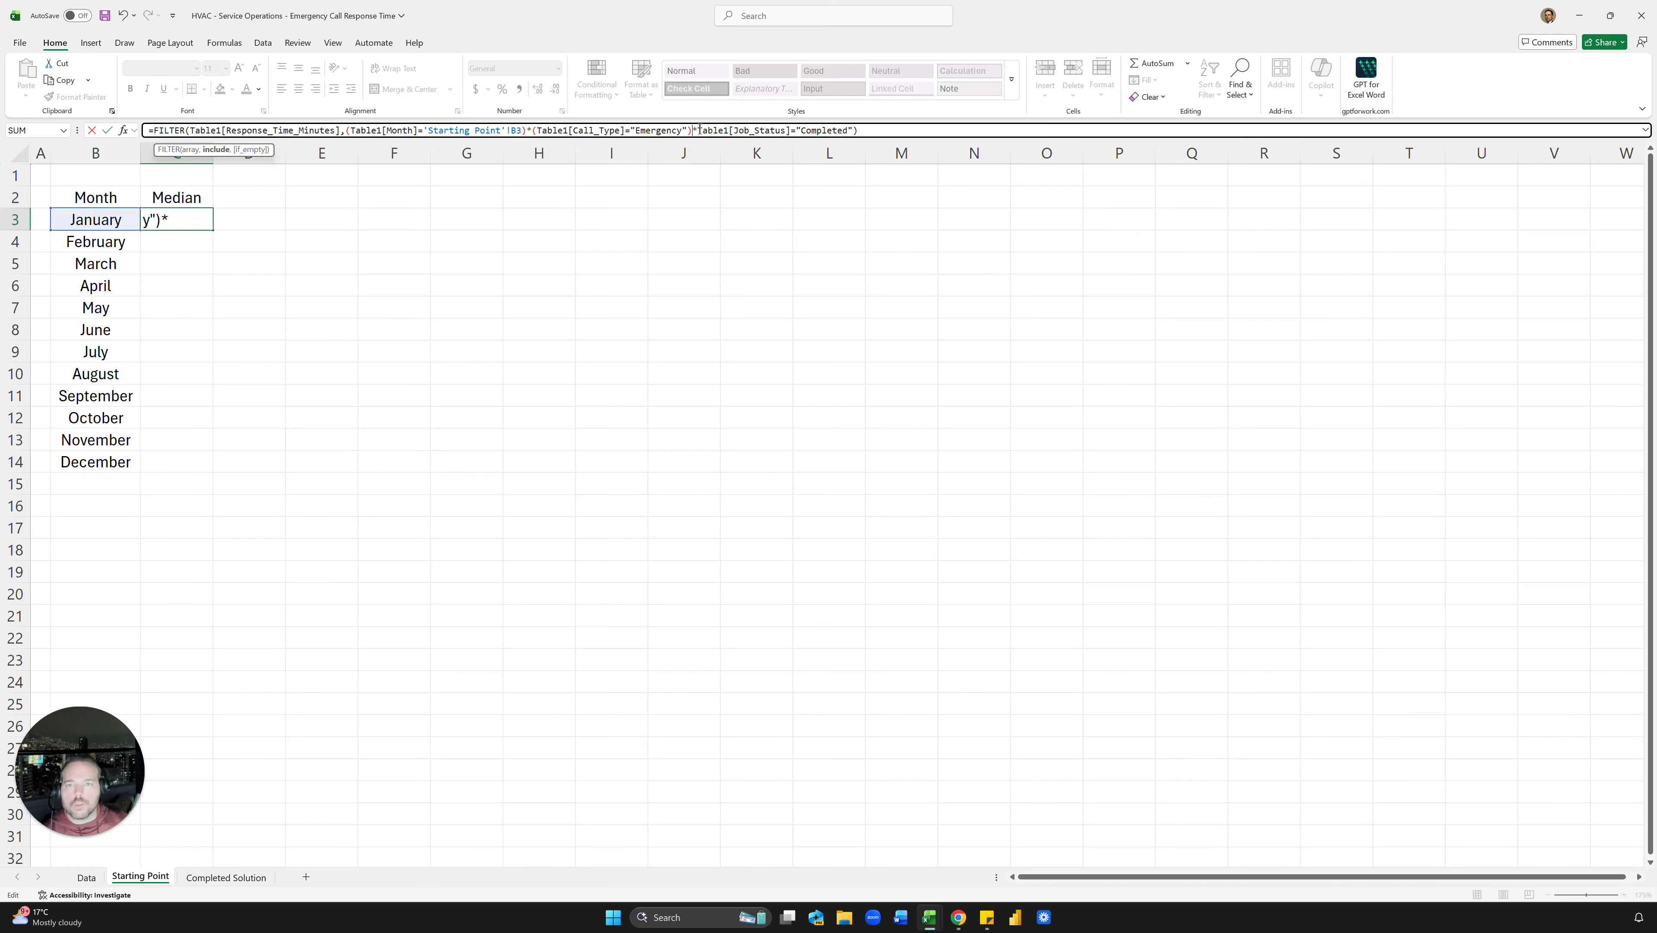
pyautogui.write('(')
pyautogui.click(895, 132)
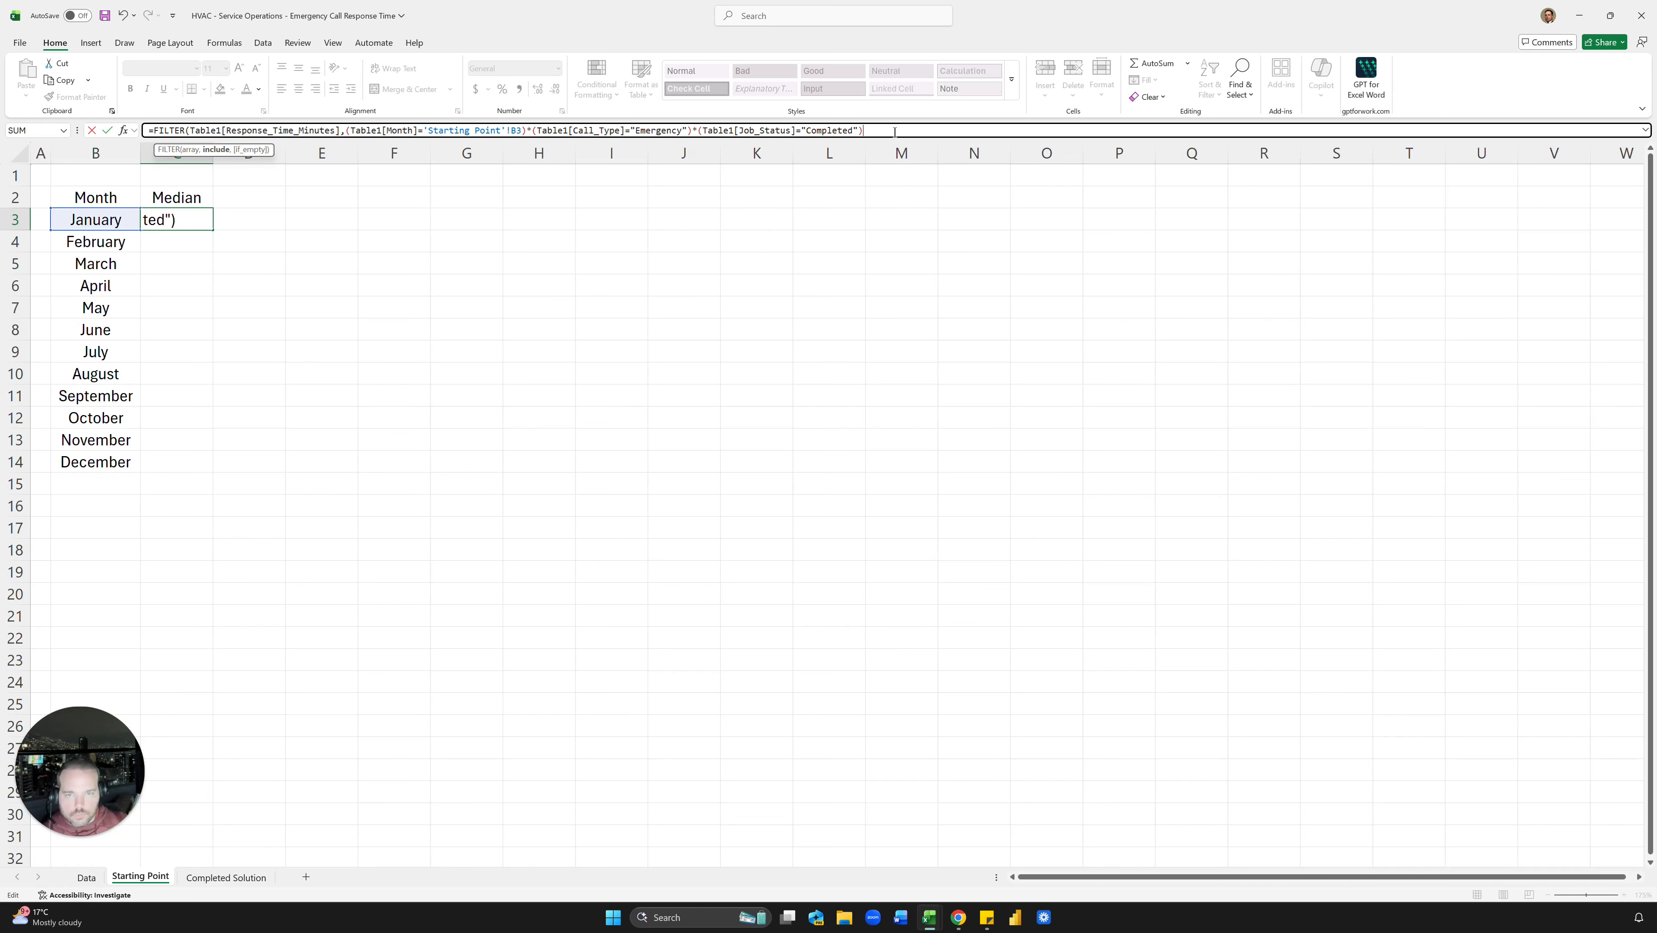
# Step: Enter the corrected FILTER formula and check the spilled January response times
pyautogui.press('Return')
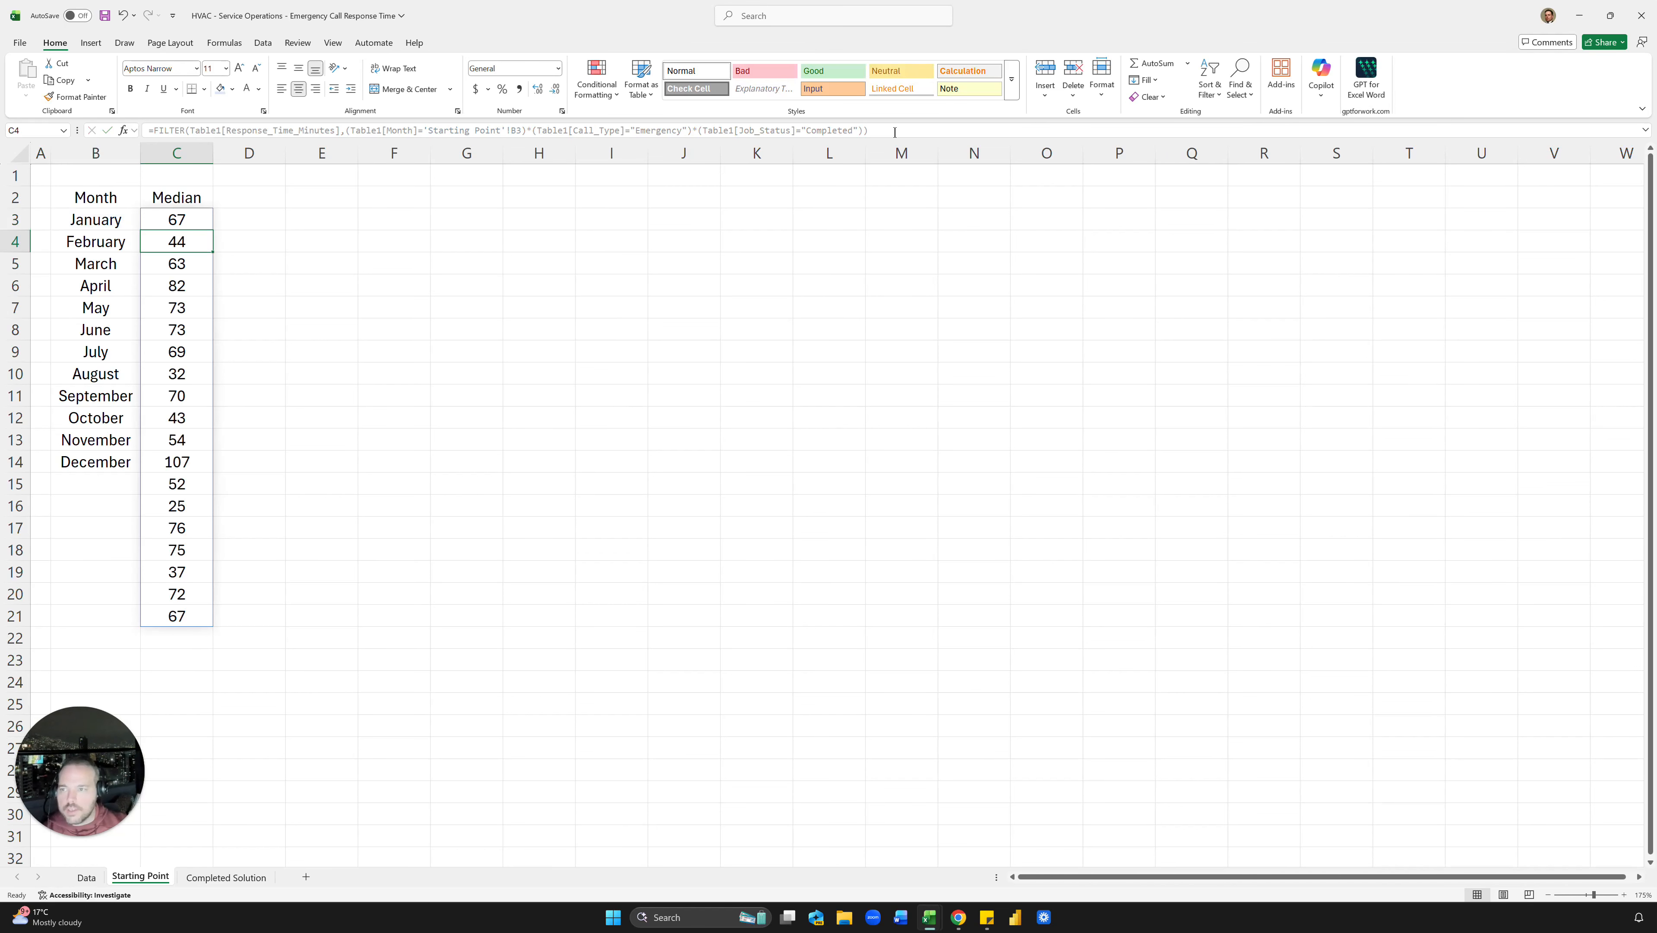
pyautogui.press('Up')
pyautogui.click(344, 242)
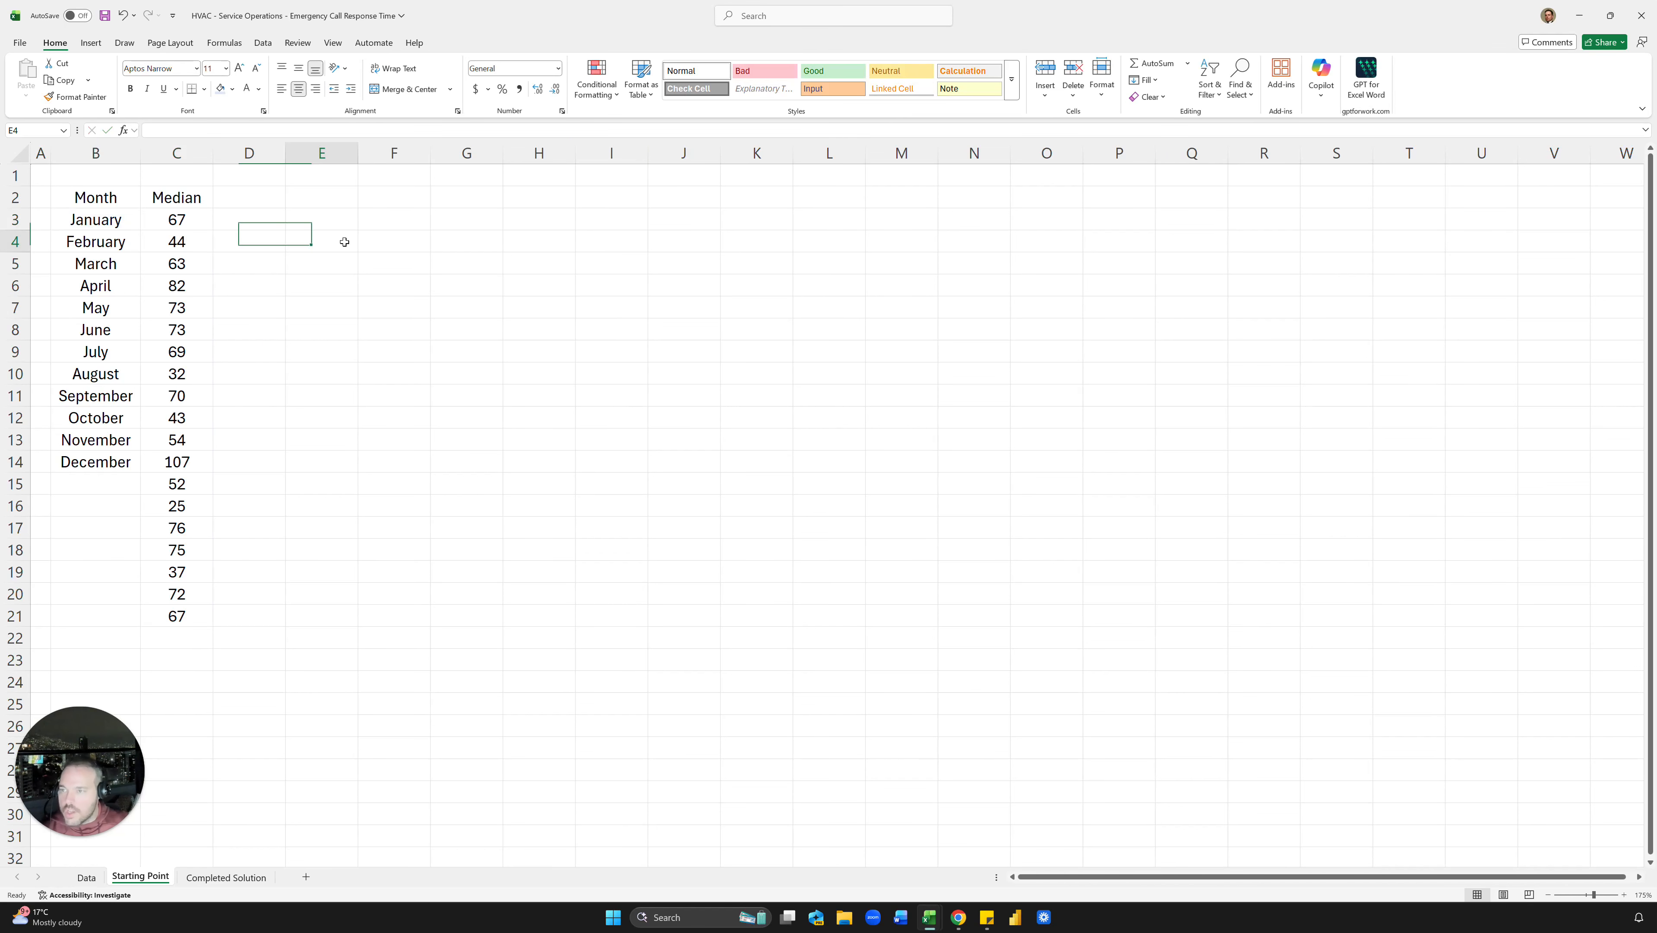
pyautogui.click(194, 215)
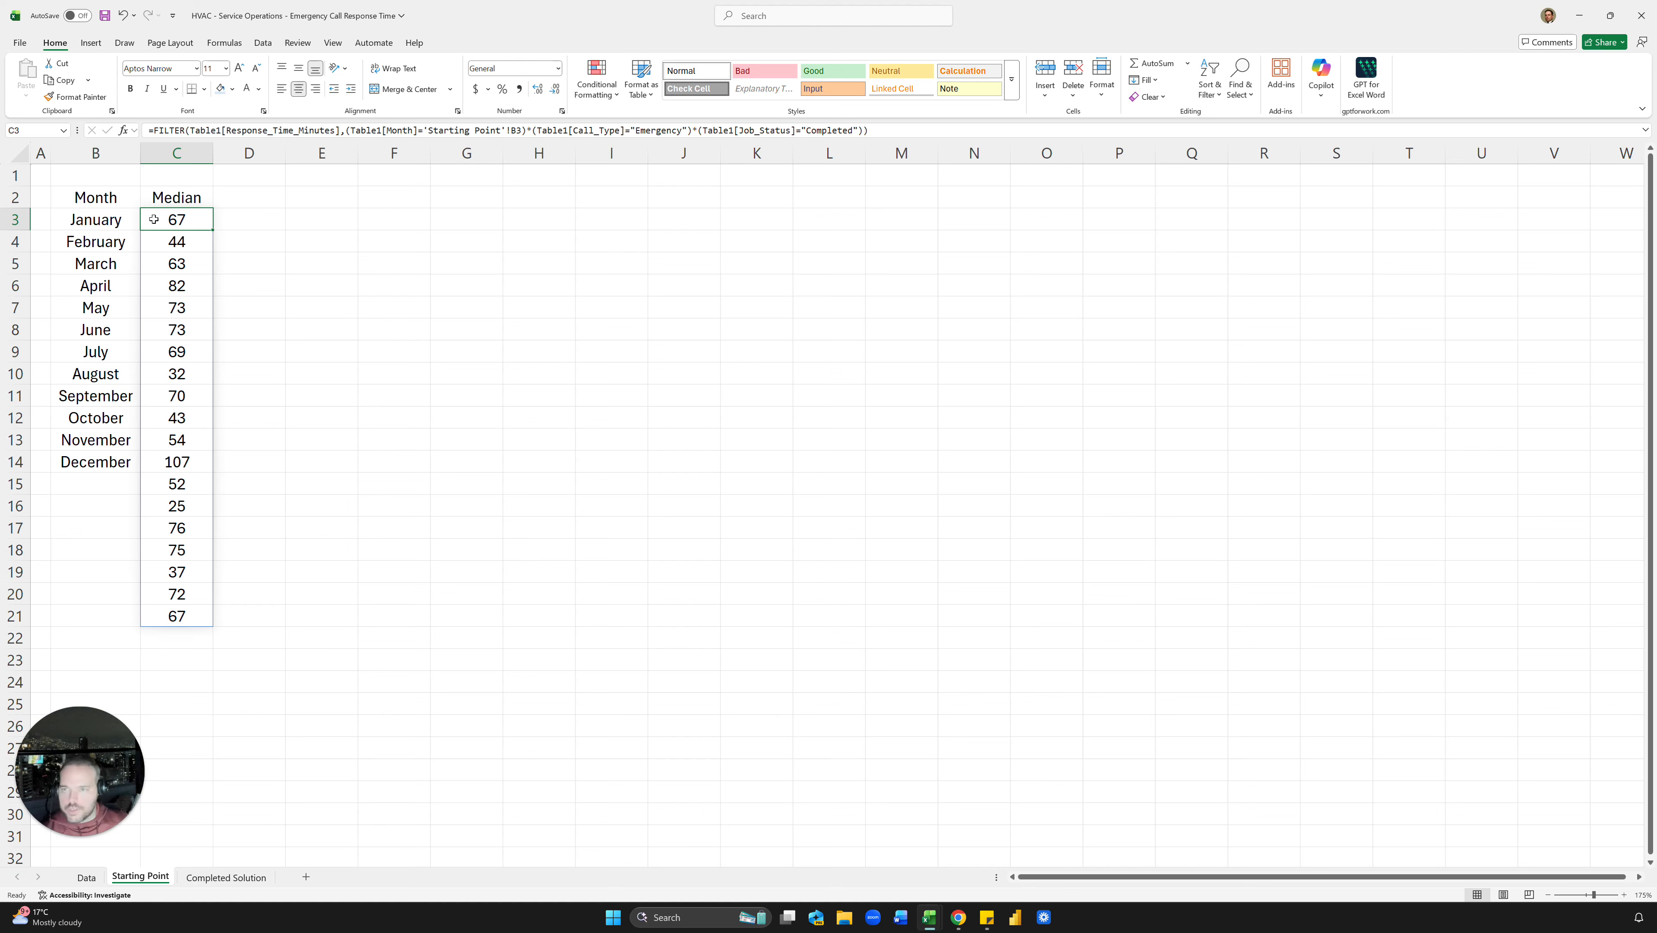
pyautogui.moveTo(170, 224); pyautogui.dragTo(190, 618)
pyautogui.click(330, 416)
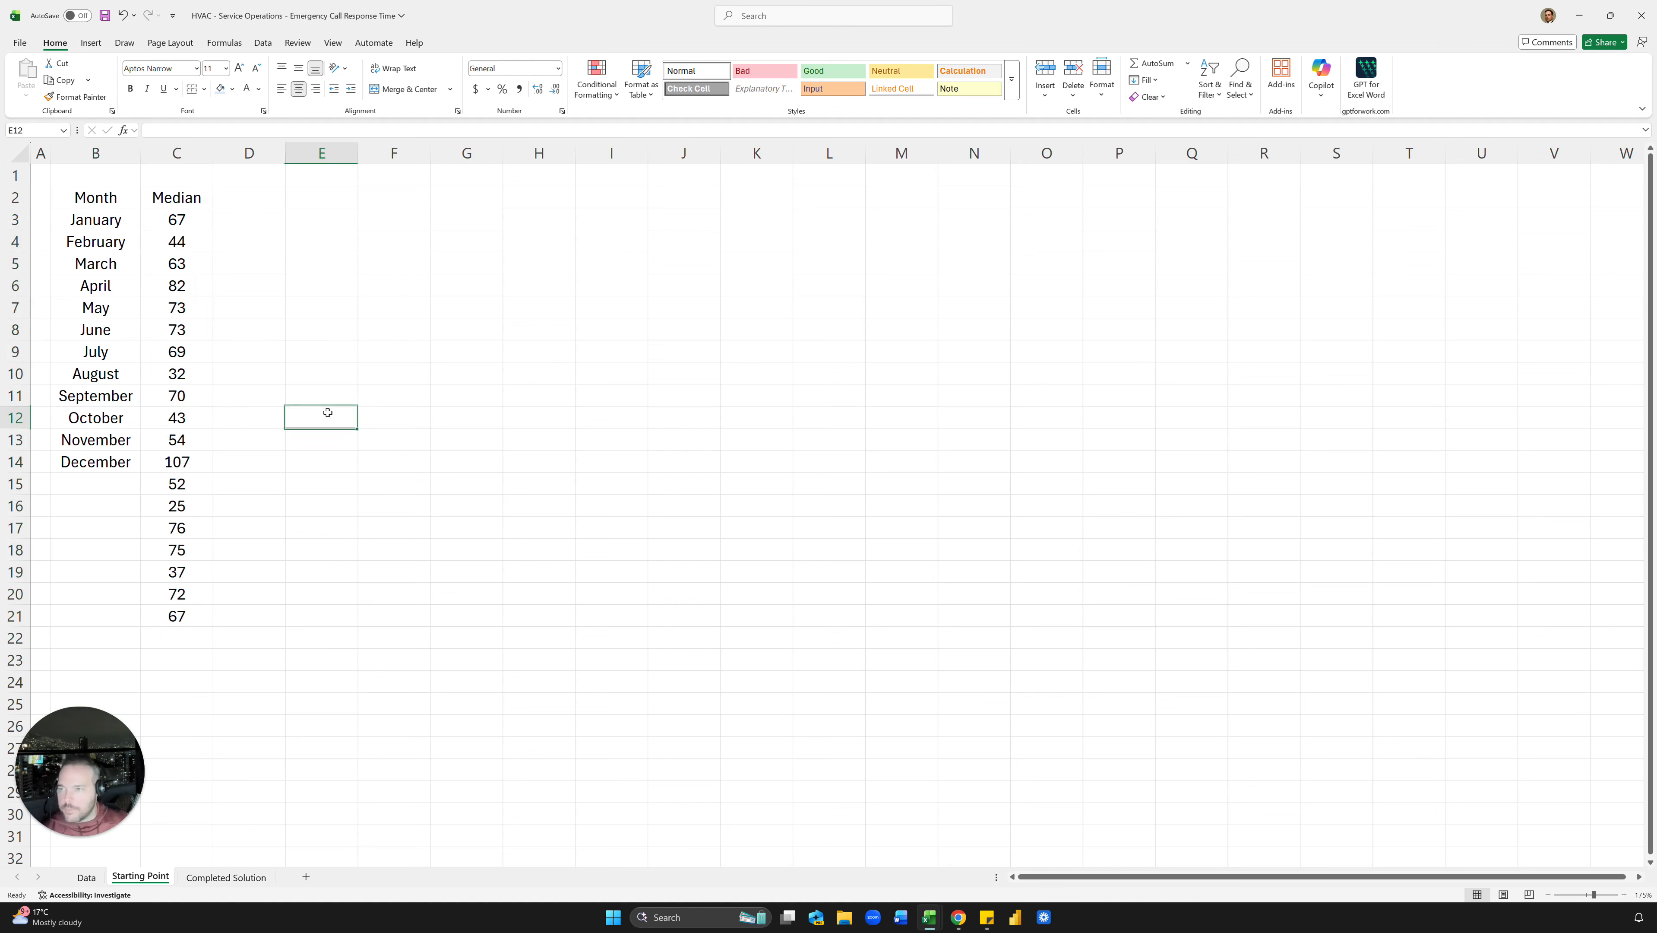
pyautogui.click(179, 224)
# Step: Wrap the January FILTER formula in MEDIAN to get a single median value
pyautogui.click(153, 130)
pyautogui.write('median')
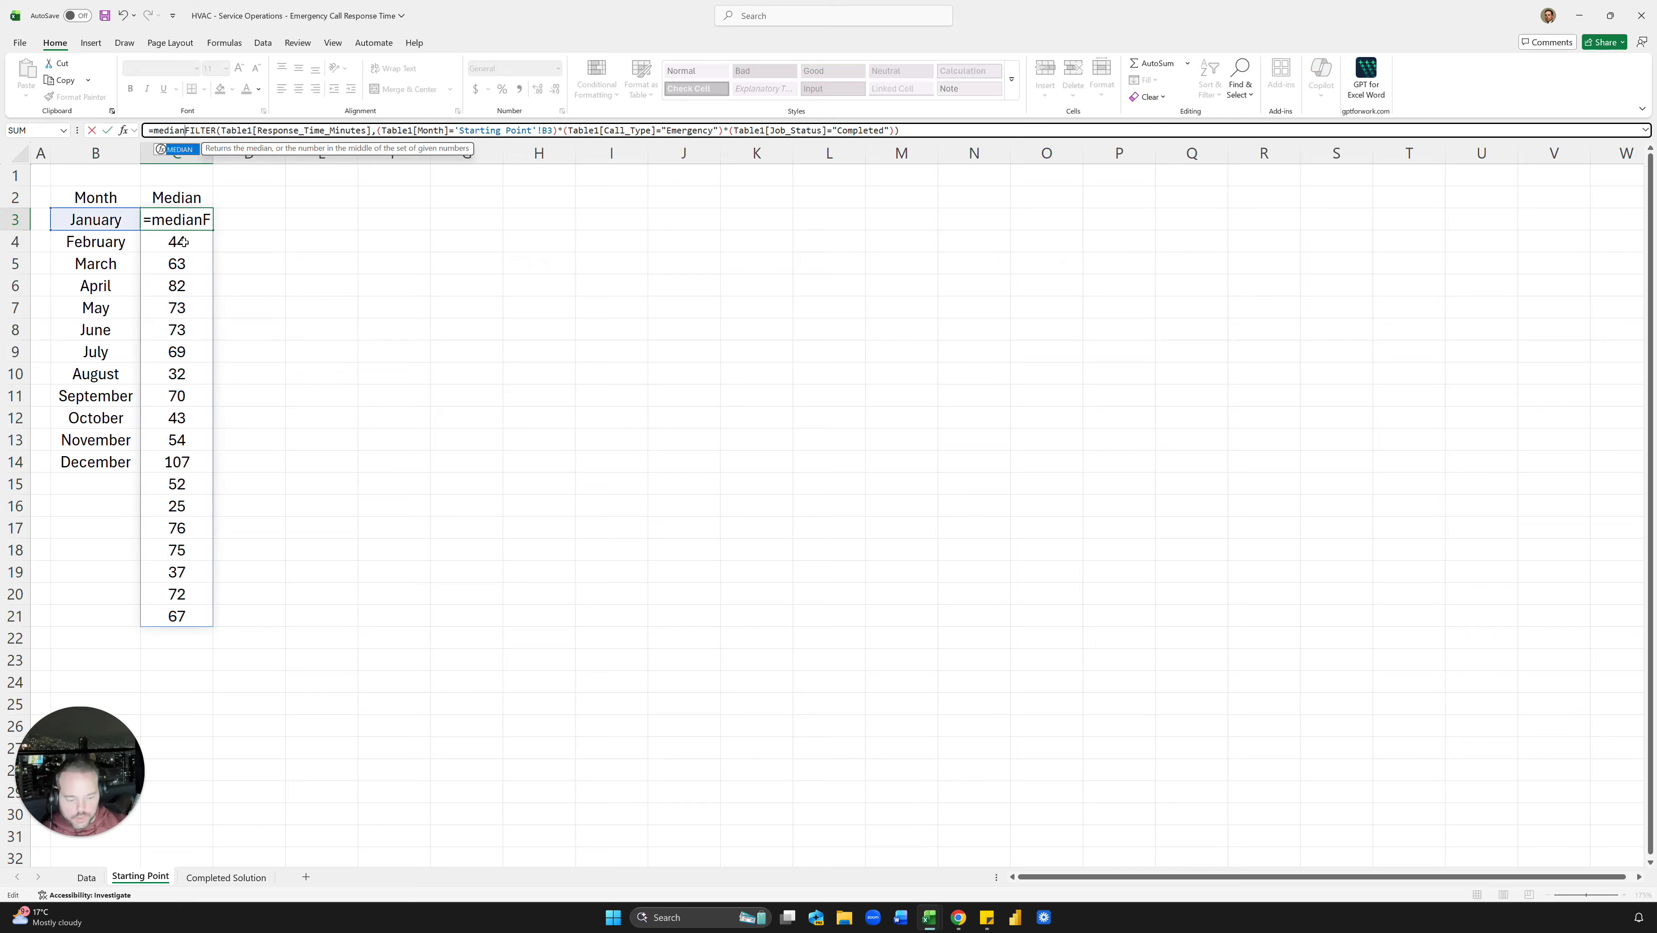
pyautogui.write('(')
pyautogui.press('Return')
pyautogui.press('Return')
pyautogui.press('Up')
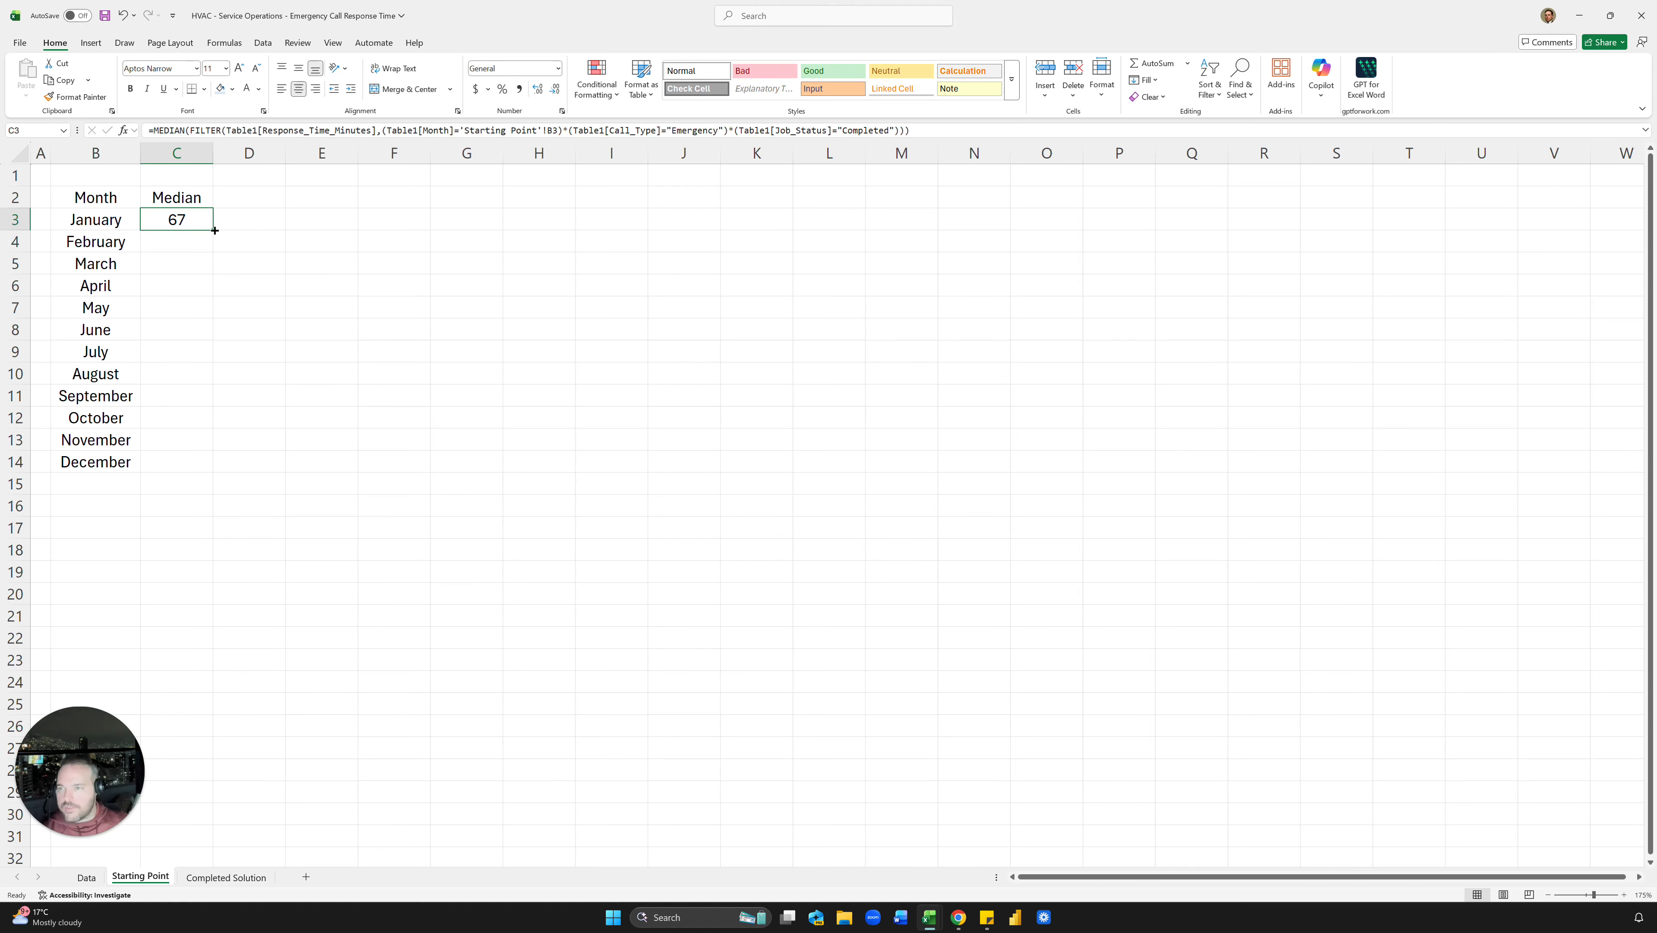
# Step: Fill the median formula down to C14 and format C3:C14 with two decimals
pyautogui.moveTo(215, 231); pyautogui.dragTo(230, 470)
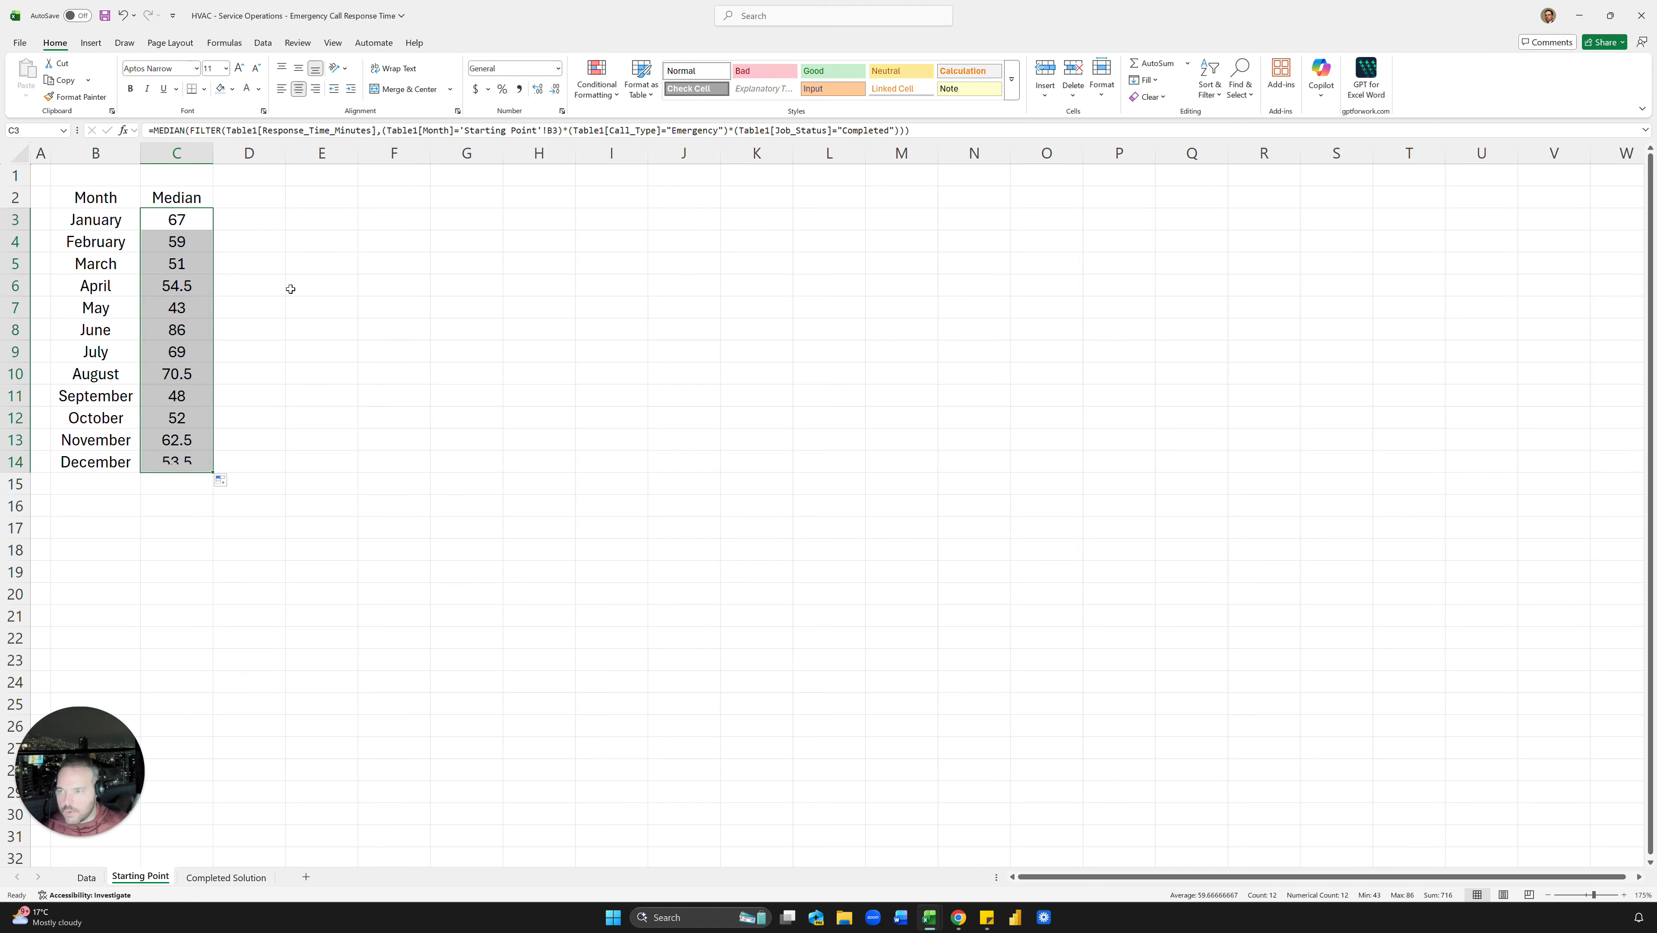
pyautogui.click(306, 292)
pyautogui.moveTo(199, 219); pyautogui.dragTo(196, 464)
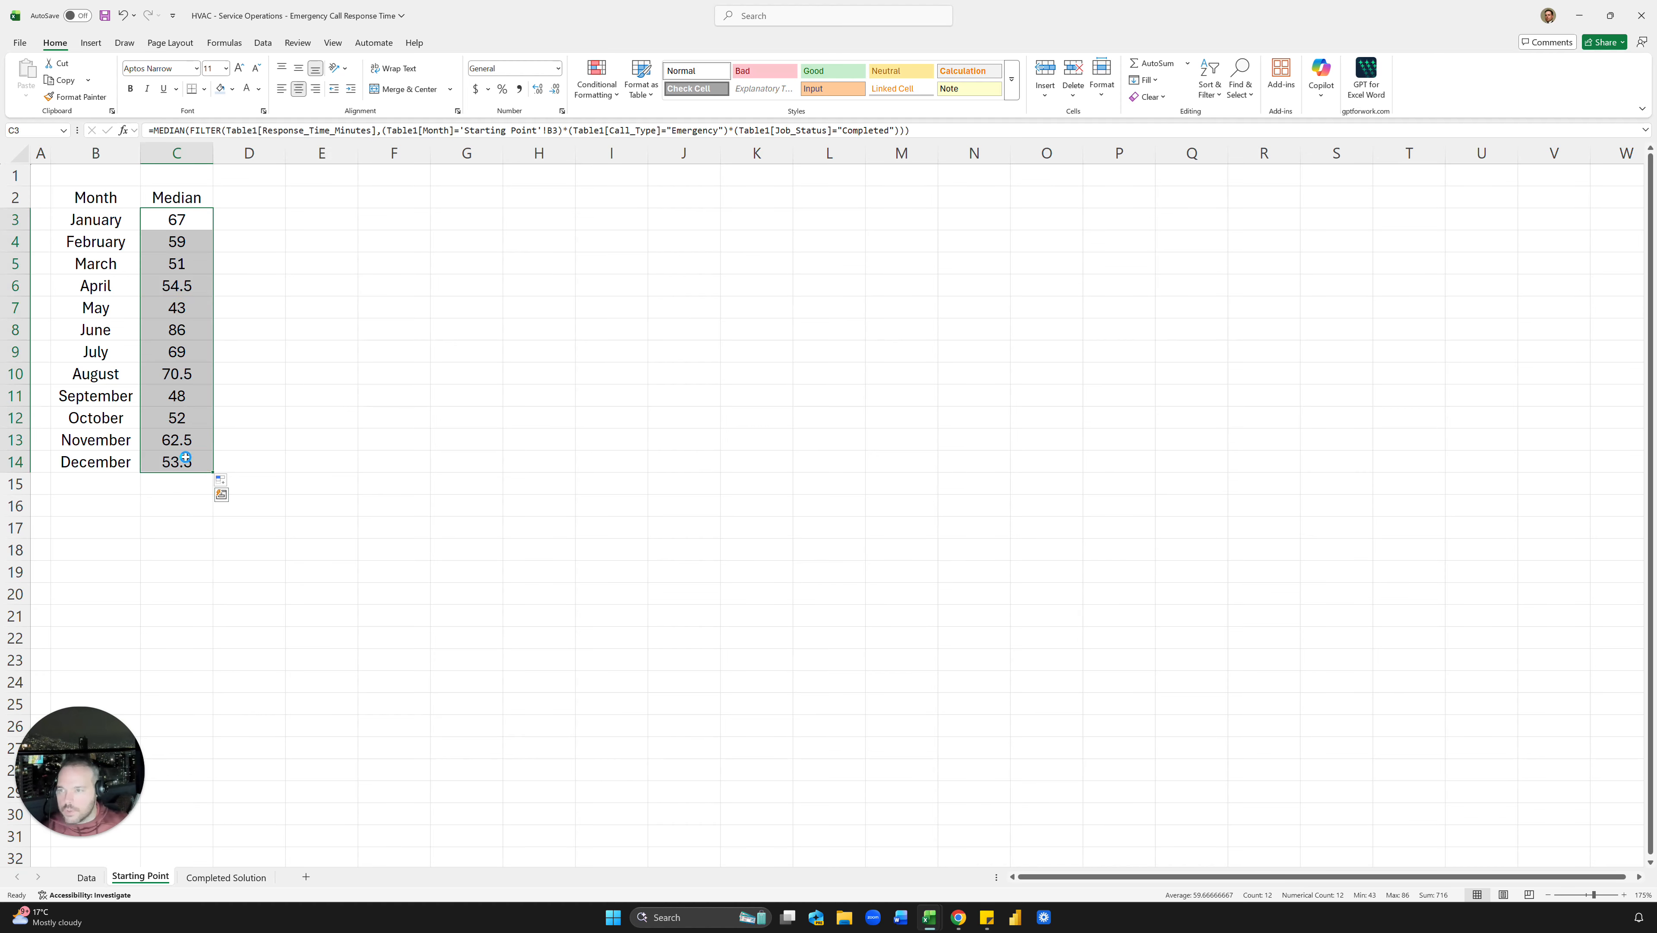
pyautogui.hotkey('ctrl', 'shift', '1')
pyautogui.click(307, 308)
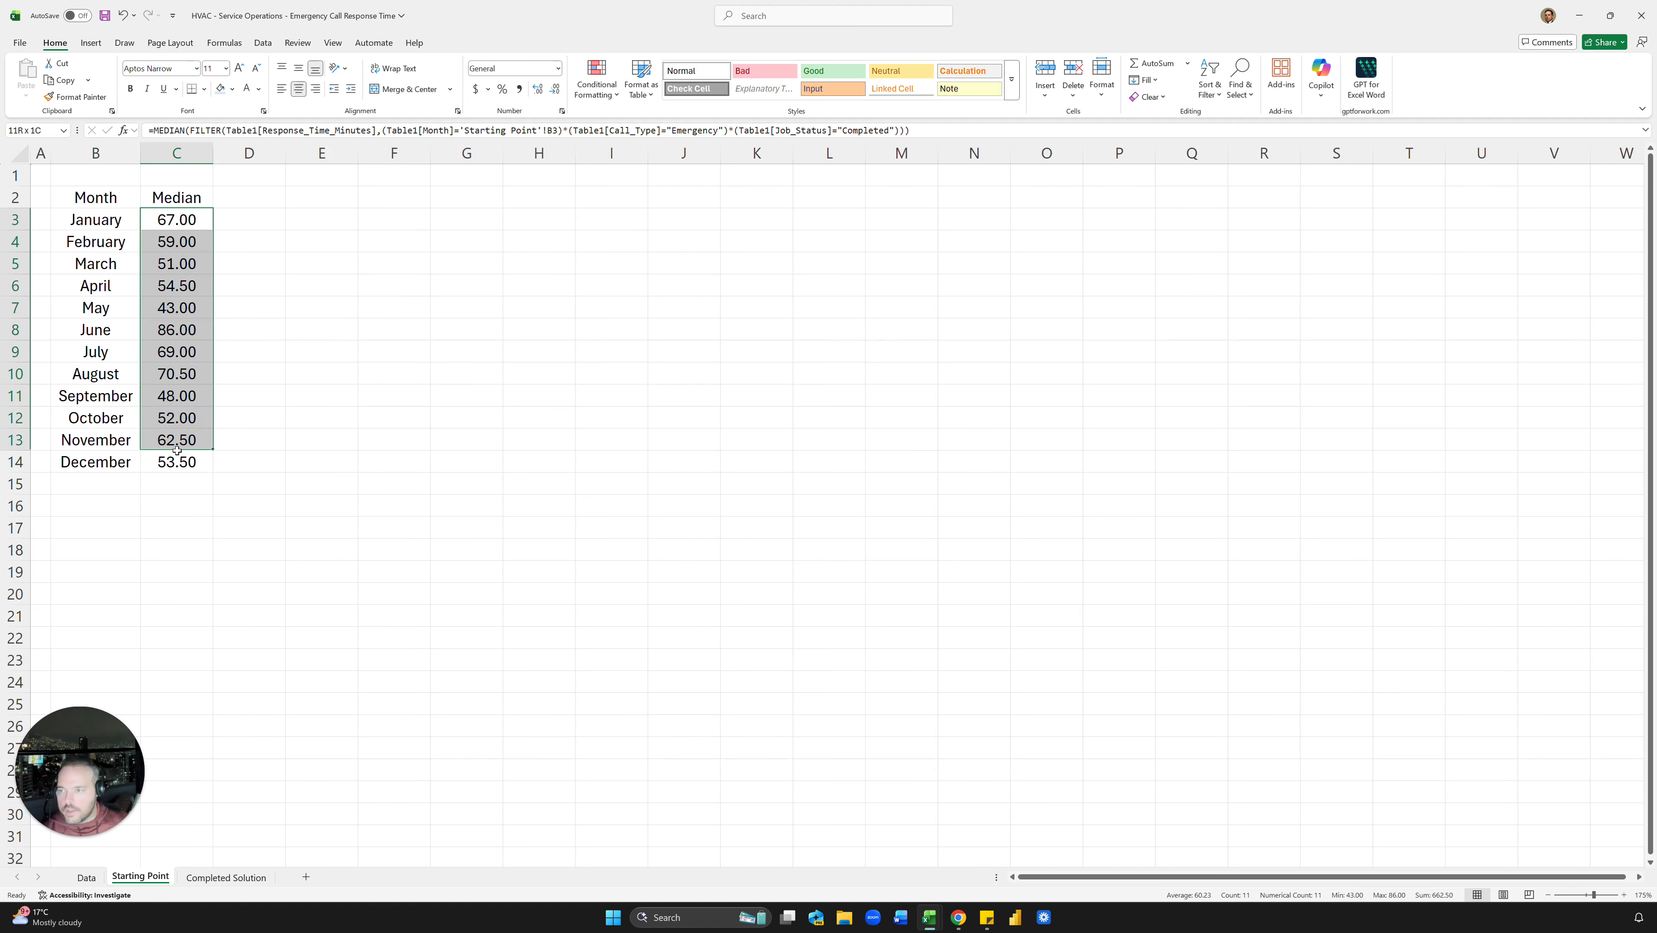
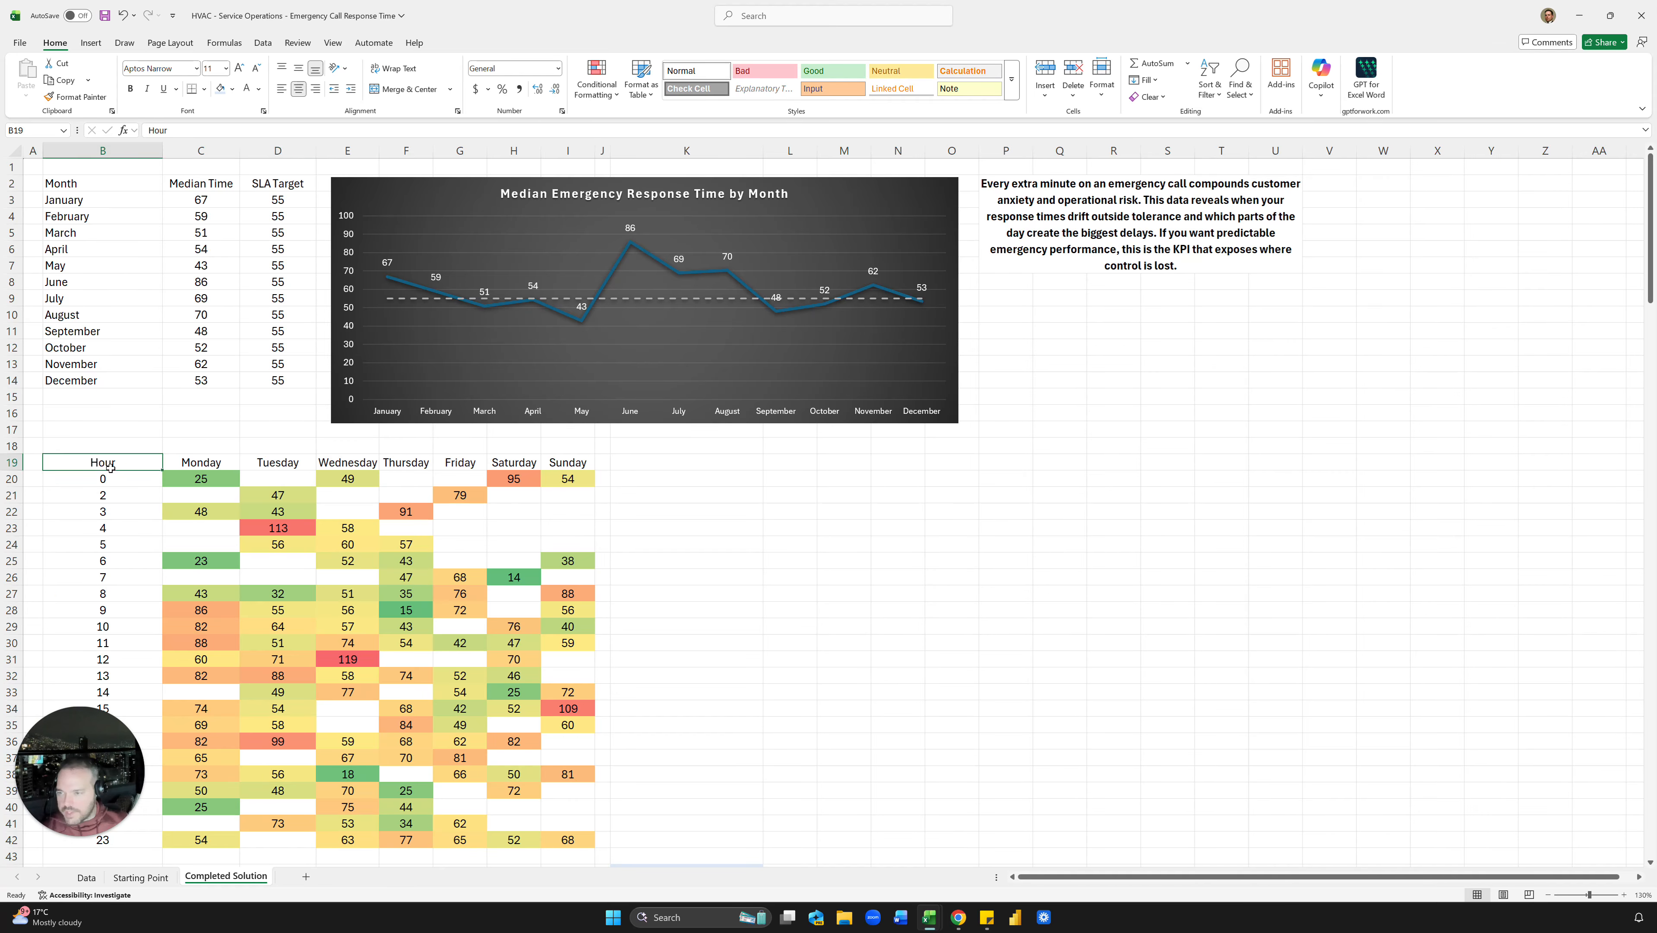
# Step: Review how the Data table's Weekday and Hour columns are calculated
pyautogui.moveTo(196, 463); pyautogui.dragTo(751, 465)
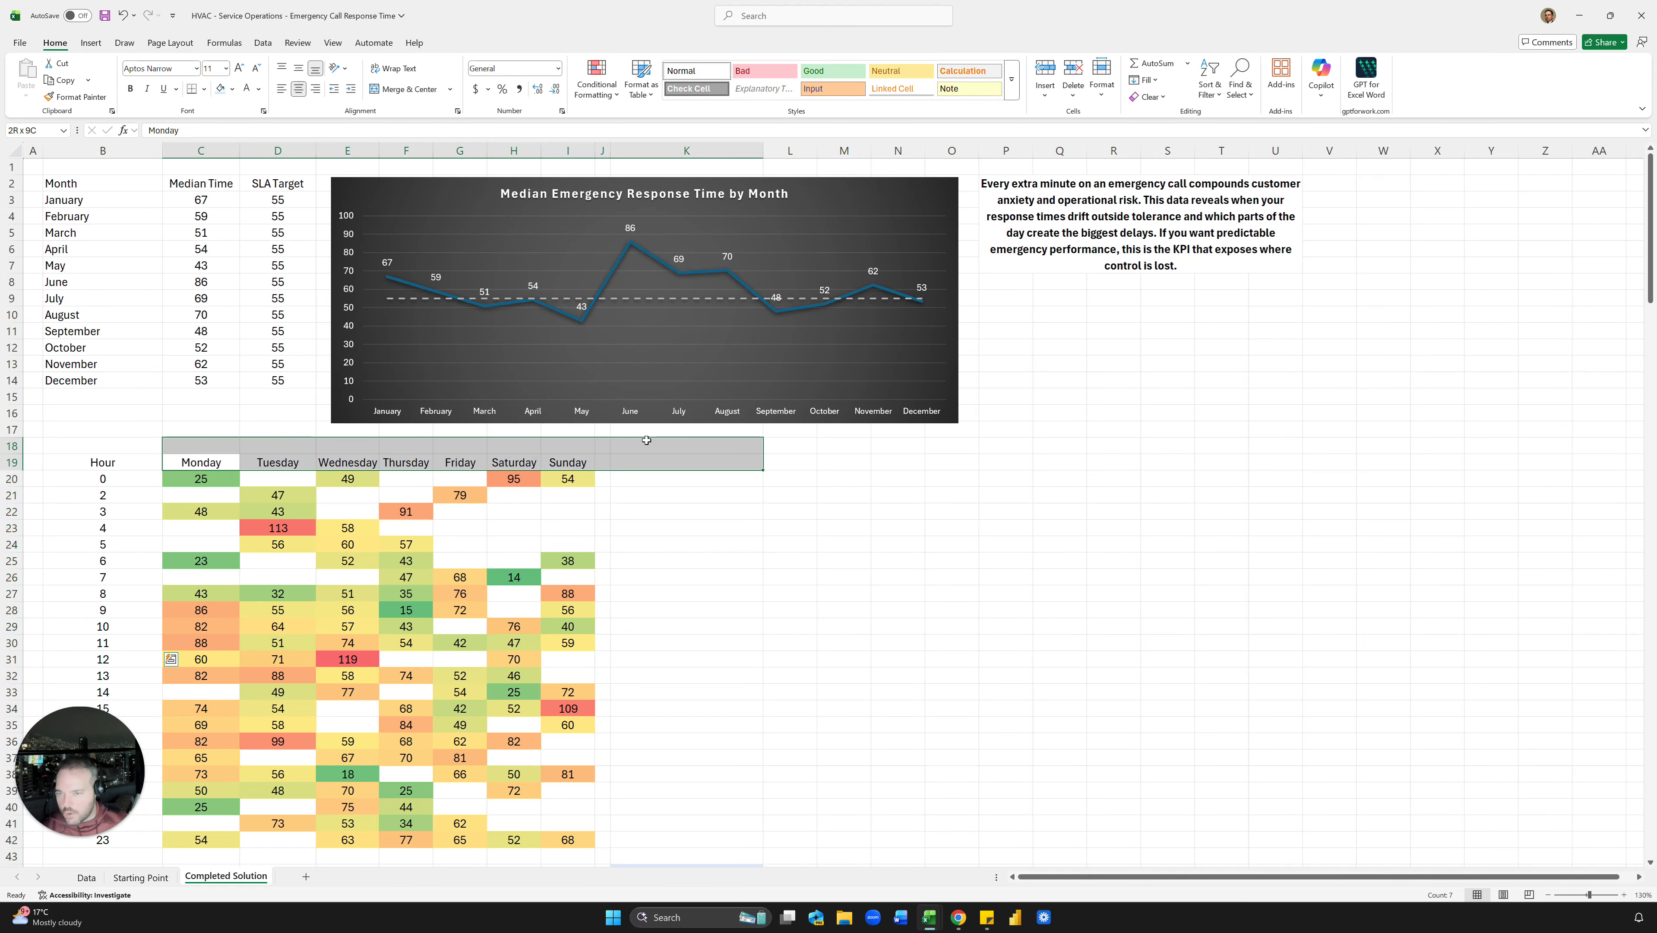
pyautogui.click(844, 462)
pyautogui.click(100, 879)
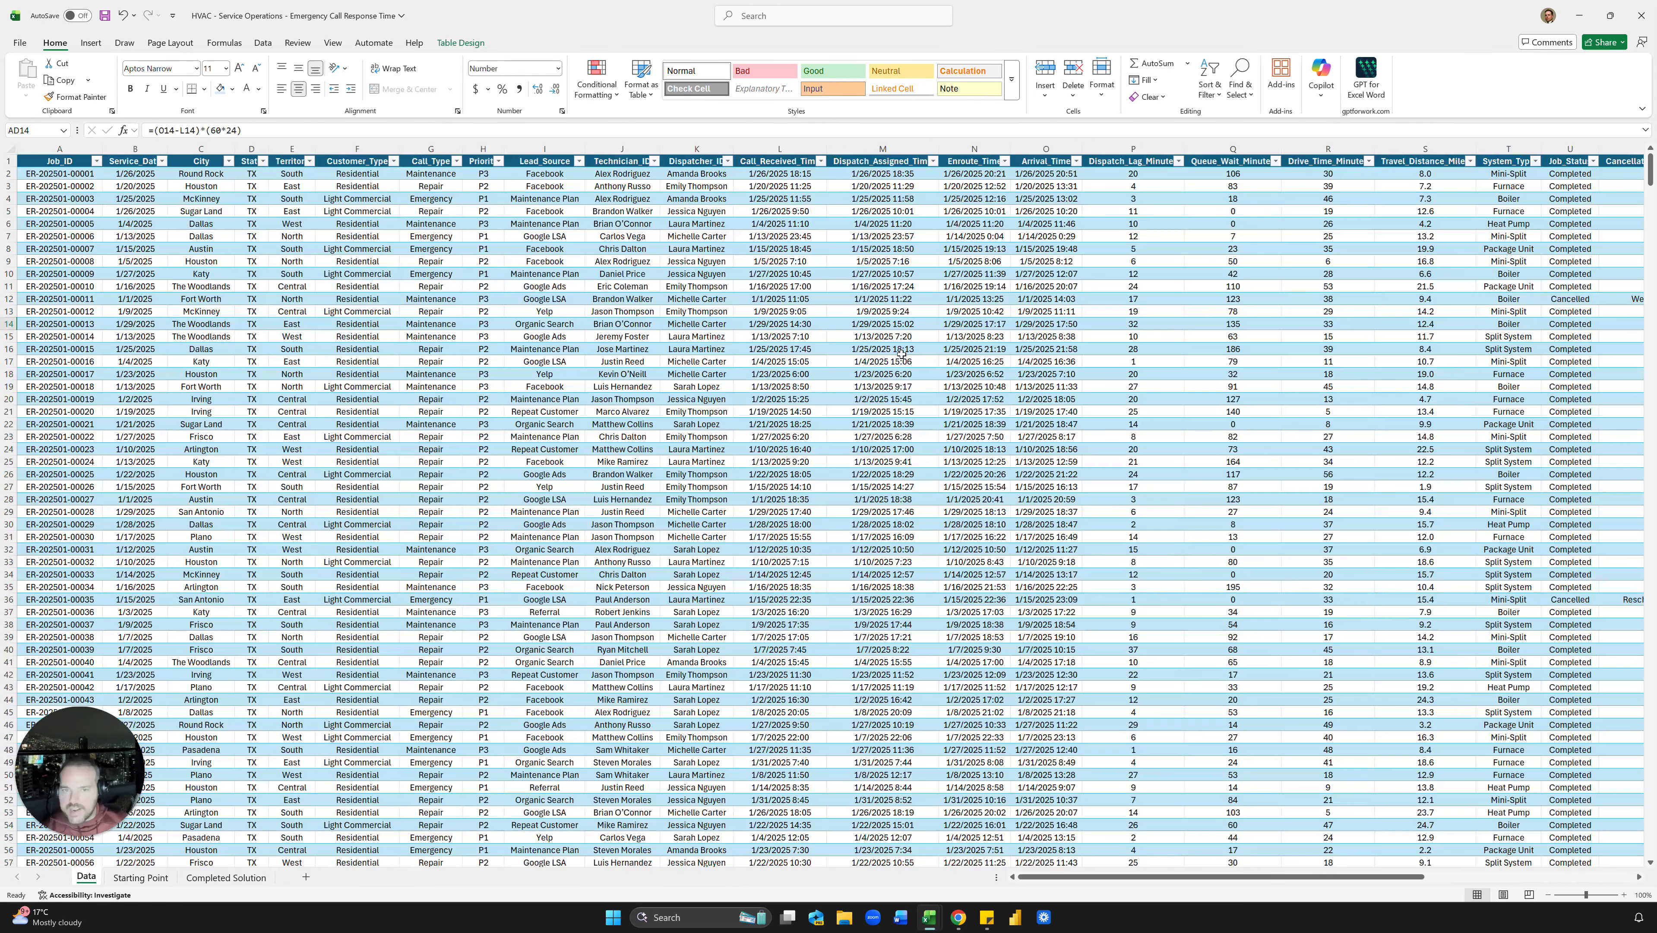
pyautogui.hscroll(6, 782, 399)
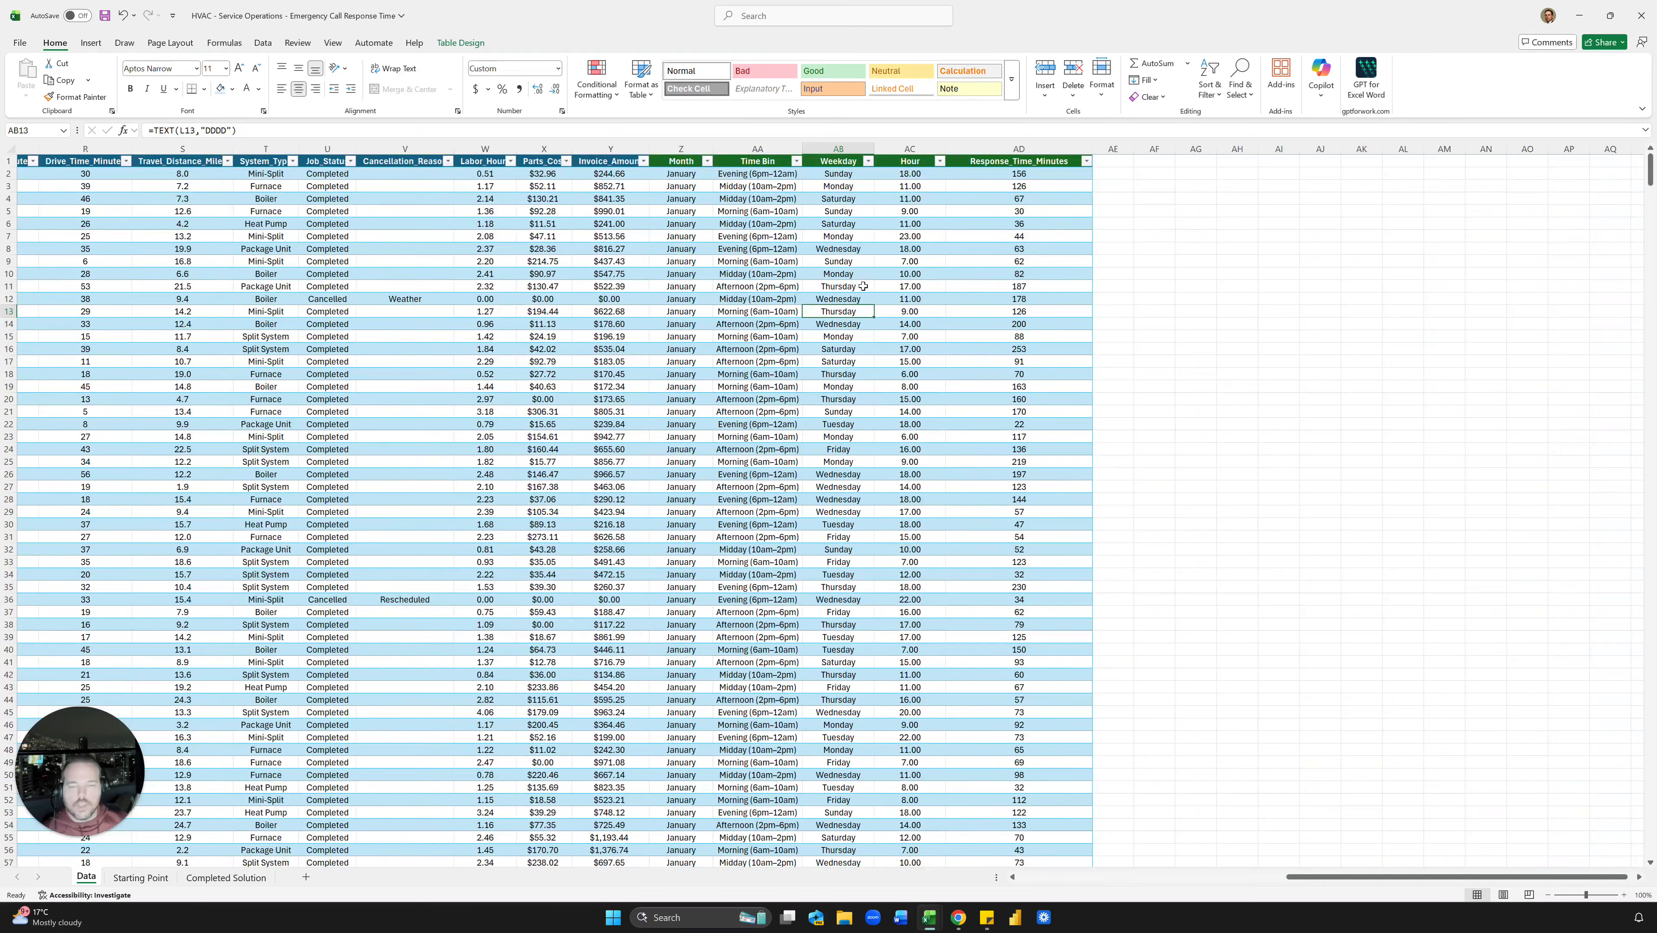
pyautogui.click(856, 235)
pyautogui.moveTo(849, 174); pyautogui.dragTo(854, 265)
pyautogui.moveTo(914, 173); pyautogui.dragTo(915, 264)
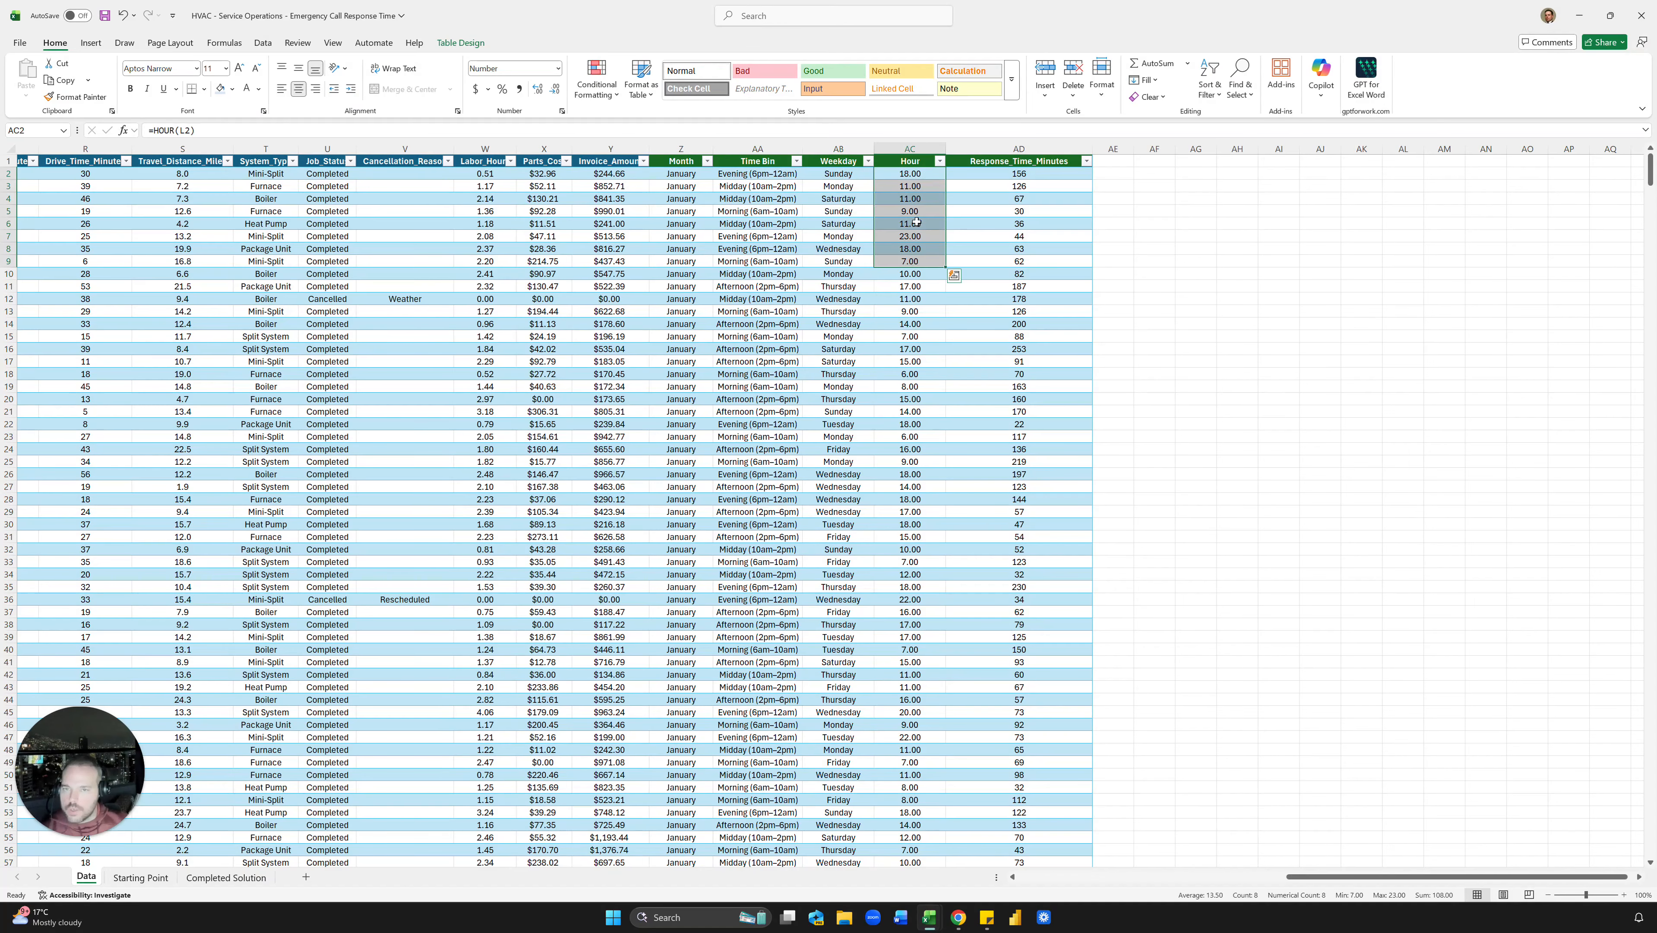
# Step: Glance at the Completed Solution sheet, then move to the Starting Point sheet
pyautogui.click(198, 882)
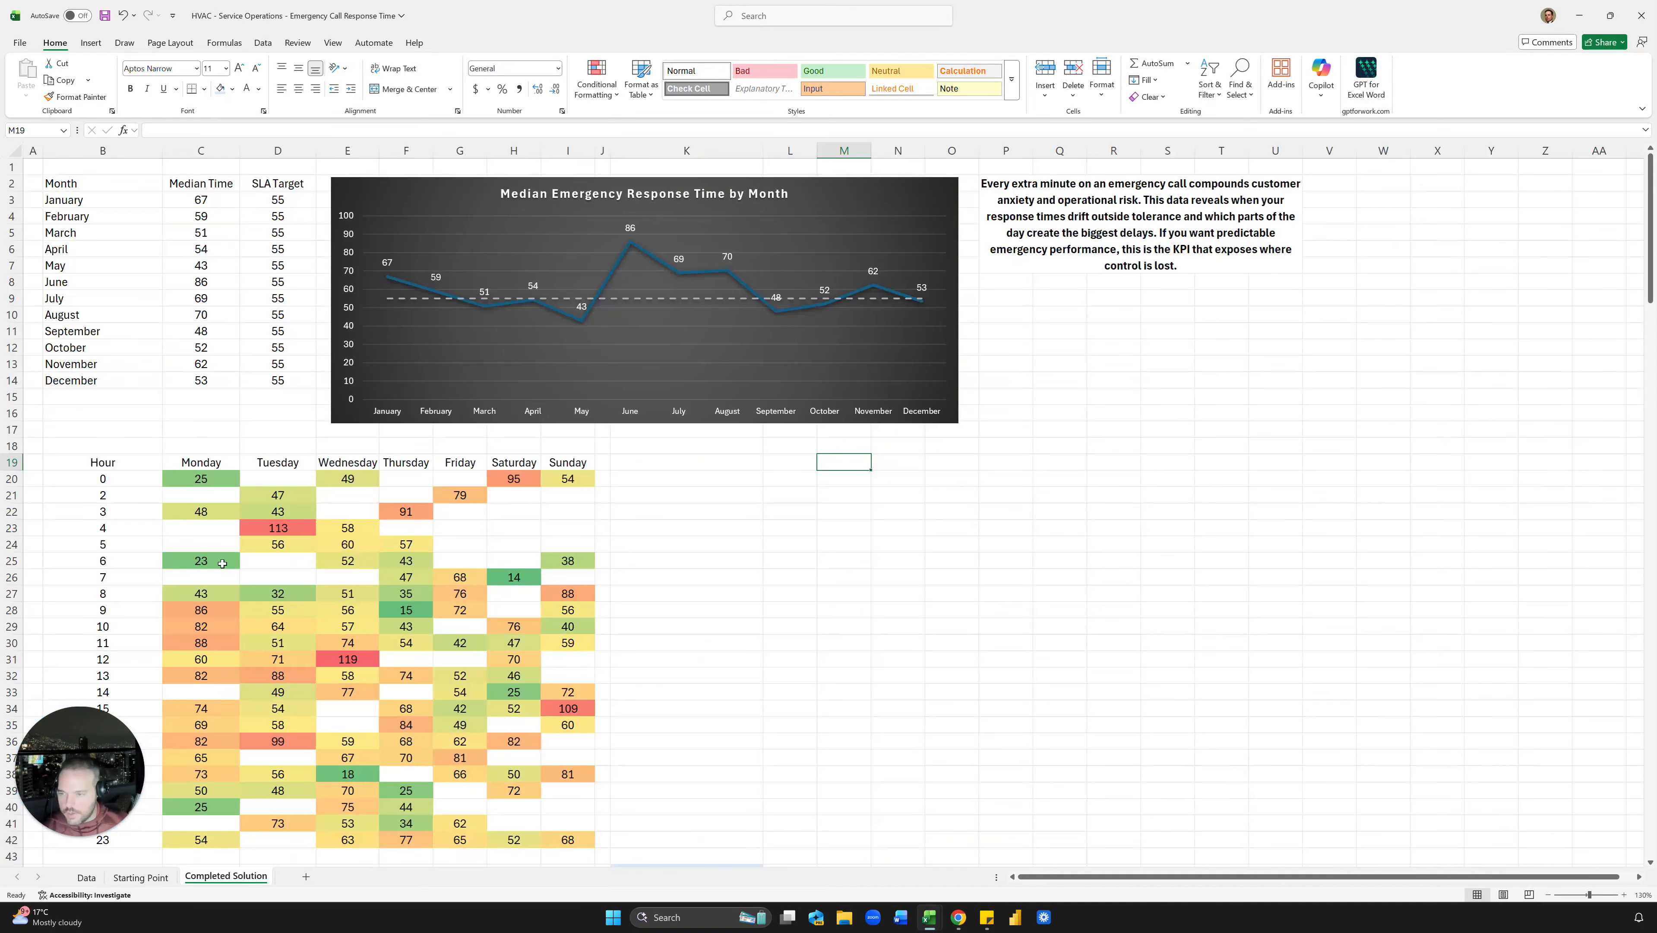
pyautogui.scroll(-7, 223, 564)
pyautogui.scroll(7, 225, 554)
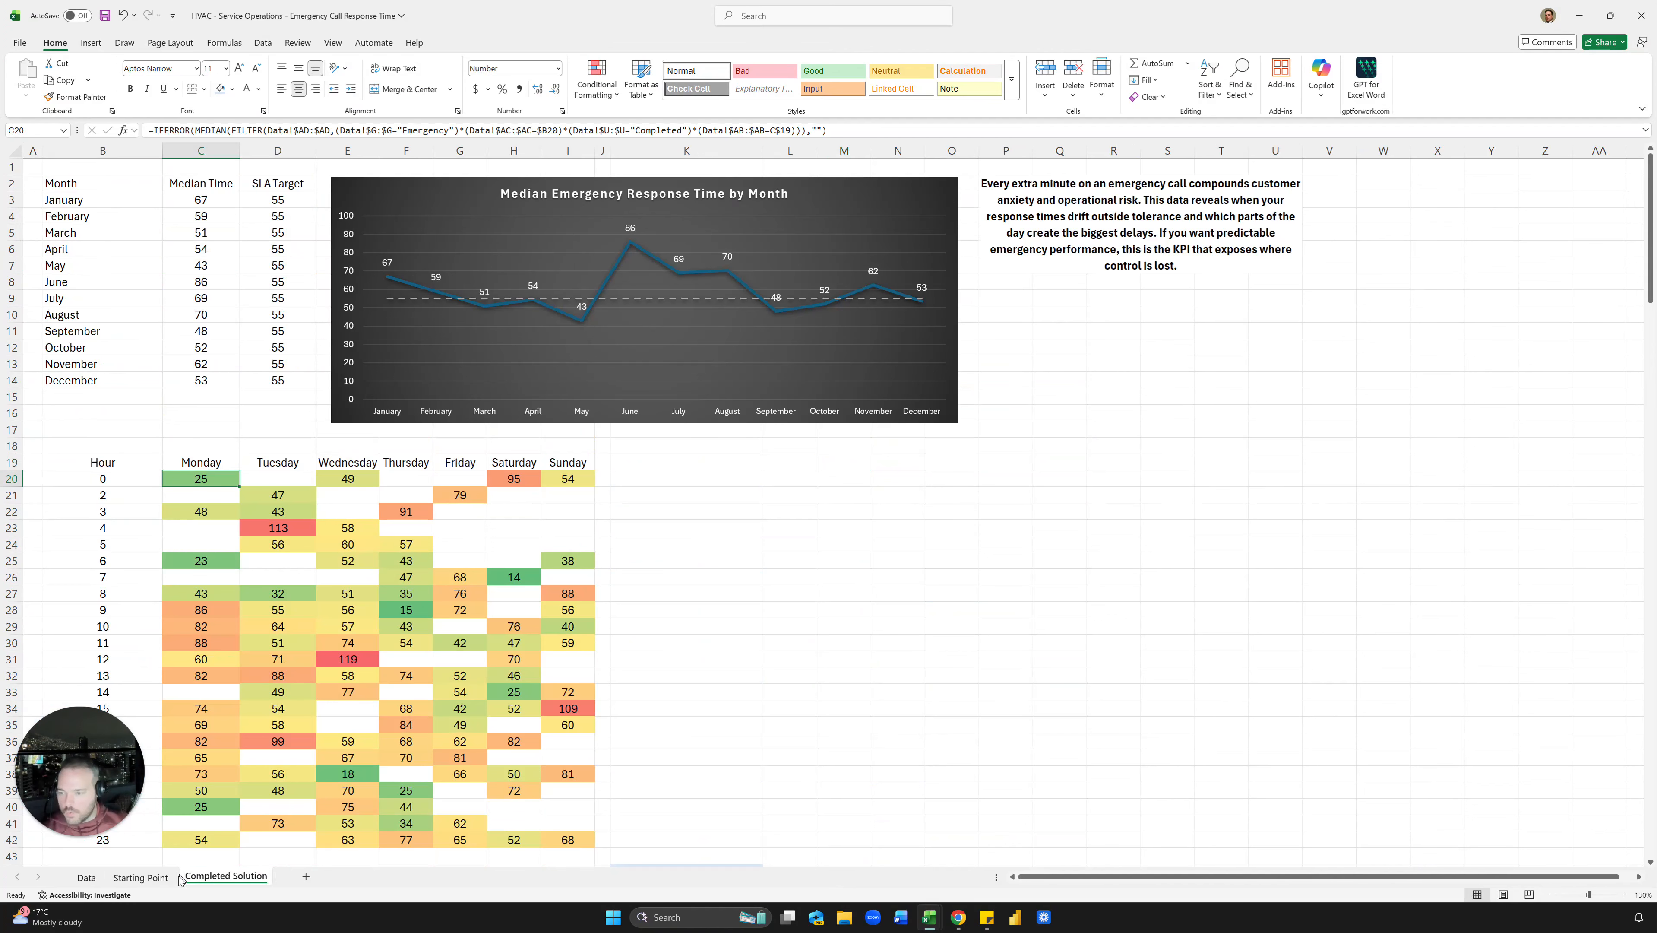
pyautogui.click(140, 877)
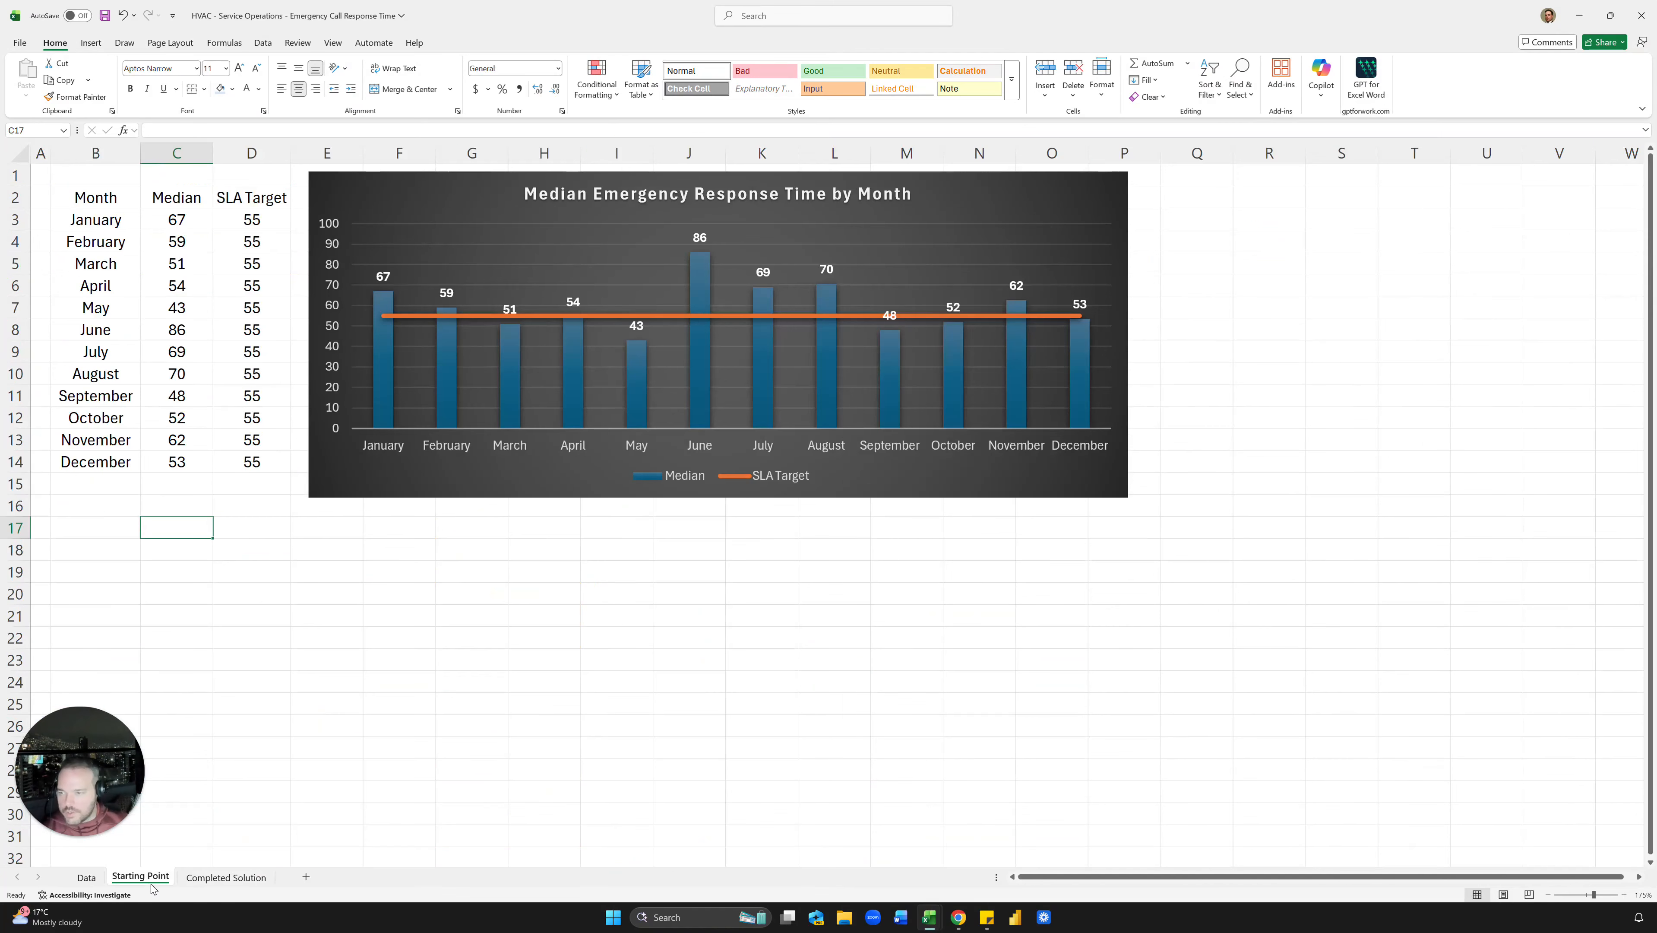
# Step: Enter =UNIQUE(Table1[Hour]) in B18 to list the distinct hours
pyautogui.click(125, 552)
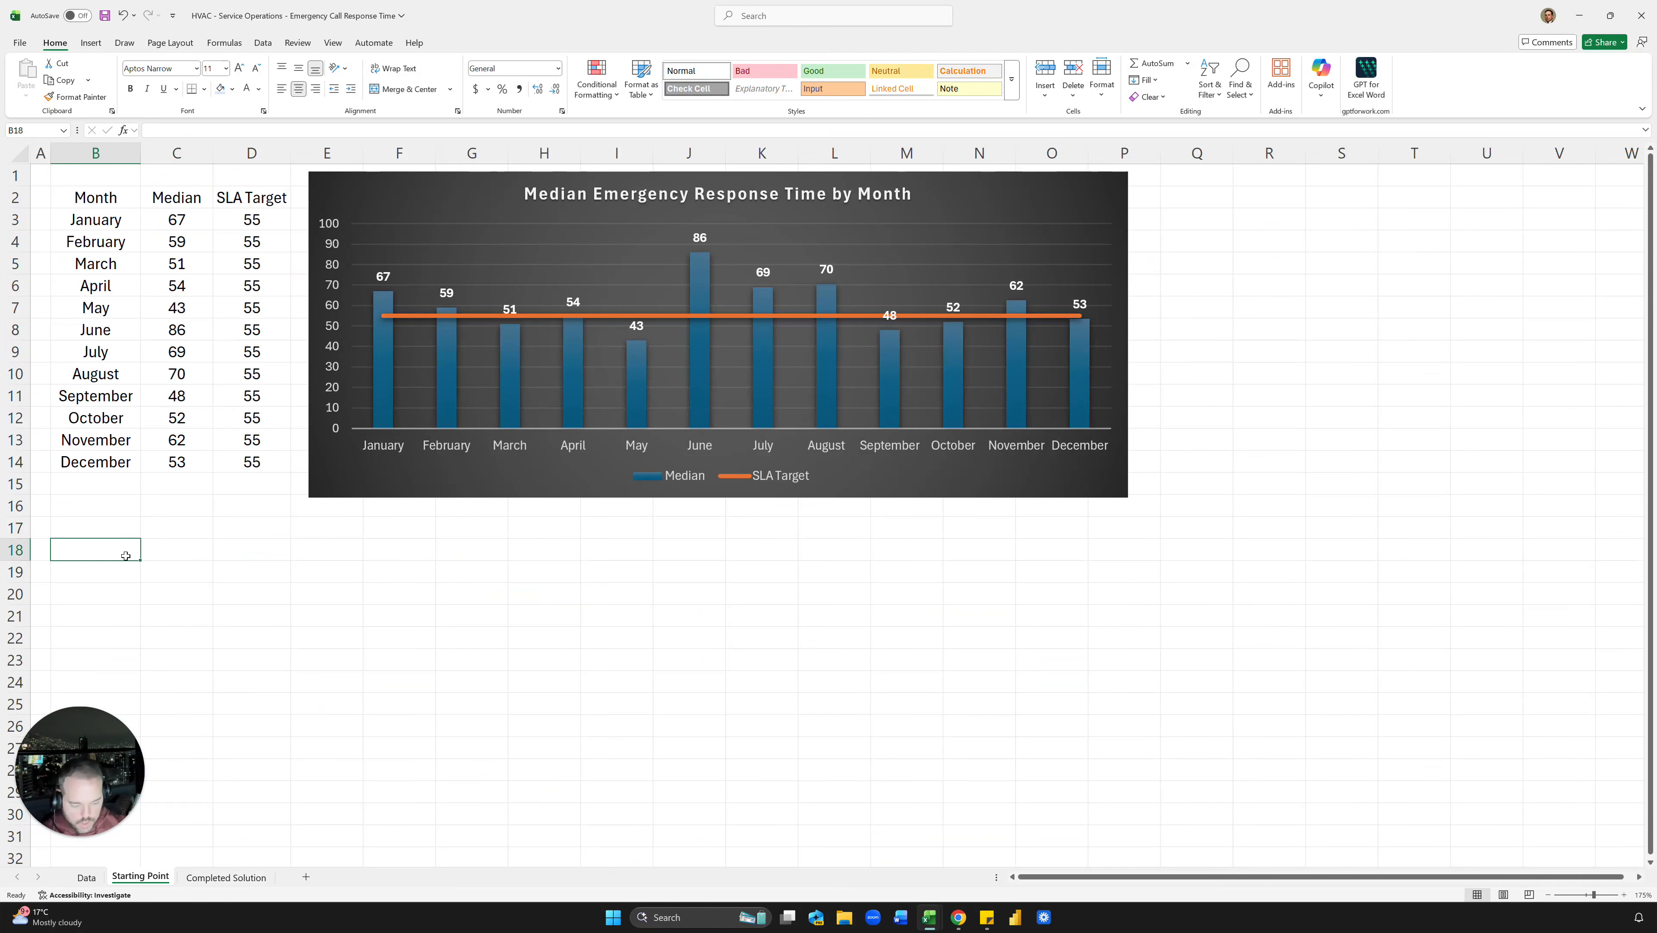
pyautogui.write('=UNIQUE(')
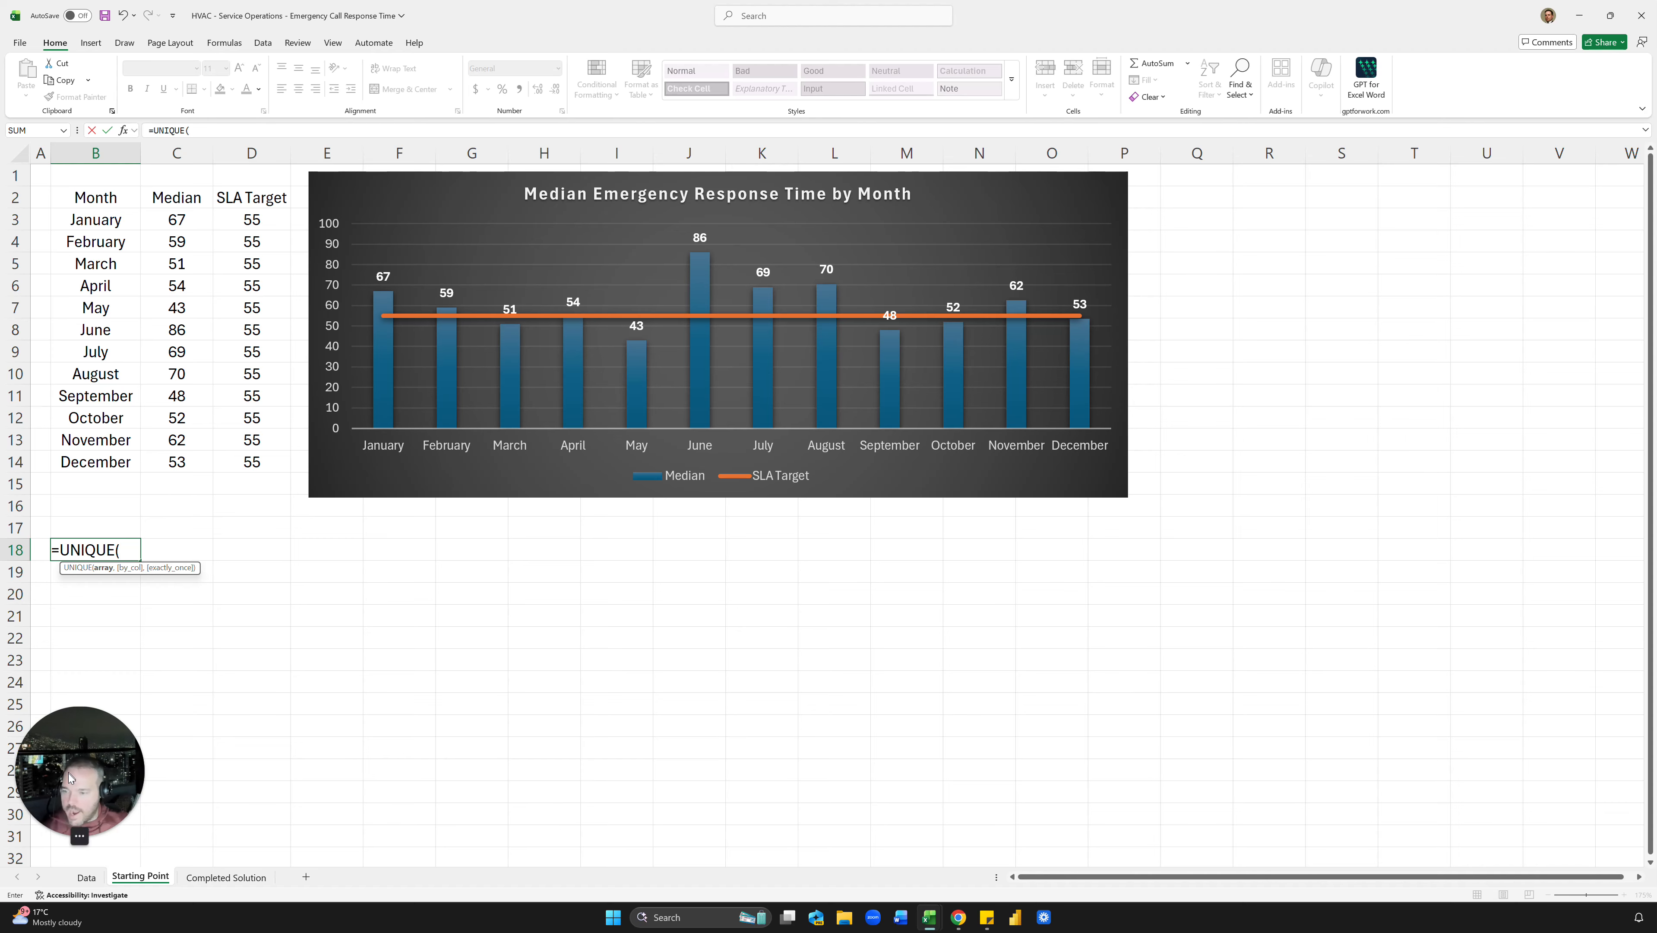
pyautogui.click(86, 877)
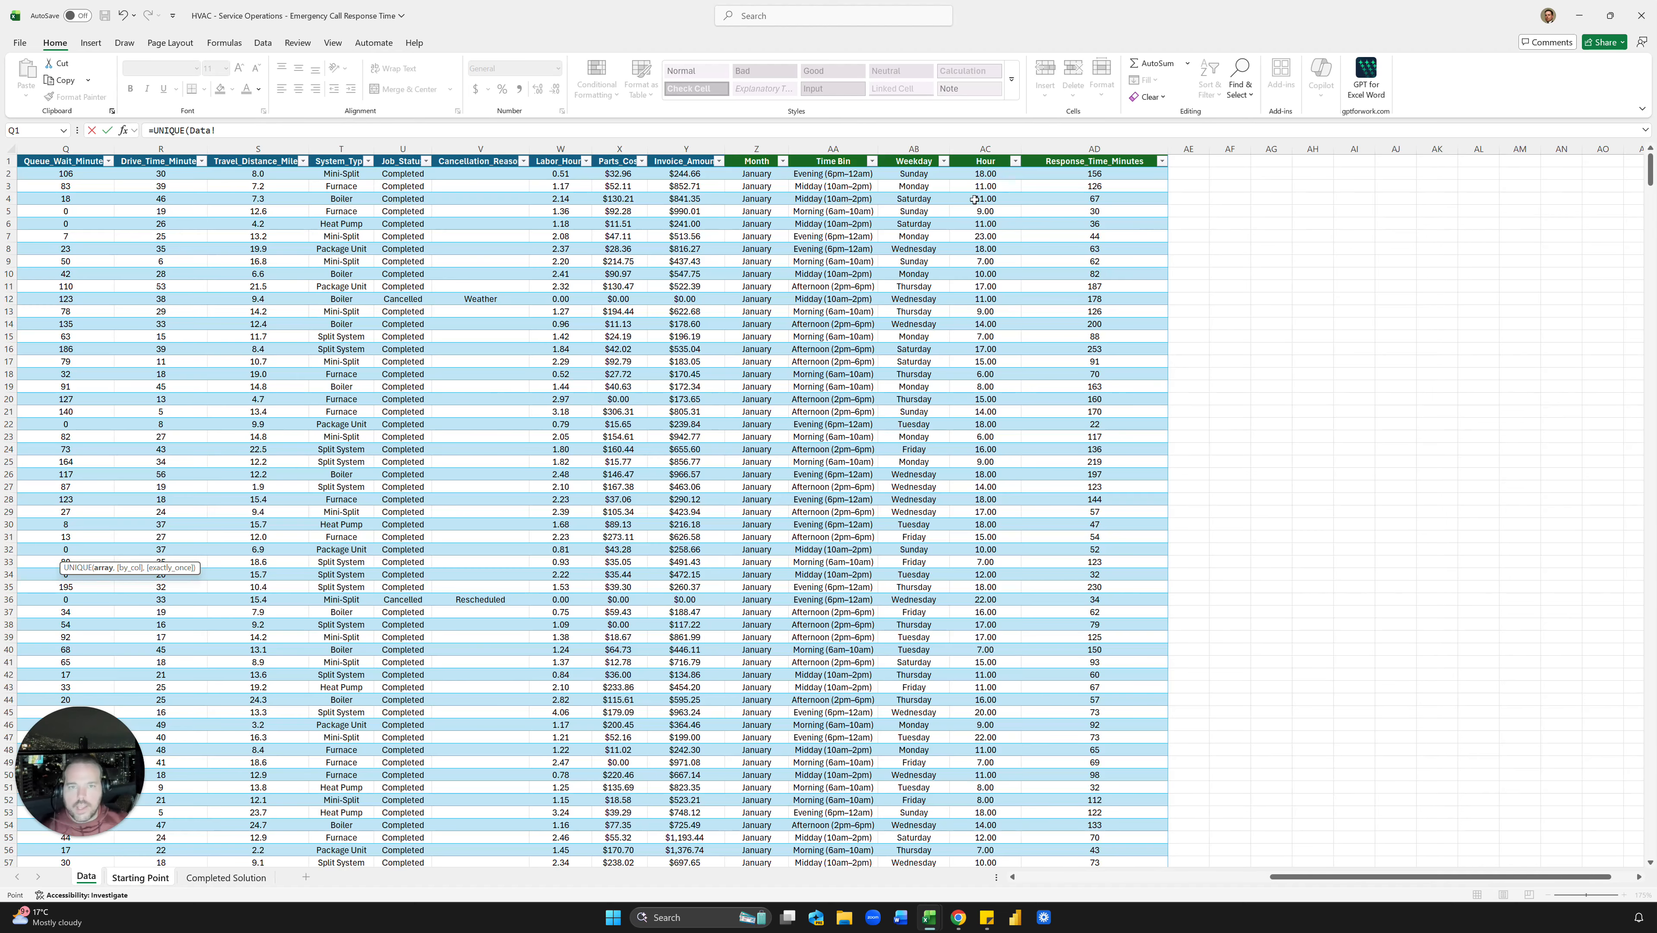
pyautogui.click(997, 160)
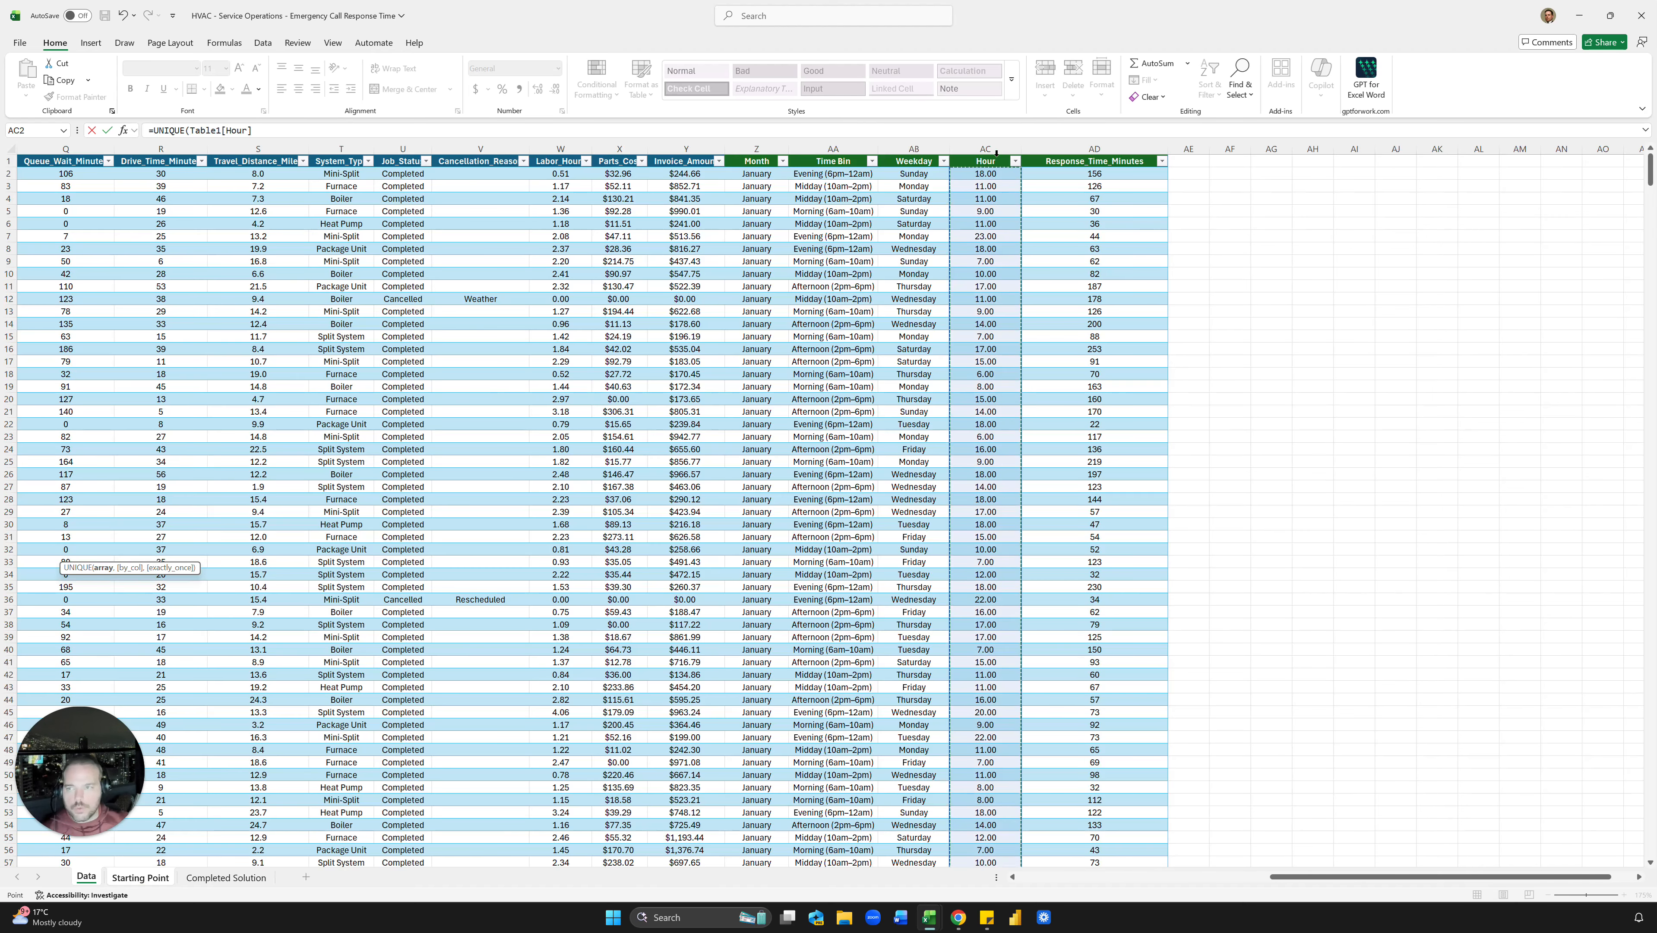
pyautogui.press('Return')
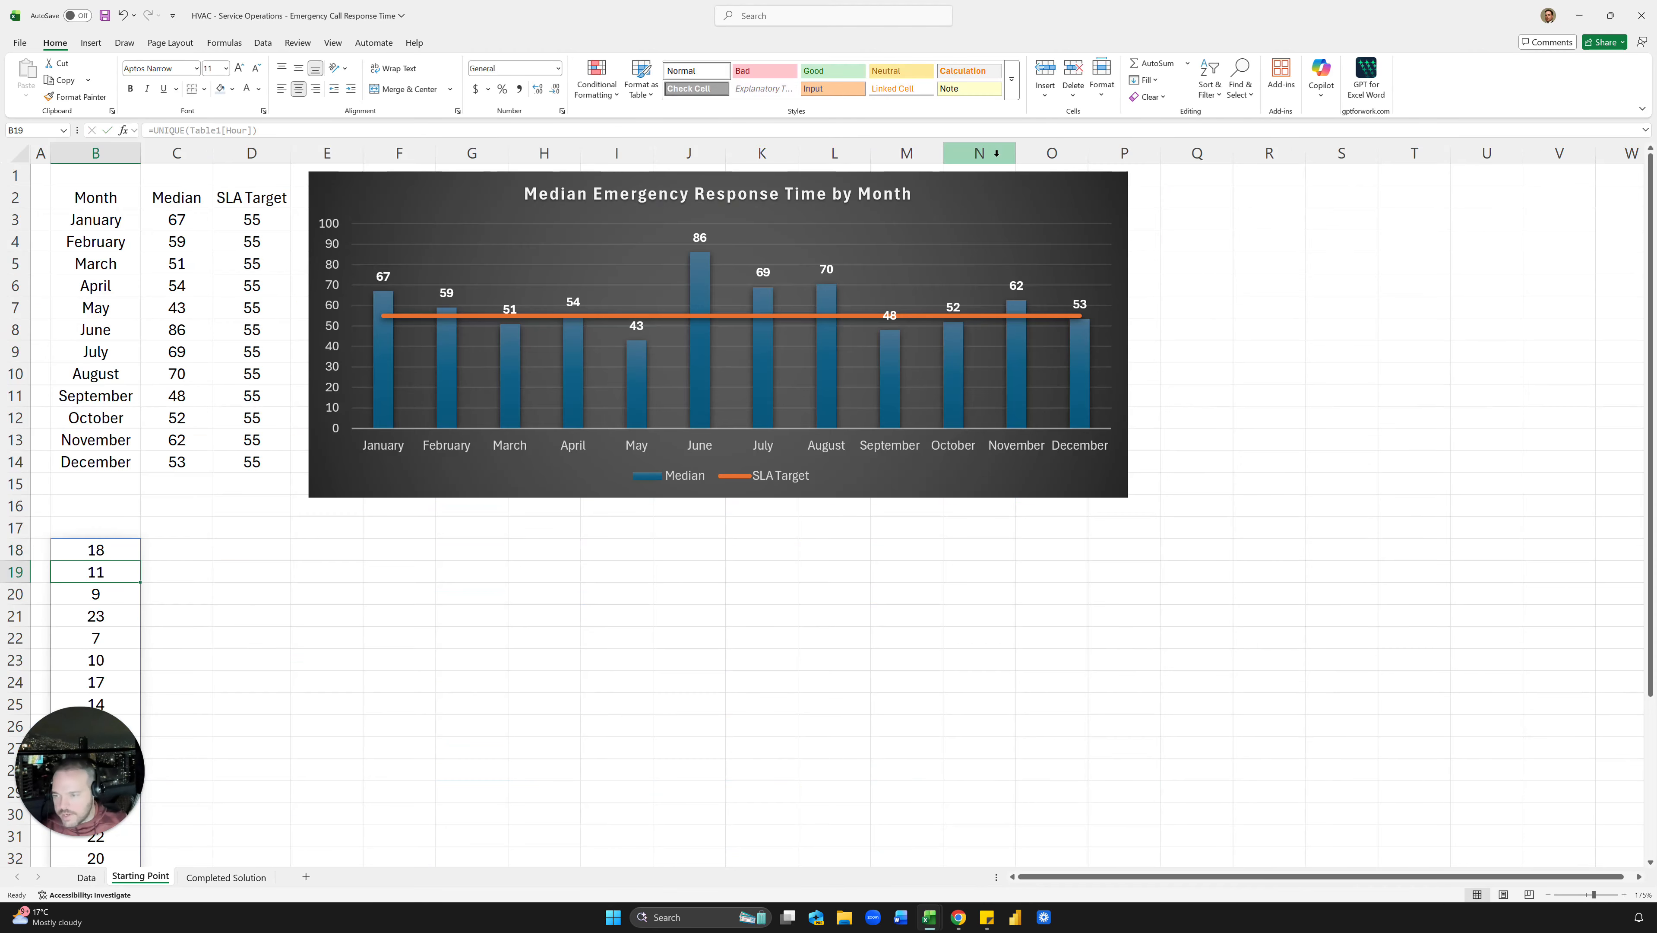
pyautogui.scroll(-4, 184, 602)
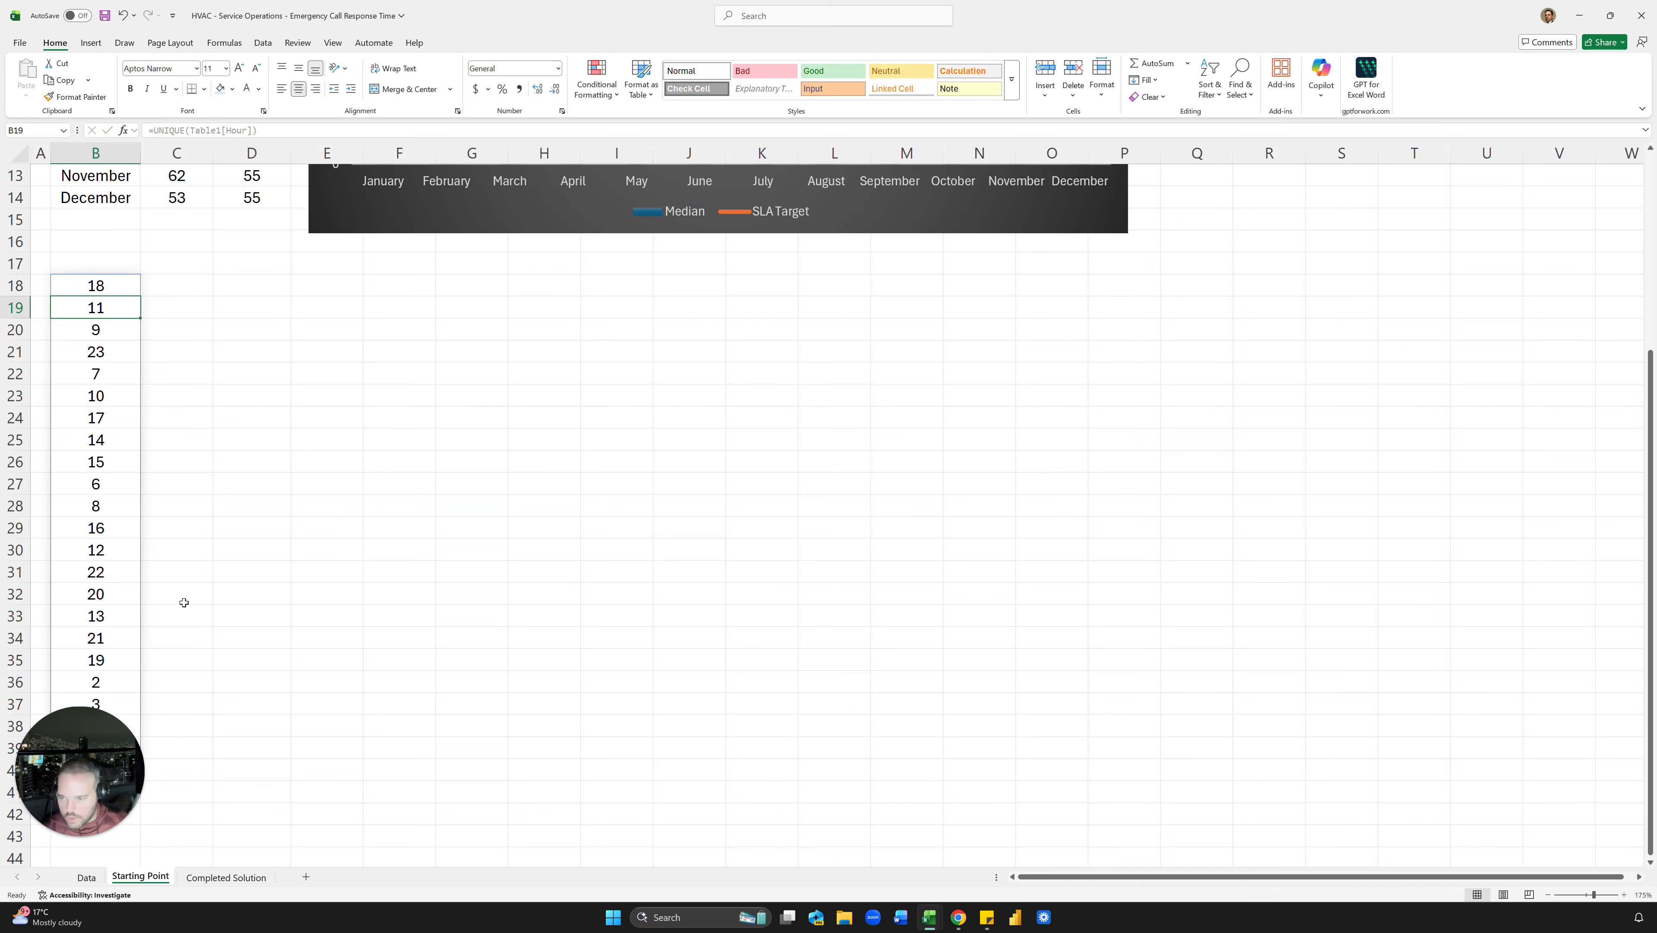
pyautogui.scroll(4, 184, 603)
# Step: Wrap the B18 formula in SORT so hours 0–23 list ascending, and copy the spill
pyautogui.click(107, 550)
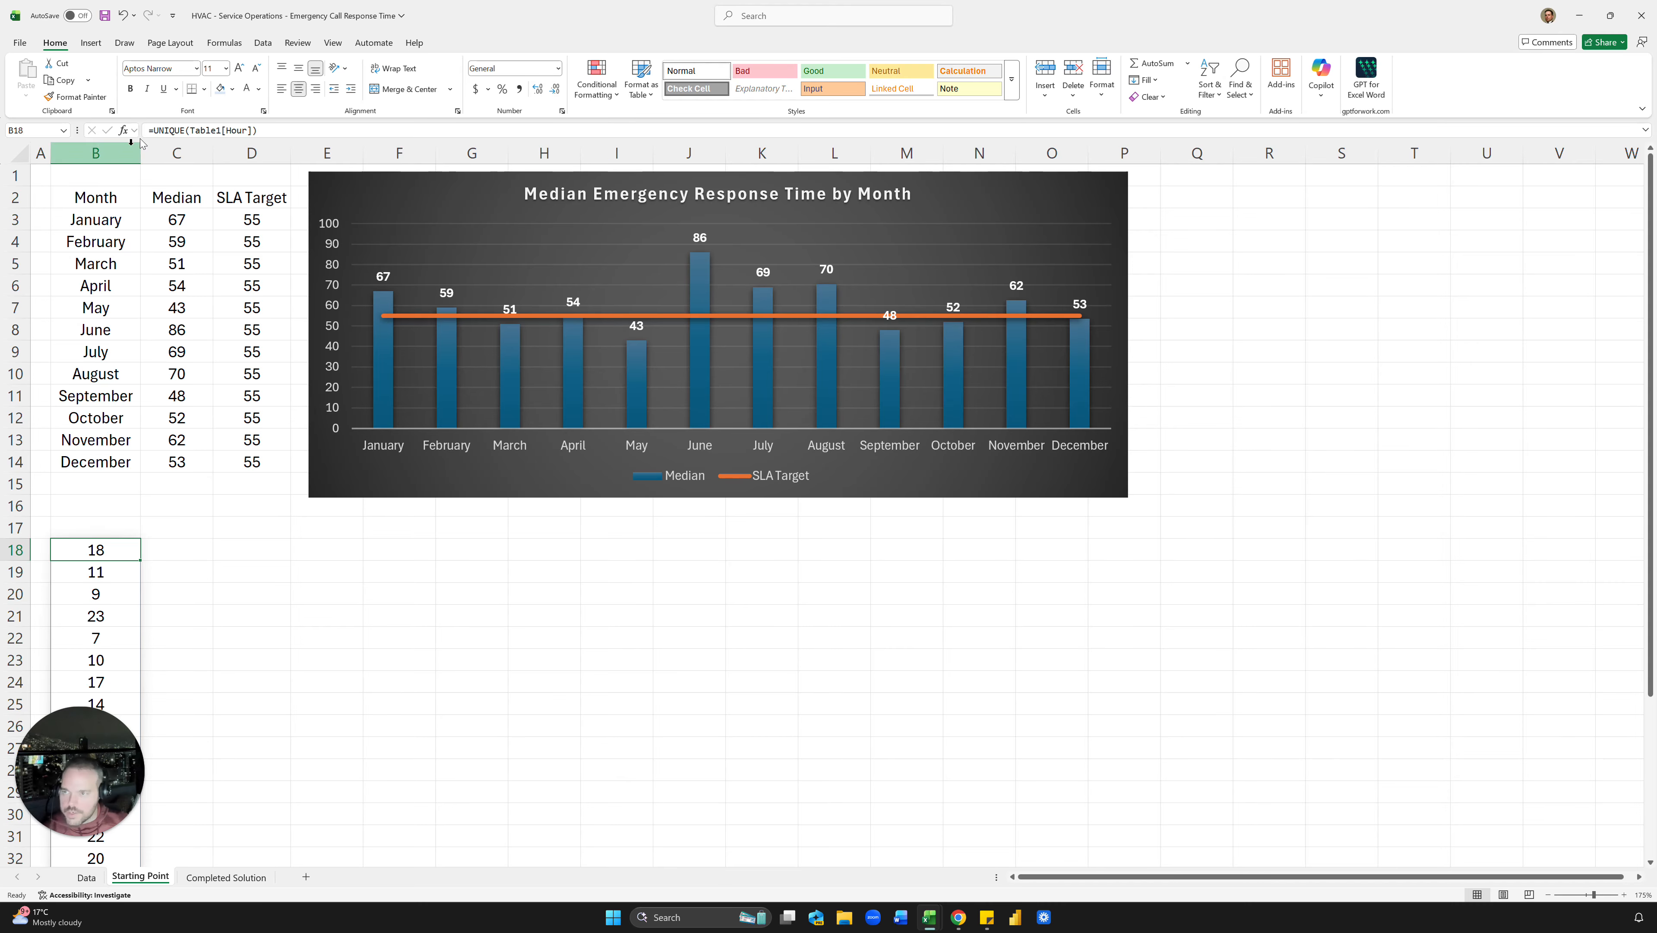
pyautogui.click(154, 130)
pyautogui.write('sort(')
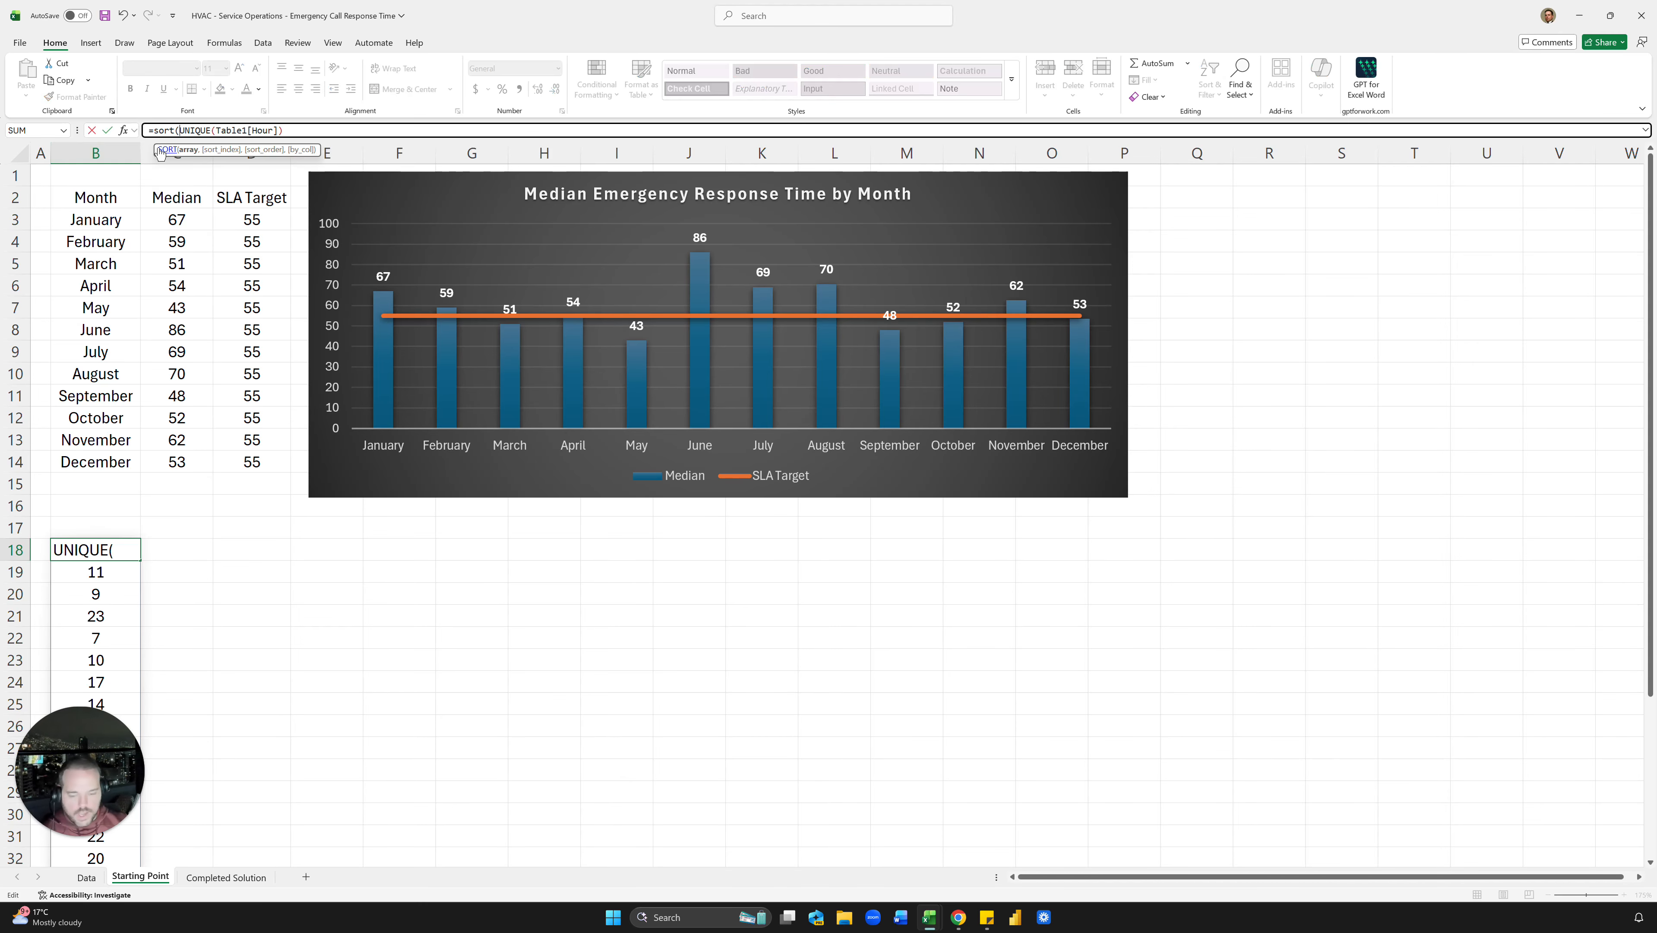
pyautogui.hotkey('ctrl', 'Return')
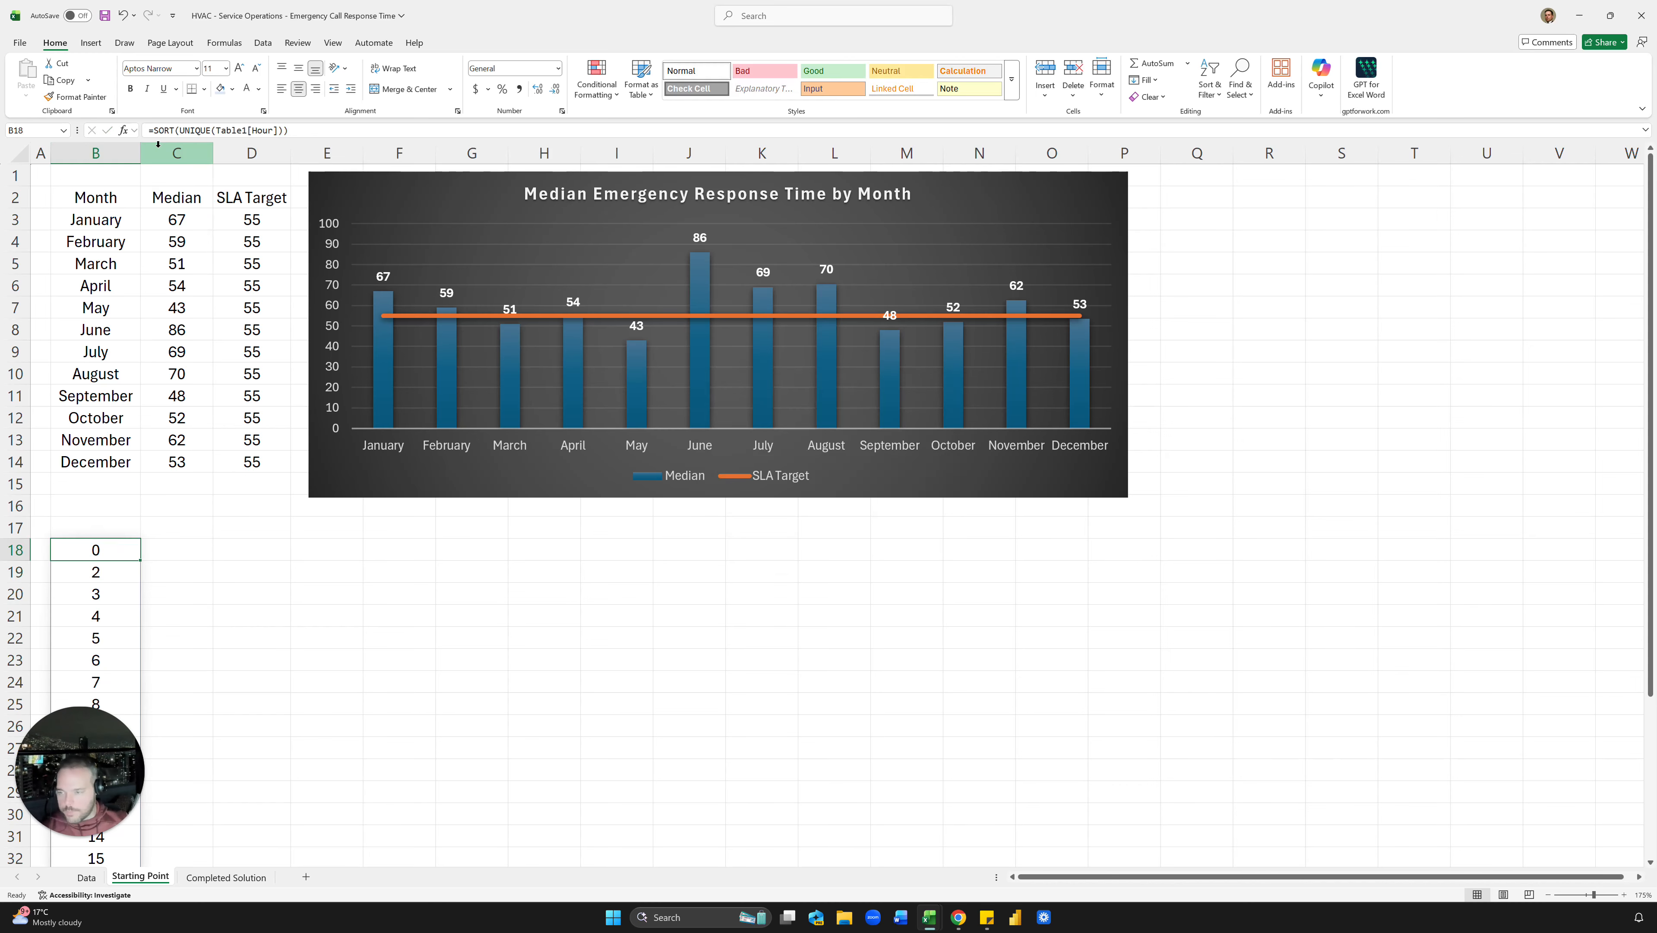
pyautogui.scroll(-6, 133, 340)
pyautogui.keyDown('shift'); pyautogui.click(129, 631); pyautogui.keyUp('shift')
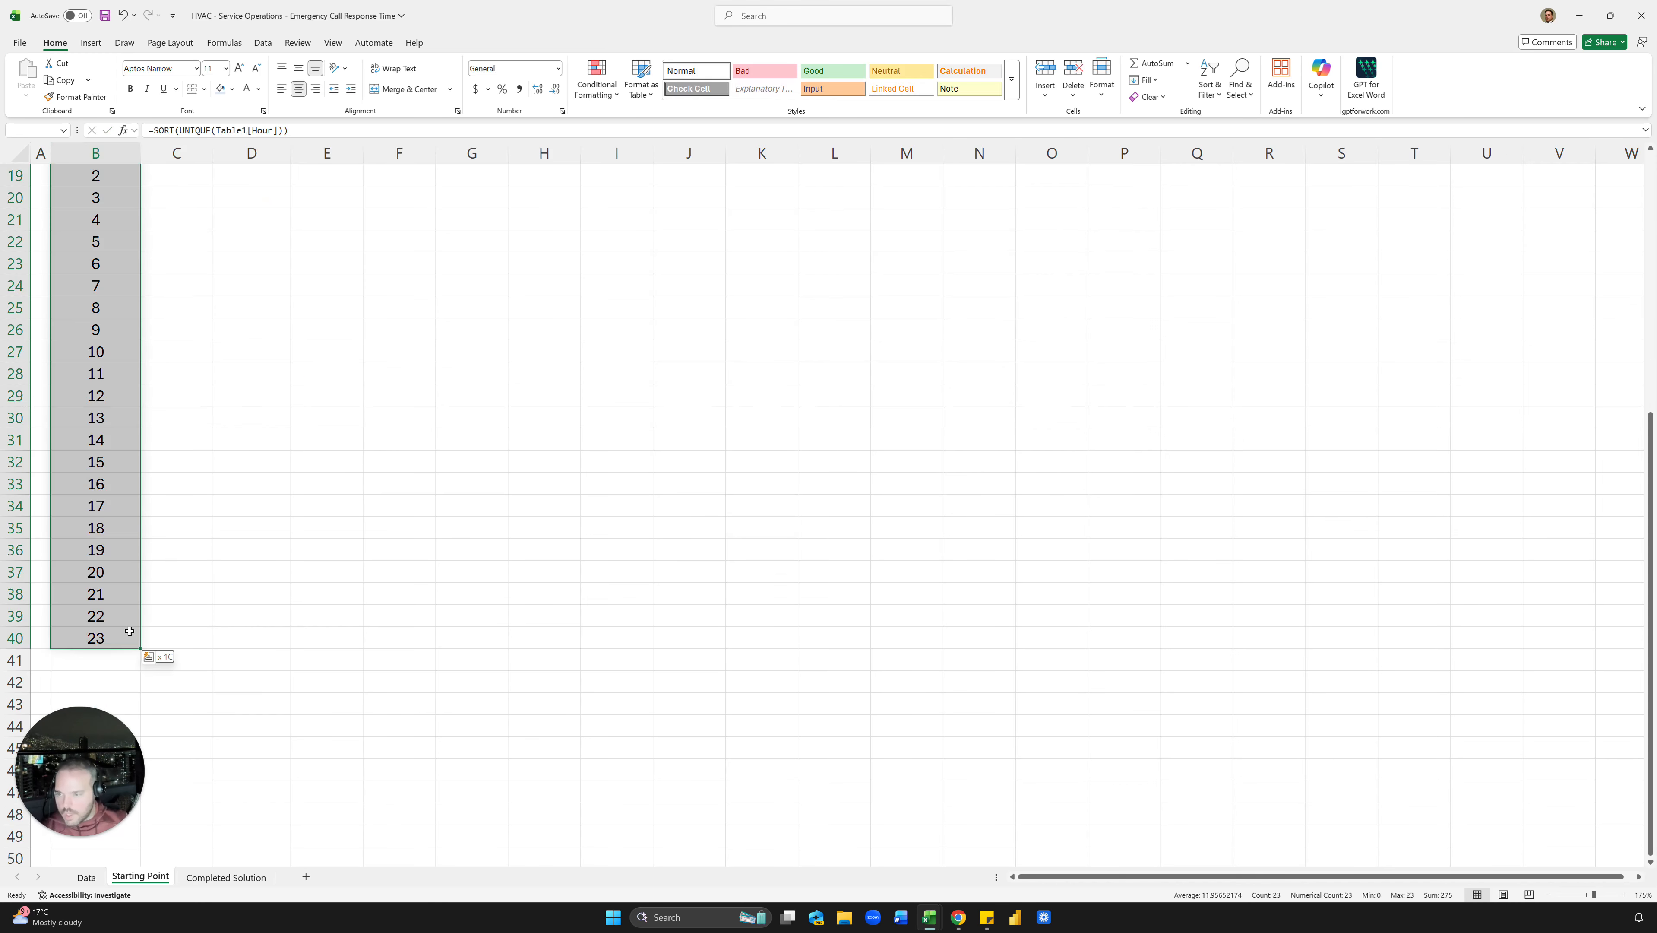
pyautogui.hotkey('ctrl', 'c')
pyautogui.scroll(5, 173, 489)
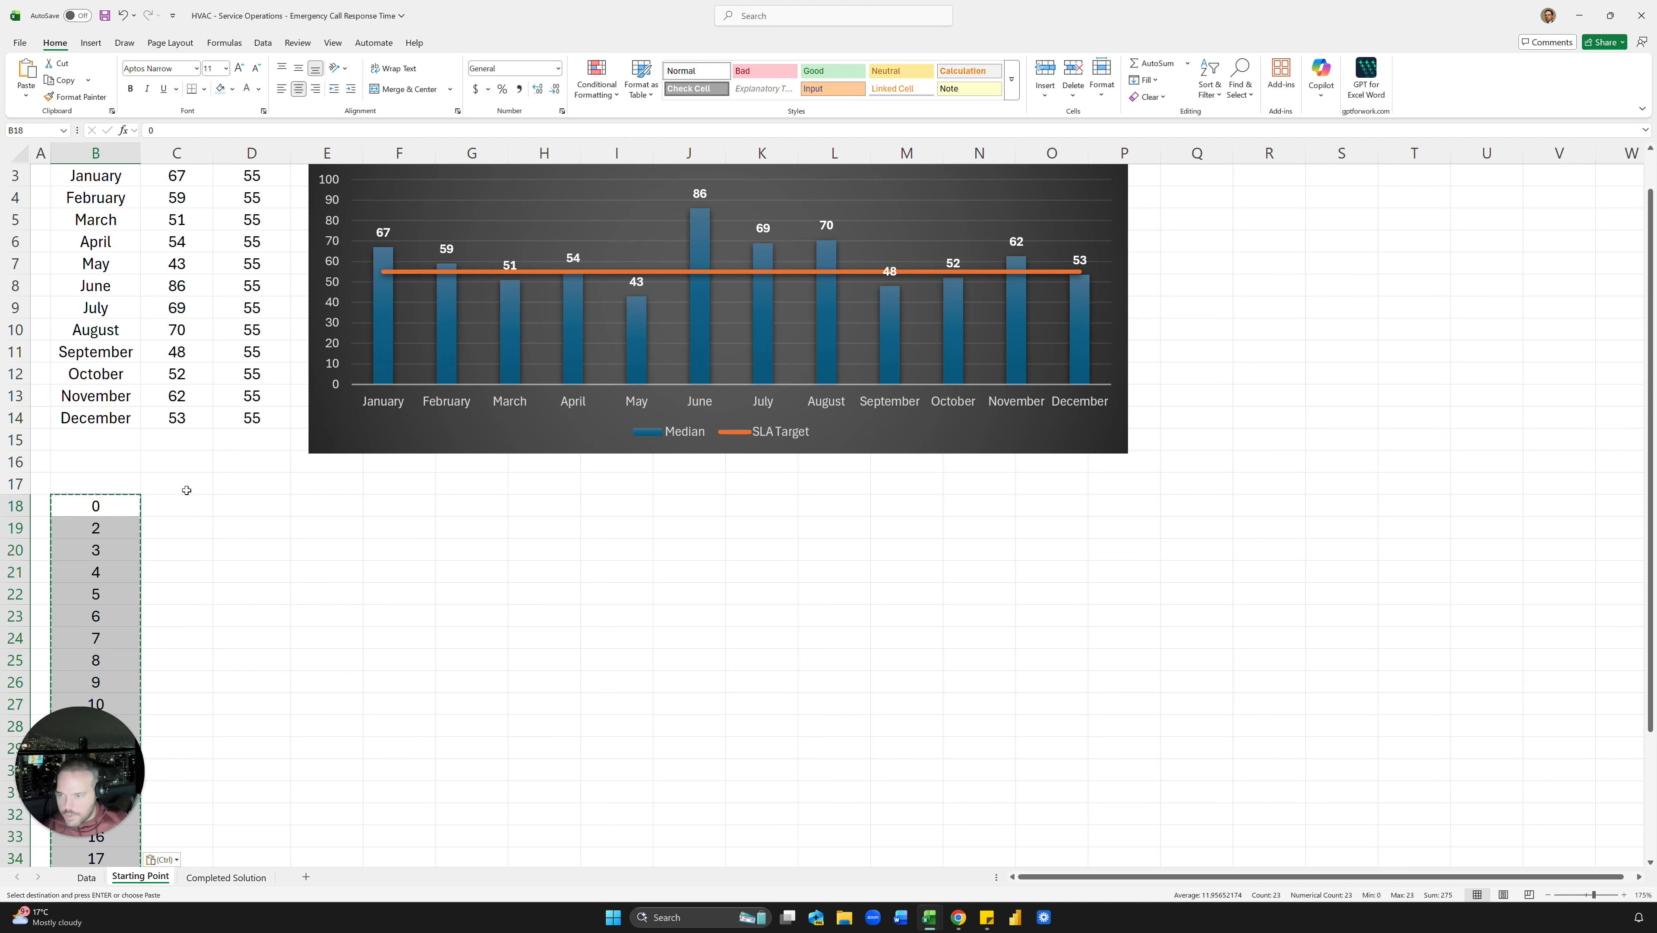
pyautogui.click(186, 492)
pyautogui.press('Escape')
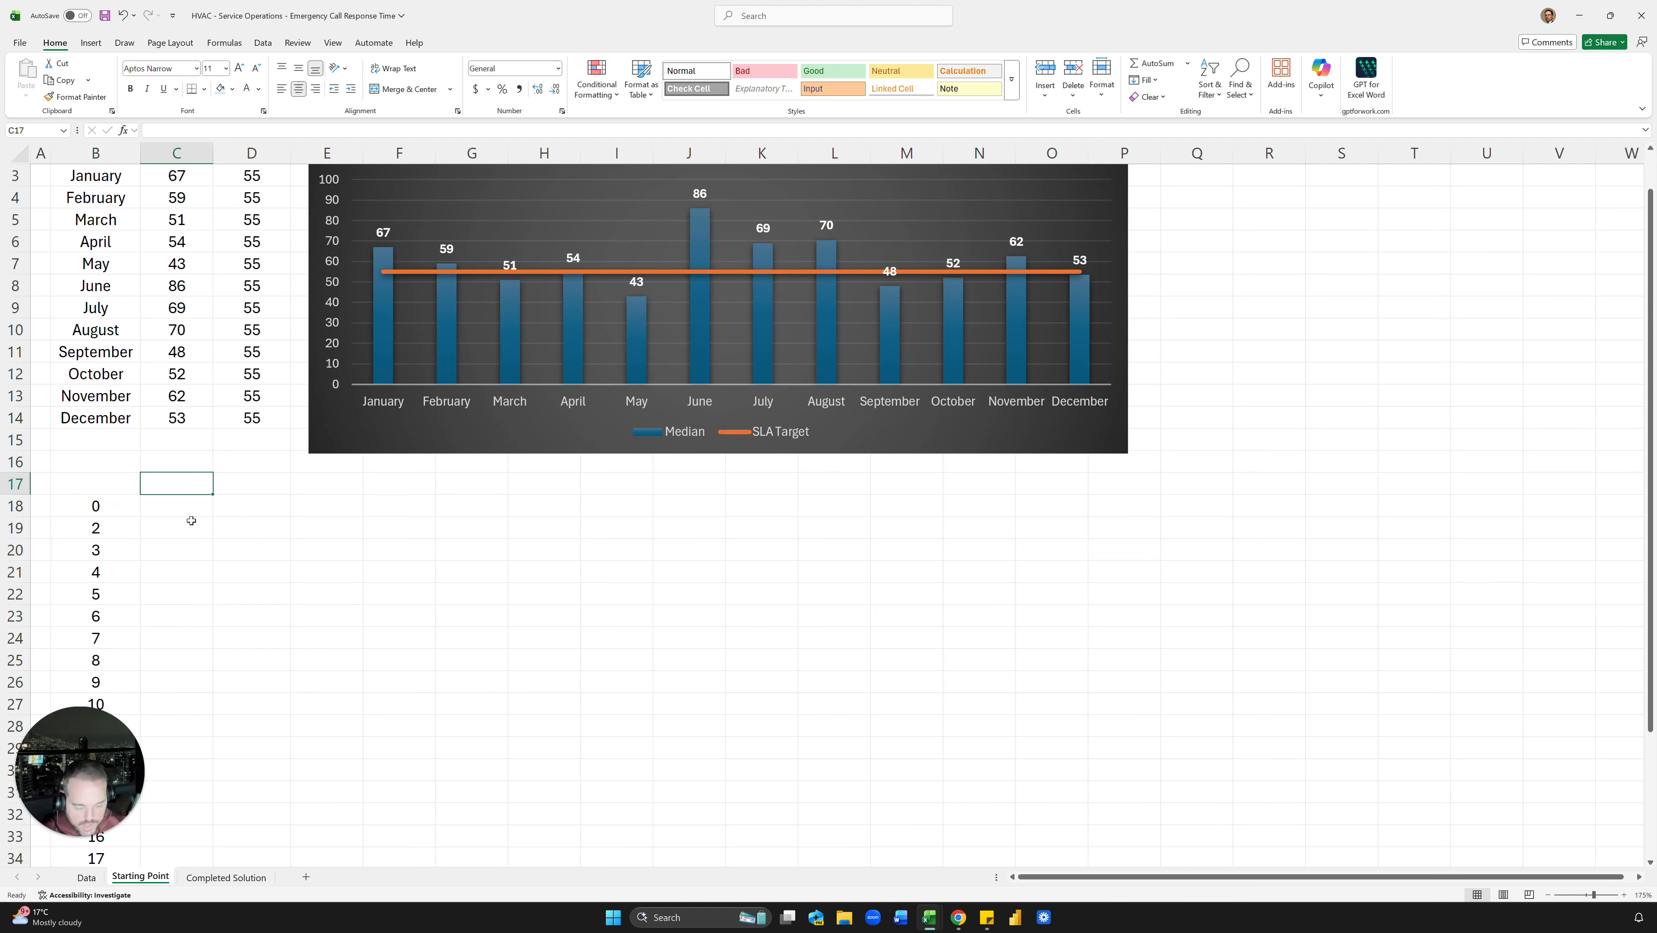
# Step: Add the header 'Hours' in B17 and Monday–Sunday across C17:I17, widening column E
pyautogui.write('Monday')
pyautogui.press('Return')
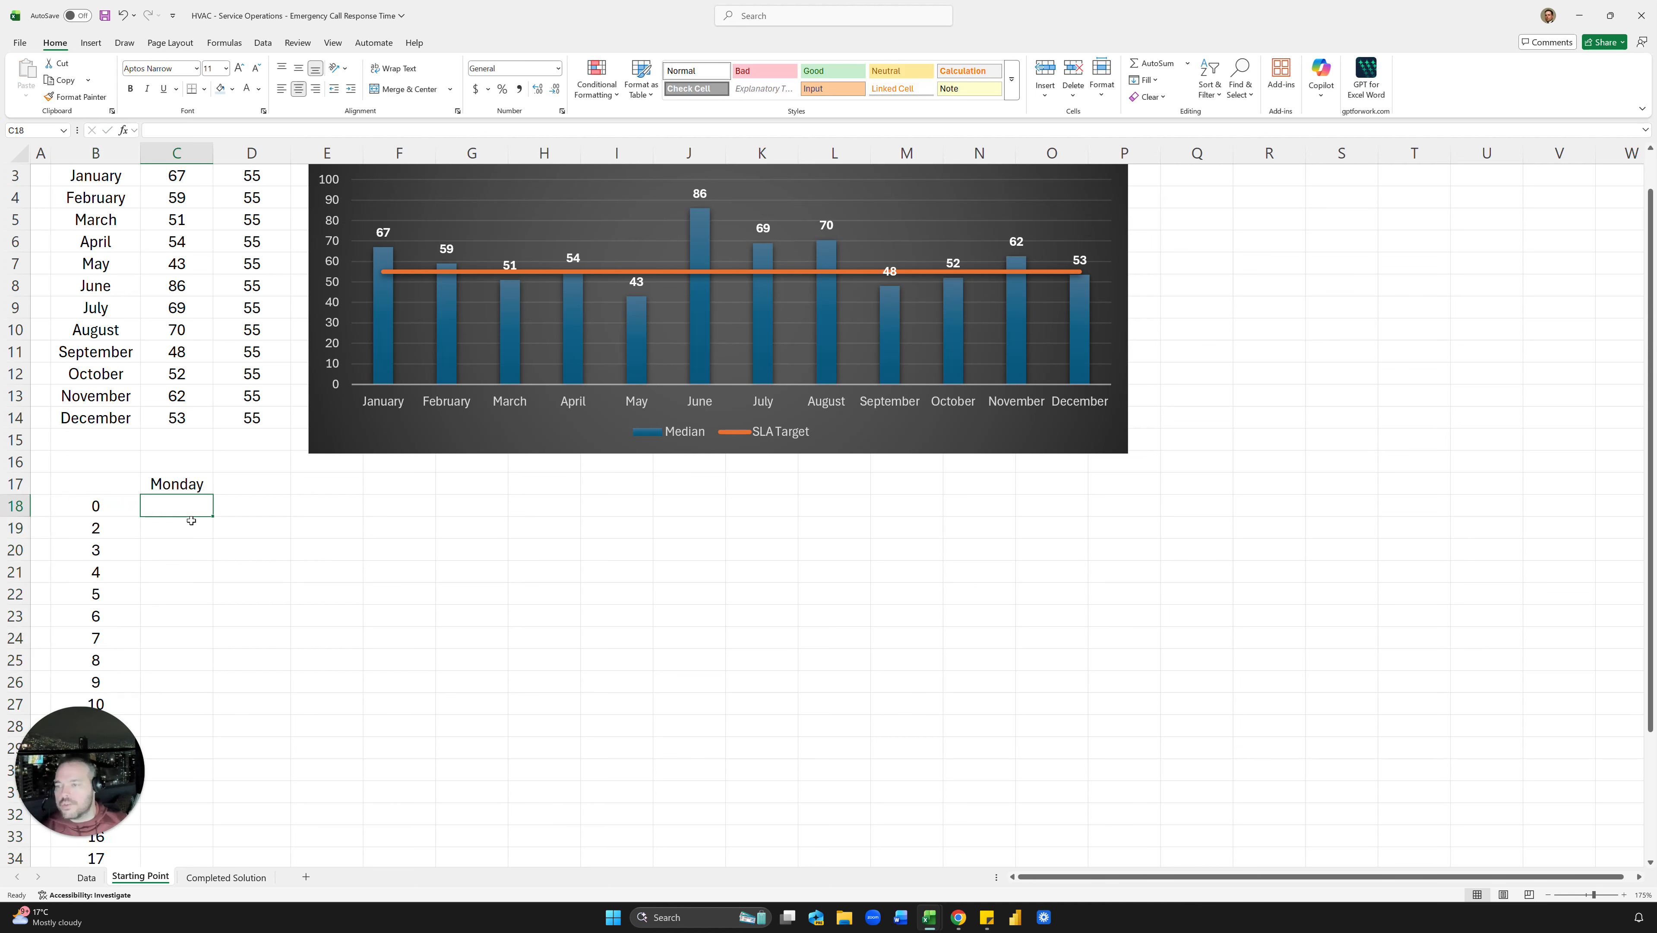
pyautogui.click(107, 481)
pyautogui.write('Hours')
pyautogui.press('Tab')
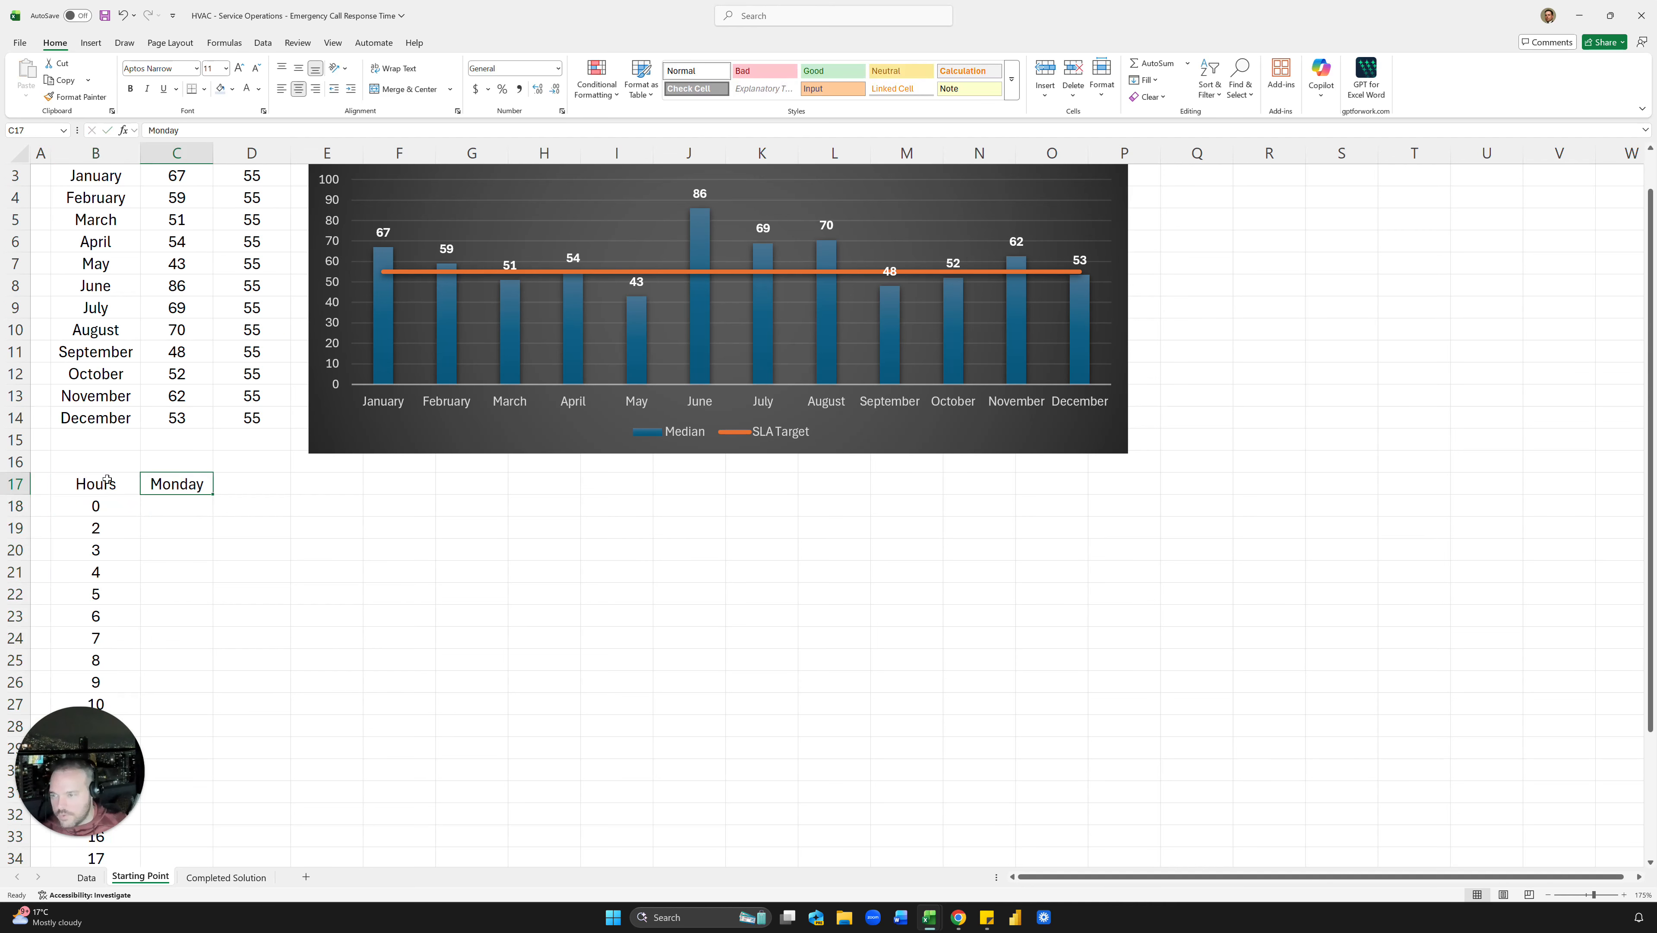
pyautogui.moveTo(212, 497); pyautogui.dragTo(657, 498)
pyautogui.click(156, 511)
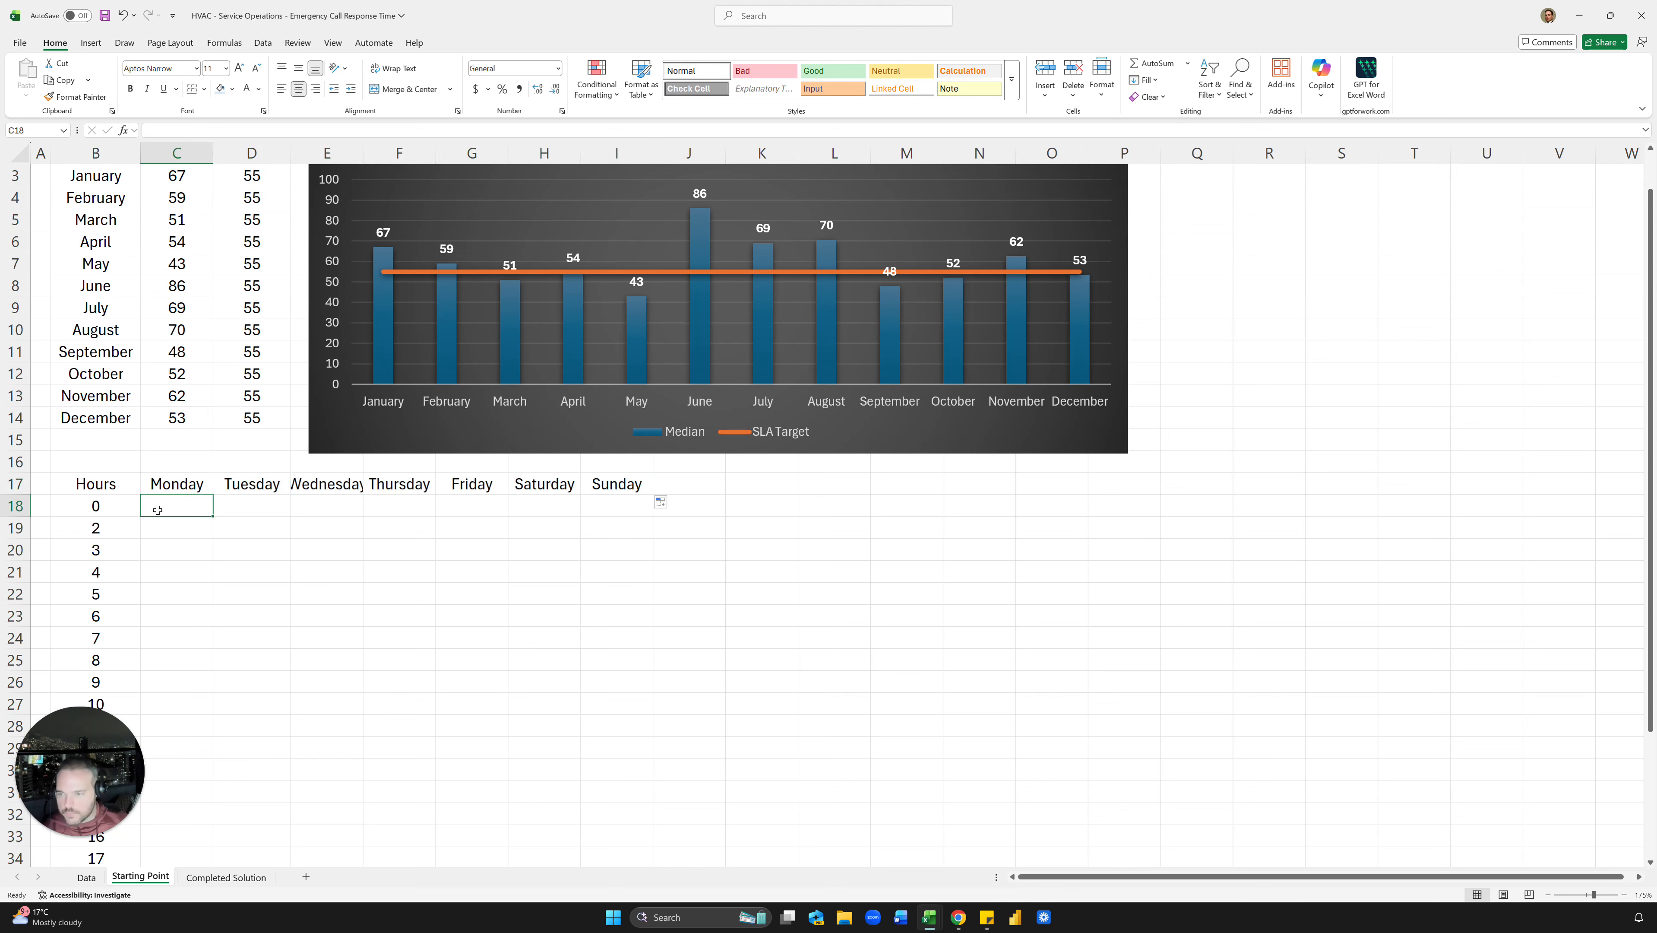
pyautogui.doubleClick(363, 153)
# Step: Review the monthly median formulas, then begin a =FILTER formula in C18
pyautogui.click(181, 336)
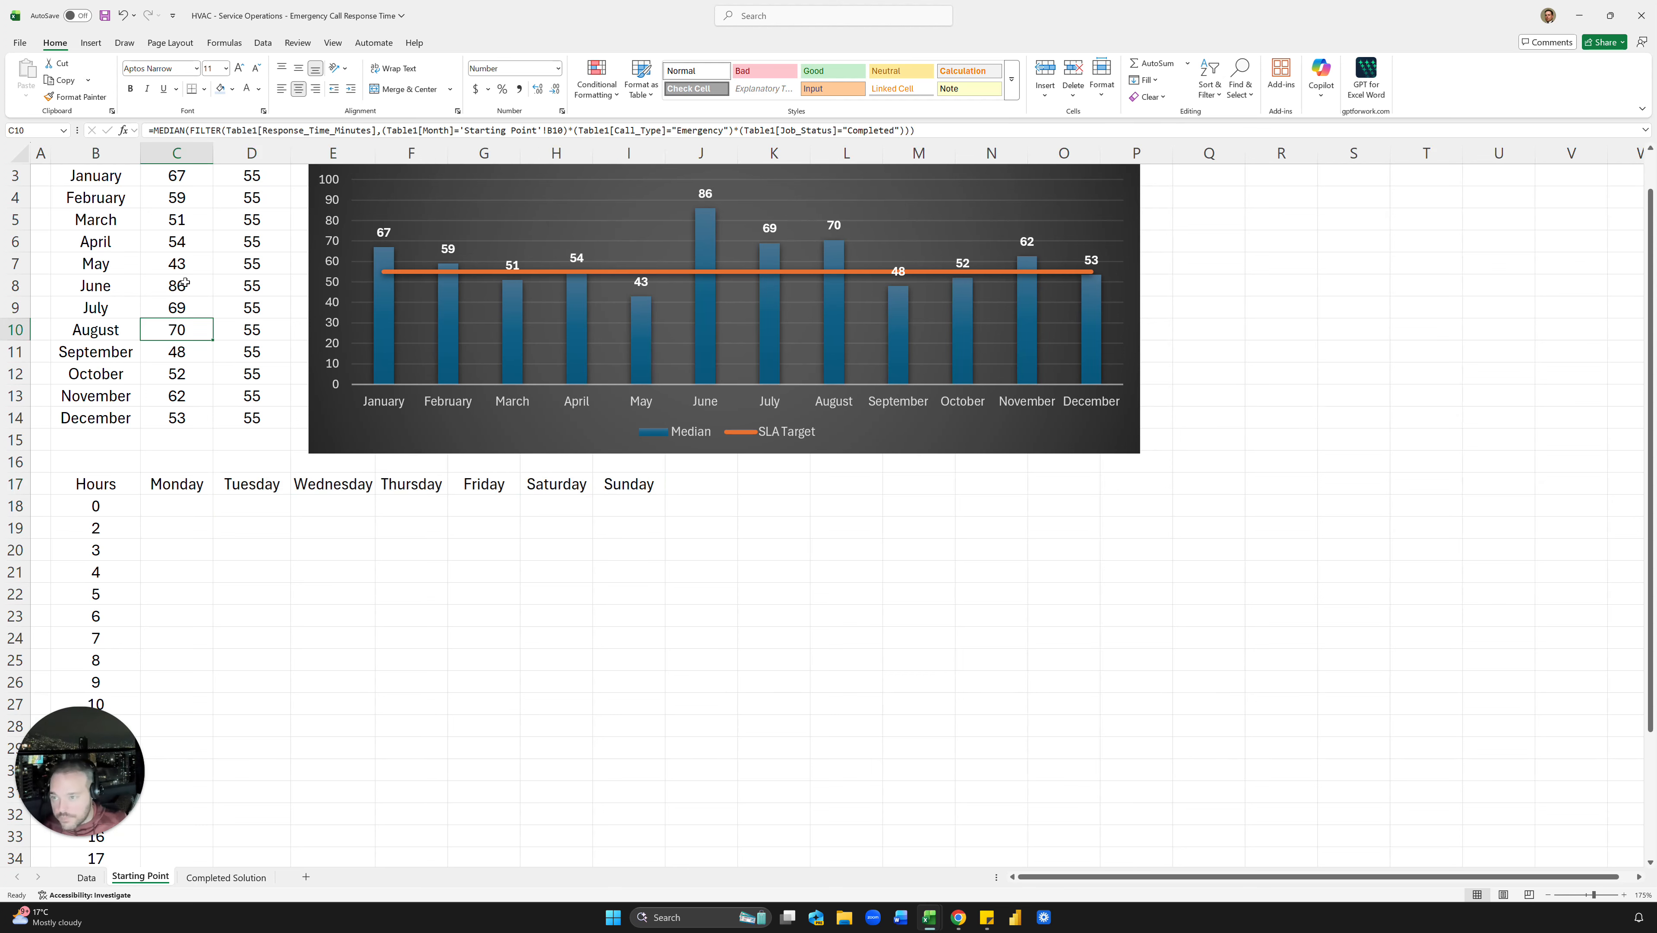
pyautogui.click(184, 247)
pyautogui.scroll(1, 194, 432)
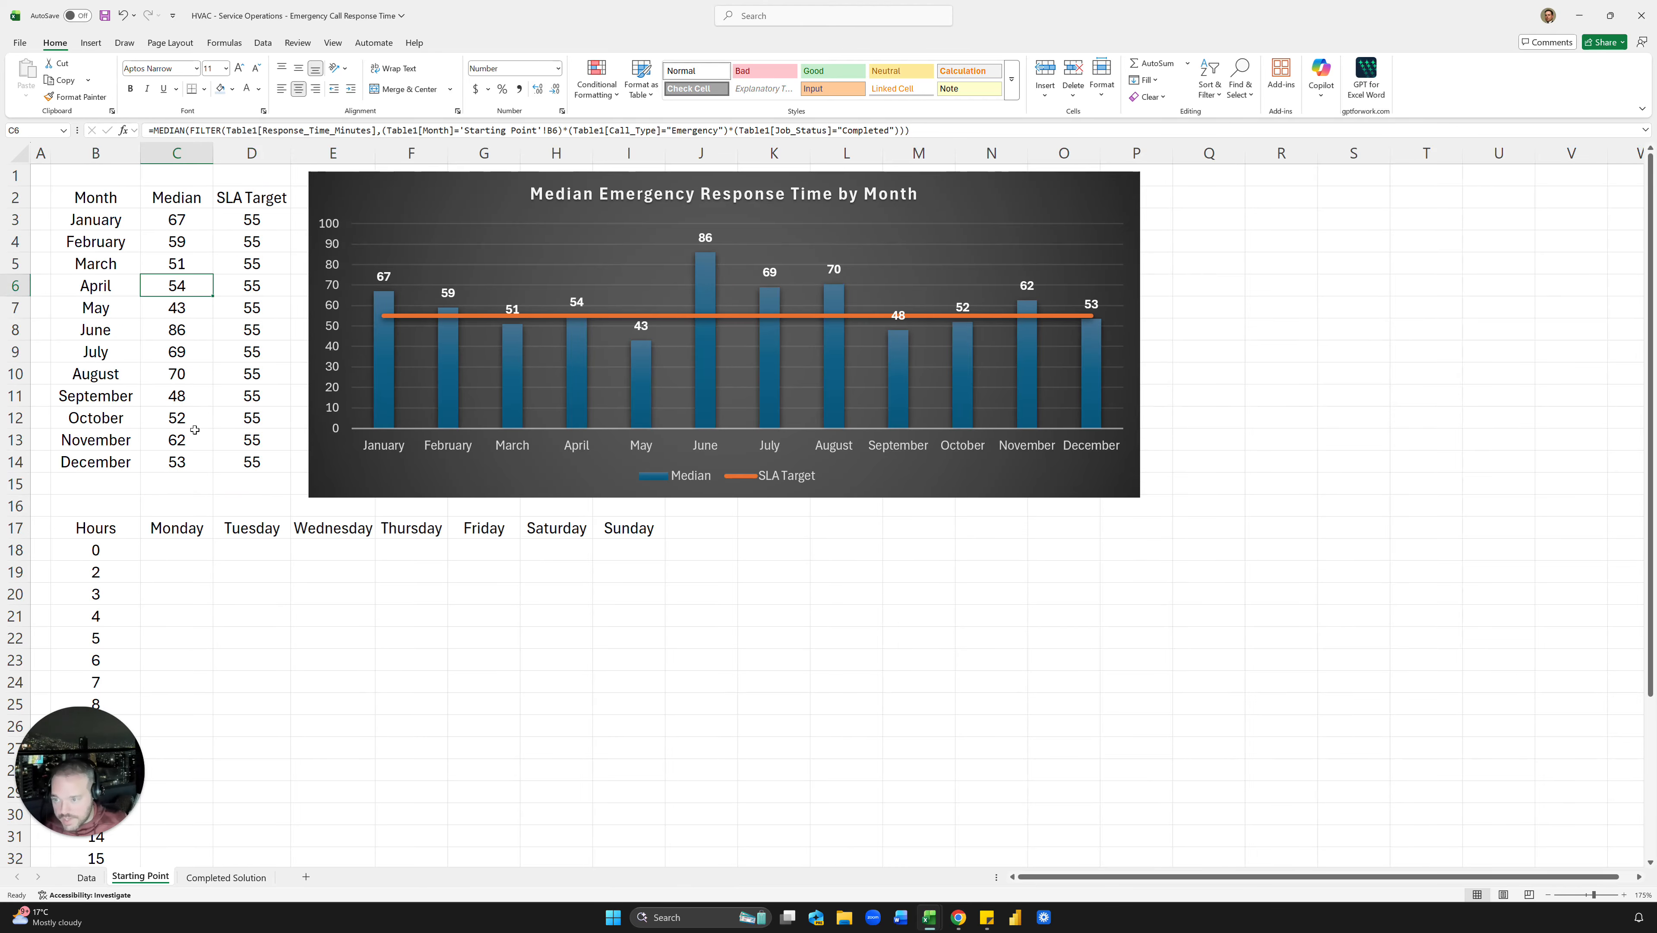
pyautogui.click(125, 226)
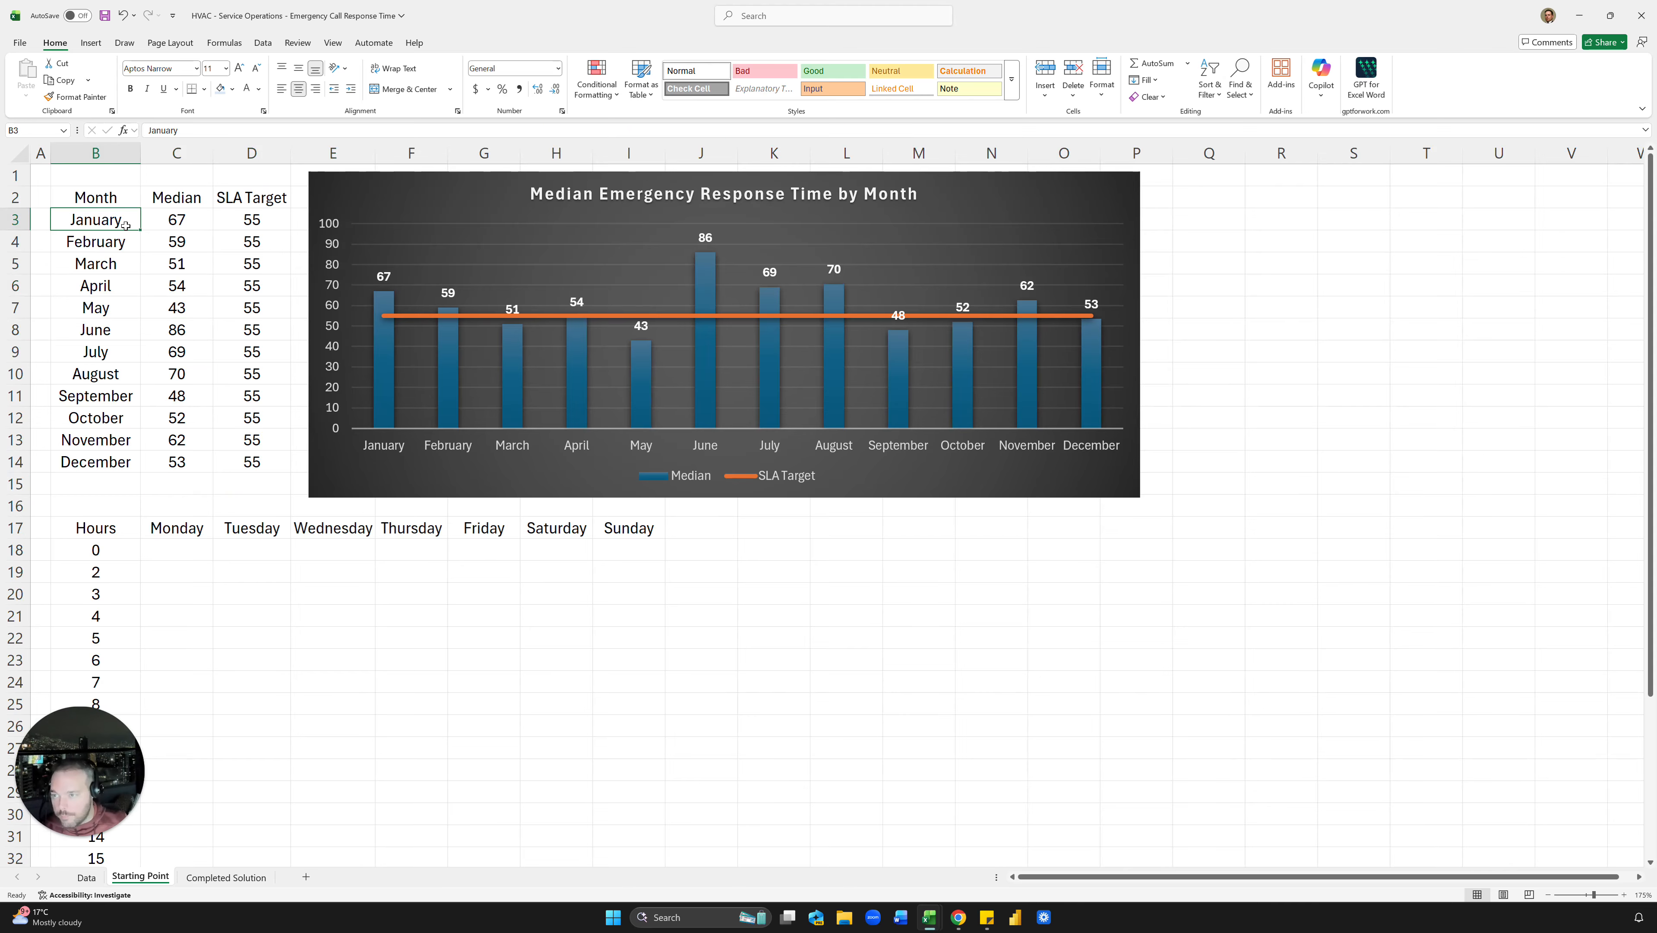
pyautogui.scroll(-2, 154, 393)
pyautogui.click(182, 400)
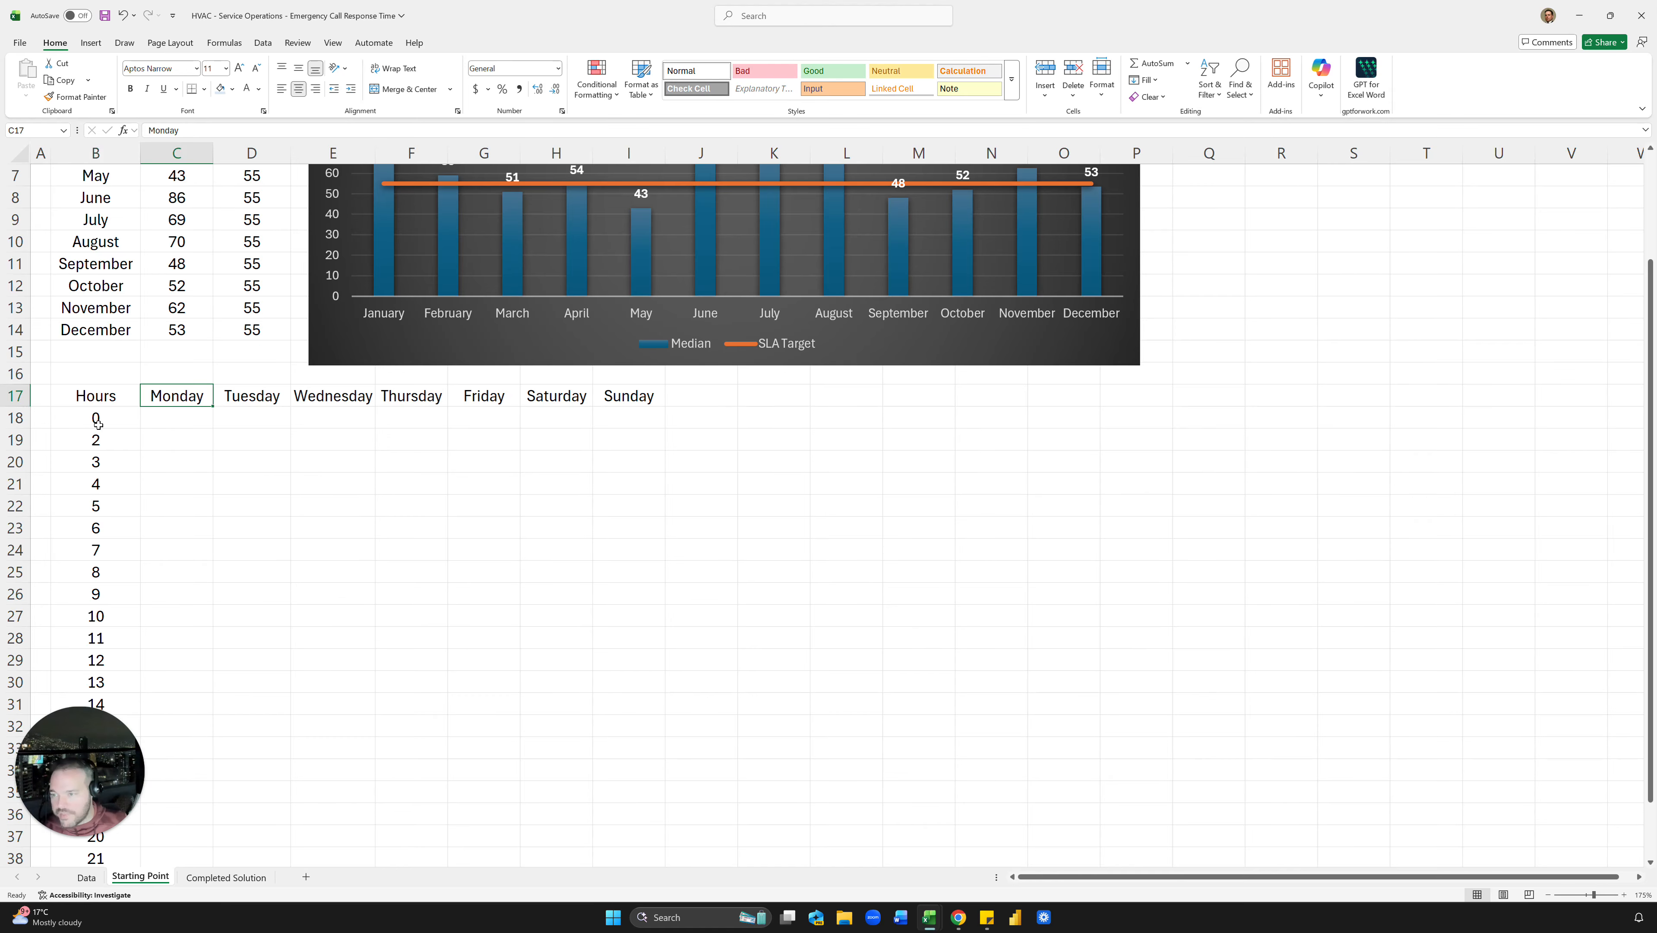
pyautogui.click(98, 423)
pyautogui.click(171, 418)
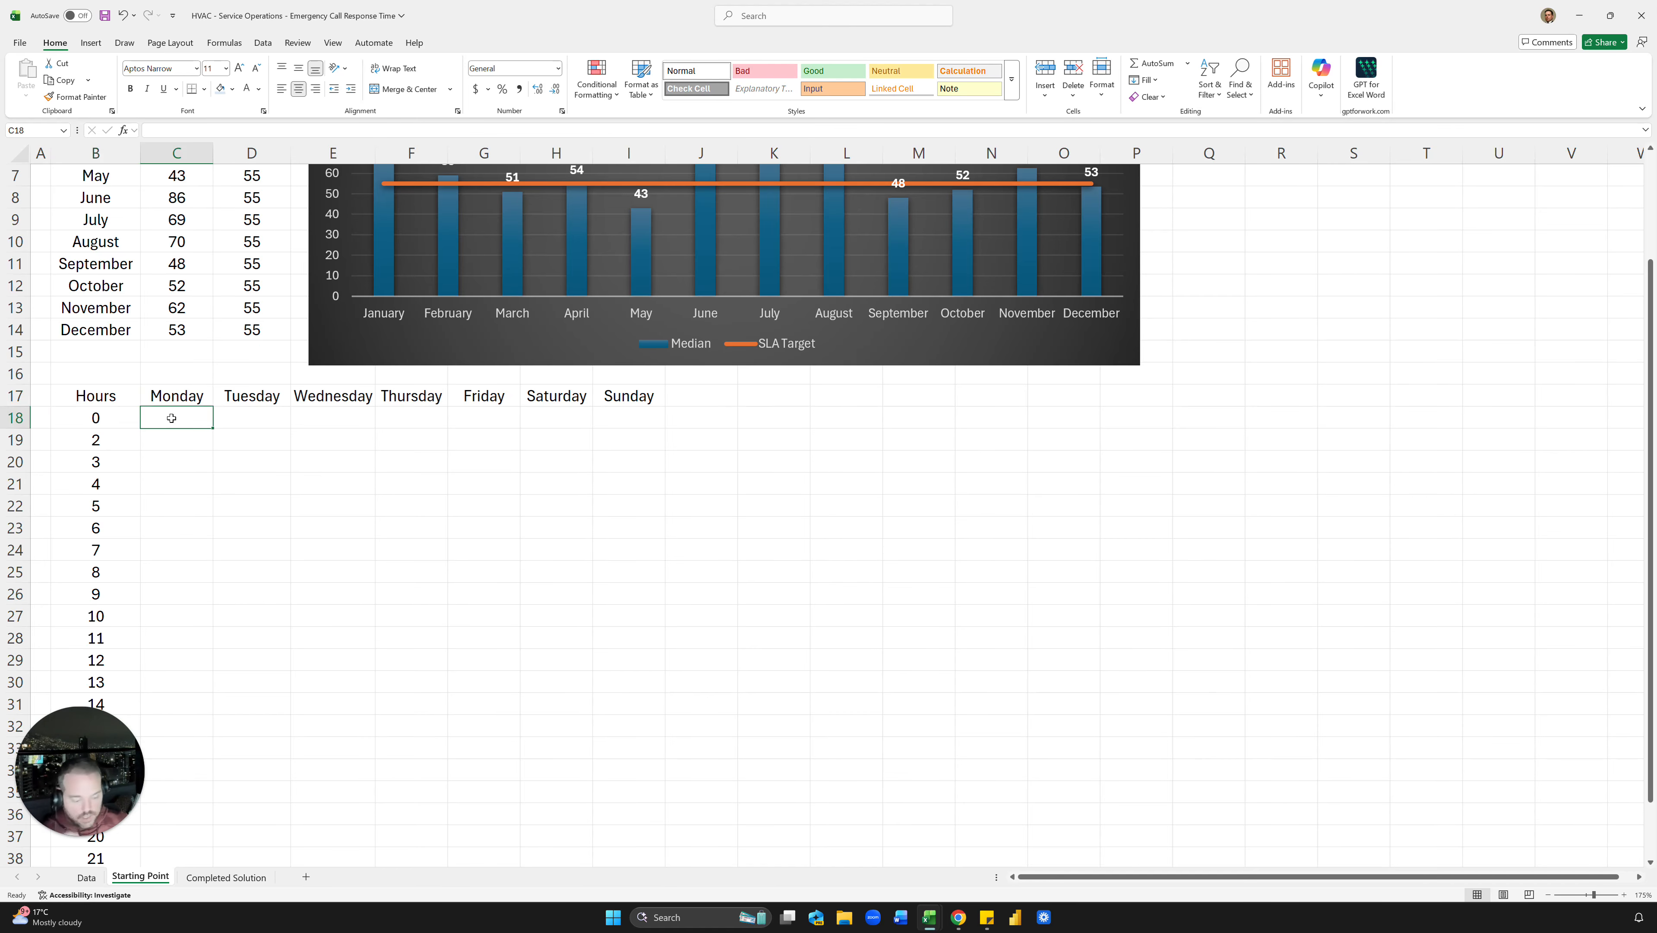
pyautogui.write('=filt')
pyautogui.press('Tab')
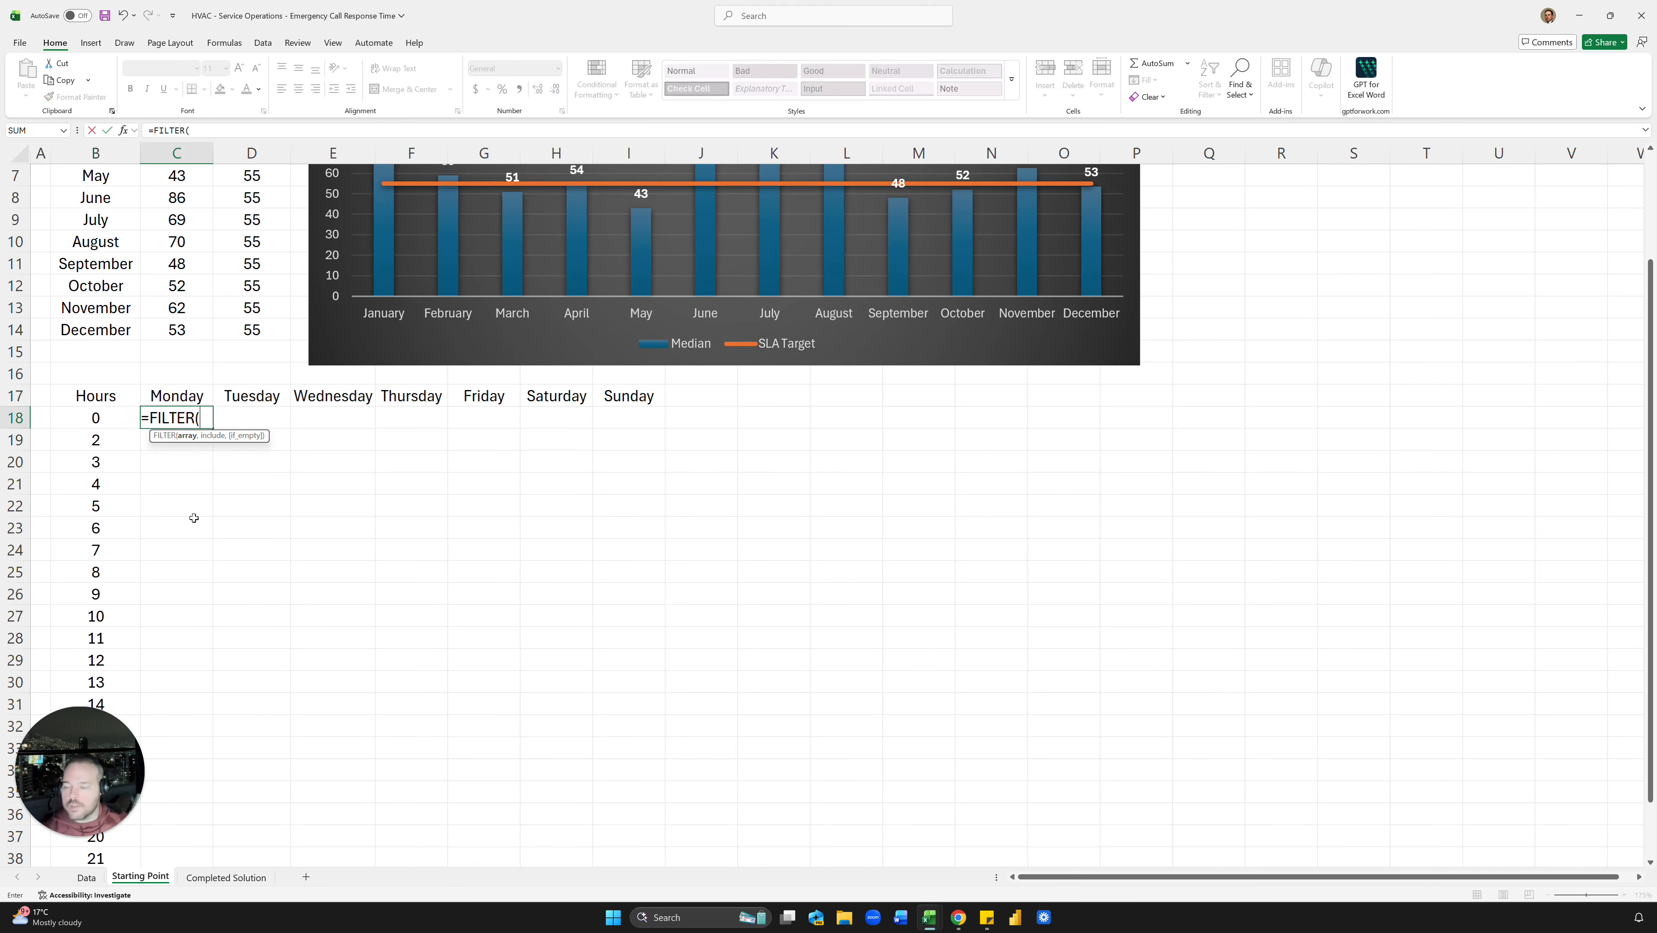
# Step: Make FILTER return Table1[Response_Time_Minutes] and reference Weekday against the locked C$17 header
pyautogui.click(92, 878)
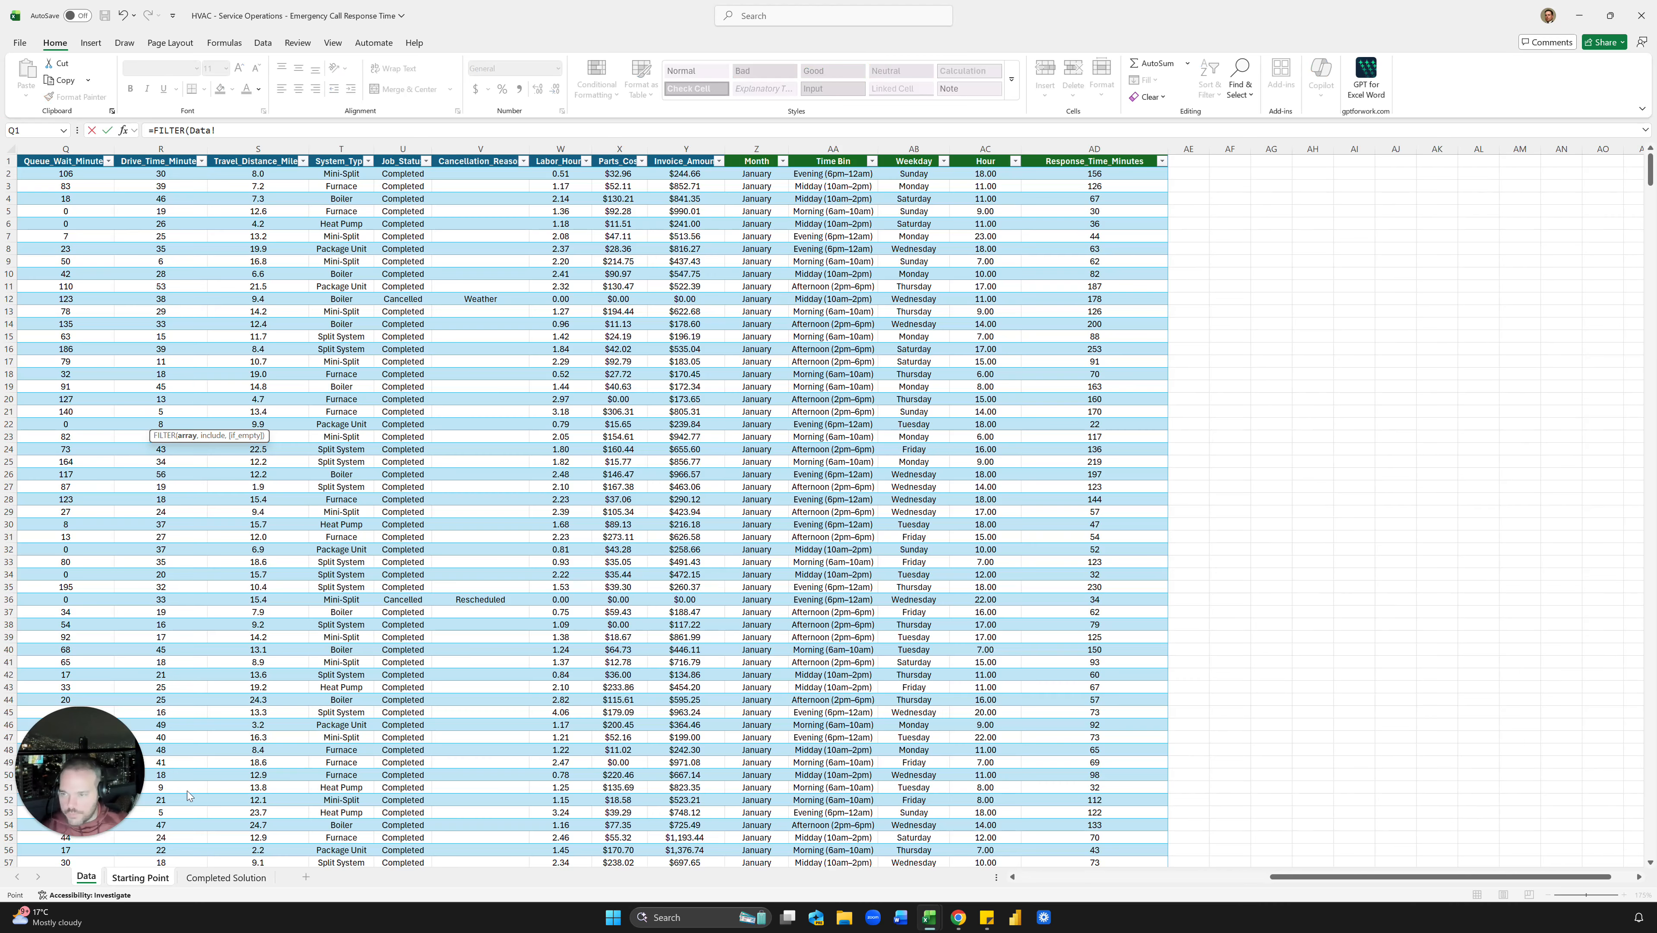
pyautogui.click(1097, 153)
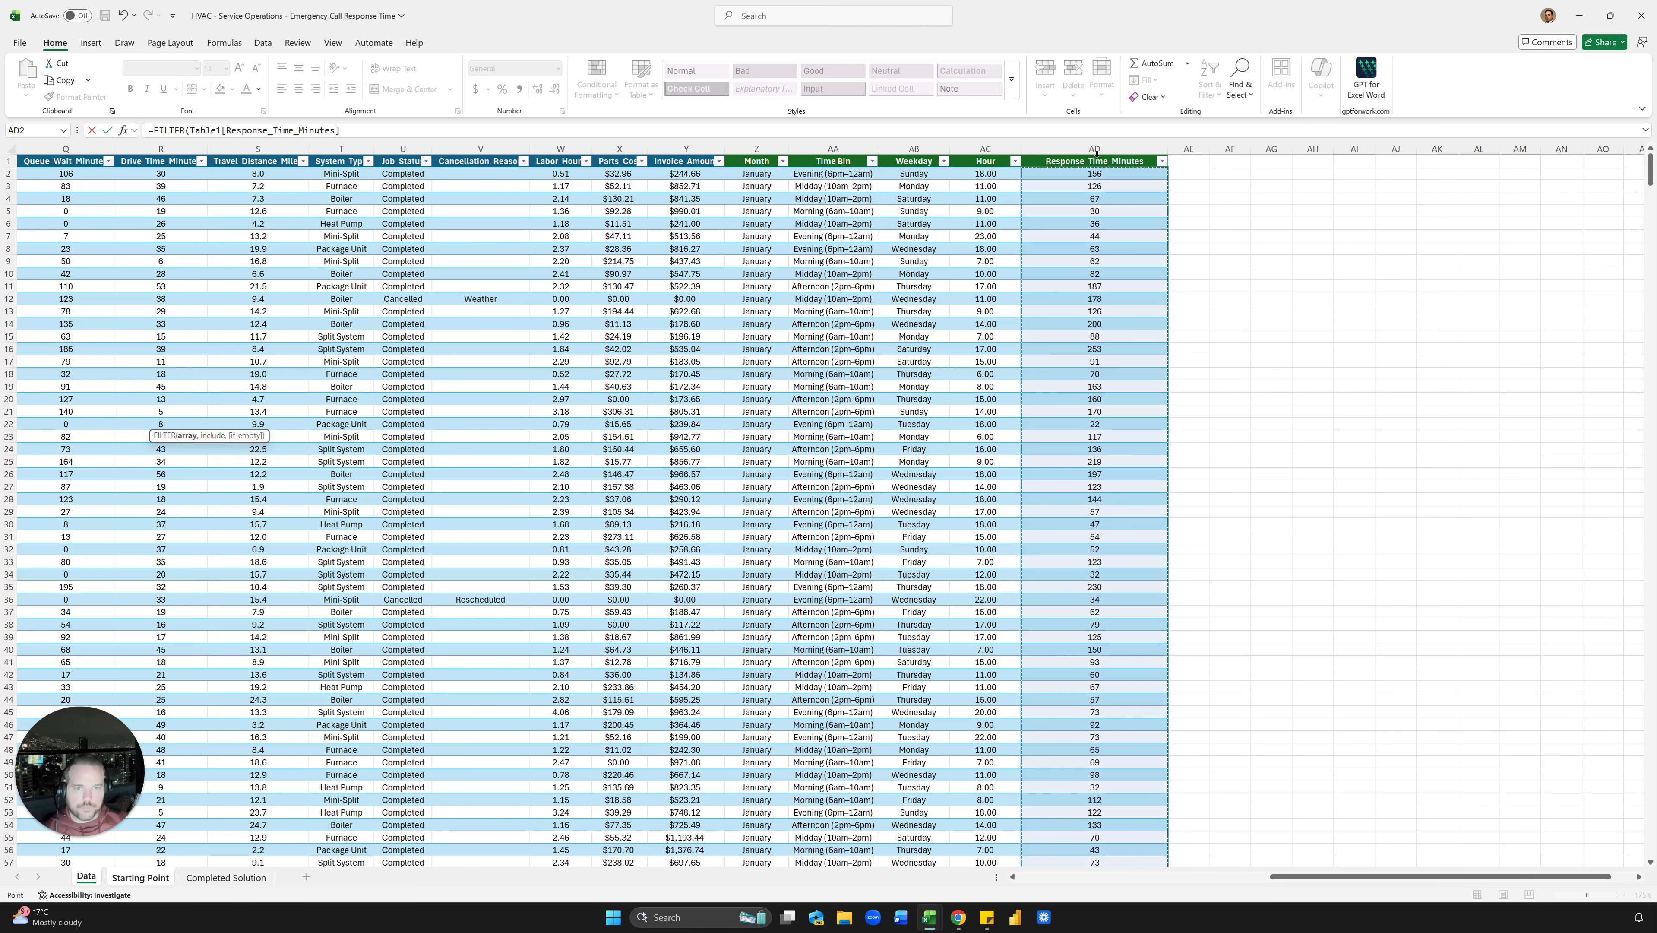
pyautogui.write(',')
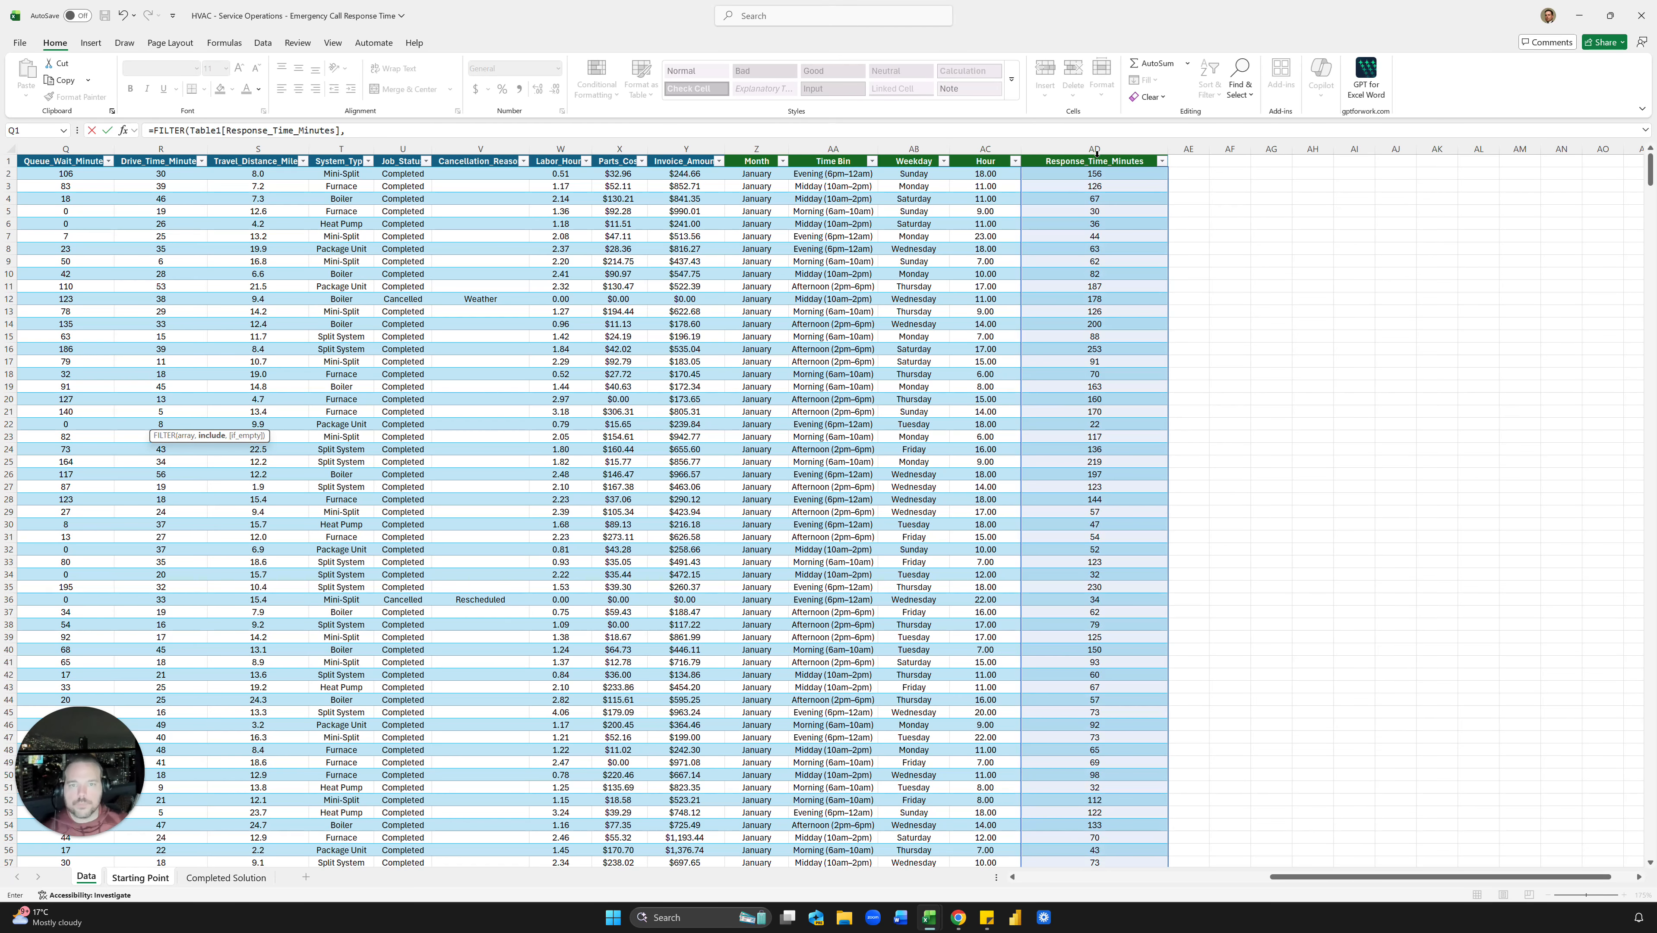
pyautogui.click(908, 153)
pyautogui.write(',')
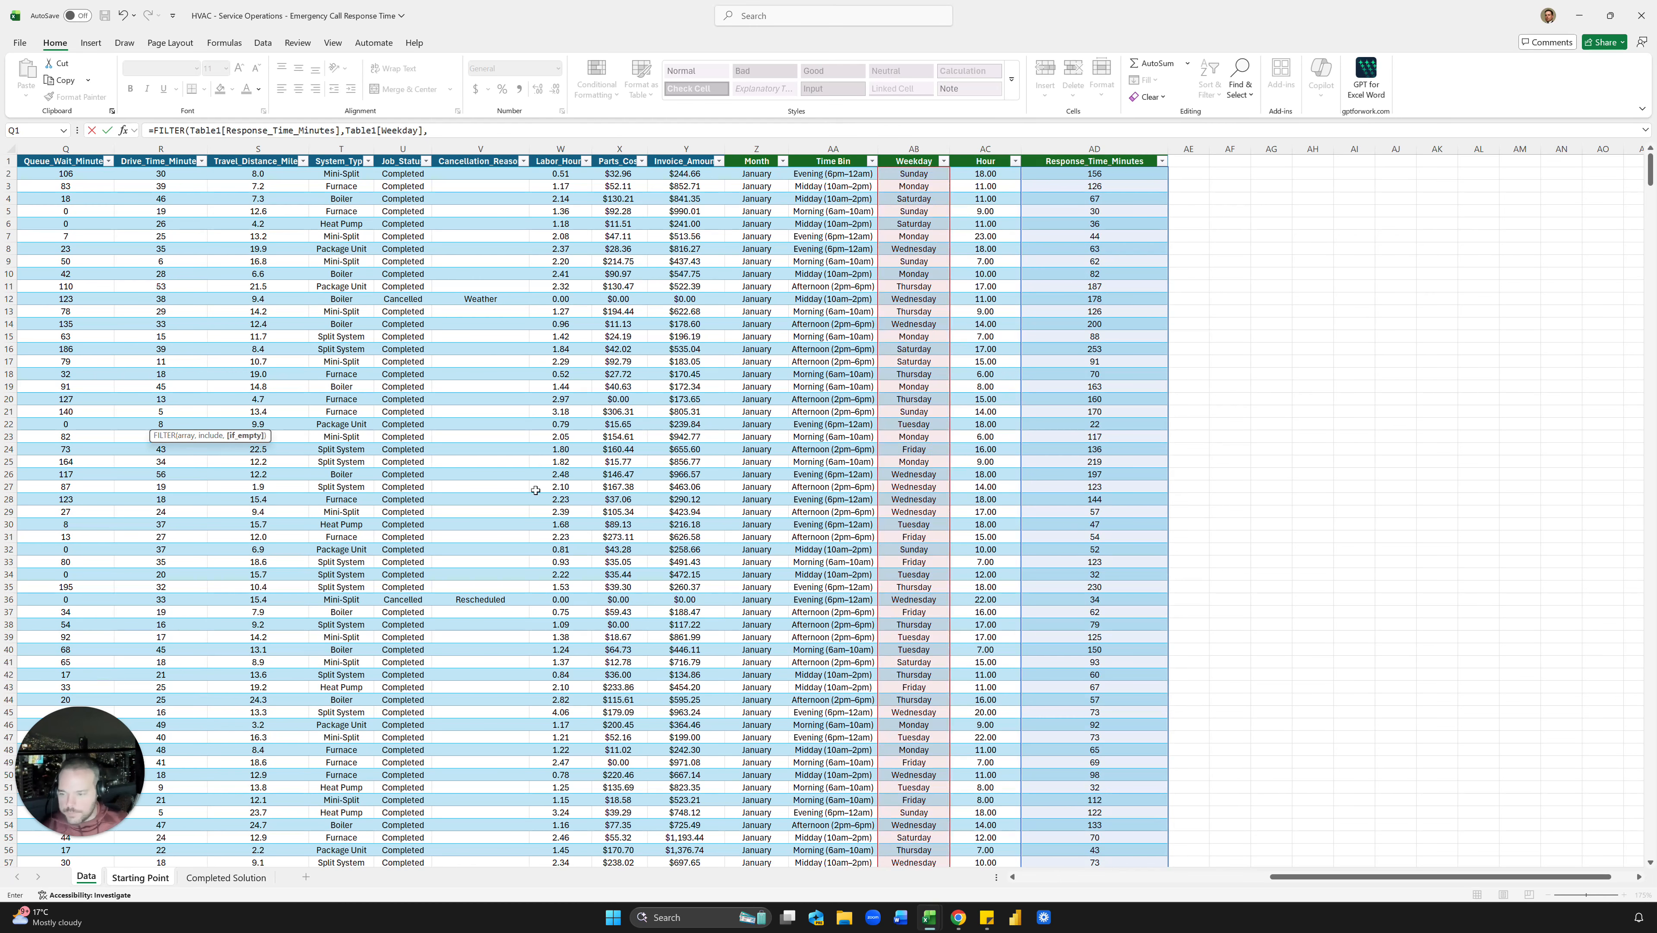
pyautogui.hotkey('ctrl', 'pagedown')
pyautogui.click(195, 395)
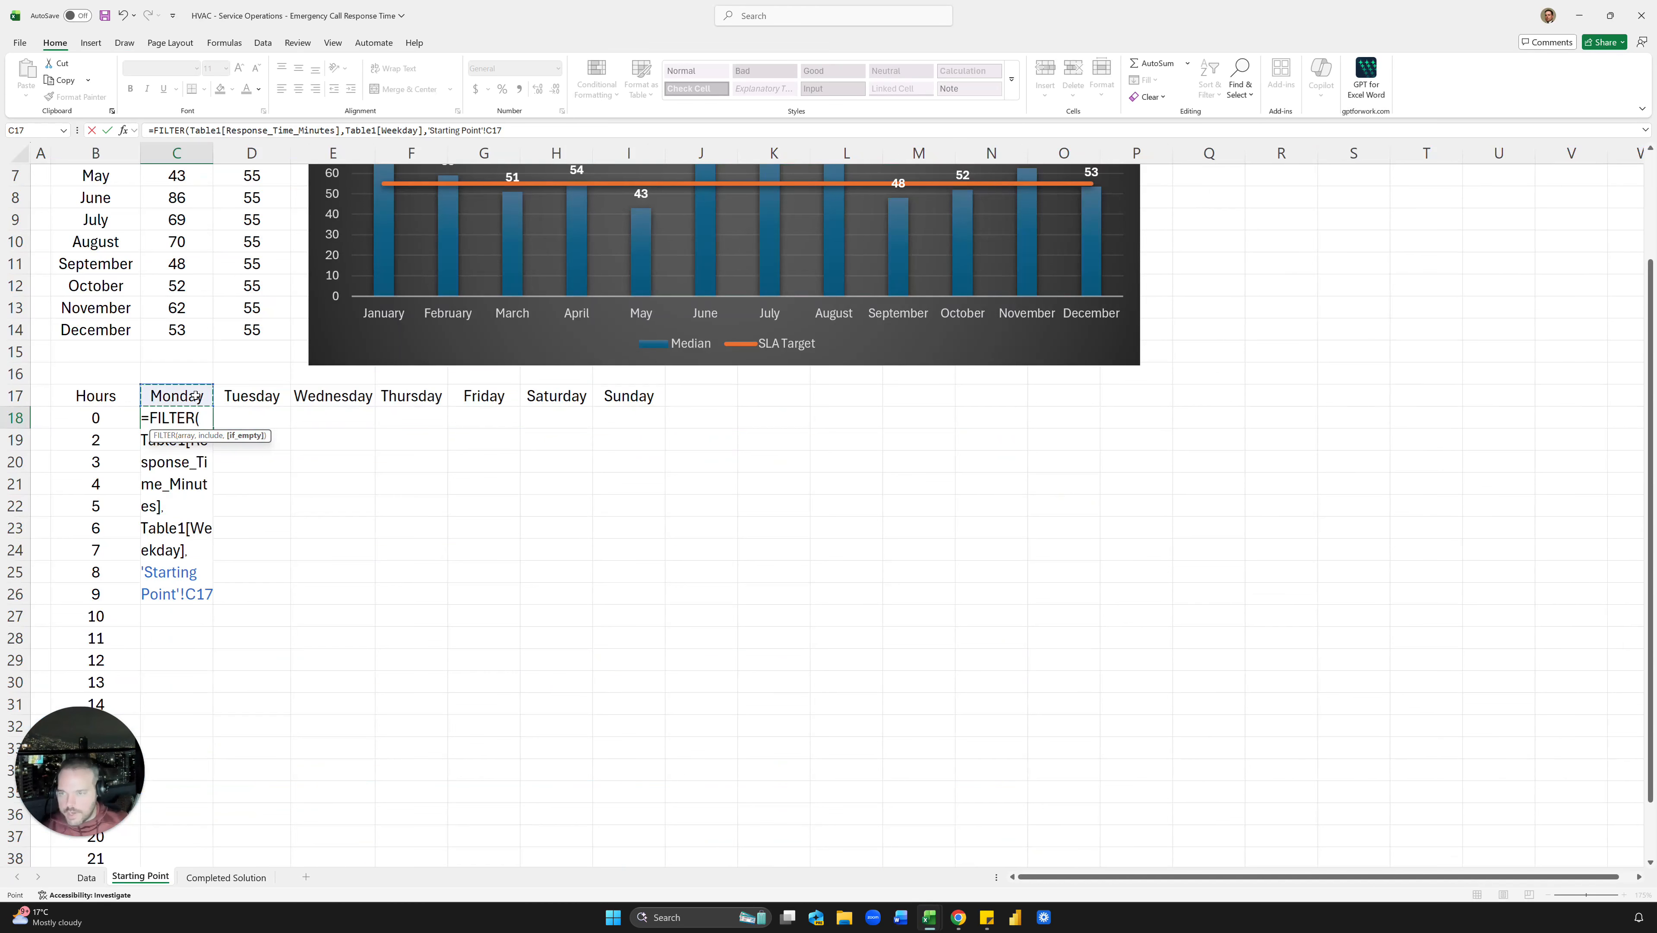
pyautogui.press('F4')
pyautogui.press('F4')
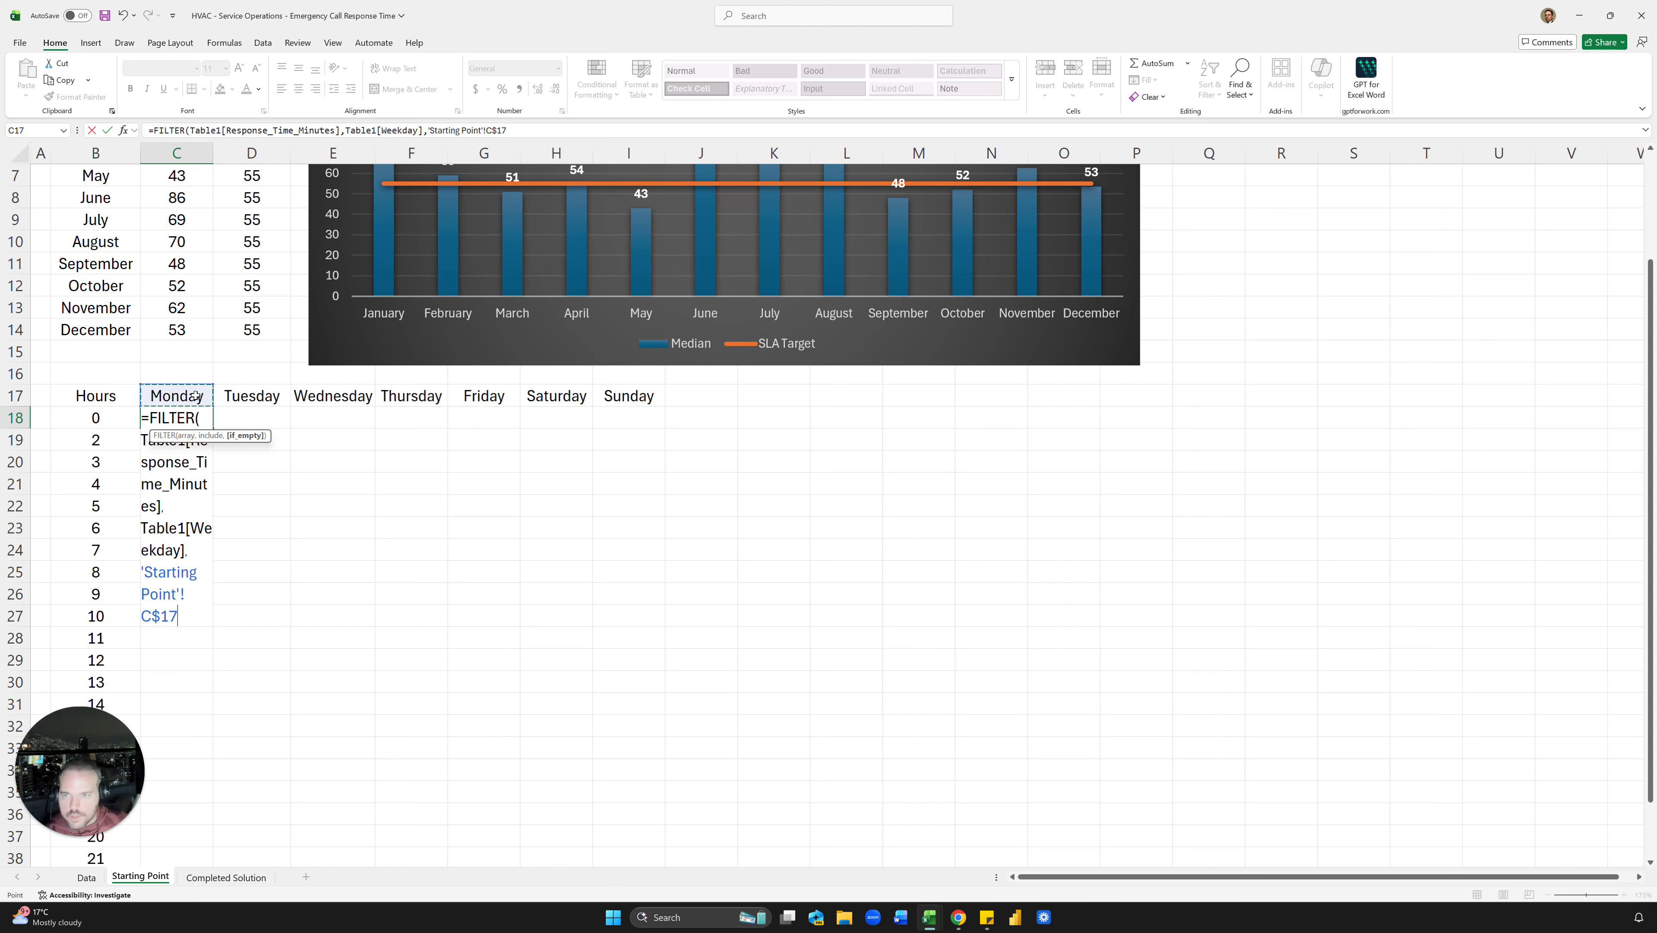
# Step: Turn the criteria into Table1[Weekday]=C$17 and Table1[Hour]=$B18
pyautogui.click(489, 131)
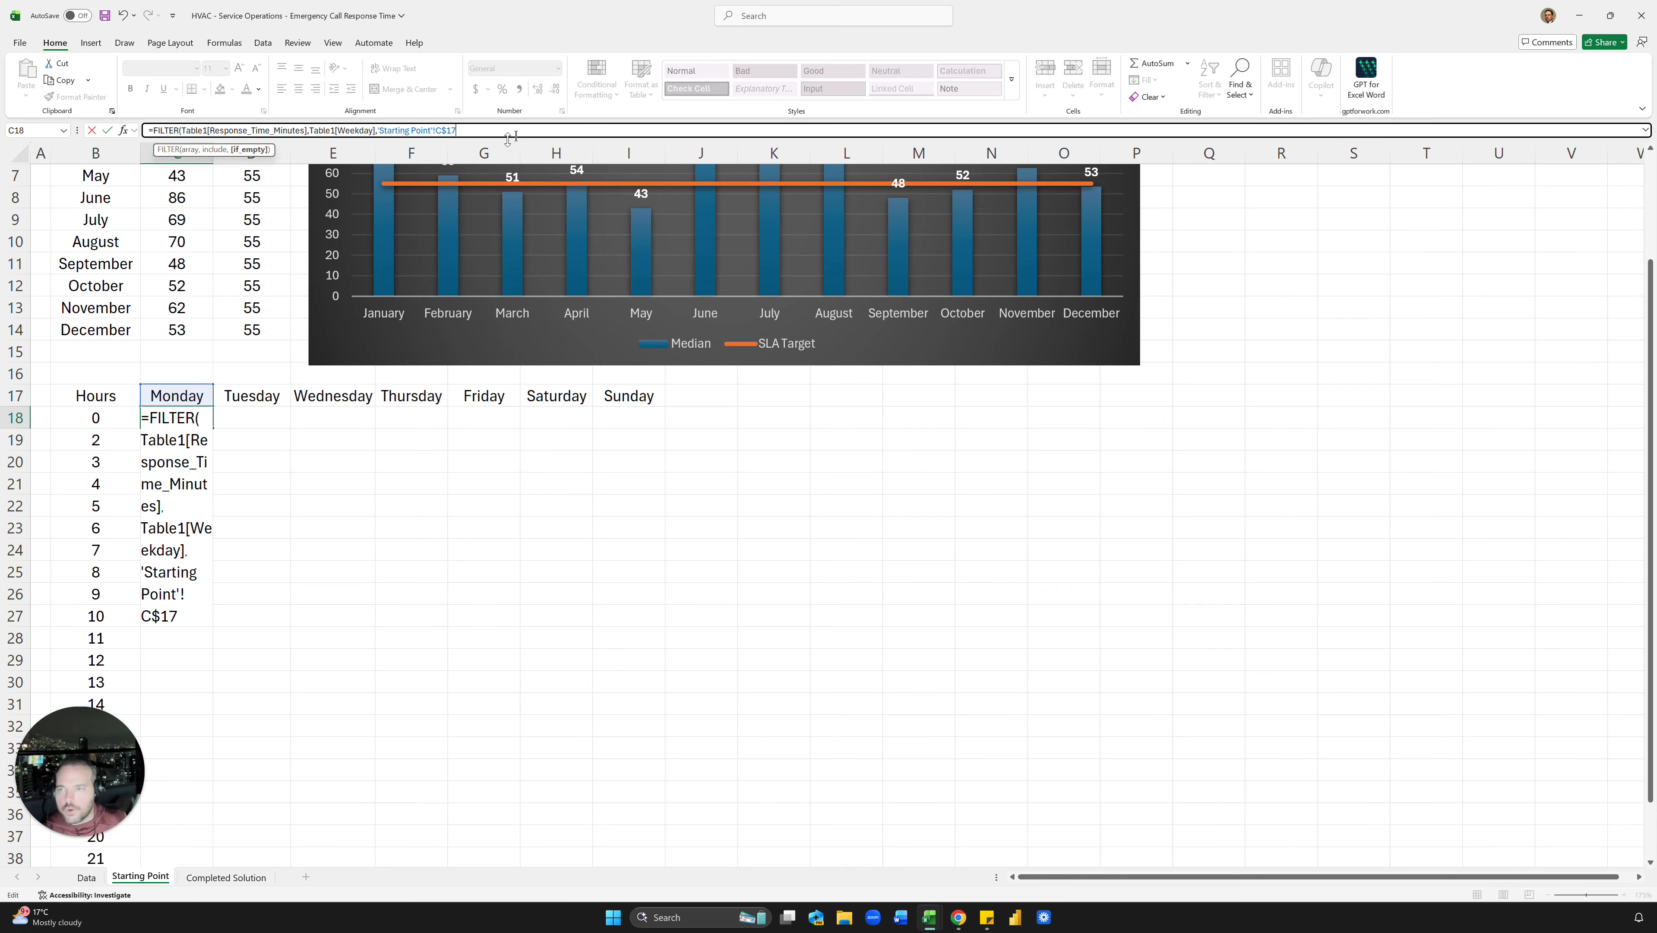
pyautogui.click(377, 131)
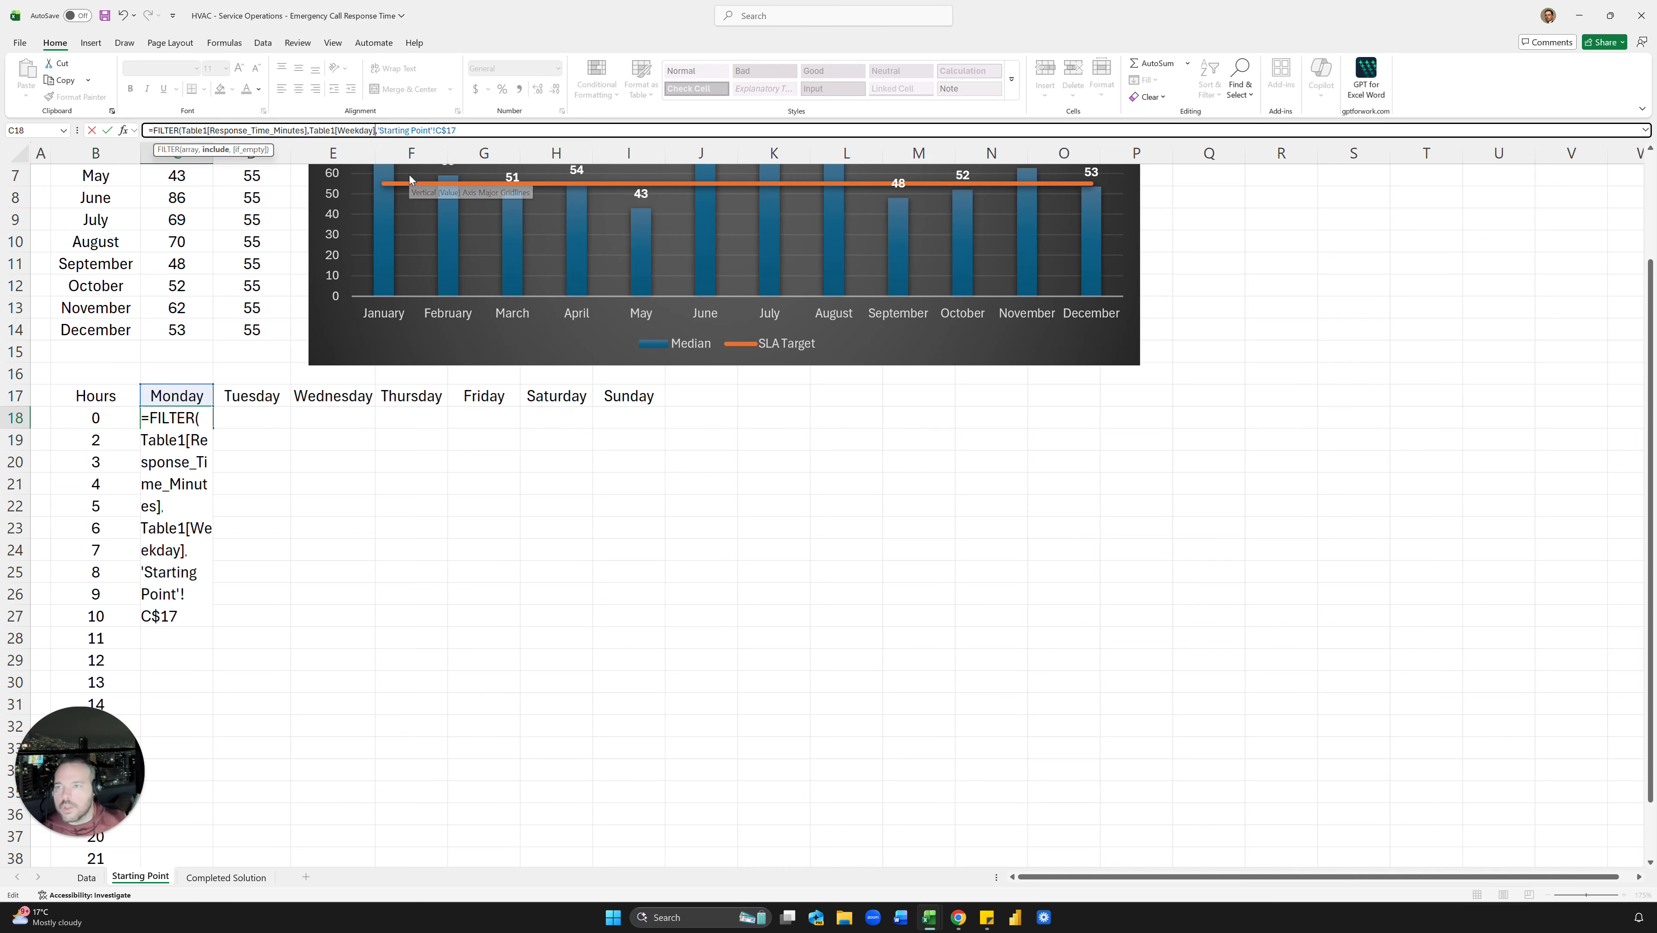
pyautogui.press('Delete')
pyautogui.write('=')
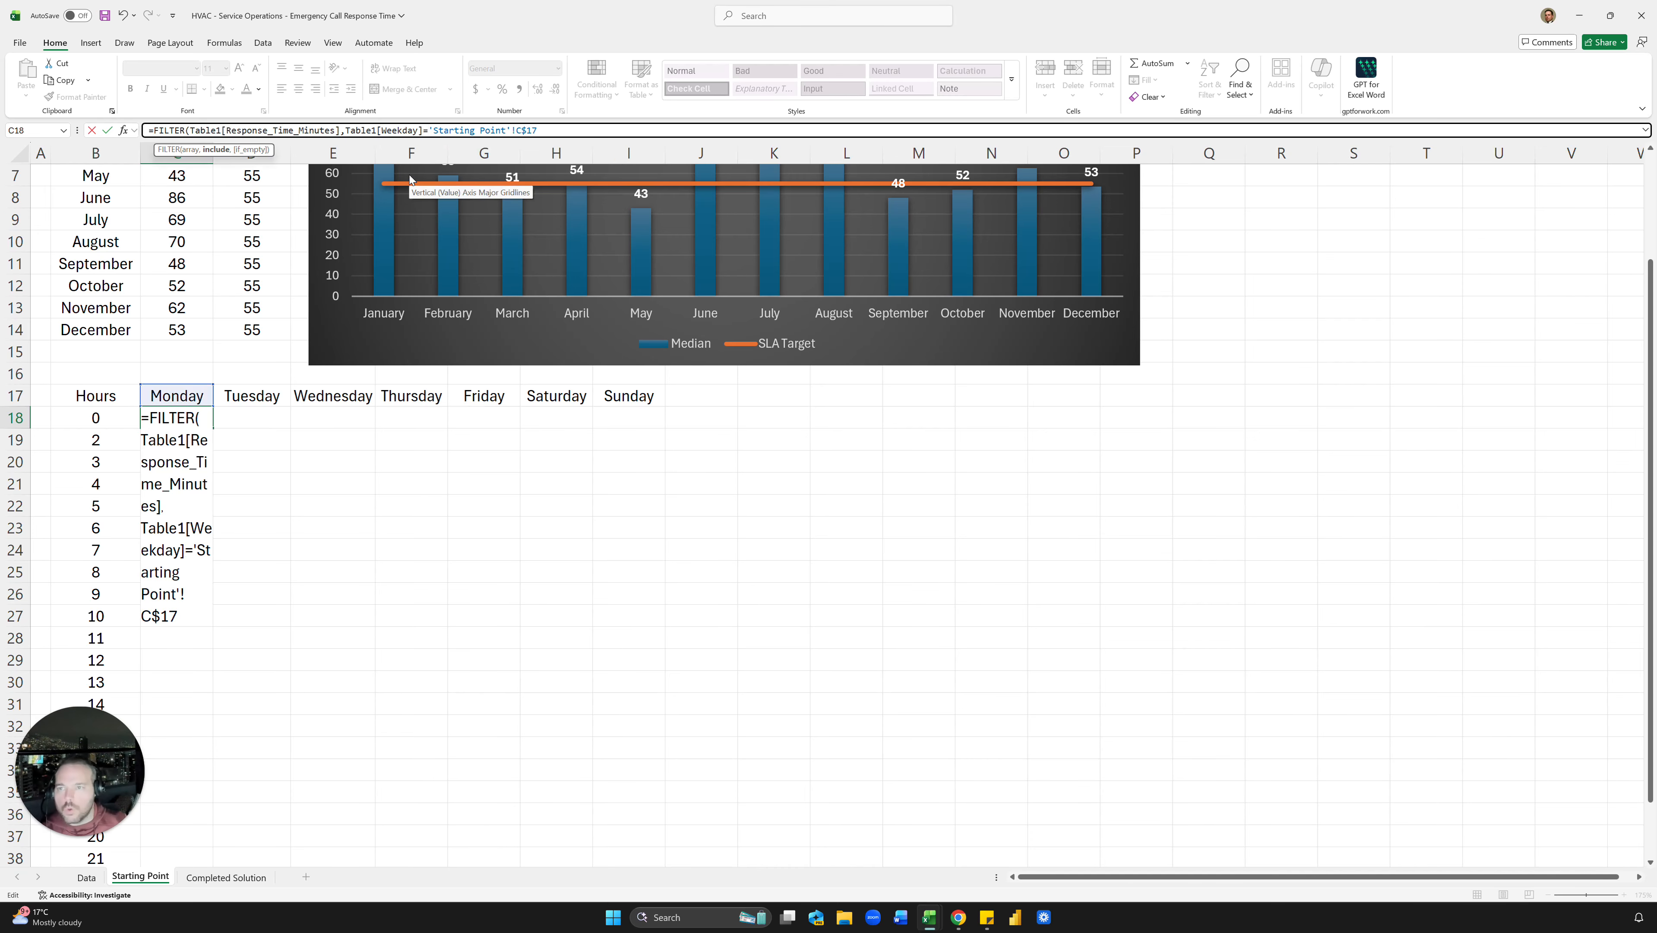
pyautogui.click(559, 128)
pyautogui.write(',')
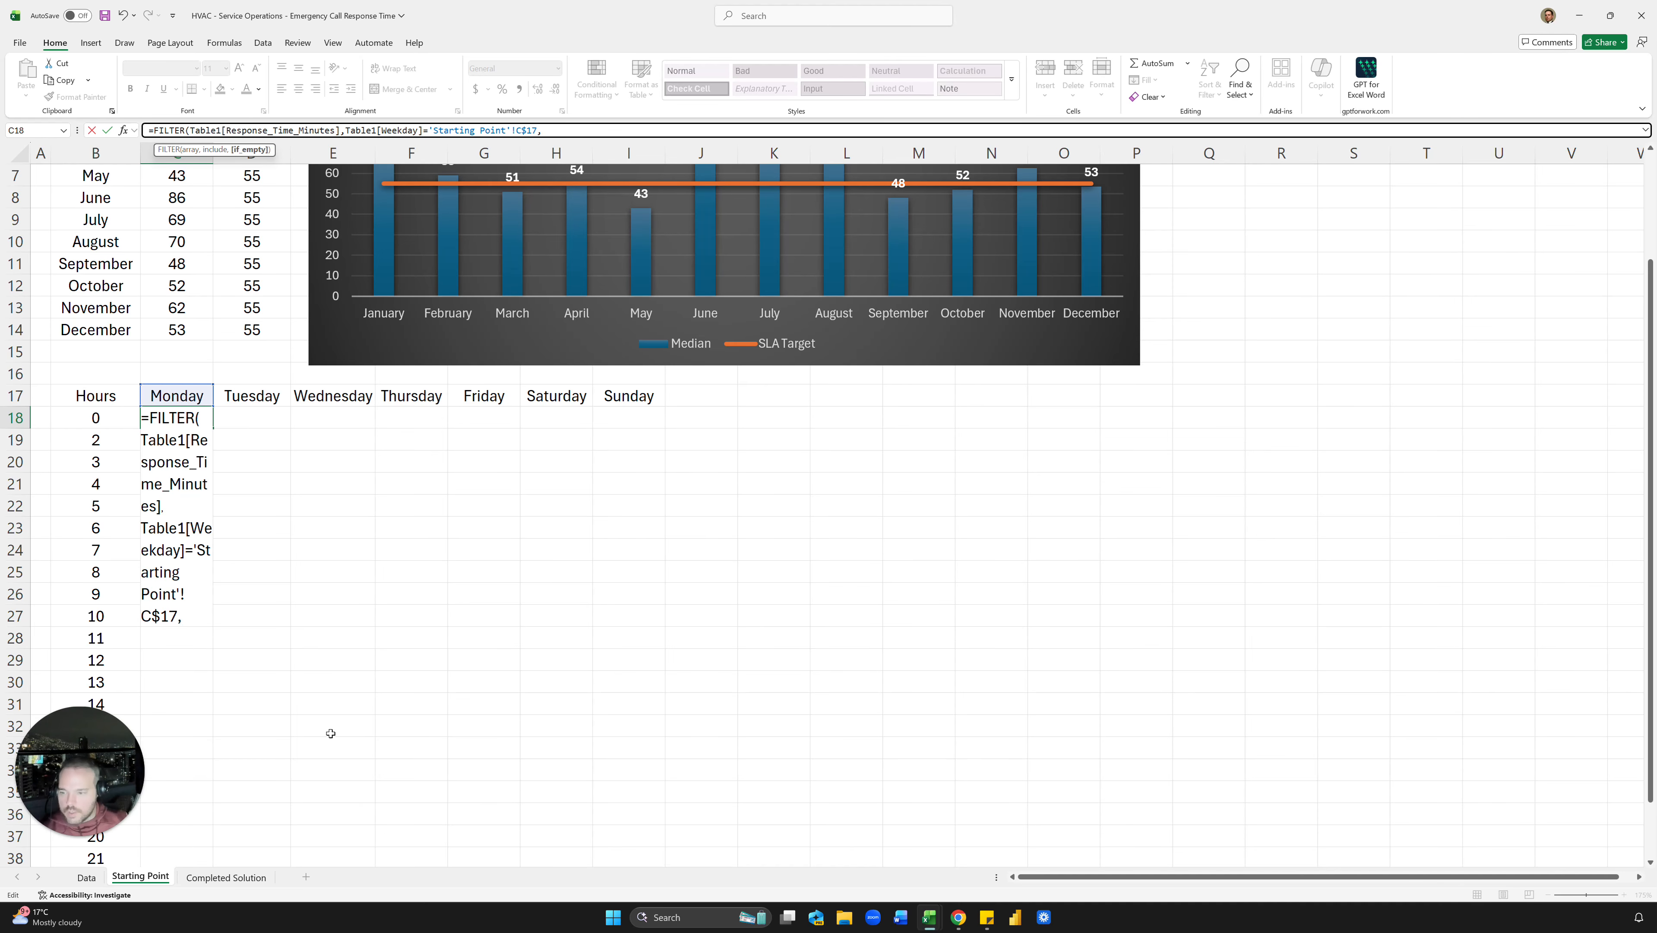
pyautogui.click(86, 877)
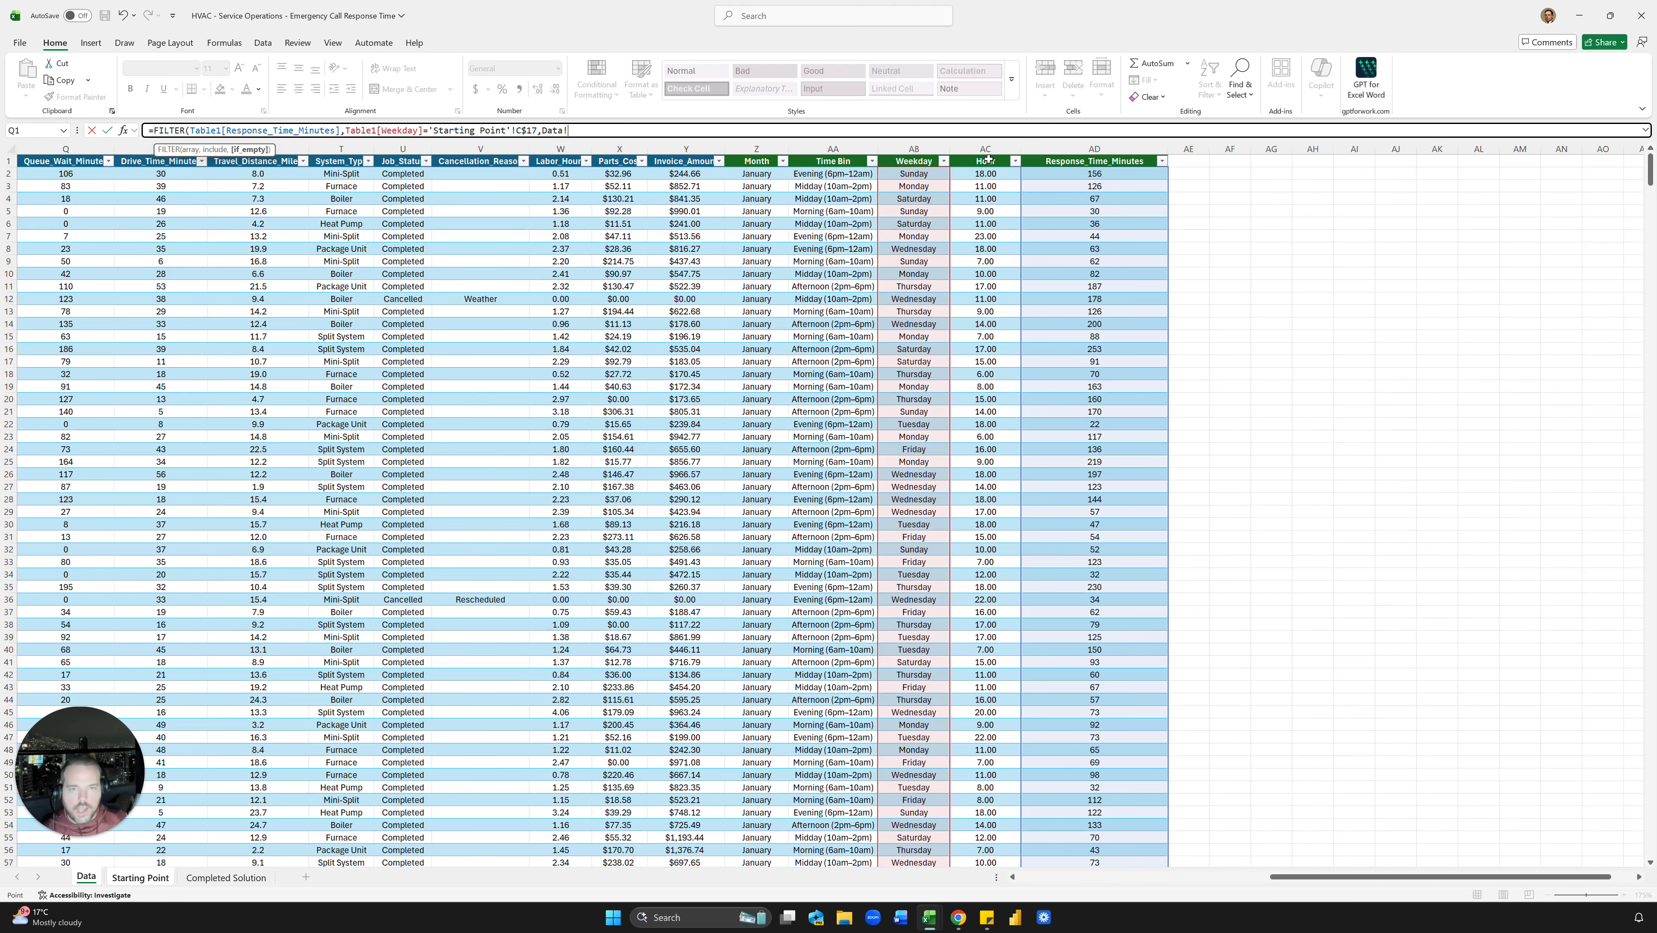
pyautogui.click(988, 154)
pyautogui.write('=')
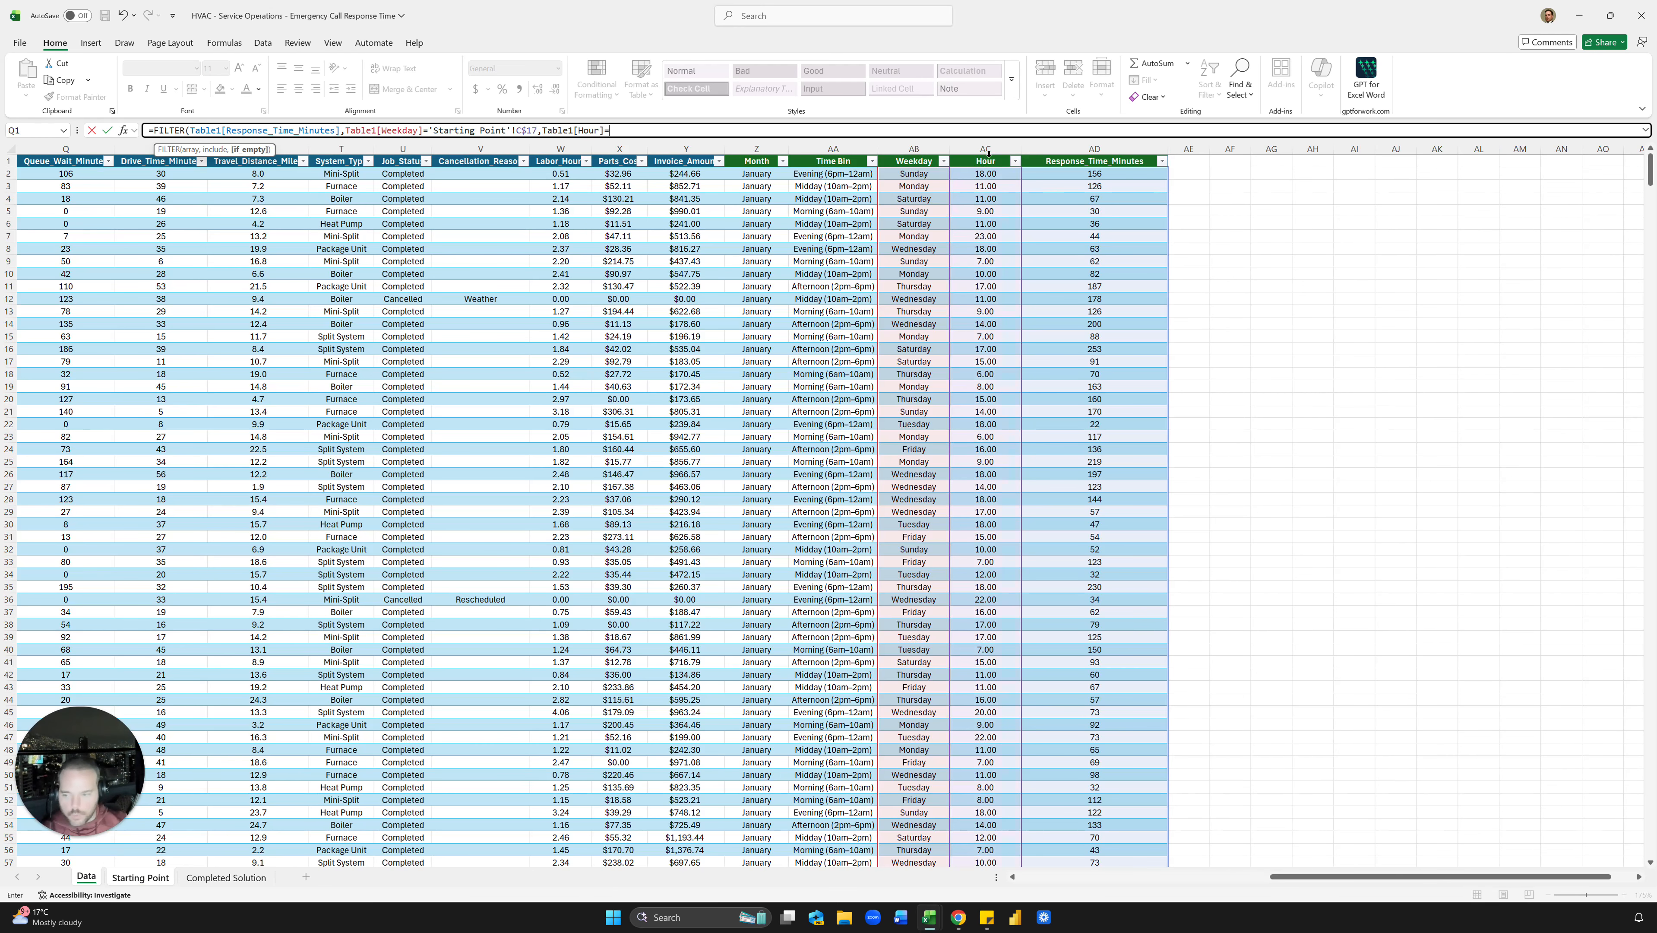
pyautogui.click(140, 877)
pyautogui.click(113, 423)
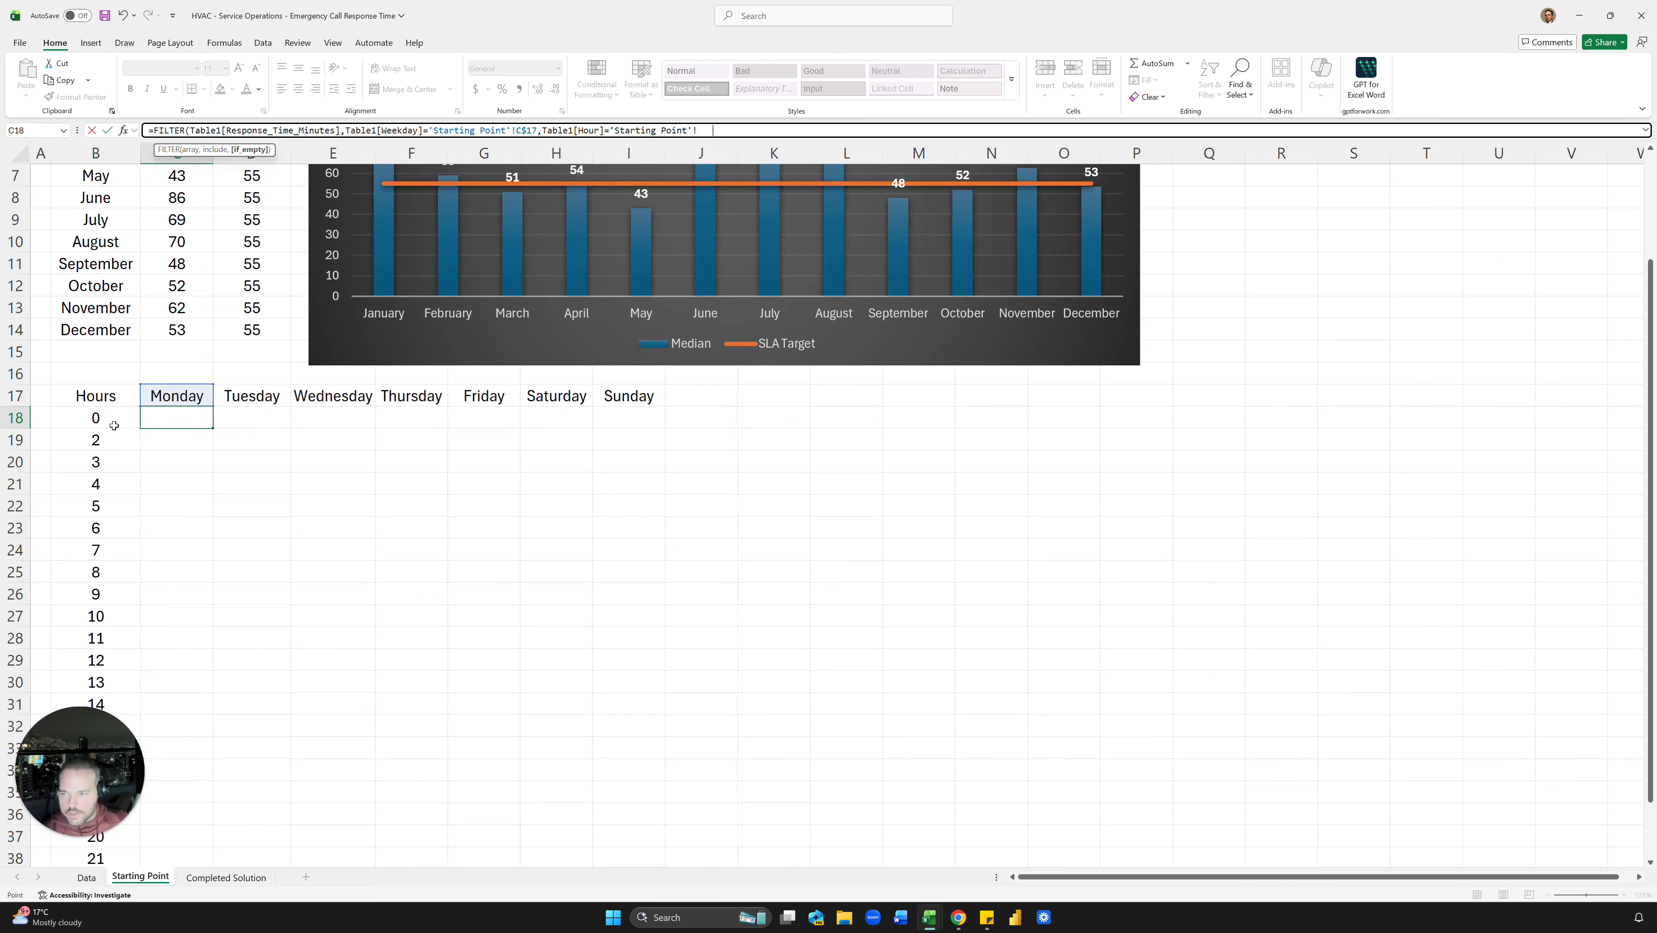
pyautogui.press('F4')
pyautogui.press('F4')
pyautogui.press('F4')
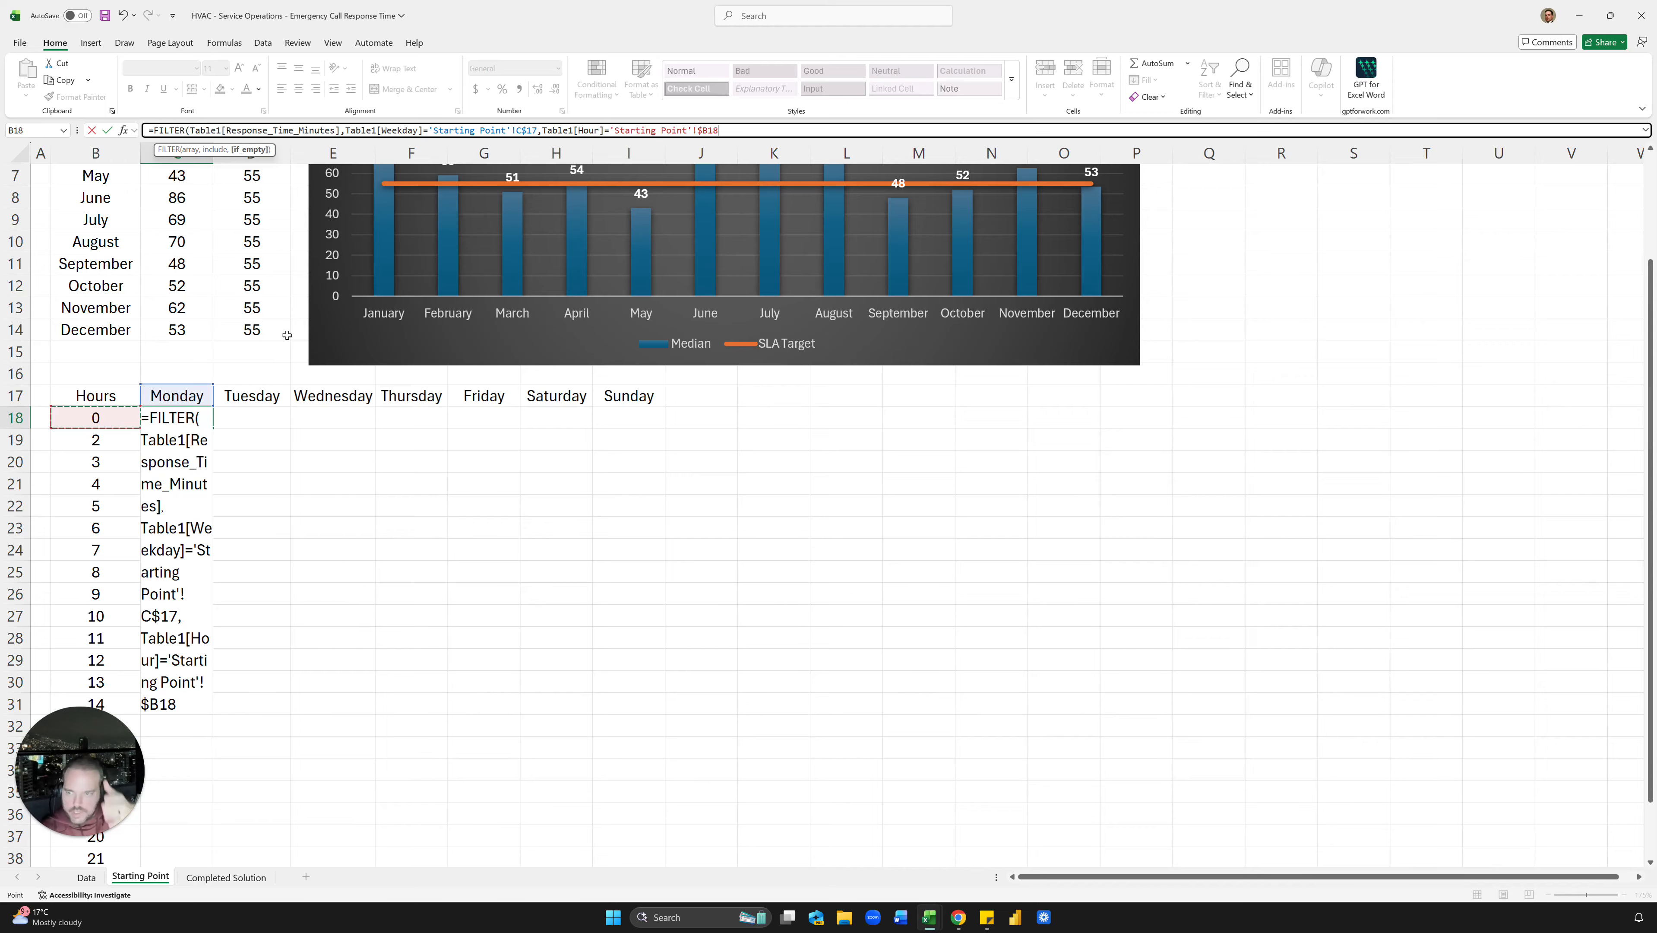
# Step: Join the weekday and hour conditions with * instead of a comma
pyautogui.moveTo(457, 223)
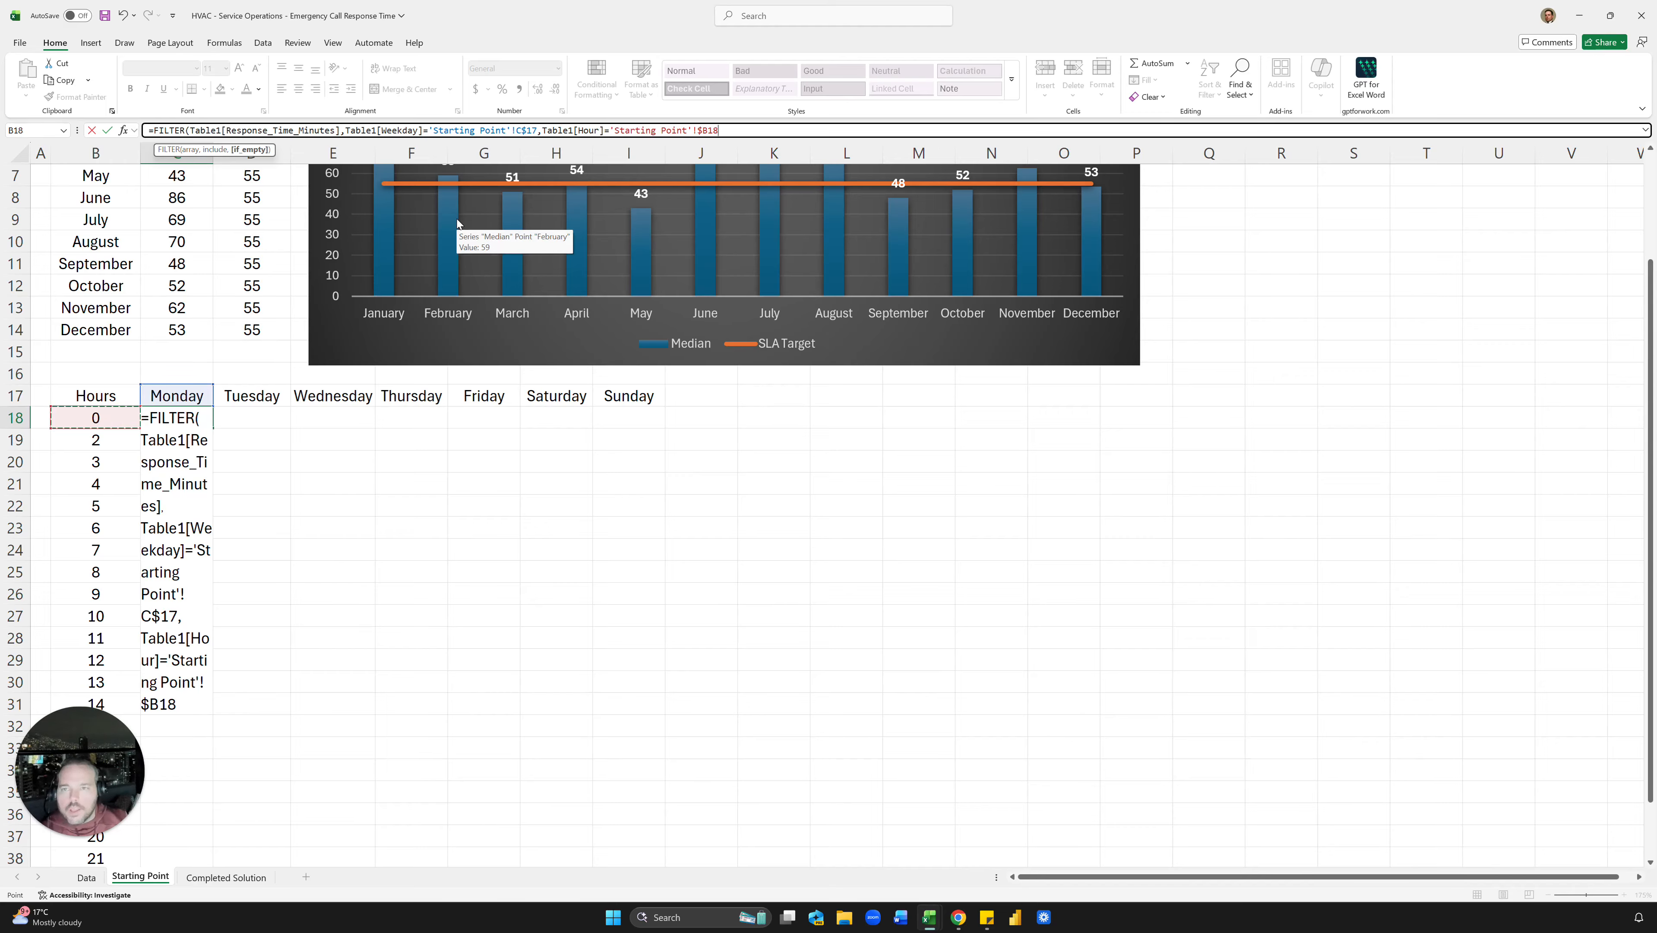
pyautogui.click(542, 130)
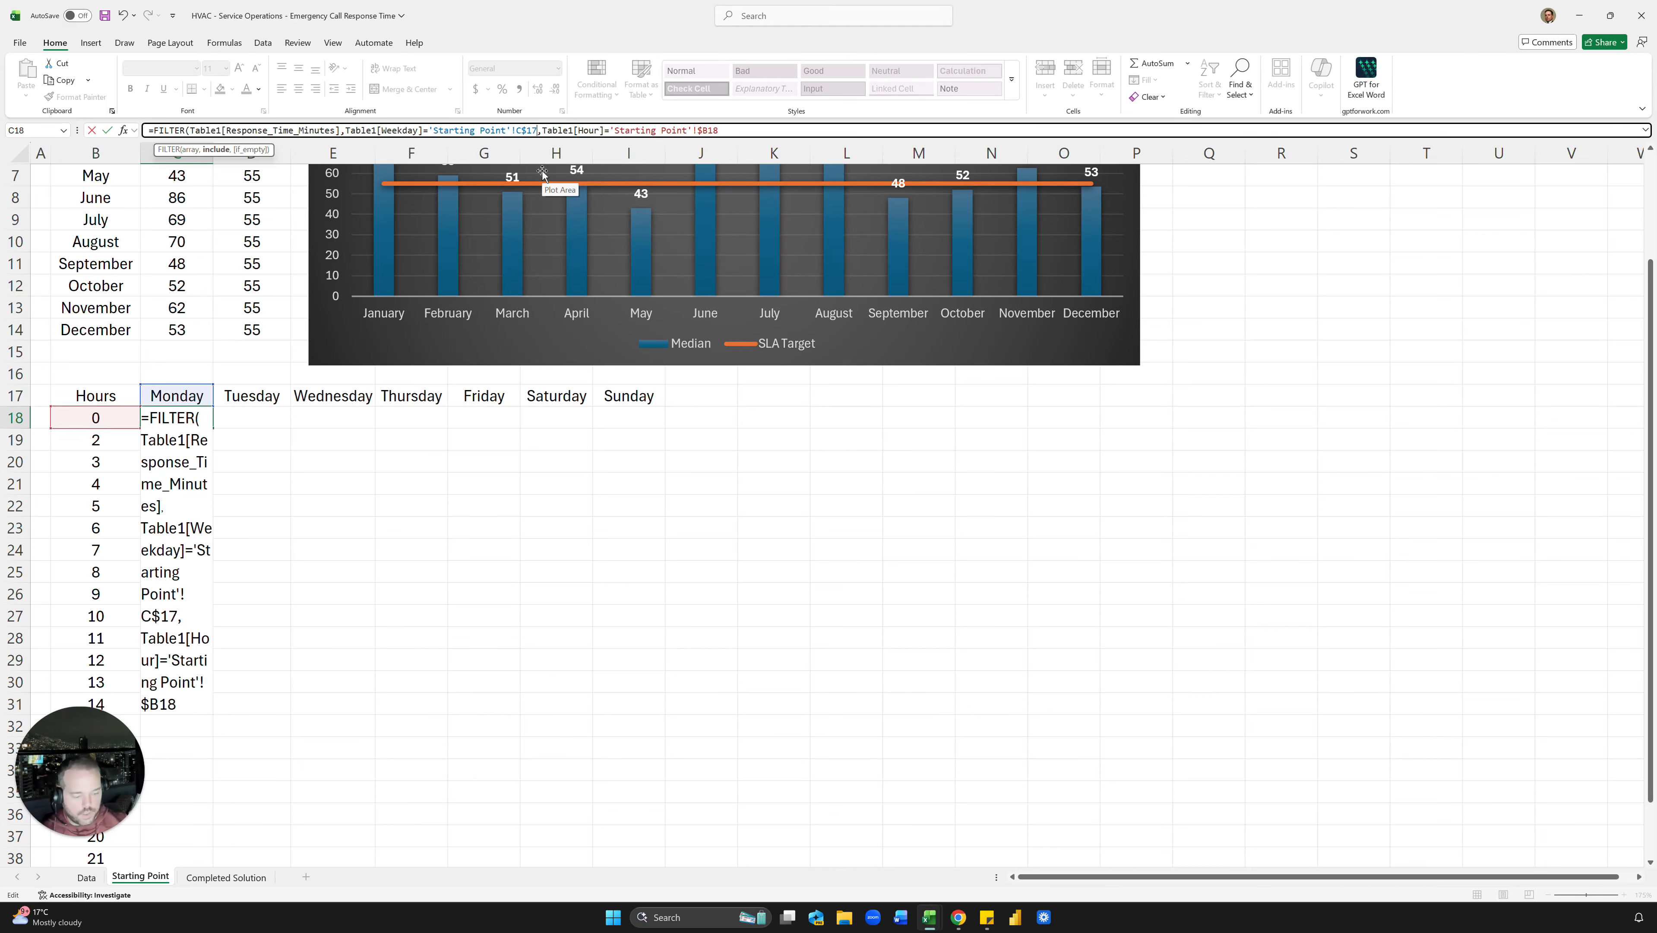
pyautogui.press('BackSpace')
pyautogui.write('*')
pyautogui.click(718, 130)
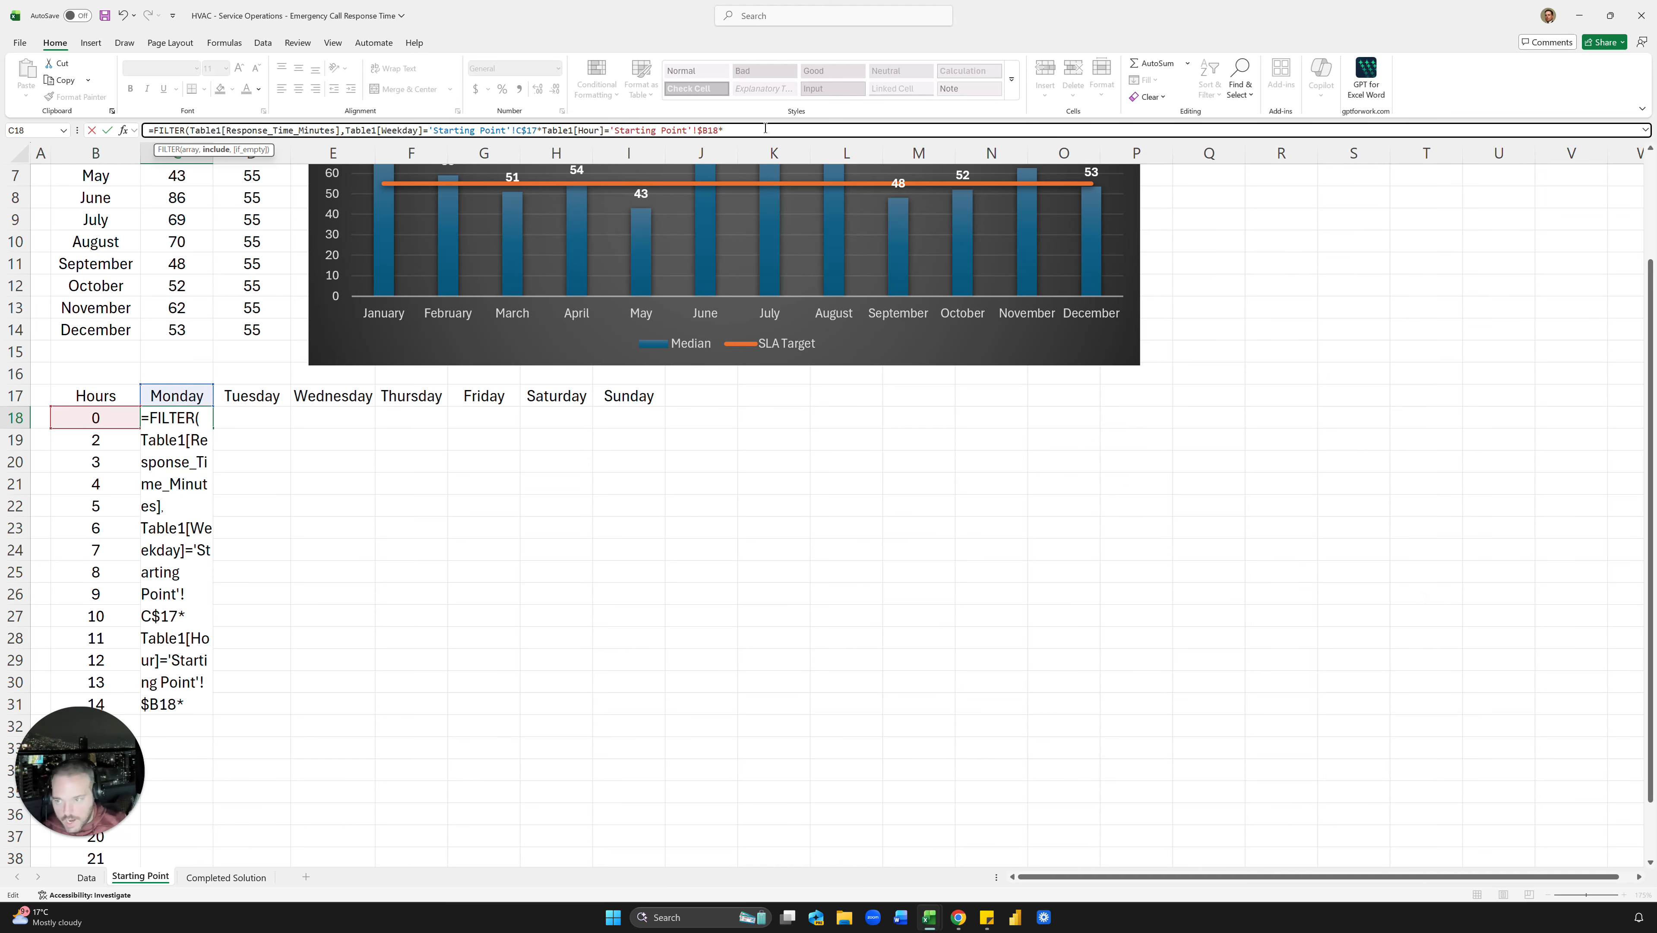
# Step: Add Job_Status="Completed" and Emergency Call_Type conditions to the C18 FILTER formula
pyautogui.click(81, 872)
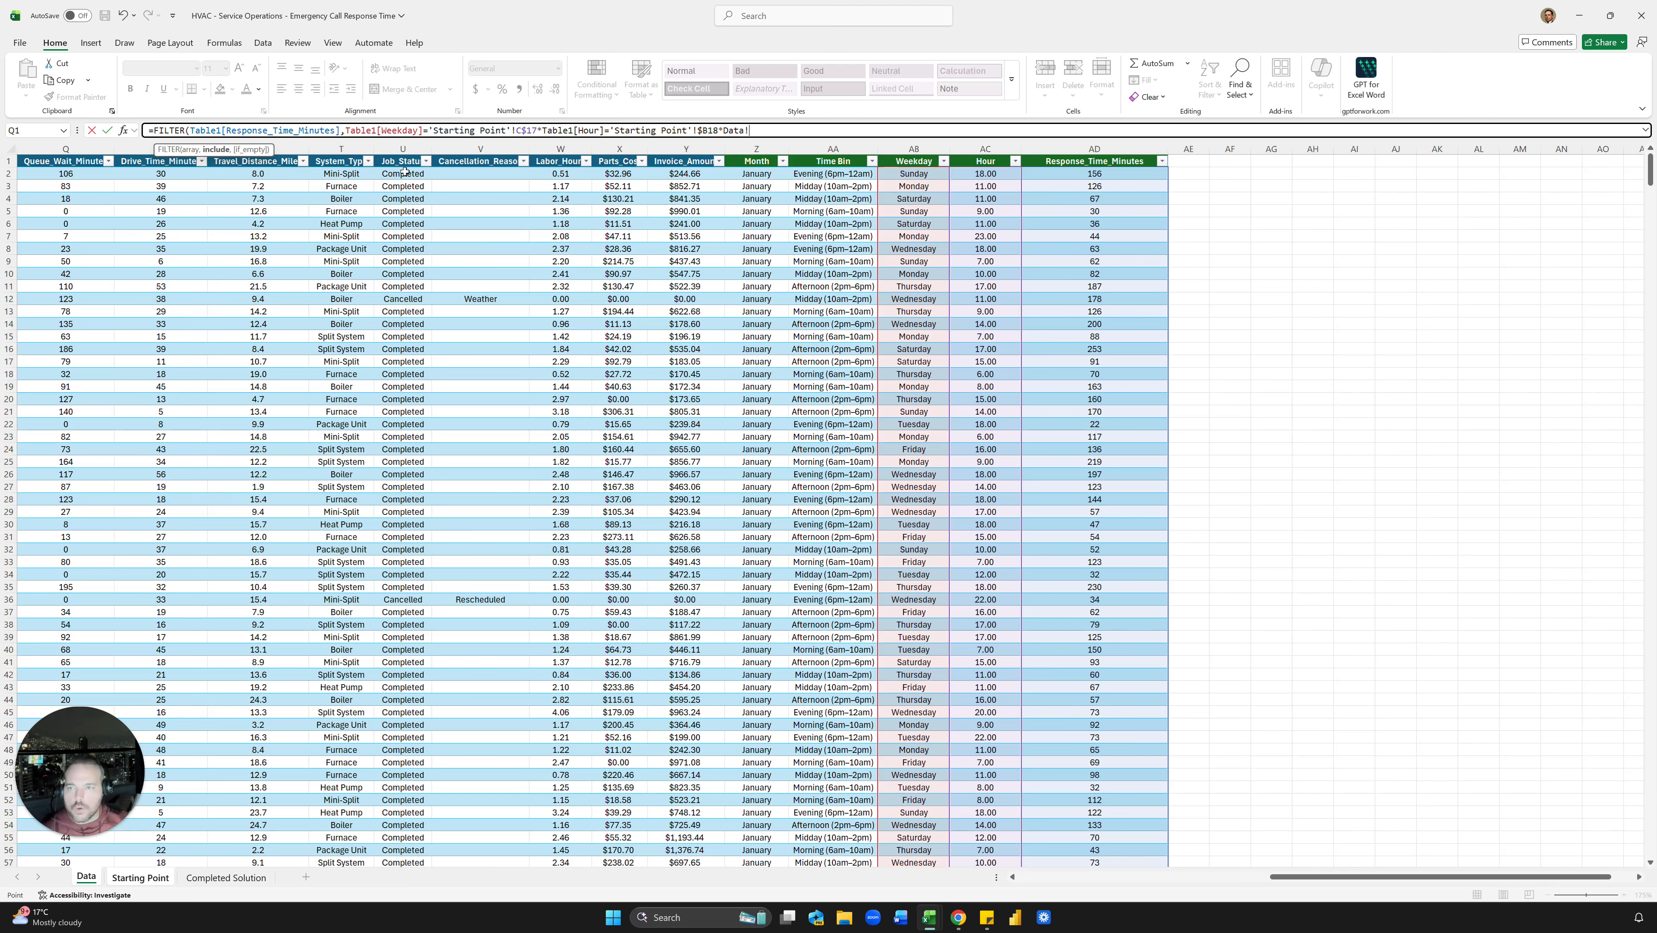
pyautogui.click(401, 152)
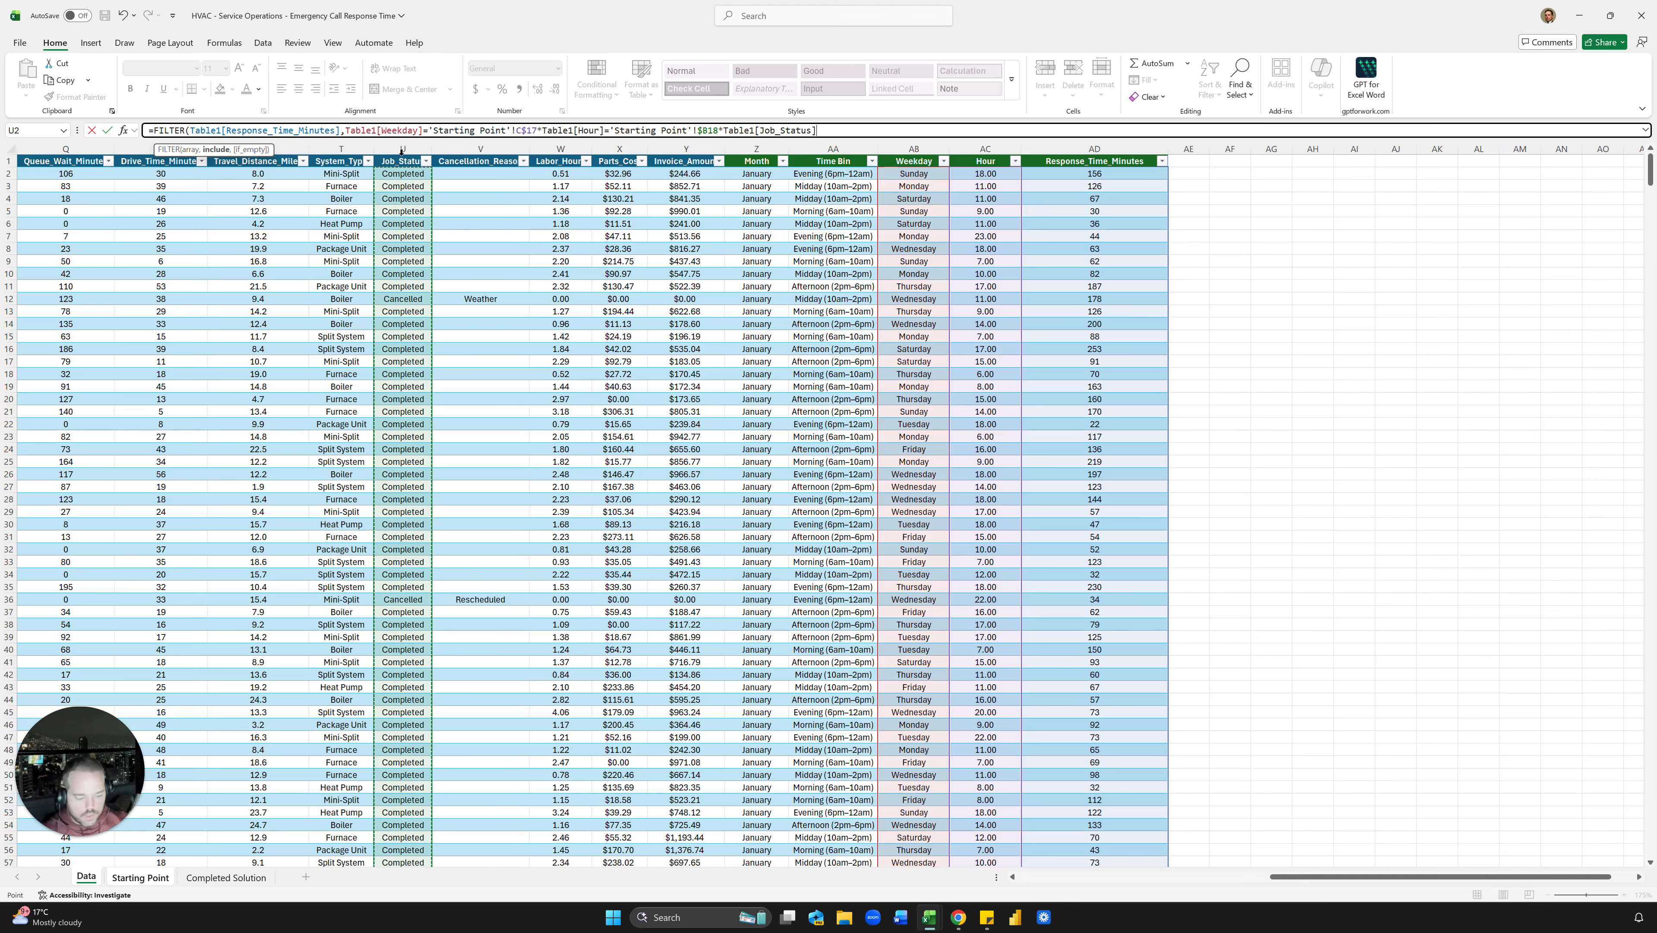
pyautogui.write('="Co')
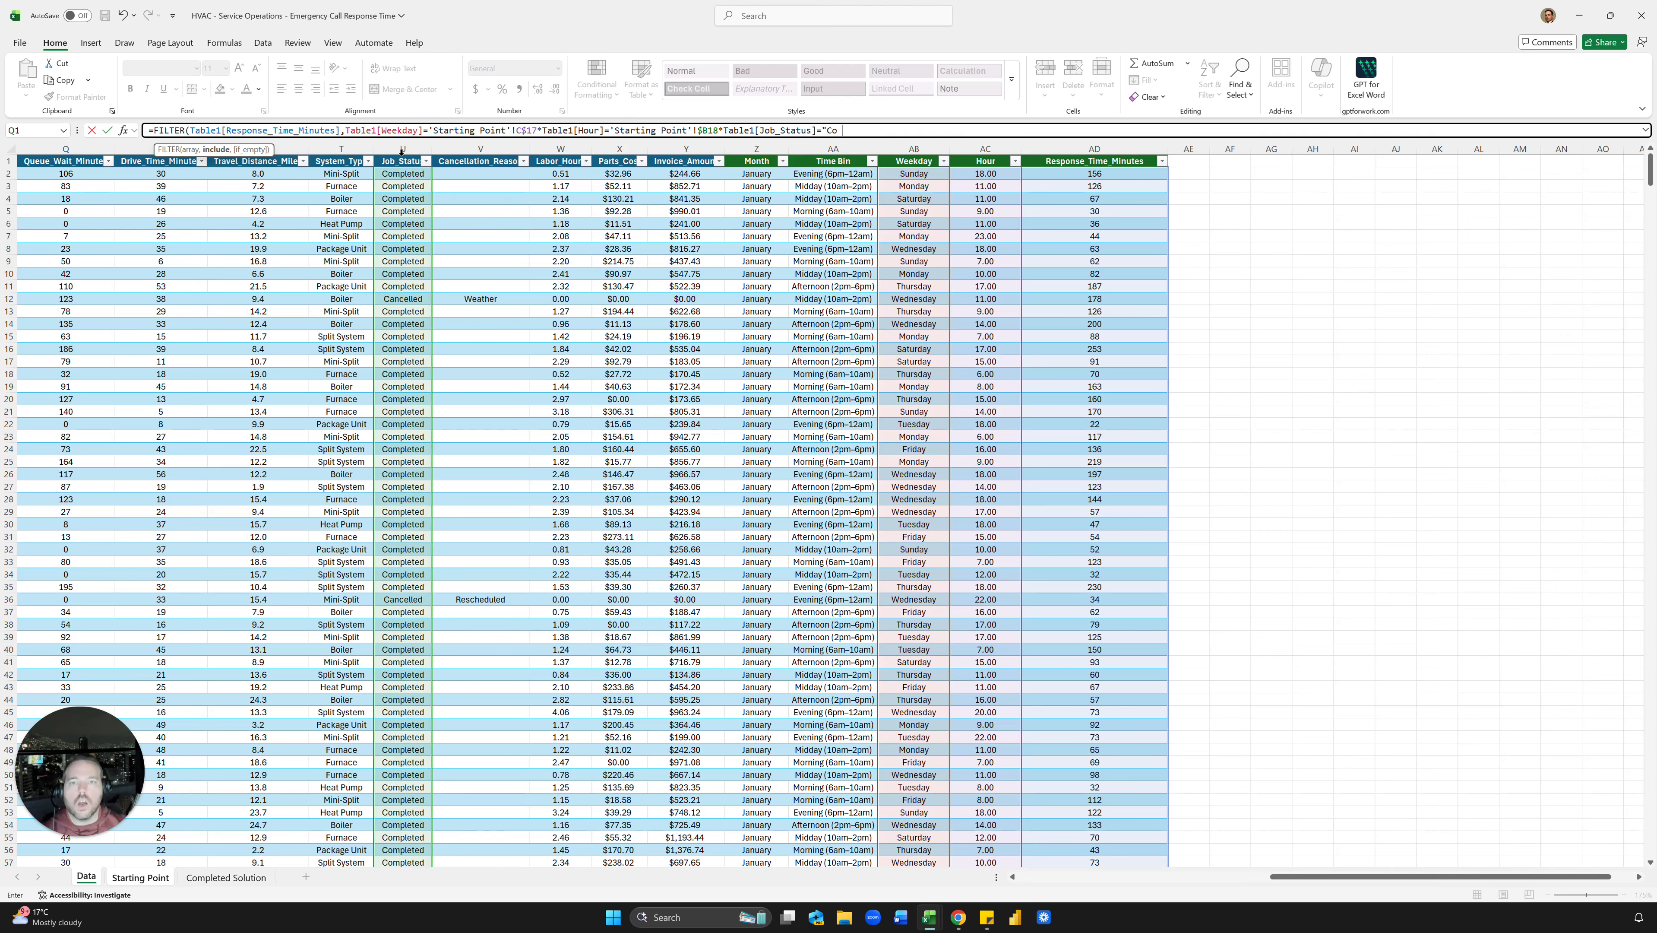
pyautogui.write('mpleted"')
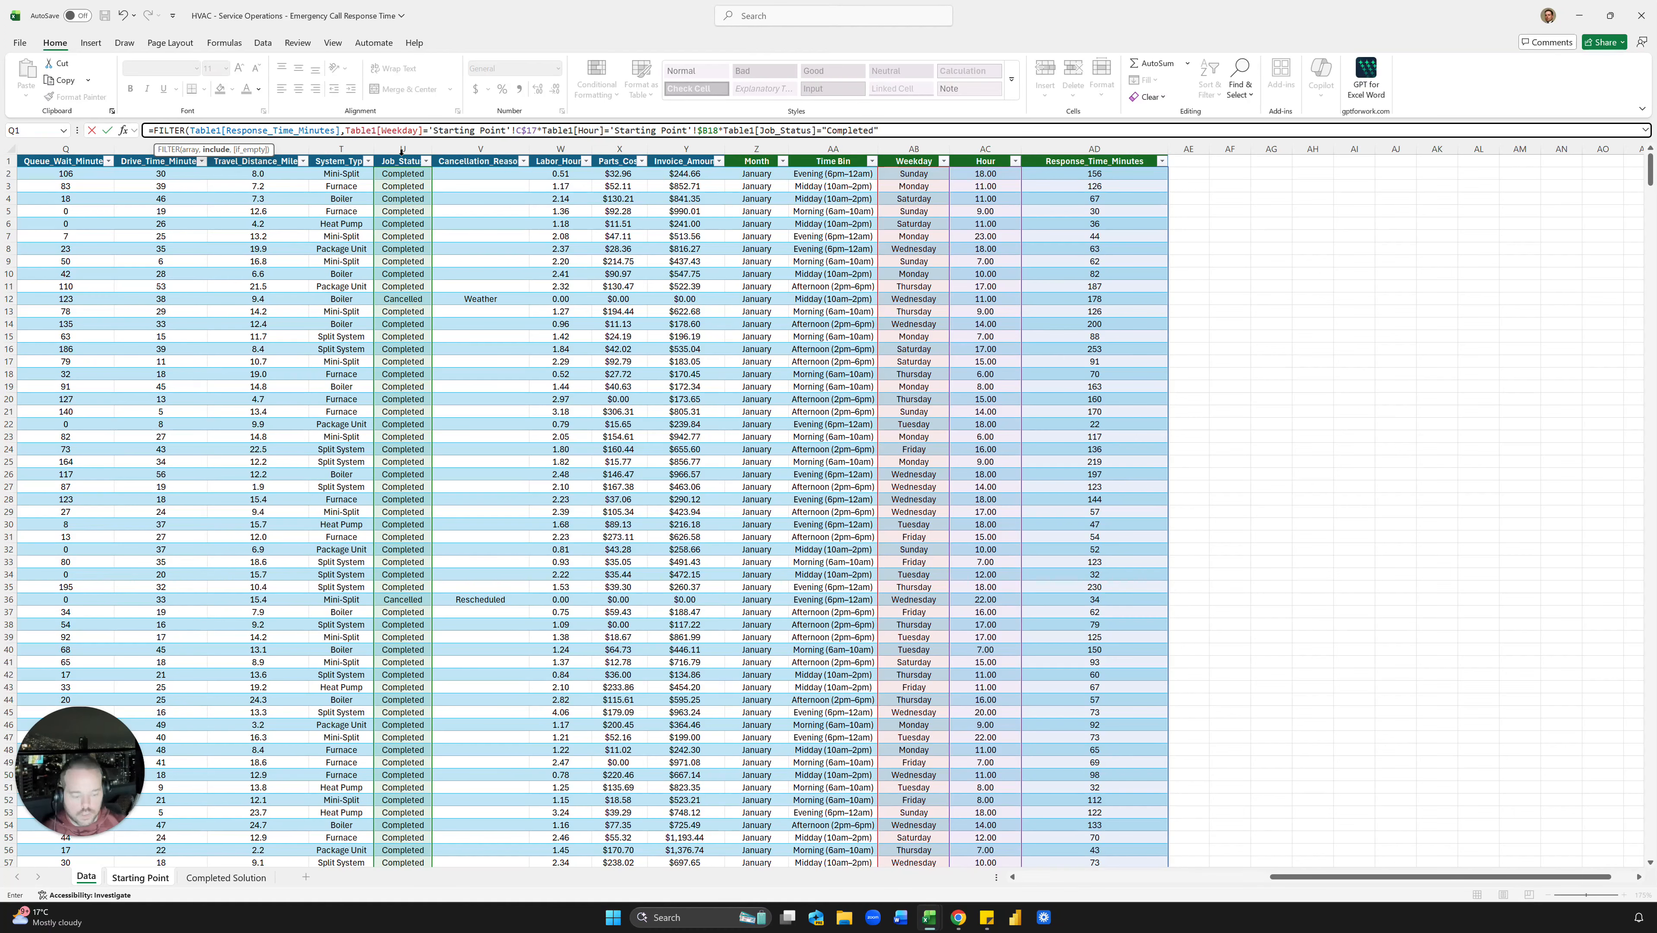
pyautogui.write(',')
pyautogui.hscroll(-5, 397, 446)
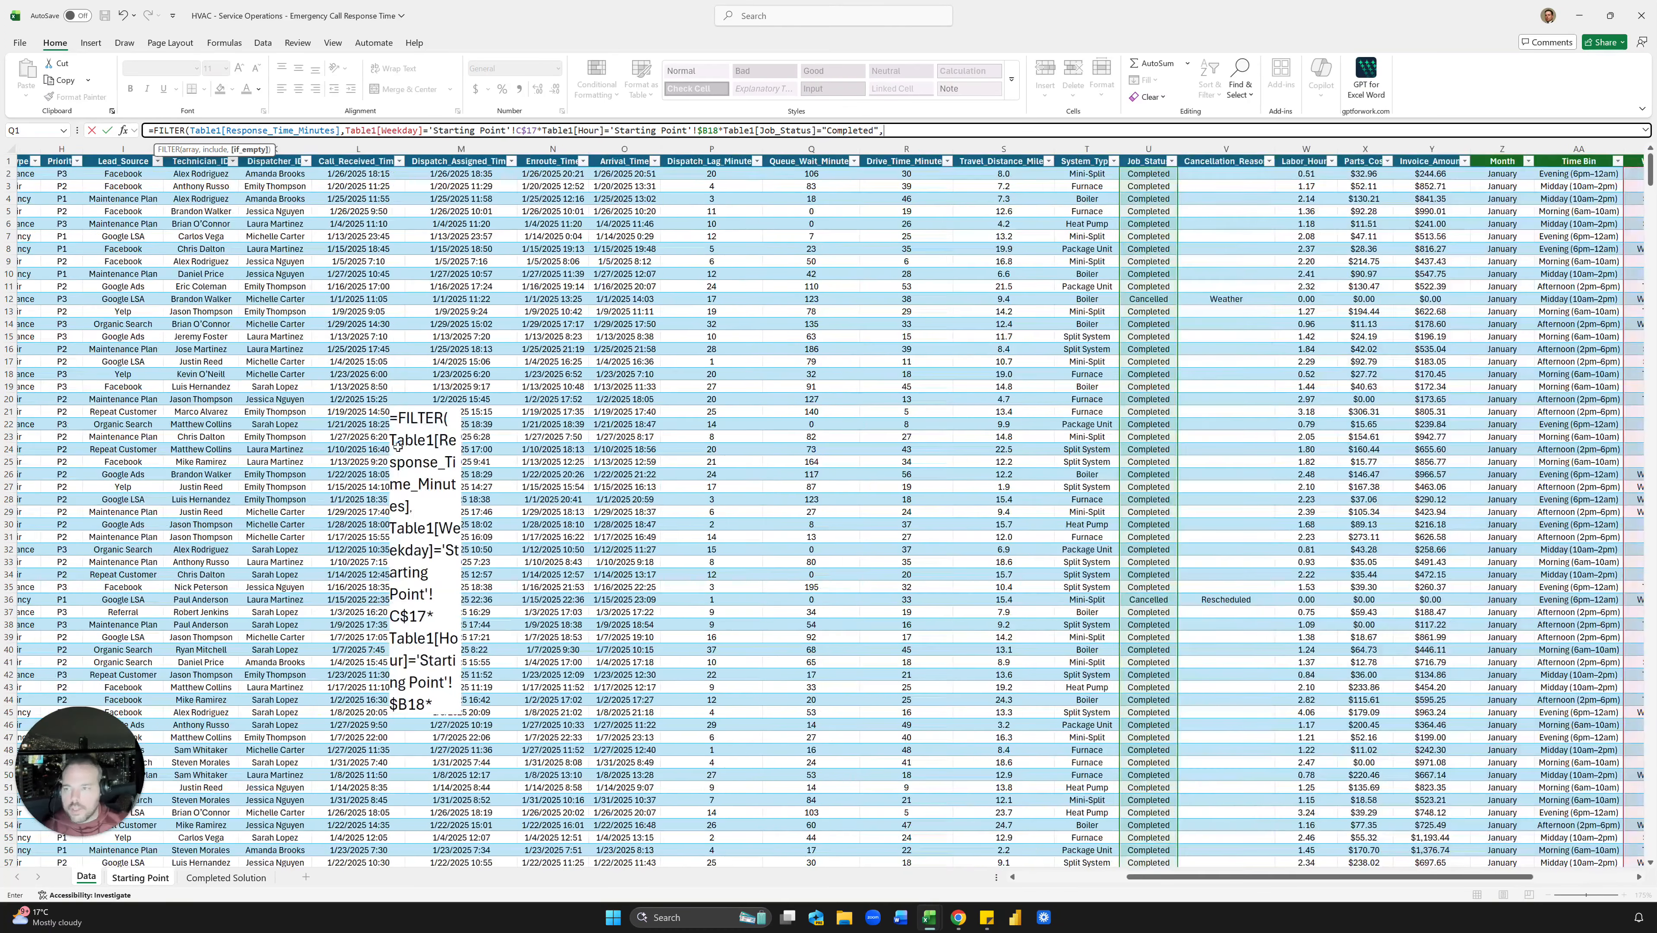
pyautogui.hscroll(-3, 398, 446)
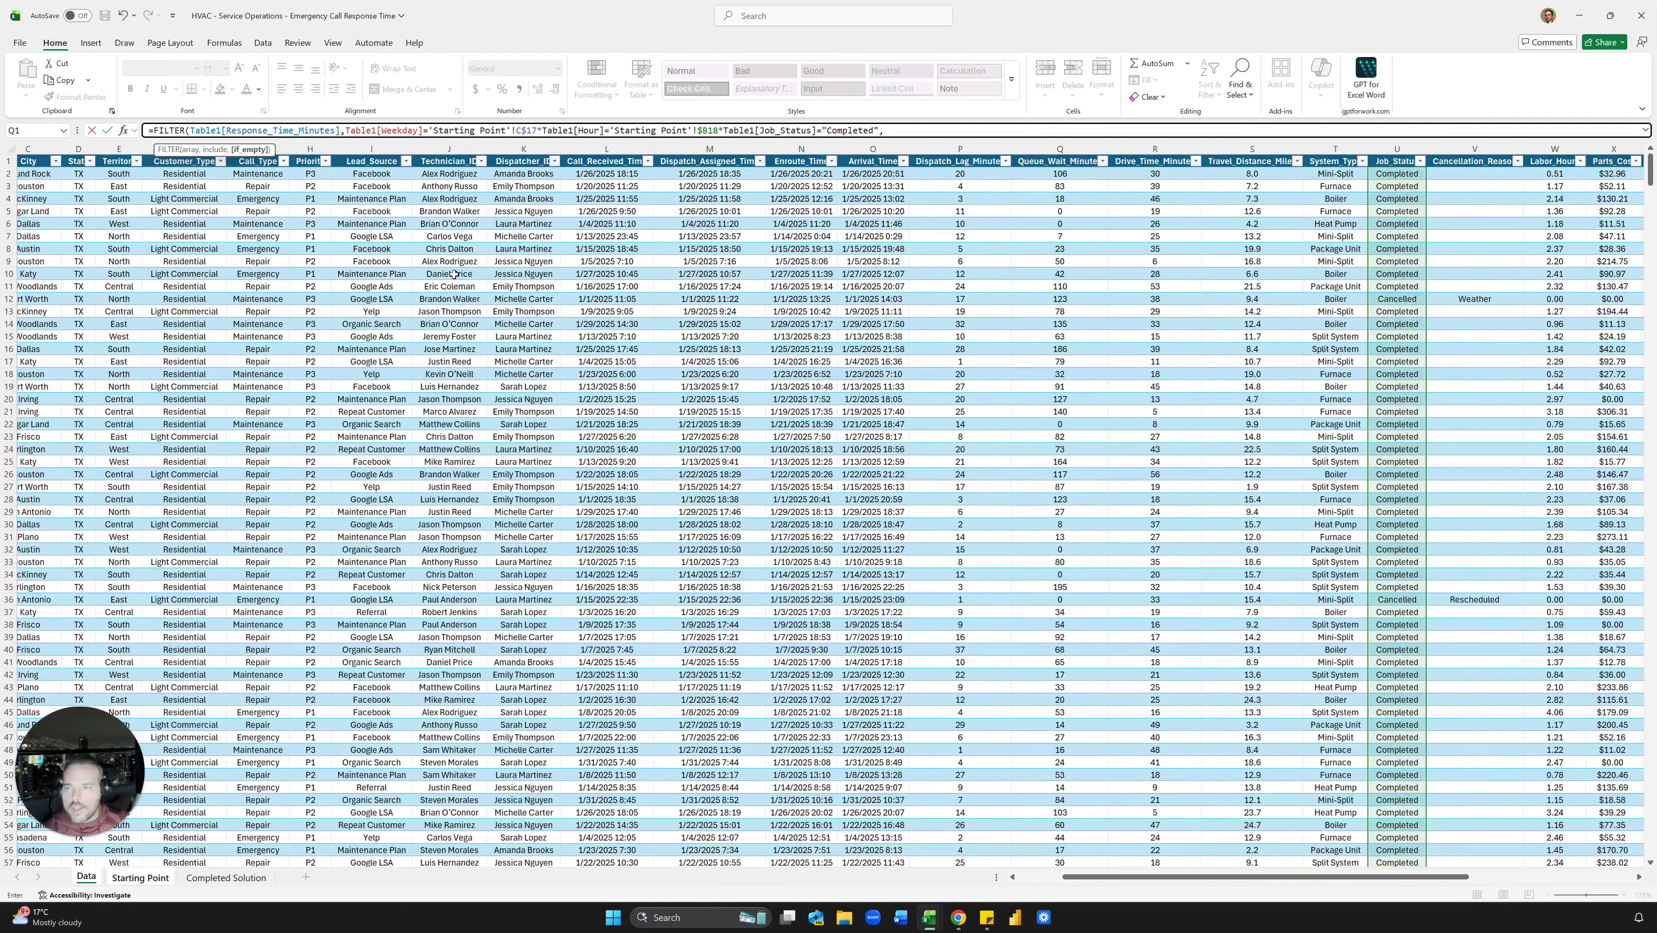
pyautogui.hscroll(-2, 455, 274)
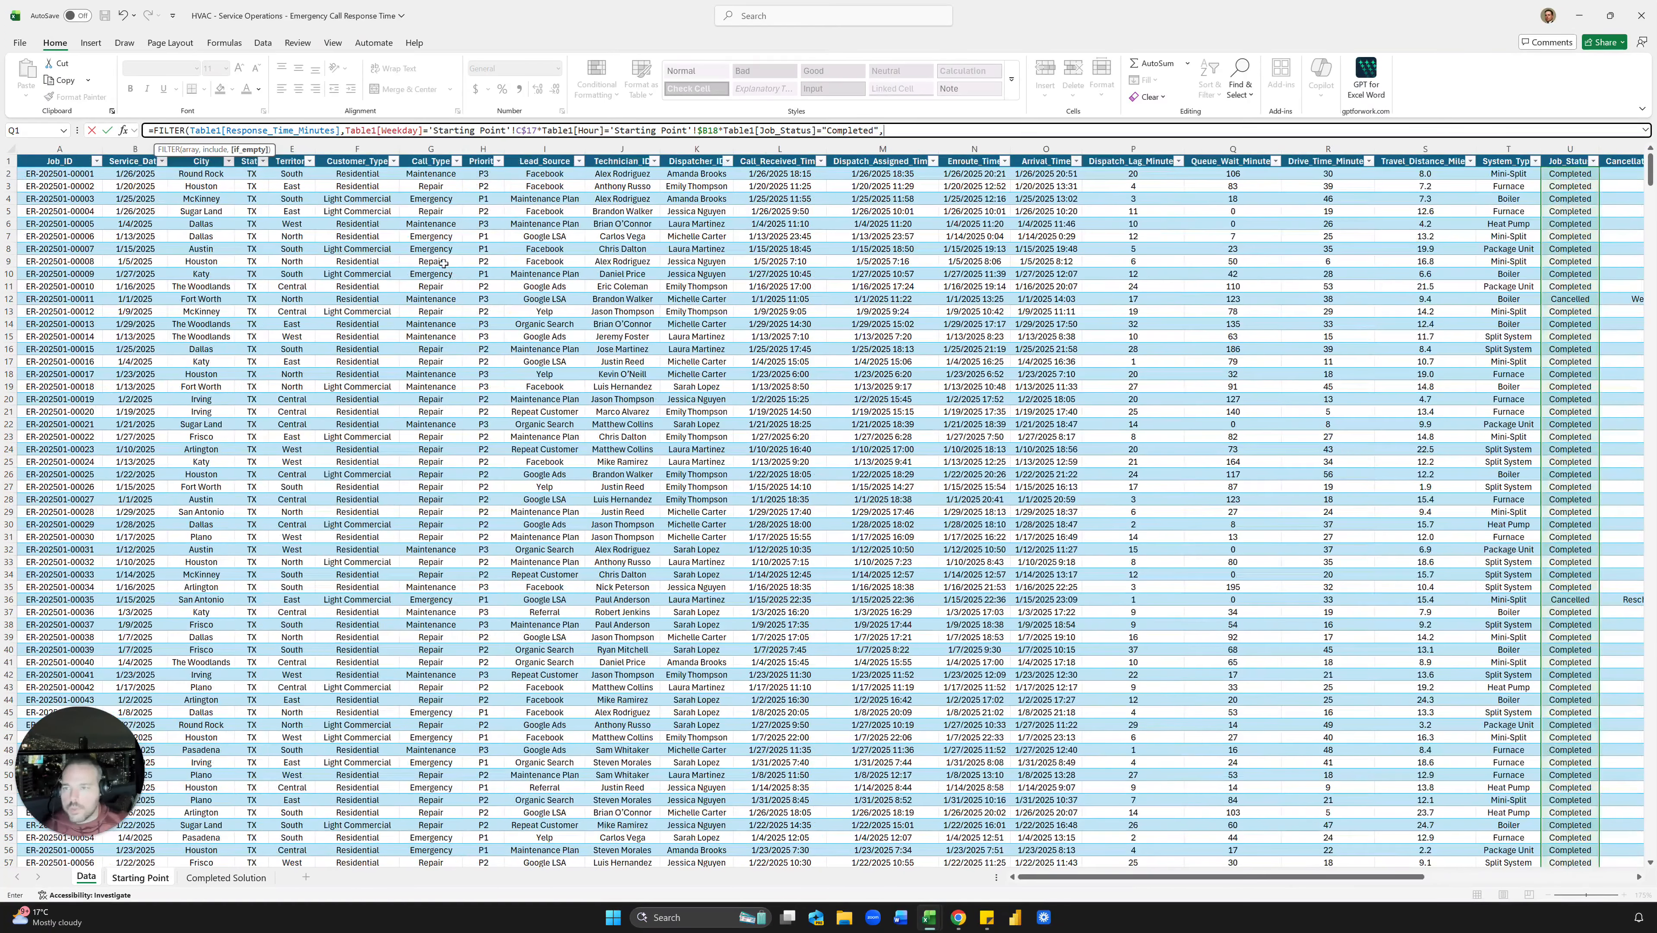
pyautogui.click(420, 155)
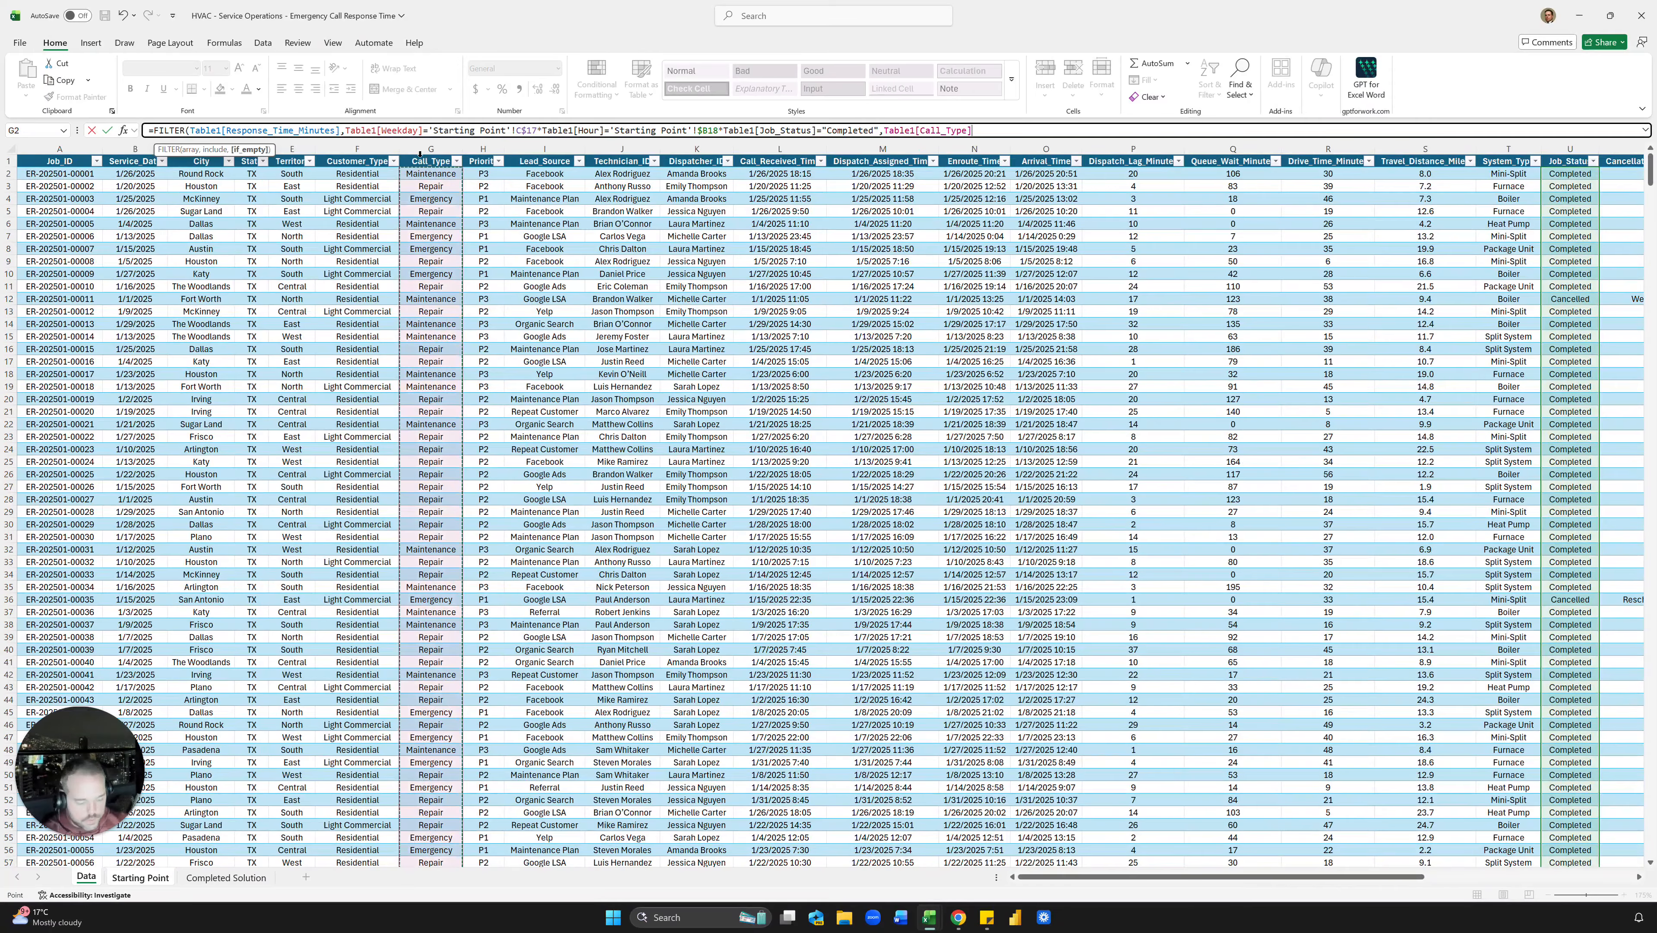
pyautogui.write('="Emergency')
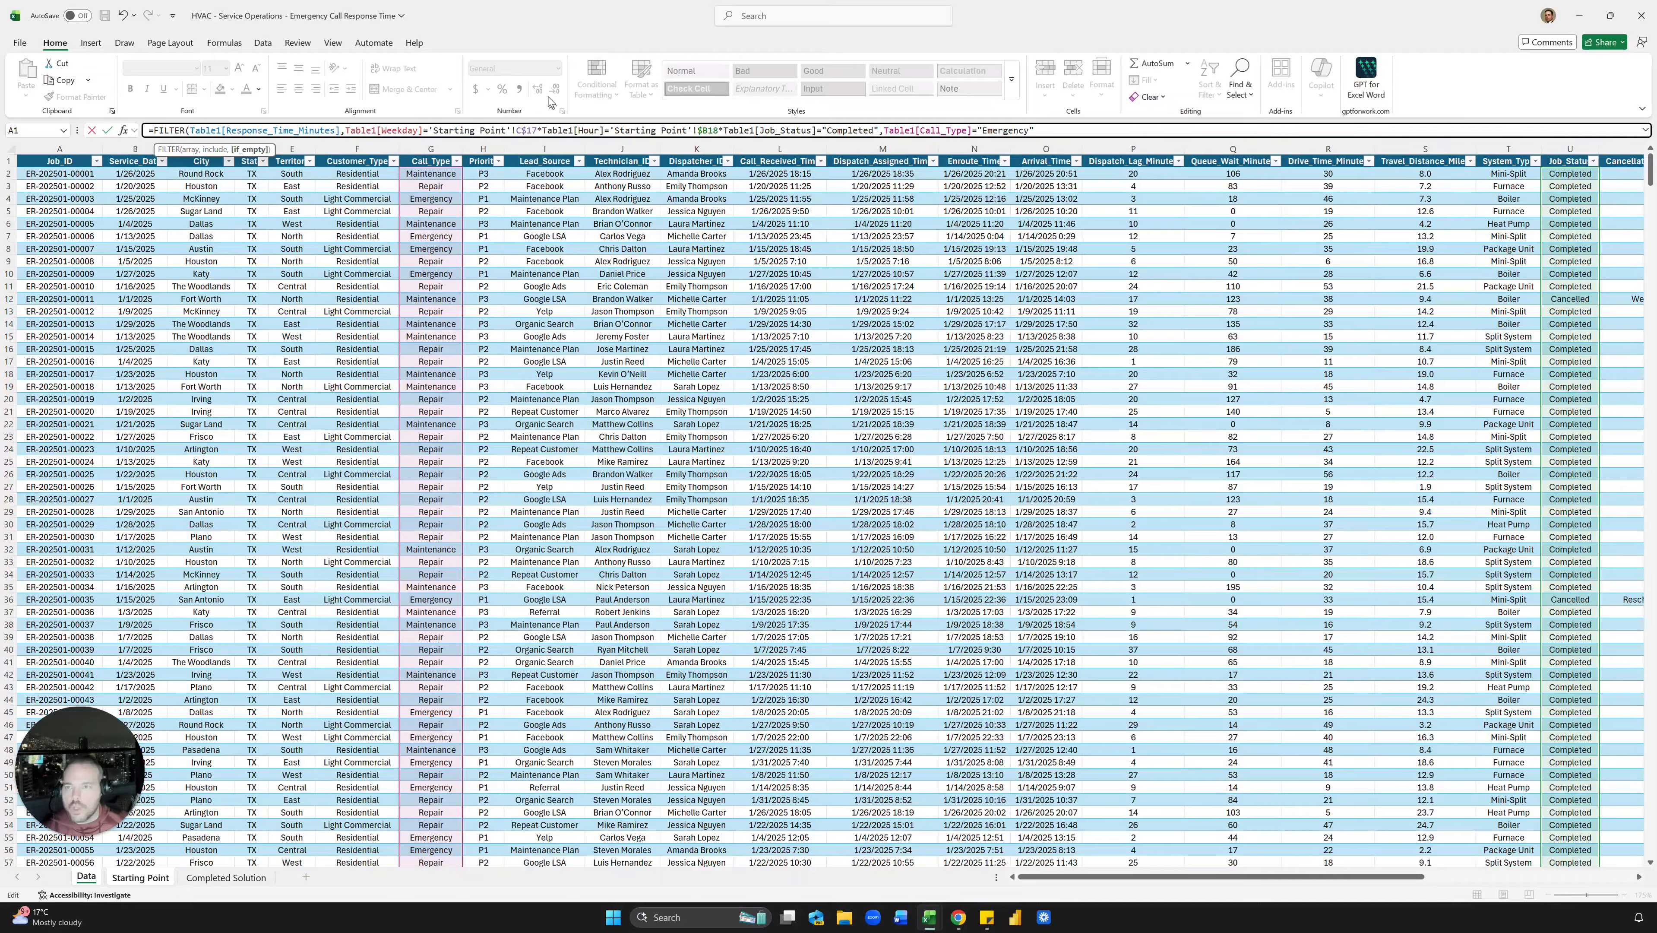
# Step: Bracket each of the four conditions, multiply them with *, and commit the formula returning 25
pyautogui.click(347, 133)
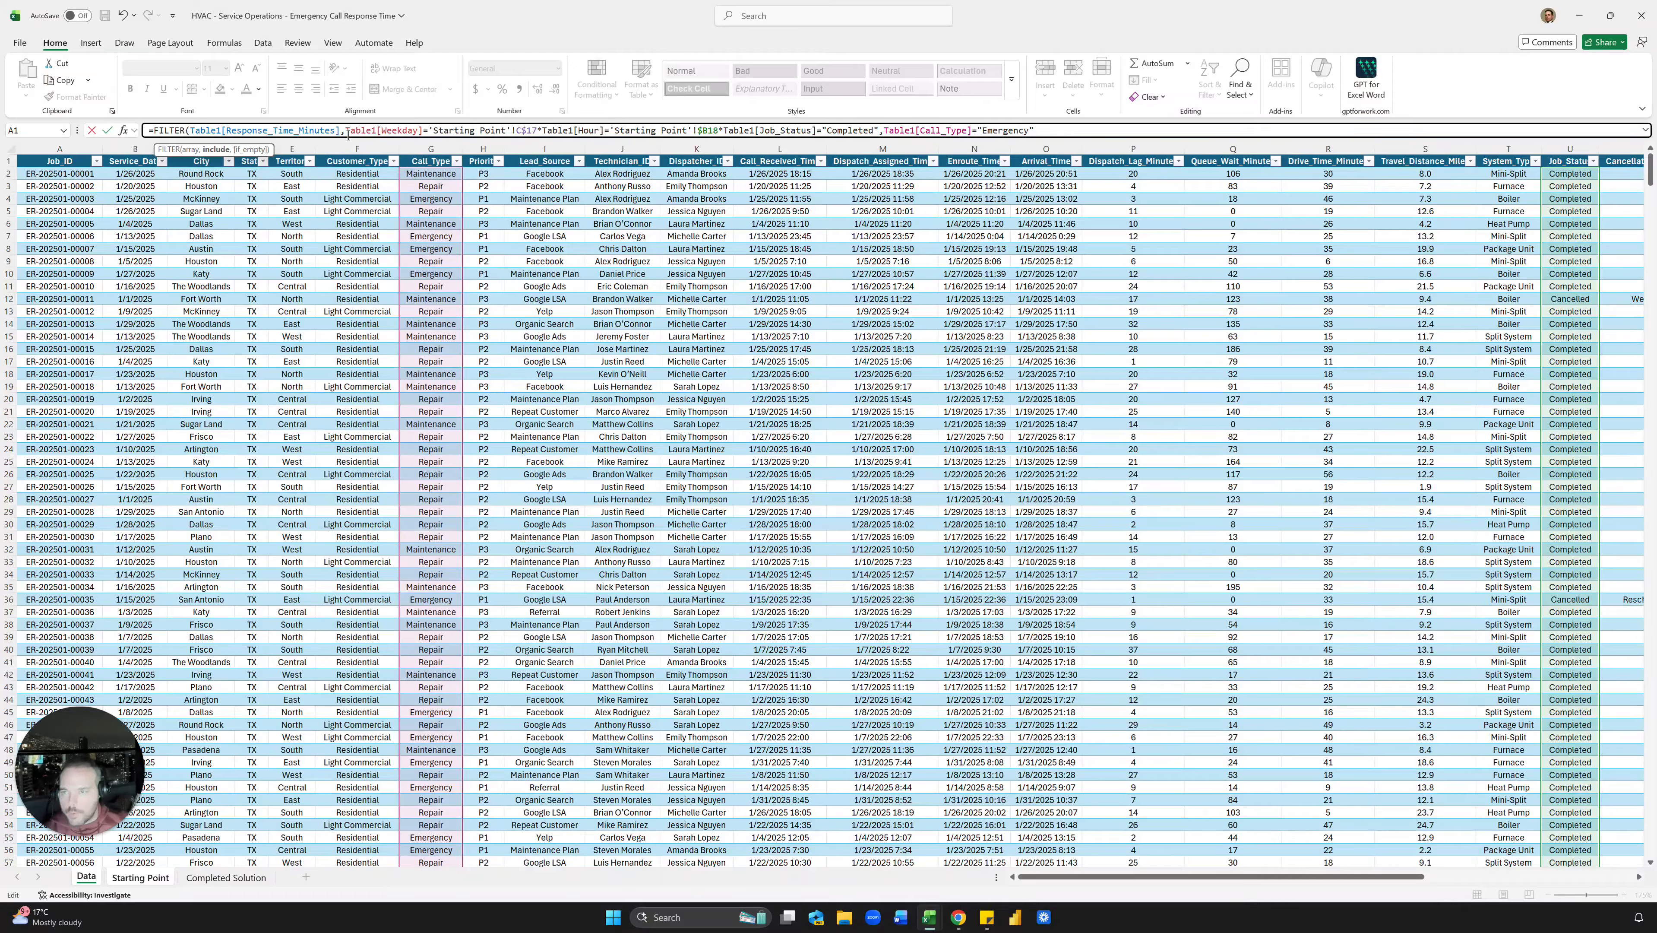
pyautogui.write('(')
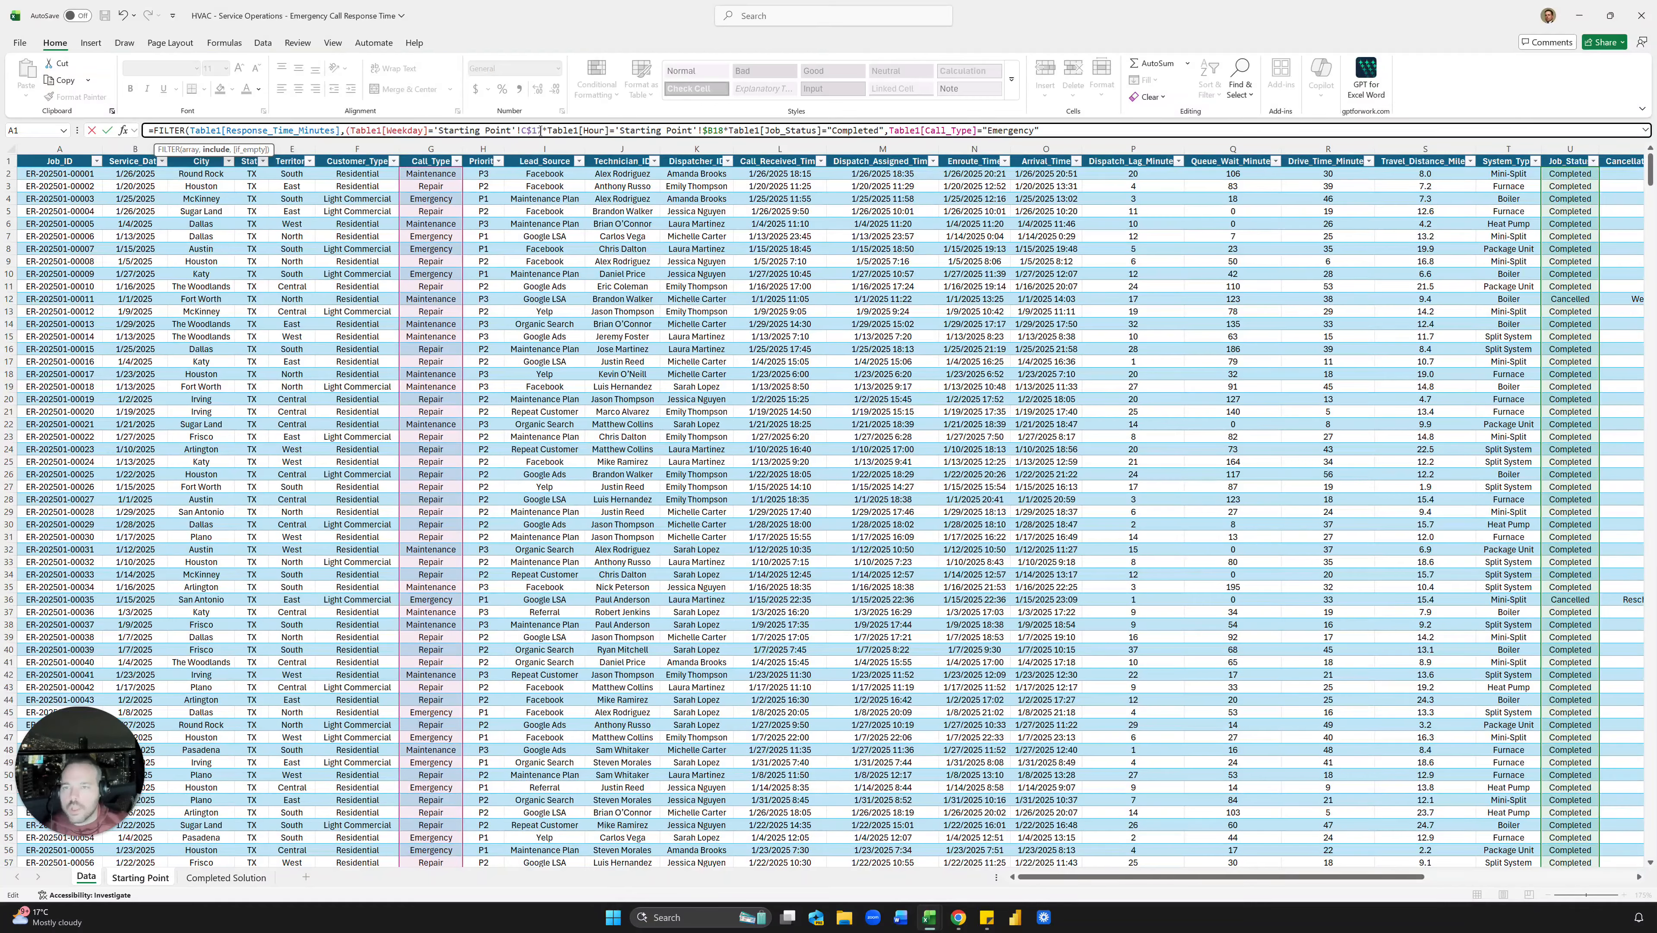
pyautogui.write(')')
pyautogui.press('Right')
pyautogui.write('(')
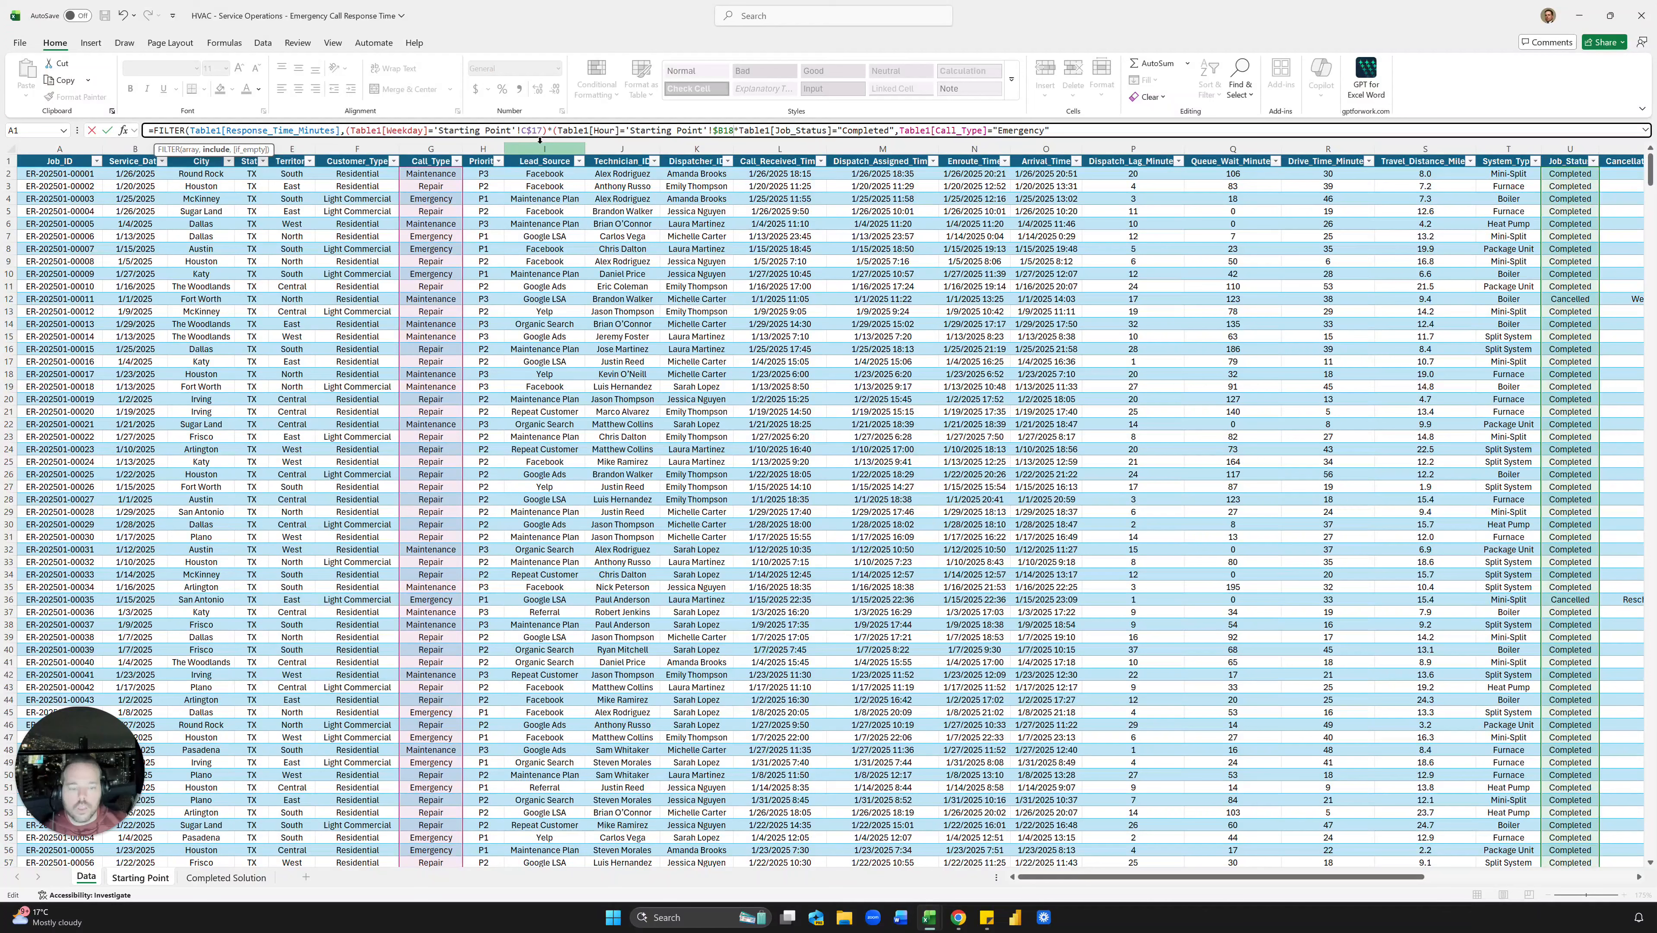
pyautogui.write('*')
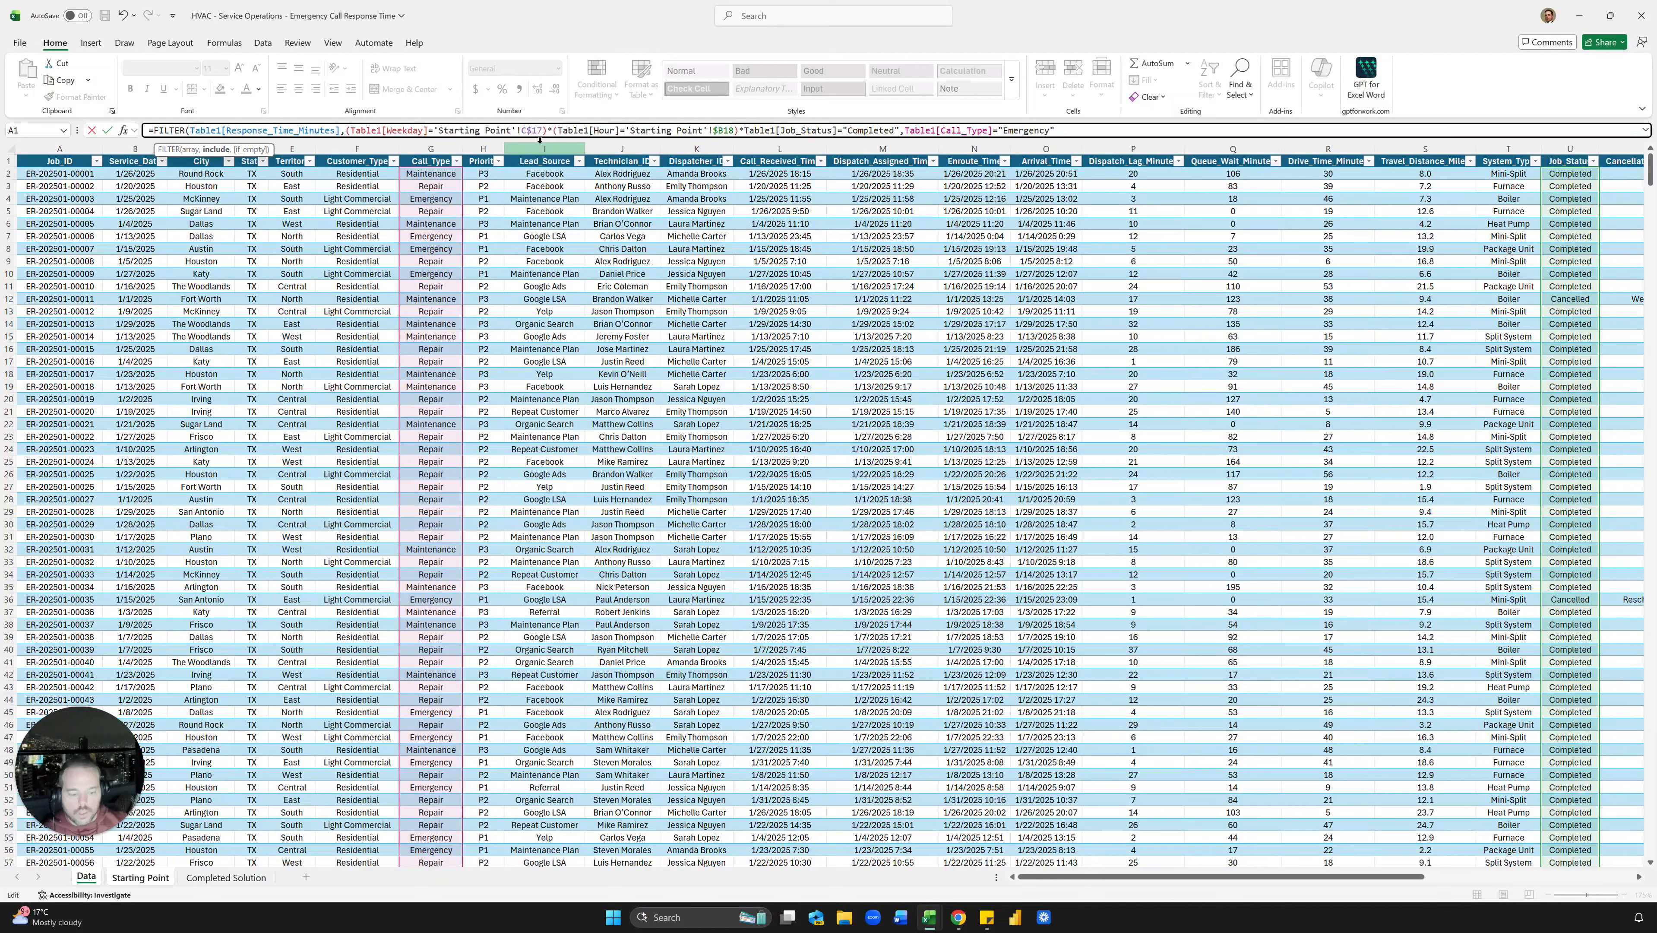
pyautogui.write('(')
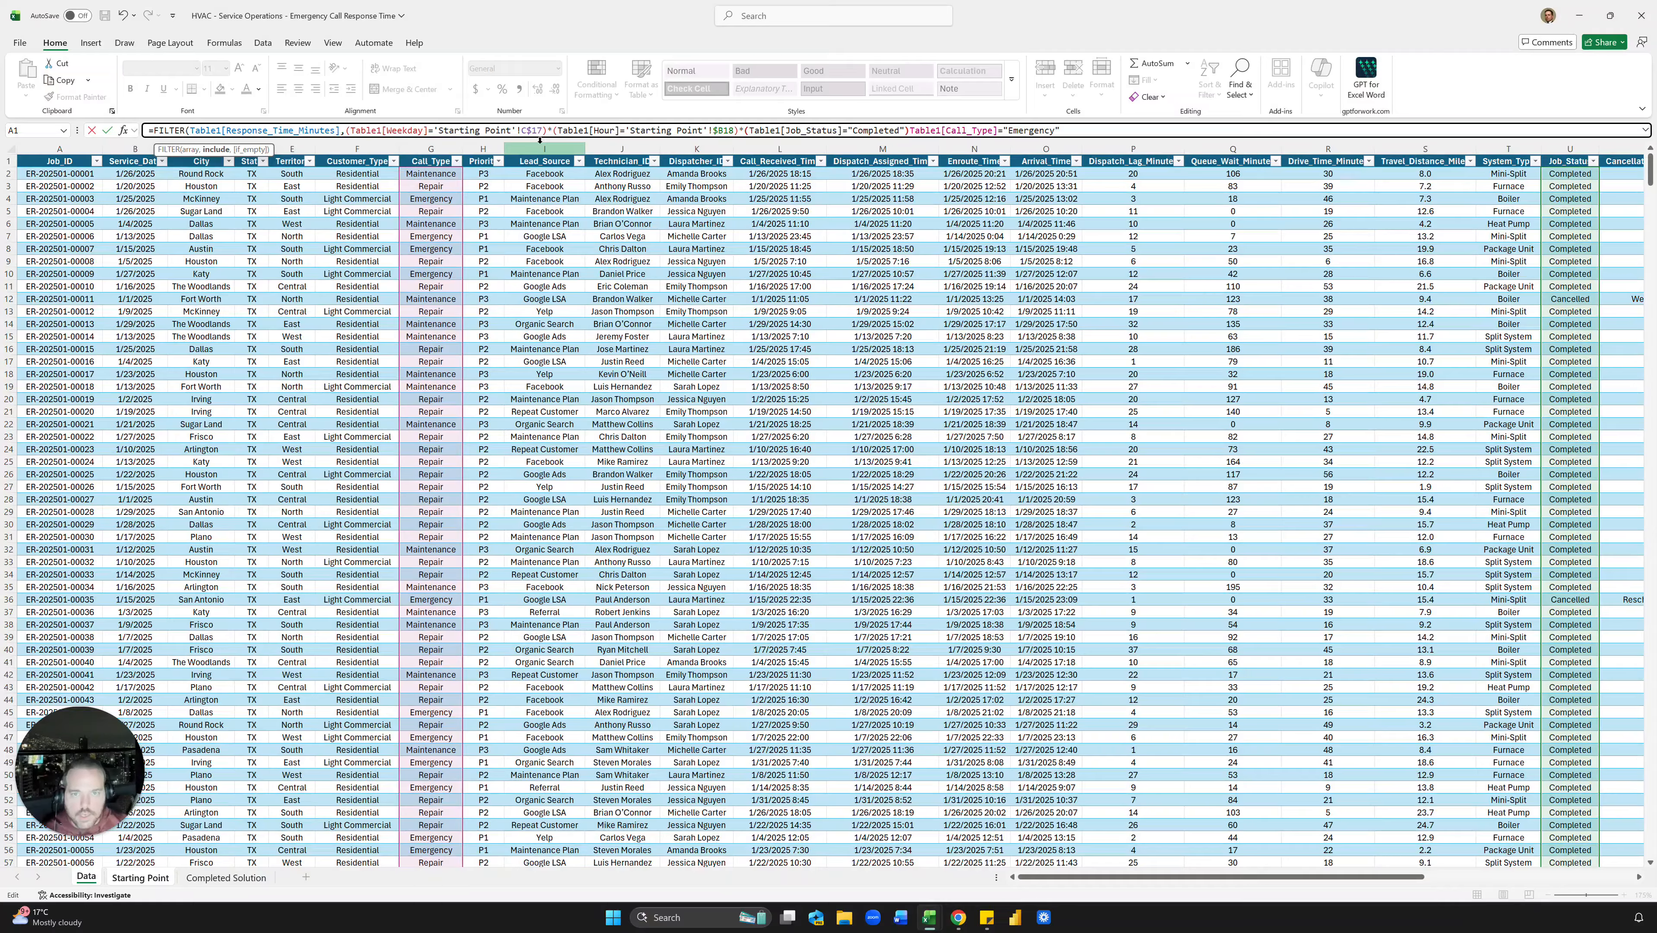
pyautogui.write(',')
pyautogui.press('BackSpace')
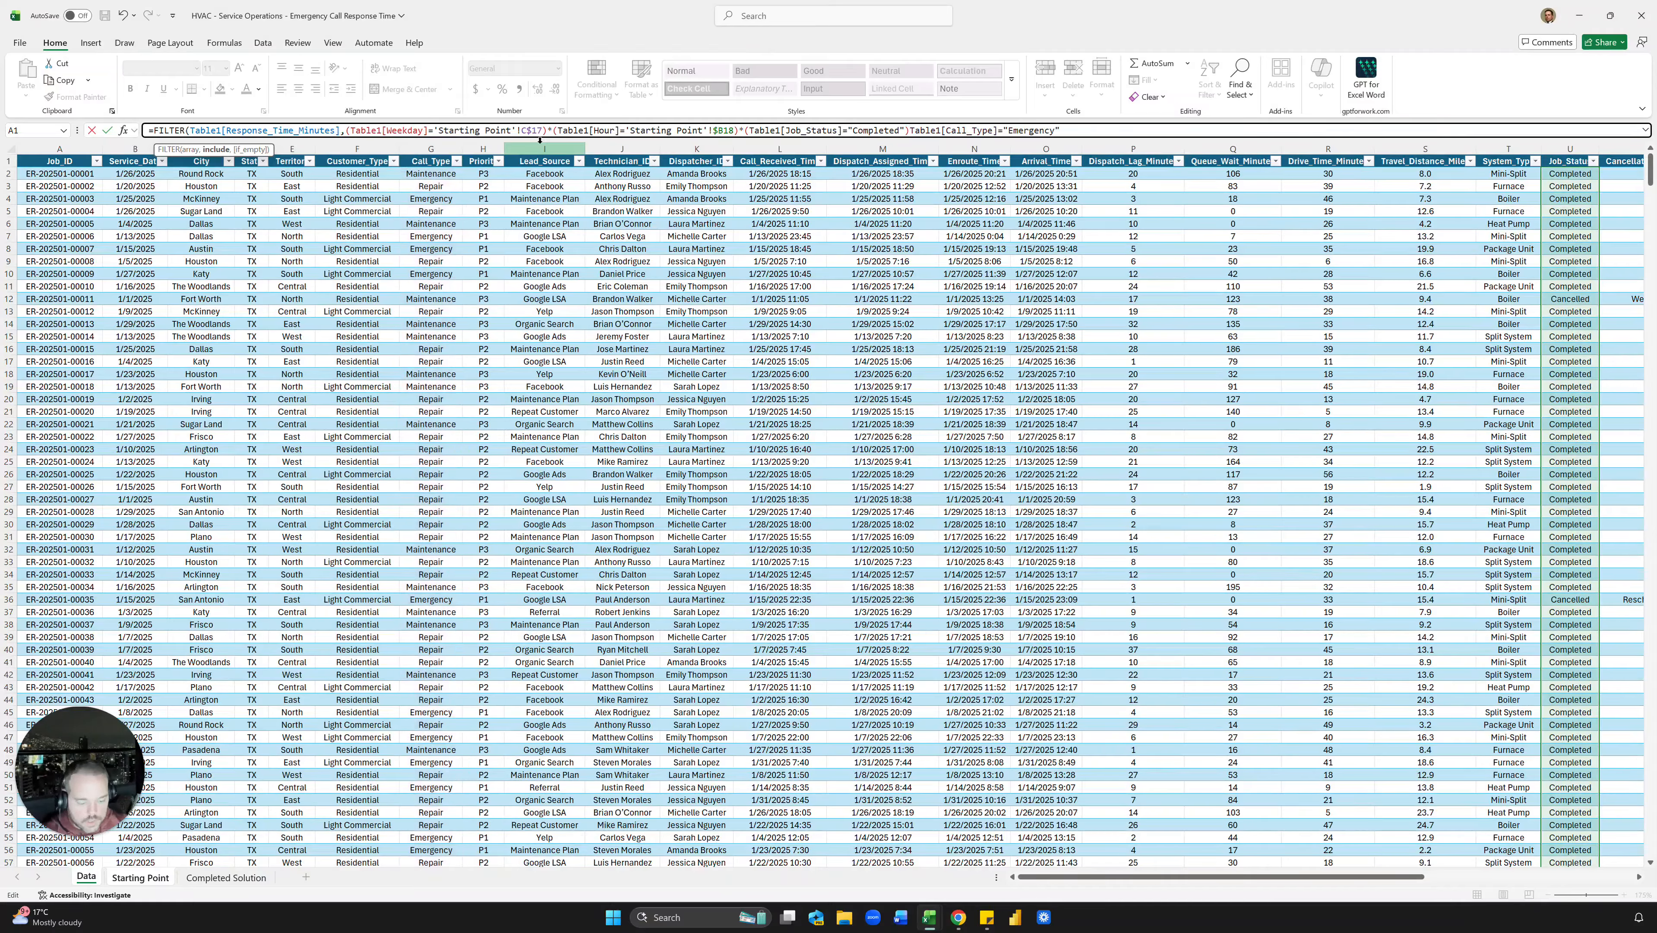
pyautogui.write('*(')
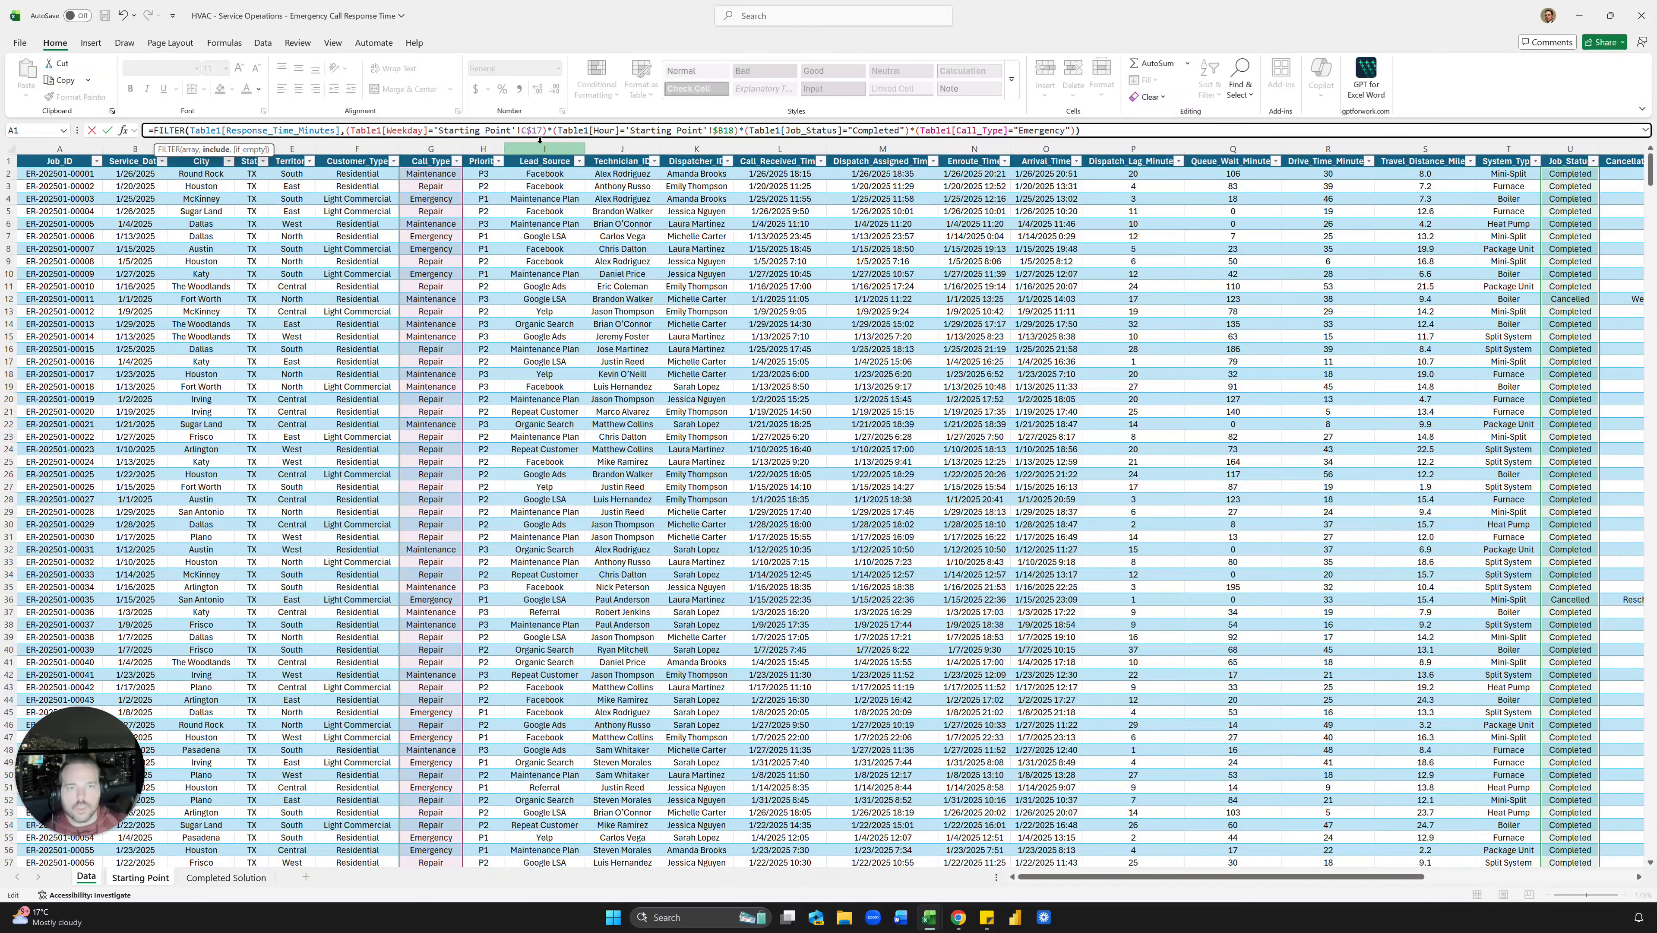
pyautogui.press('Return')
pyautogui.press('Up')
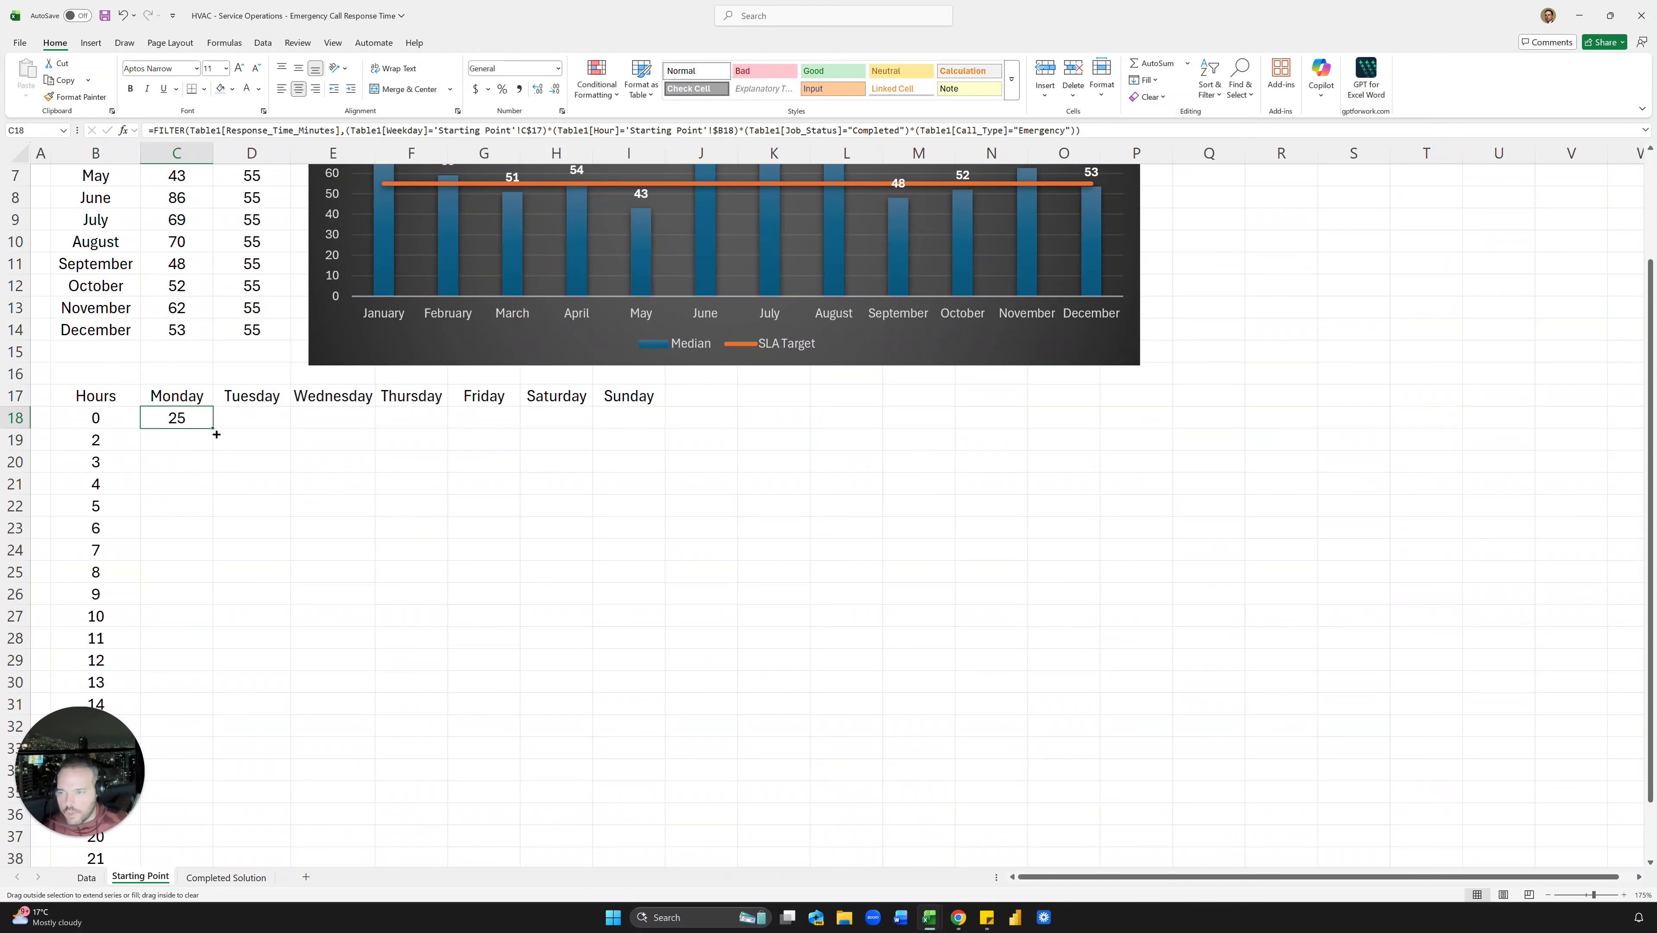
pyautogui.moveTo(214, 431); pyautogui.dragTo(217, 447)
pyautogui.doubleClick(192, 445)
pyautogui.press('Escape')
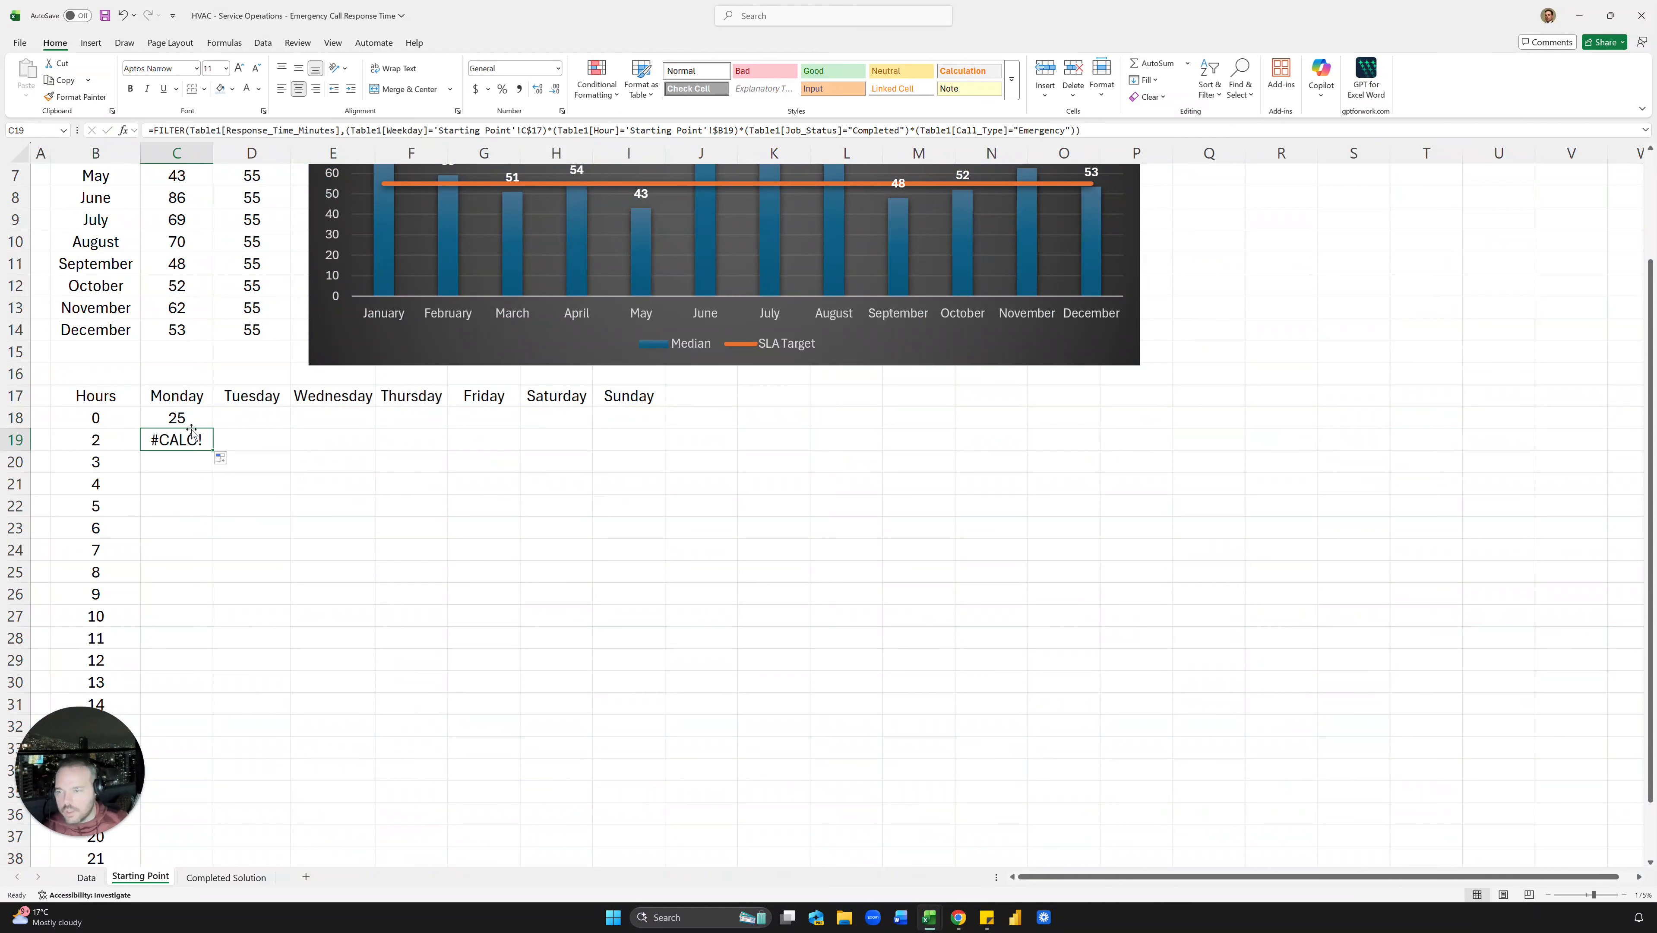
pyautogui.press('Up')
pyautogui.press('Down')
pyautogui.hotkey('ctrl', 'c')
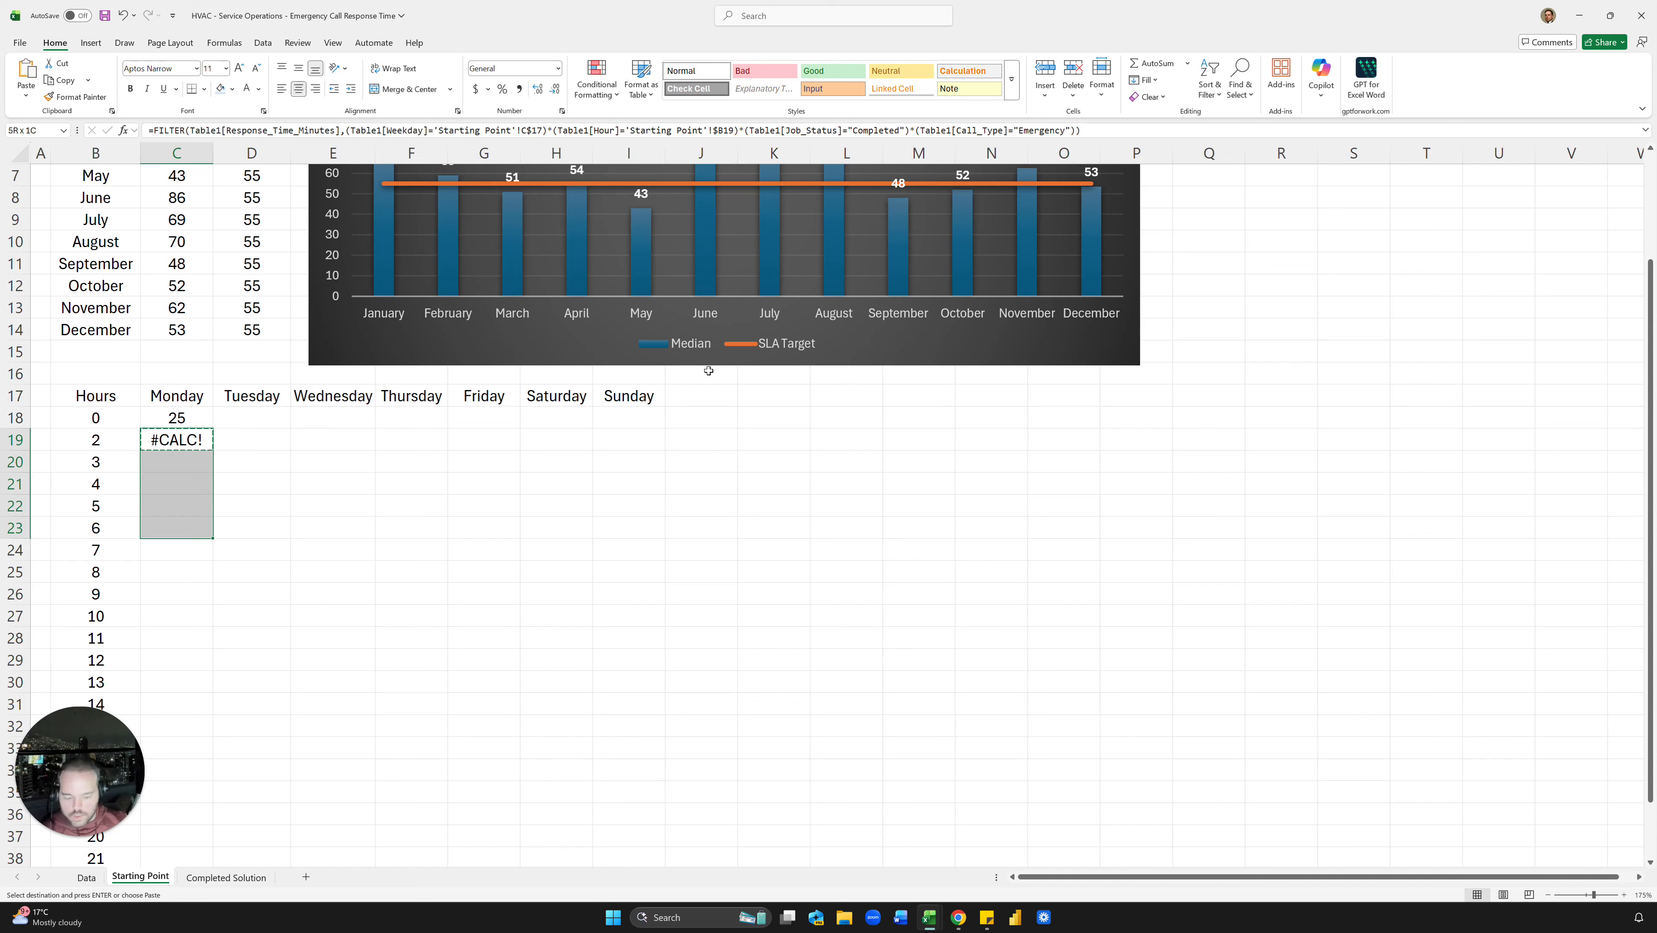
pyautogui.hotkey('ctrl', 'v')
pyautogui.press('Down')
pyautogui.press('Escape')
pyautogui.press('Down')
pyautogui.press('Down')
pyautogui.press('Up')
pyautogui.hotkey('shift', 'Down')
pyautogui.hotkey('shift', 'Down')
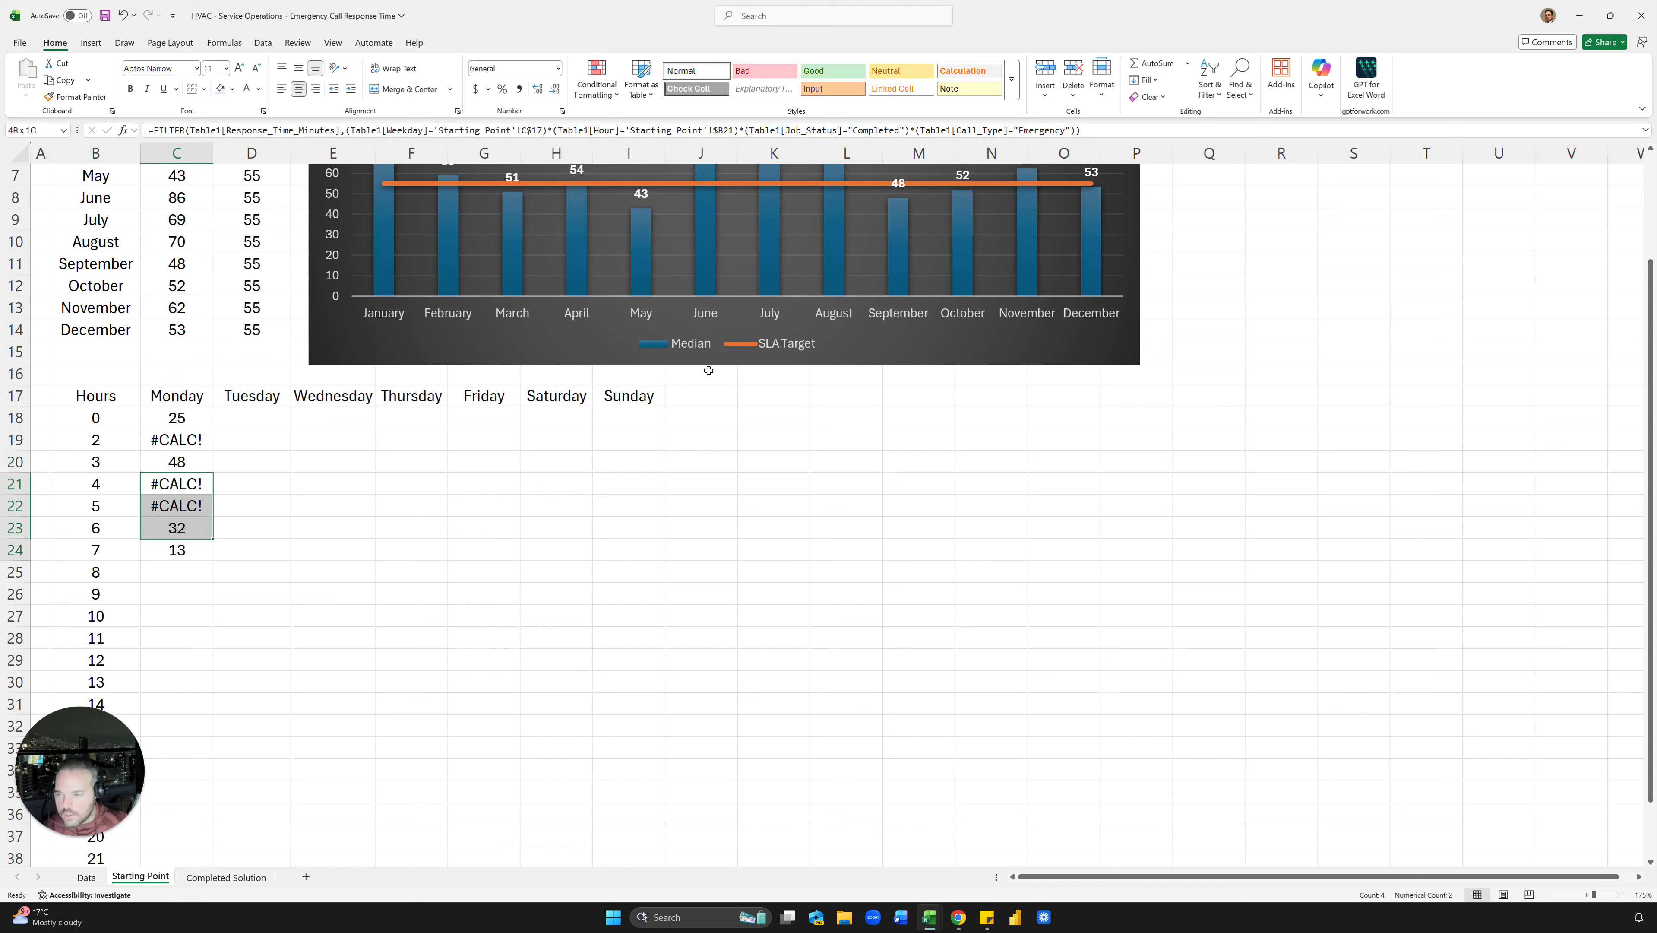
pyautogui.hotkey('shift', 'Down')
pyautogui.press('Delete')
pyautogui.press('Up')
pyautogui.hotkey('ctrl', 'c')
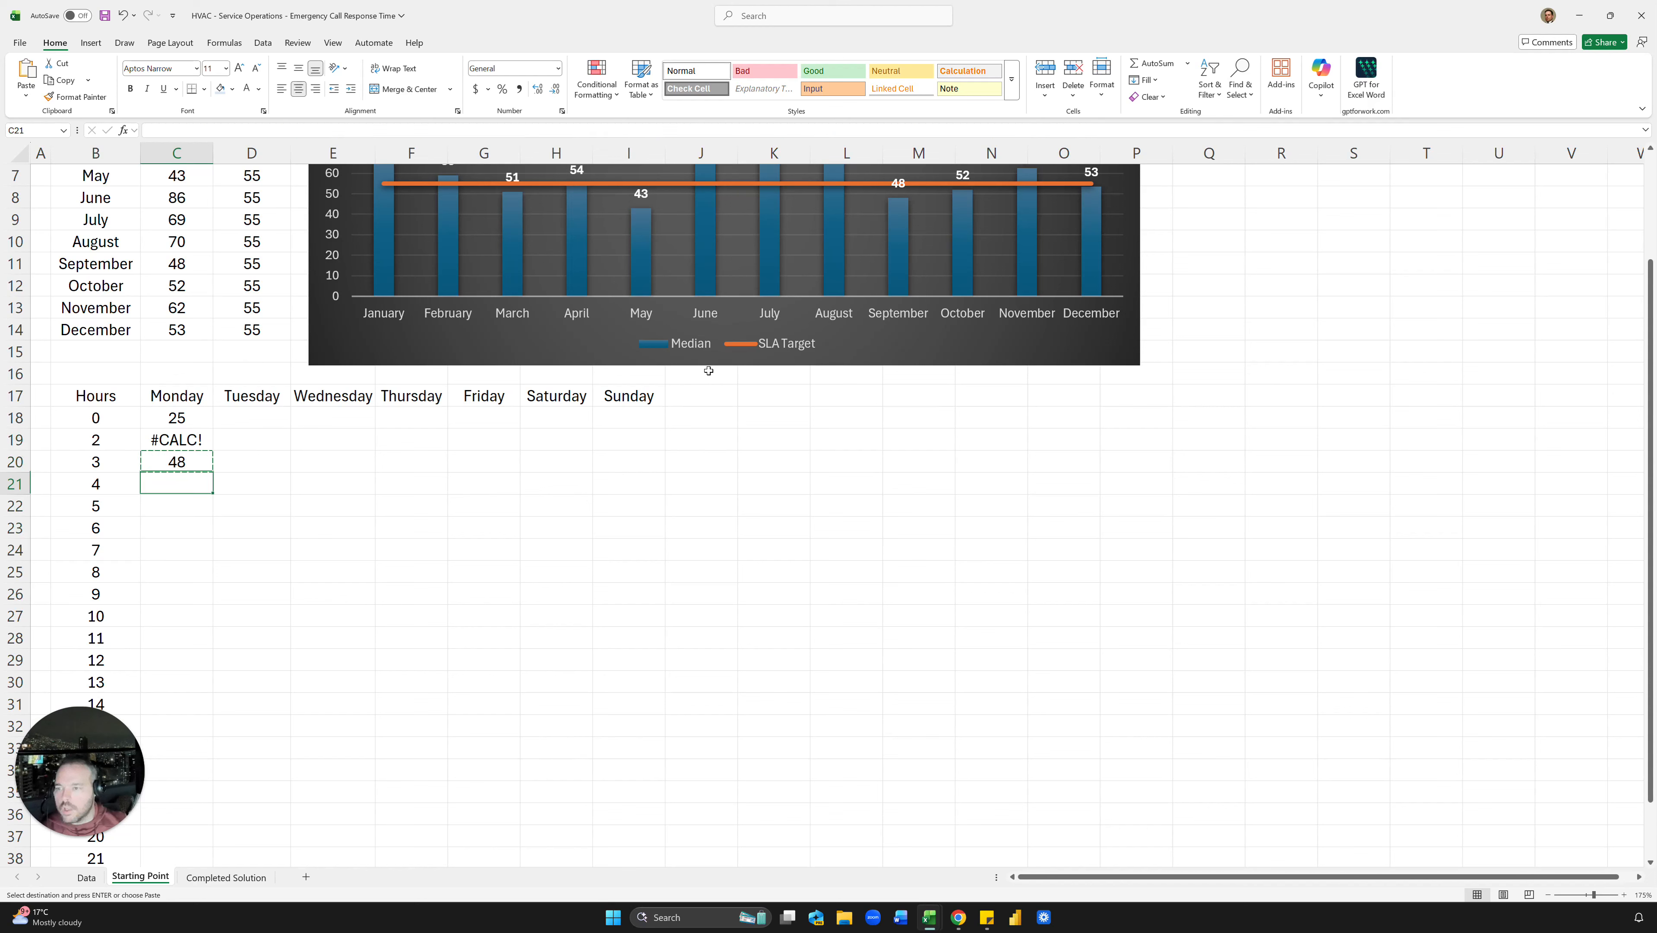
pyautogui.press('Down')
pyautogui.hotkey('ctrl', 'v')
pyautogui.press('Down')
pyautogui.hotkey('ctrl', 'v')
pyautogui.press('Down')
pyautogui.hotkey('ctrl', 'v')
pyautogui.press('Down')
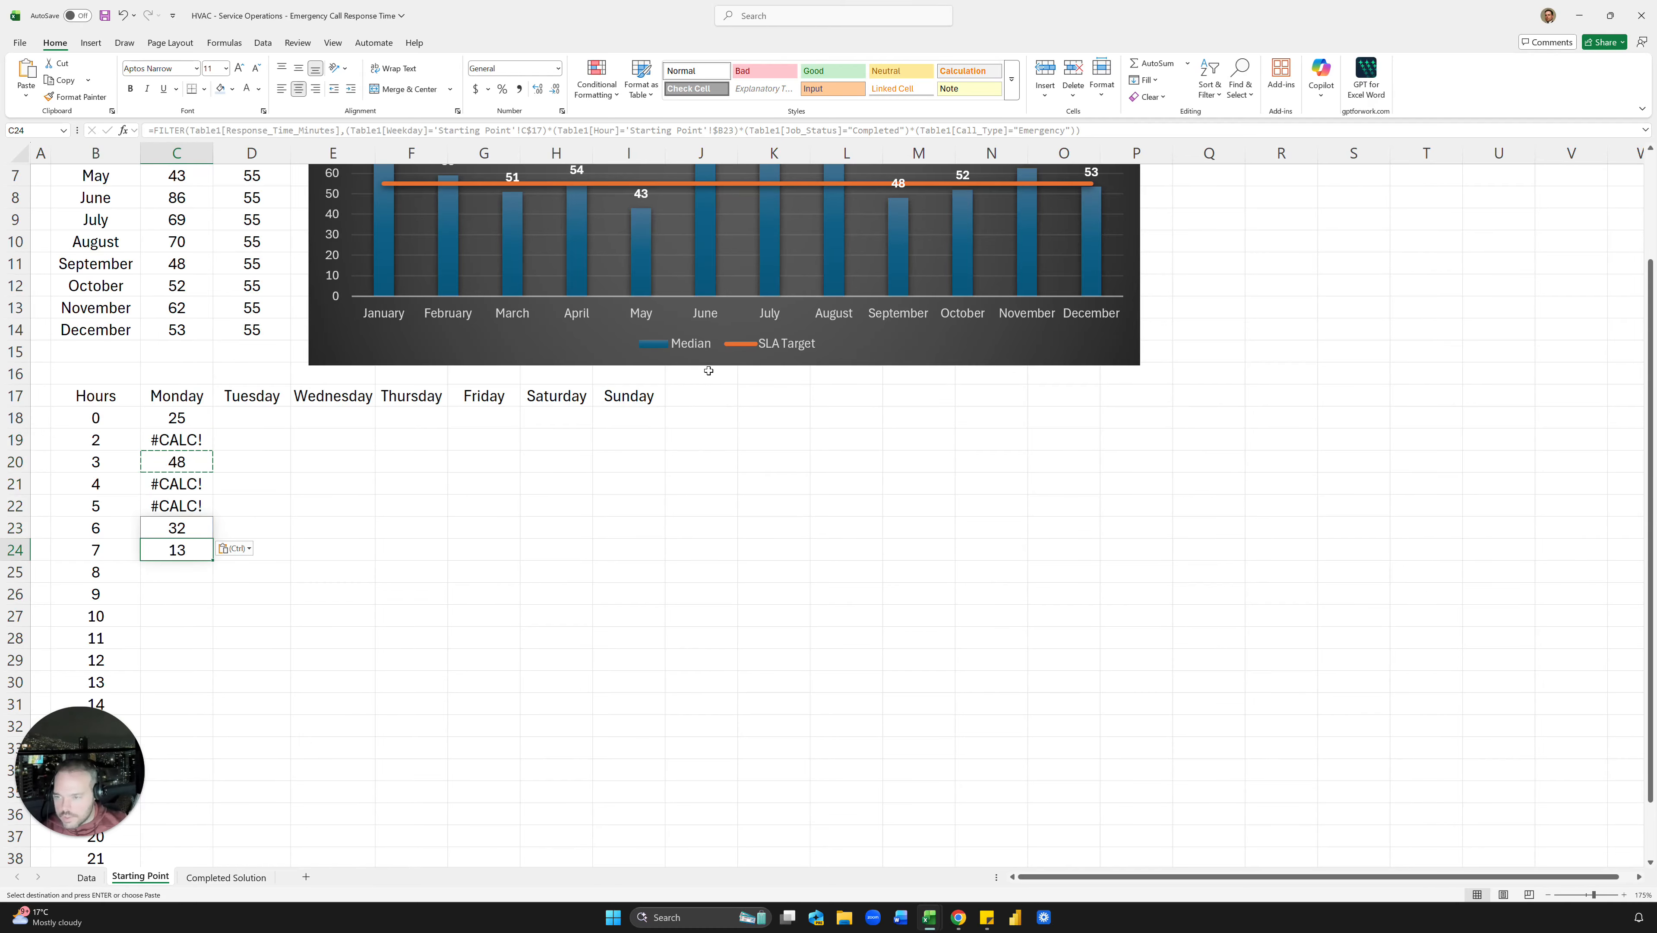
pyautogui.press('ctrl')
pyautogui.press('Escape')
pyautogui.press('Down')
pyautogui.press('Up')
pyautogui.press('Up')
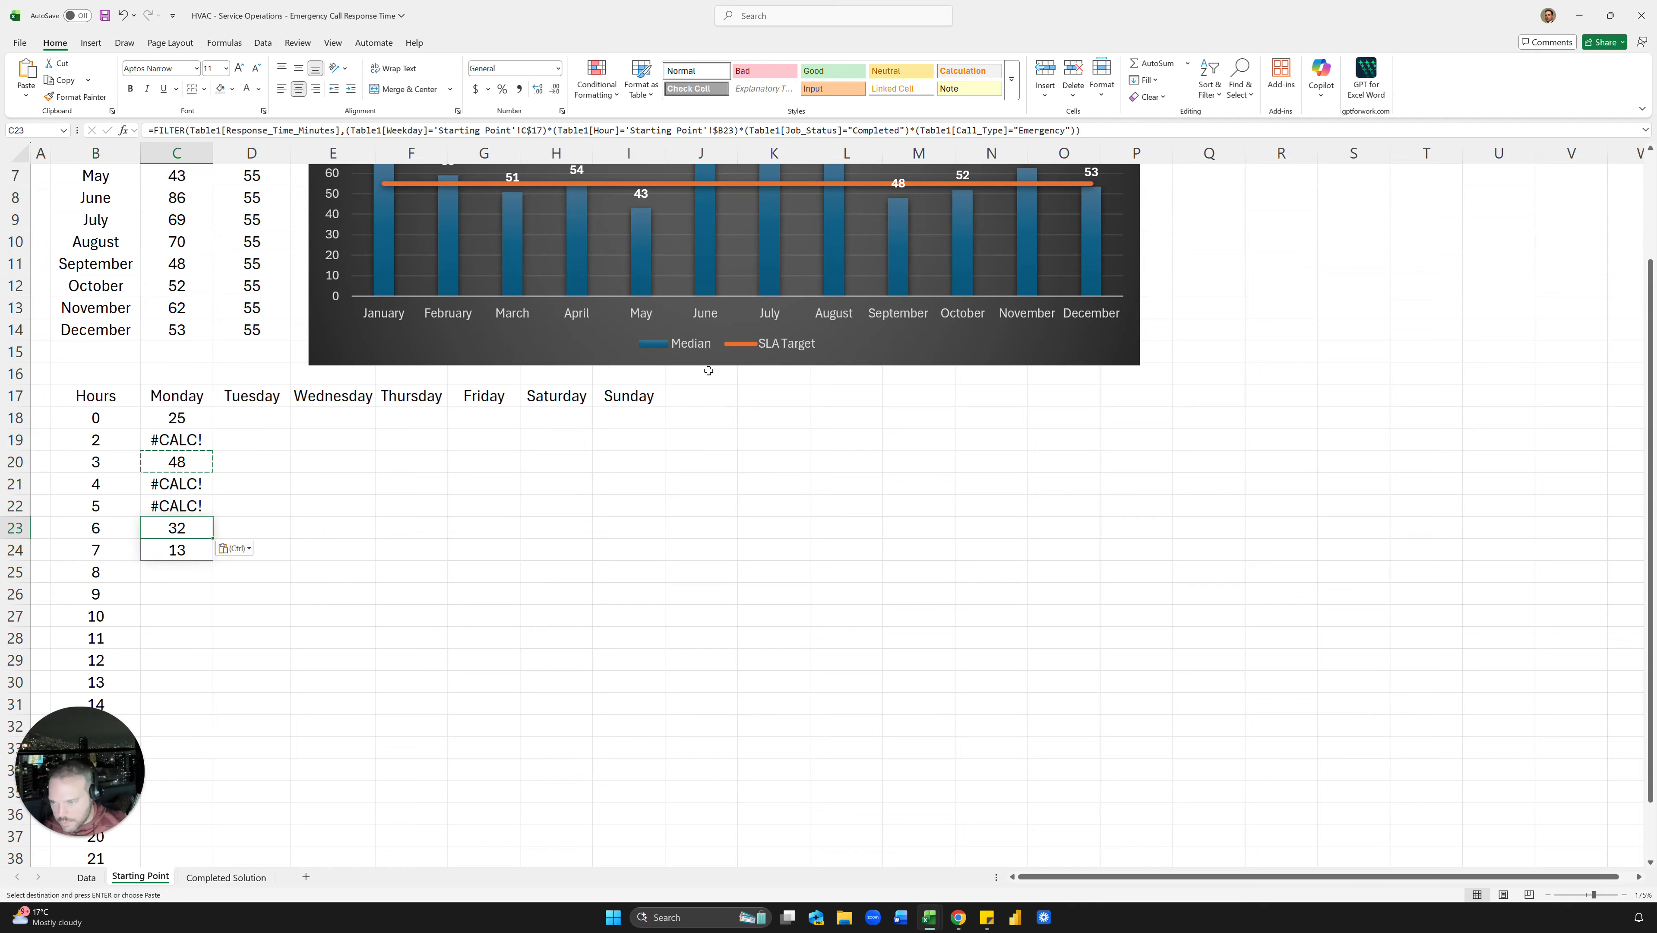
pyautogui.press('Up')
pyautogui.press('Up')
pyautogui.press('Up')
pyautogui.press('Up')
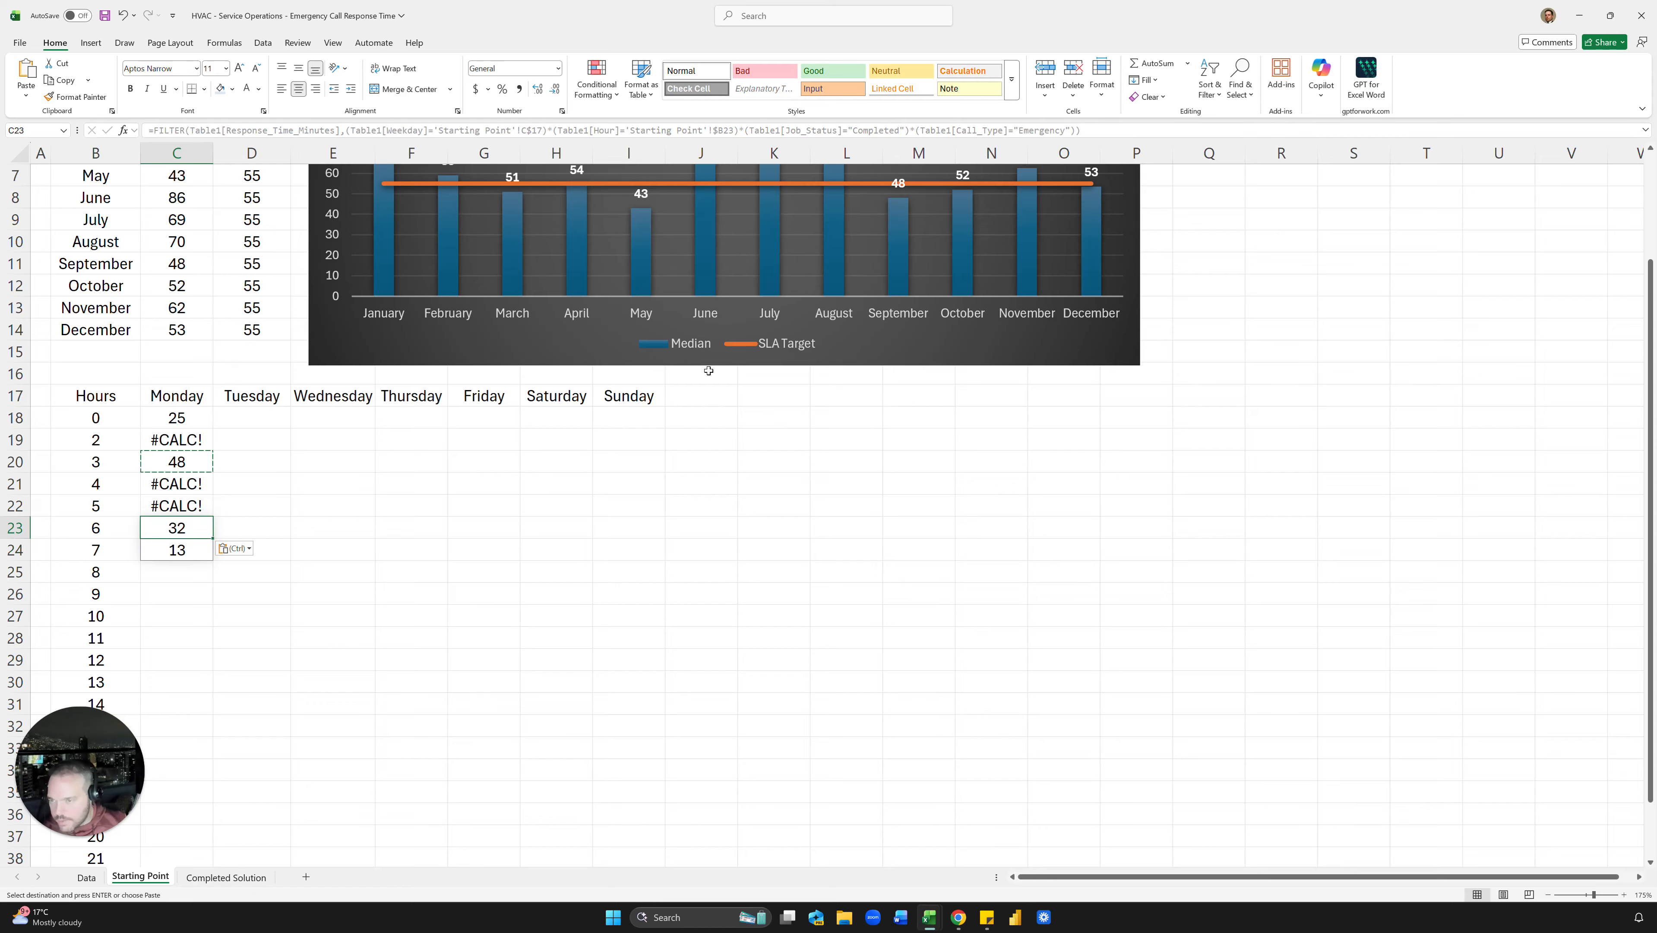
pyautogui.hotkey('ctrl', 'shift', 'Down')
pyautogui.press('Delete')
pyautogui.press('Up')
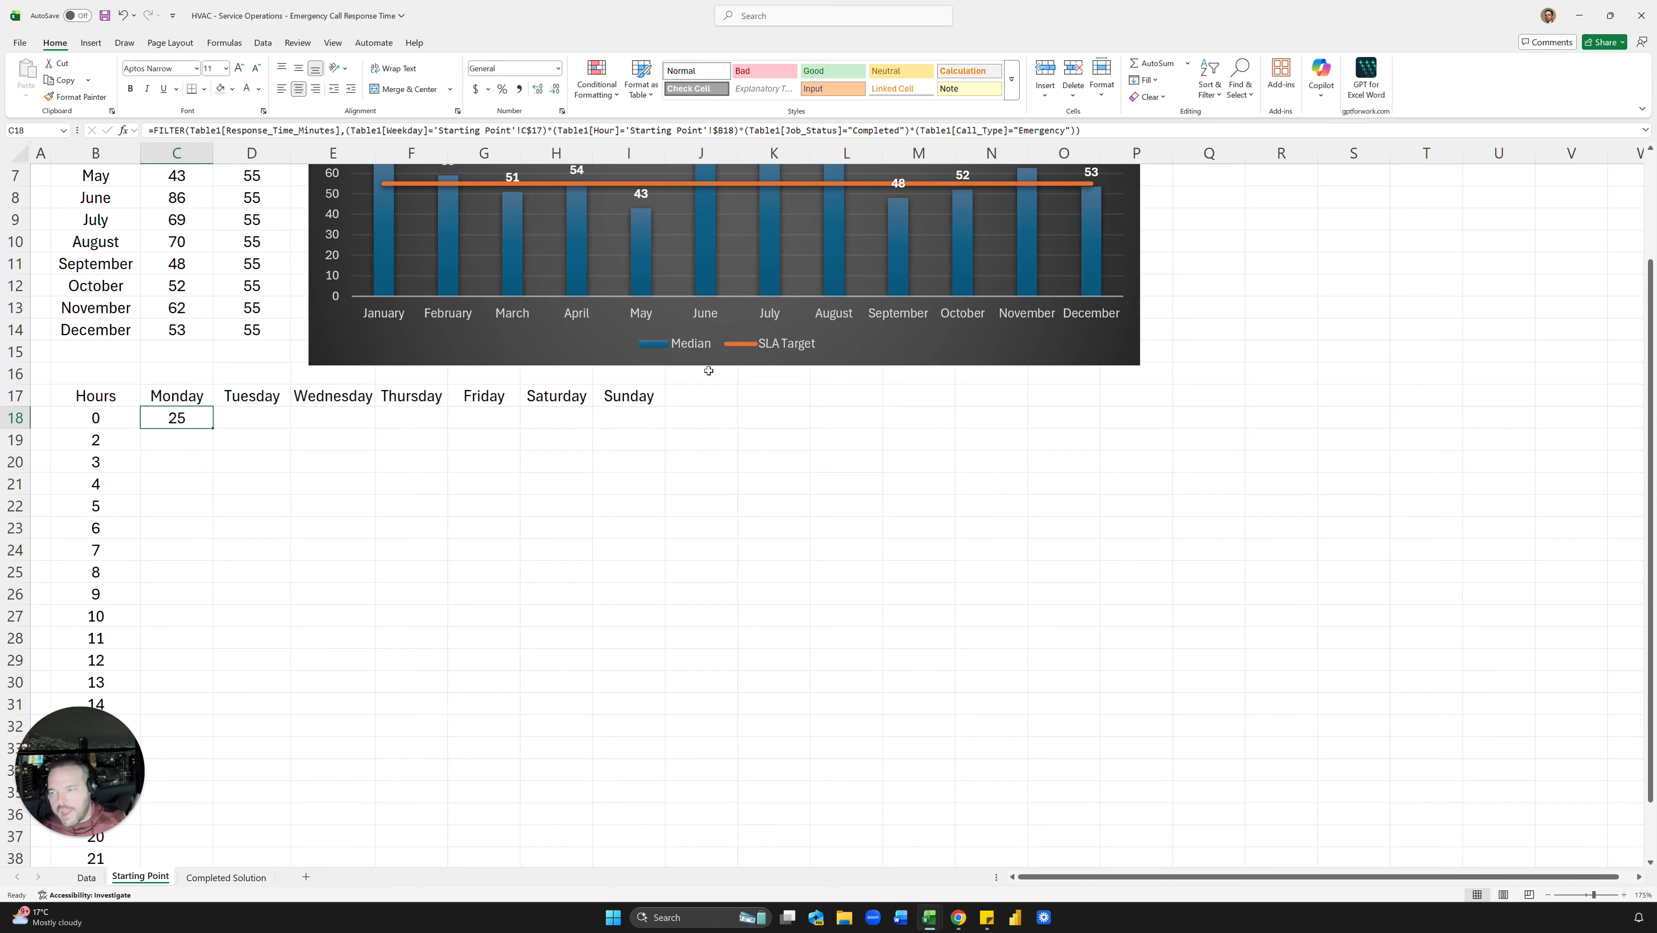
# Step: Wrap C18's FILTER in MEDIAN and test-paste it into the next Monday hours
pyautogui.click(156, 129)
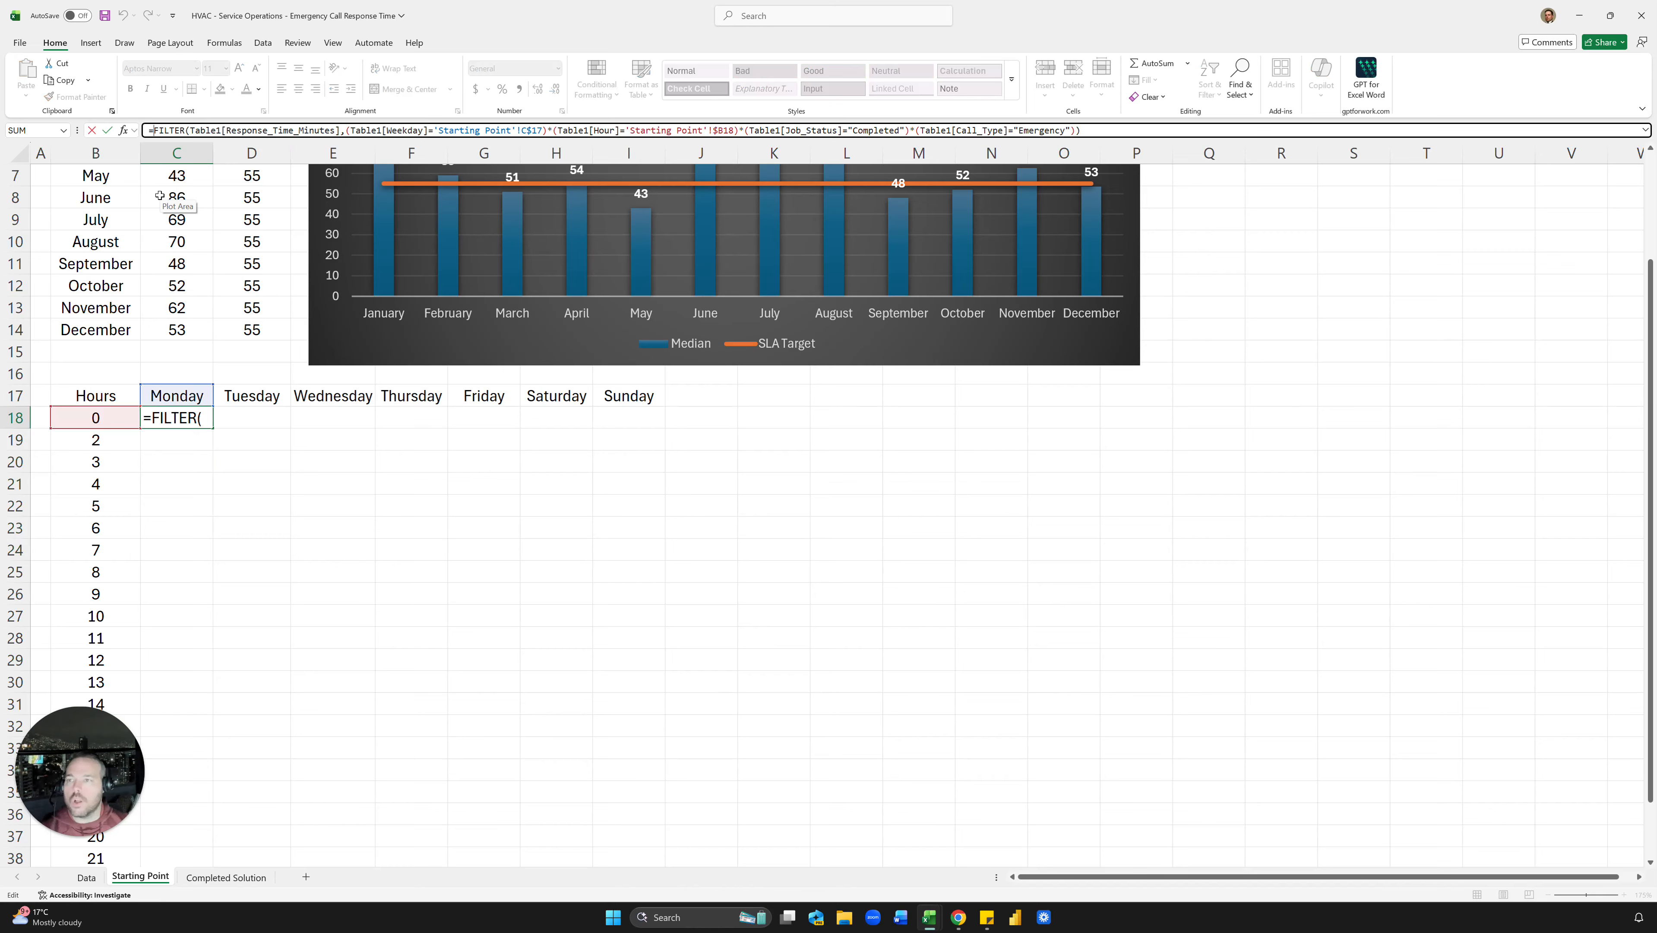
pyautogui.write('median')
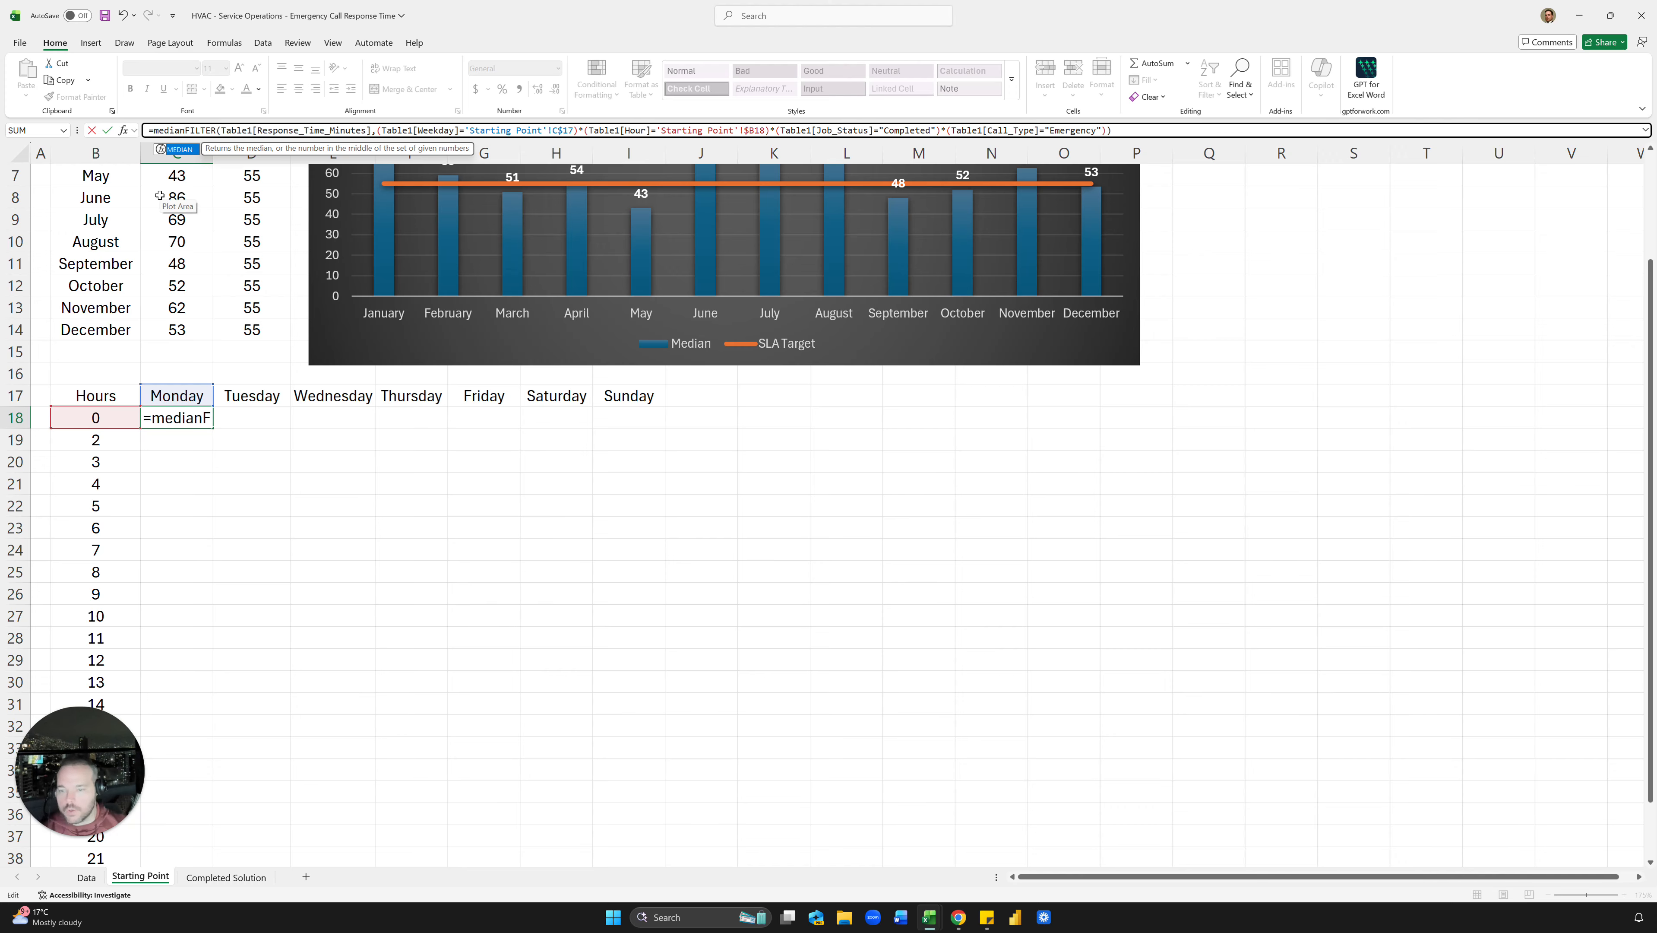
pyautogui.write('(')
pyautogui.press('Return')
pyautogui.press('Up')
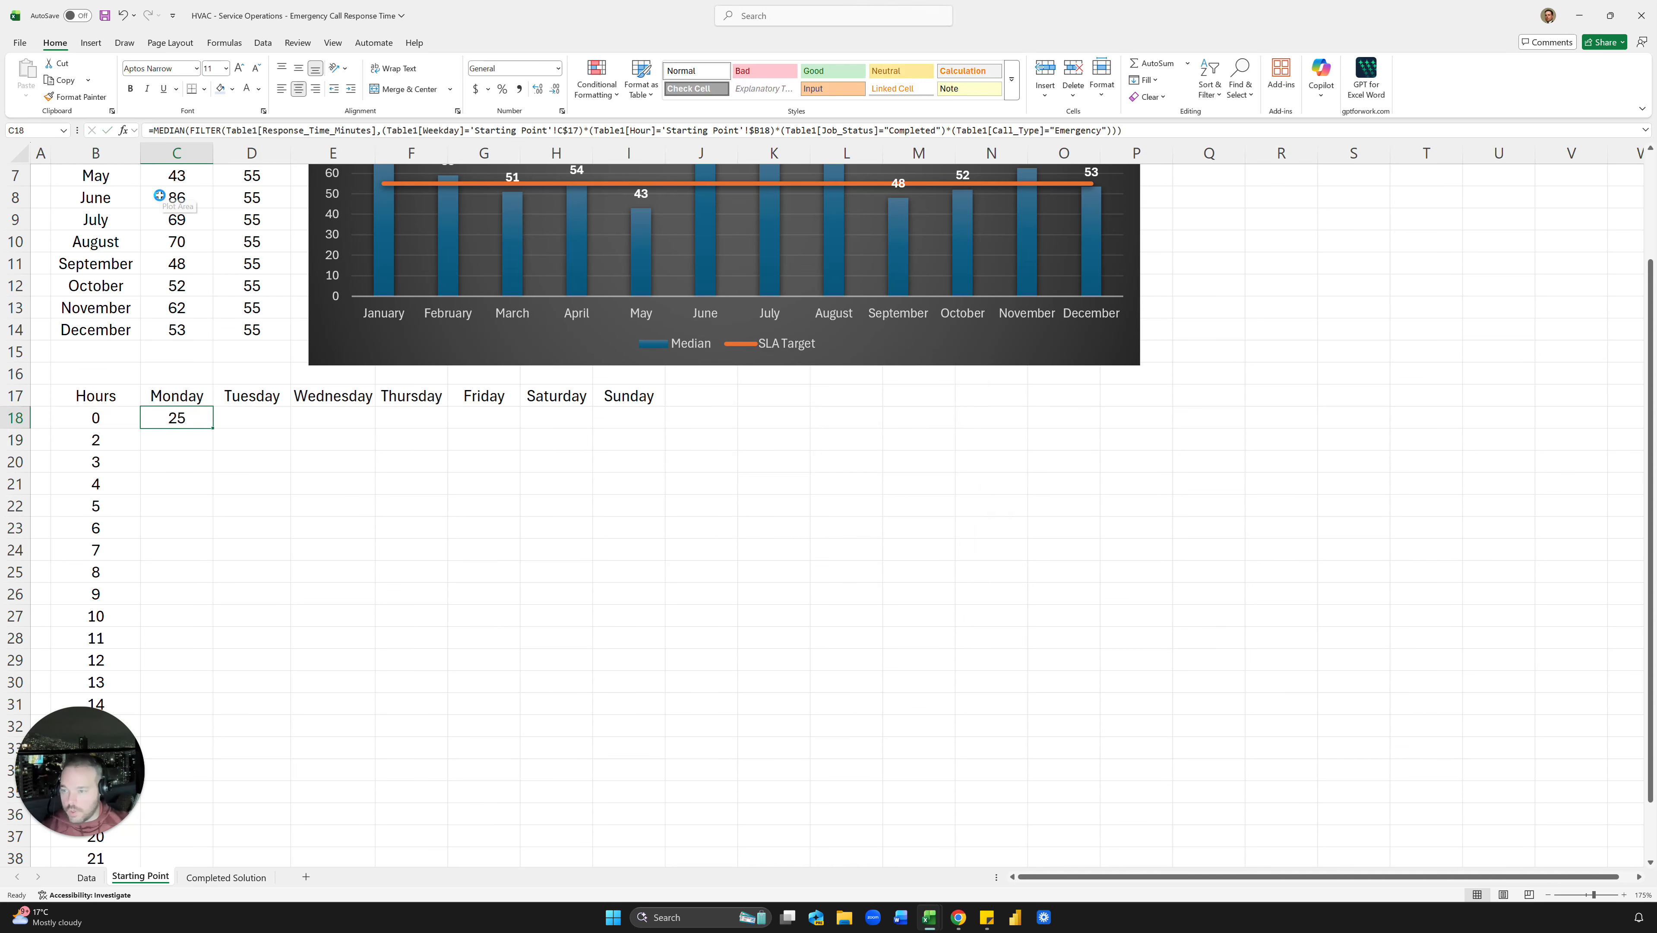
pyautogui.hotkey('ctrl', 'c')
pyautogui.hotkey('shift', 'Down')
pyautogui.hotkey('shift', 'Down')
pyautogui.hotkey('shift', 'Down')
pyautogui.hotkey('shift', 'Down')
pyautogui.hotkey('shift', 'Down')
pyautogui.hotkey('ctrl', 'v')
pyautogui.press('Escape')
pyautogui.press('Down')
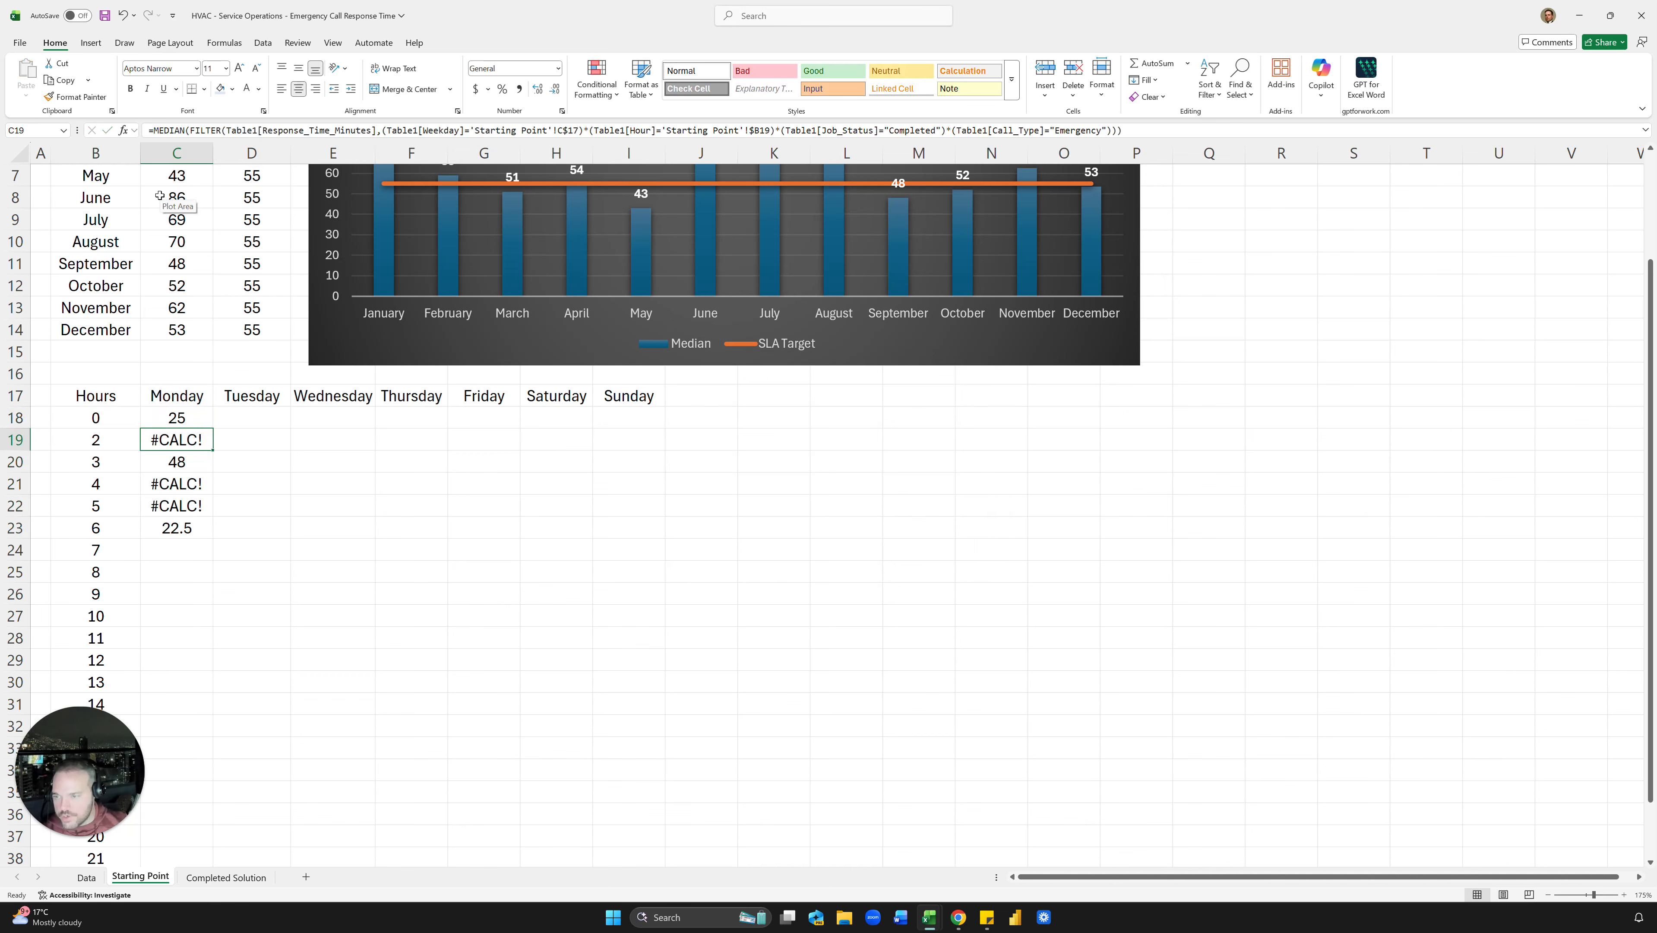
pyautogui.press('Down')
pyautogui.press('Up')
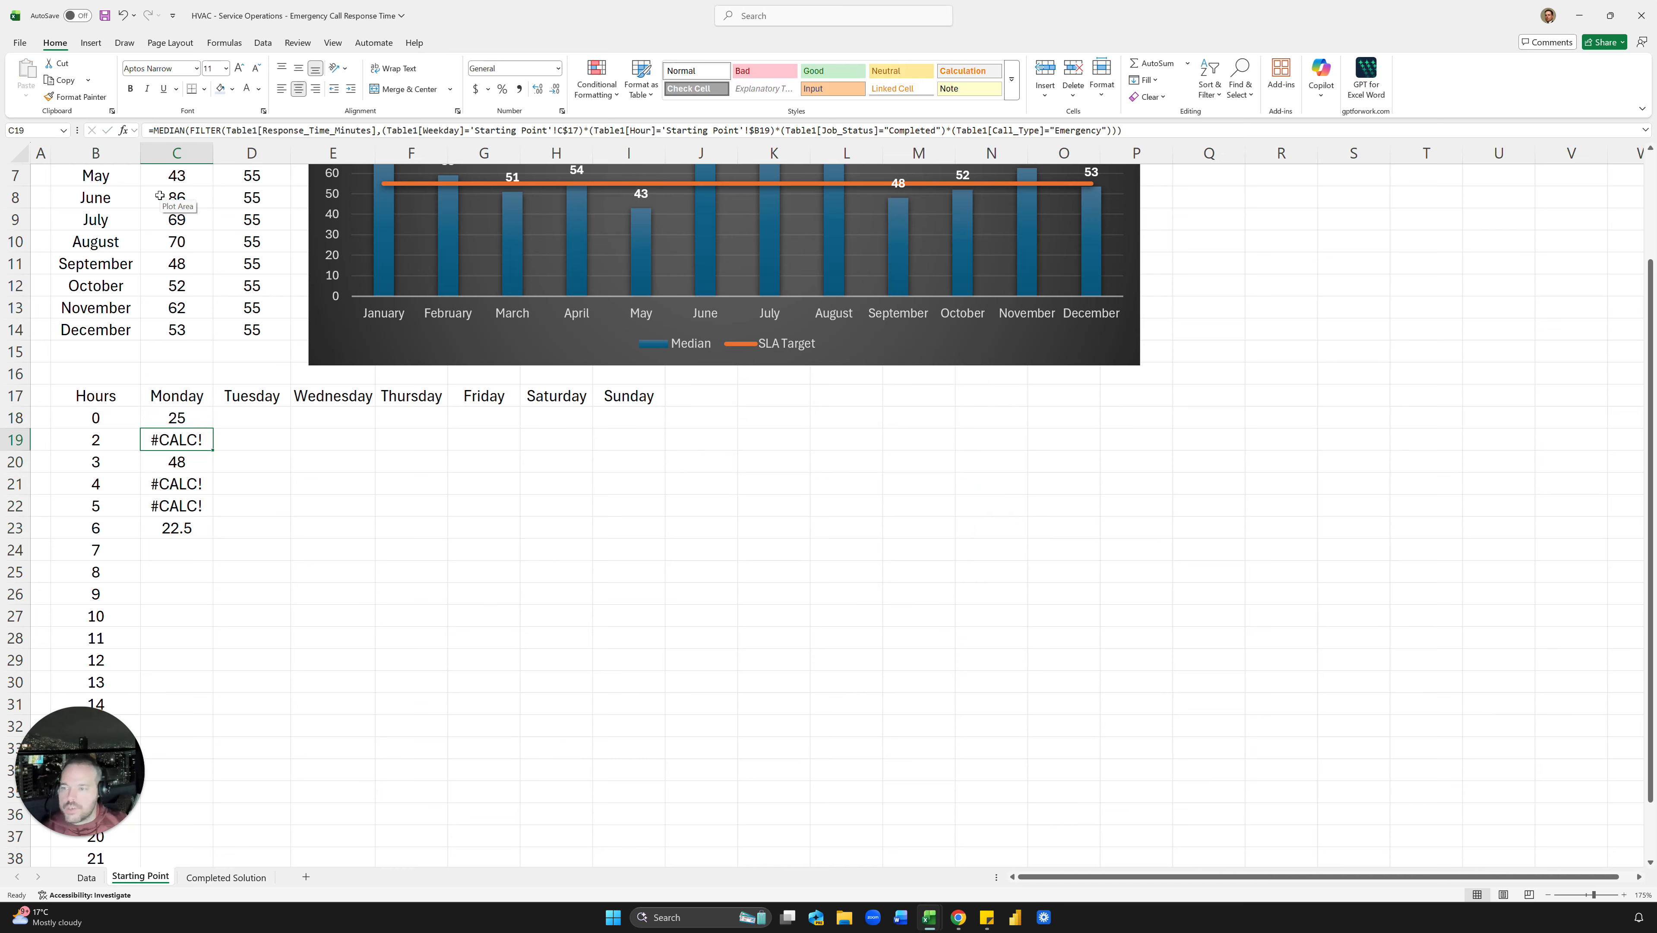
pyautogui.press('Up')
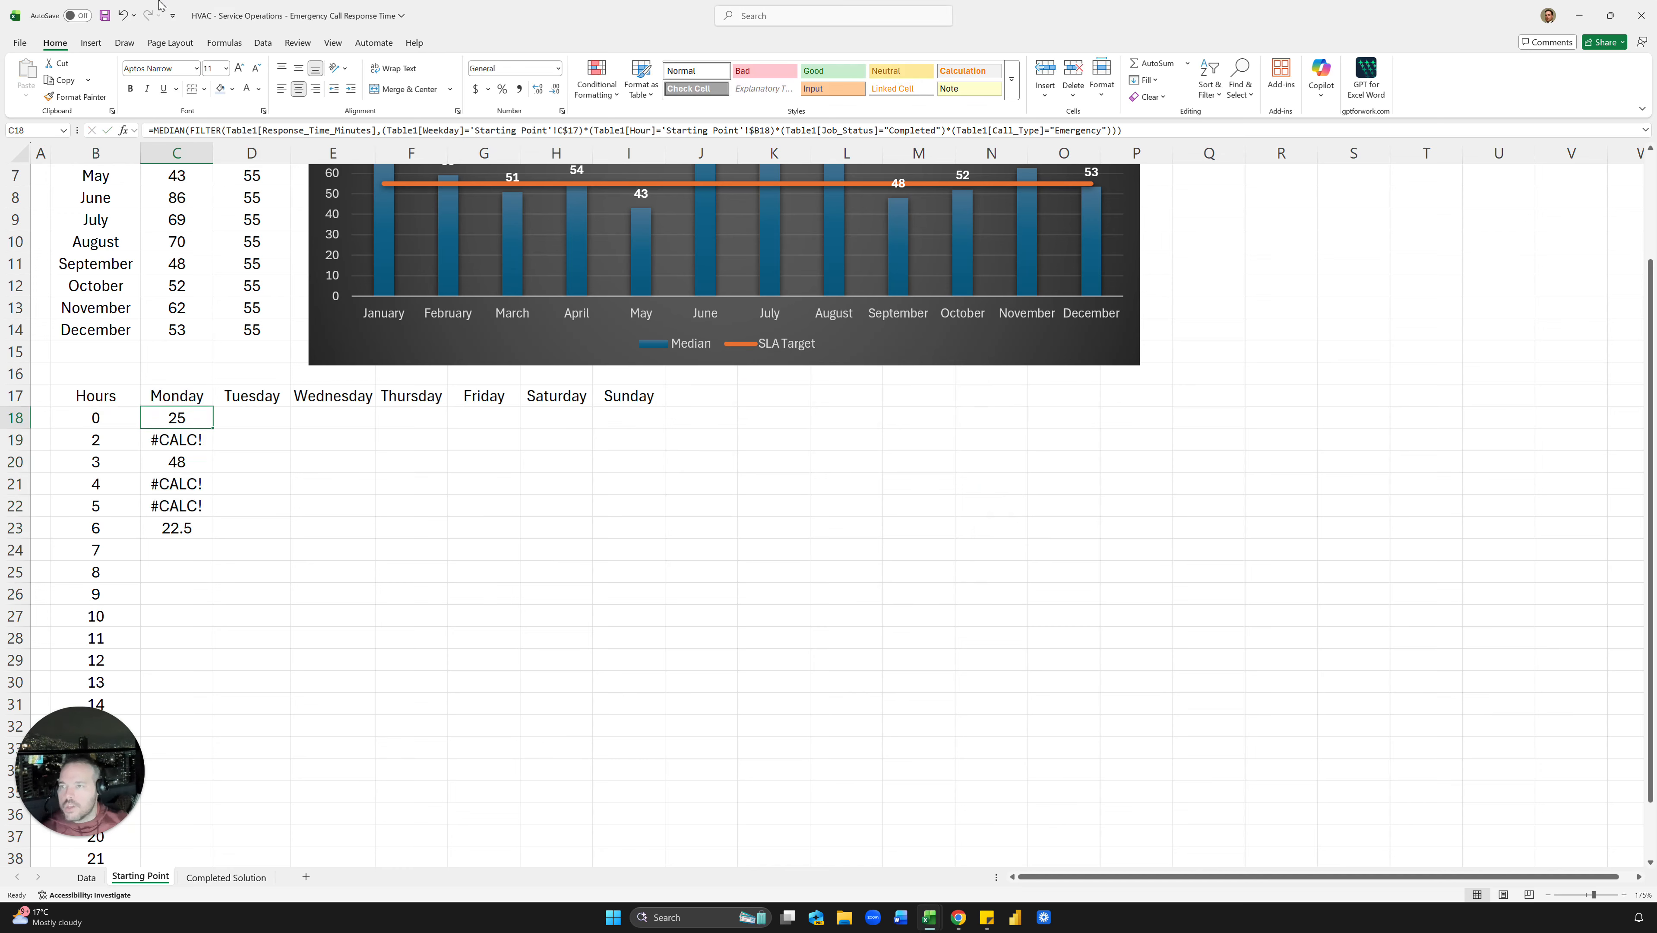
# Step: Wrap the median in IFERROR(...,"") and paste it down C18:C40 for hours 0–23
pyautogui.click(152, 130)
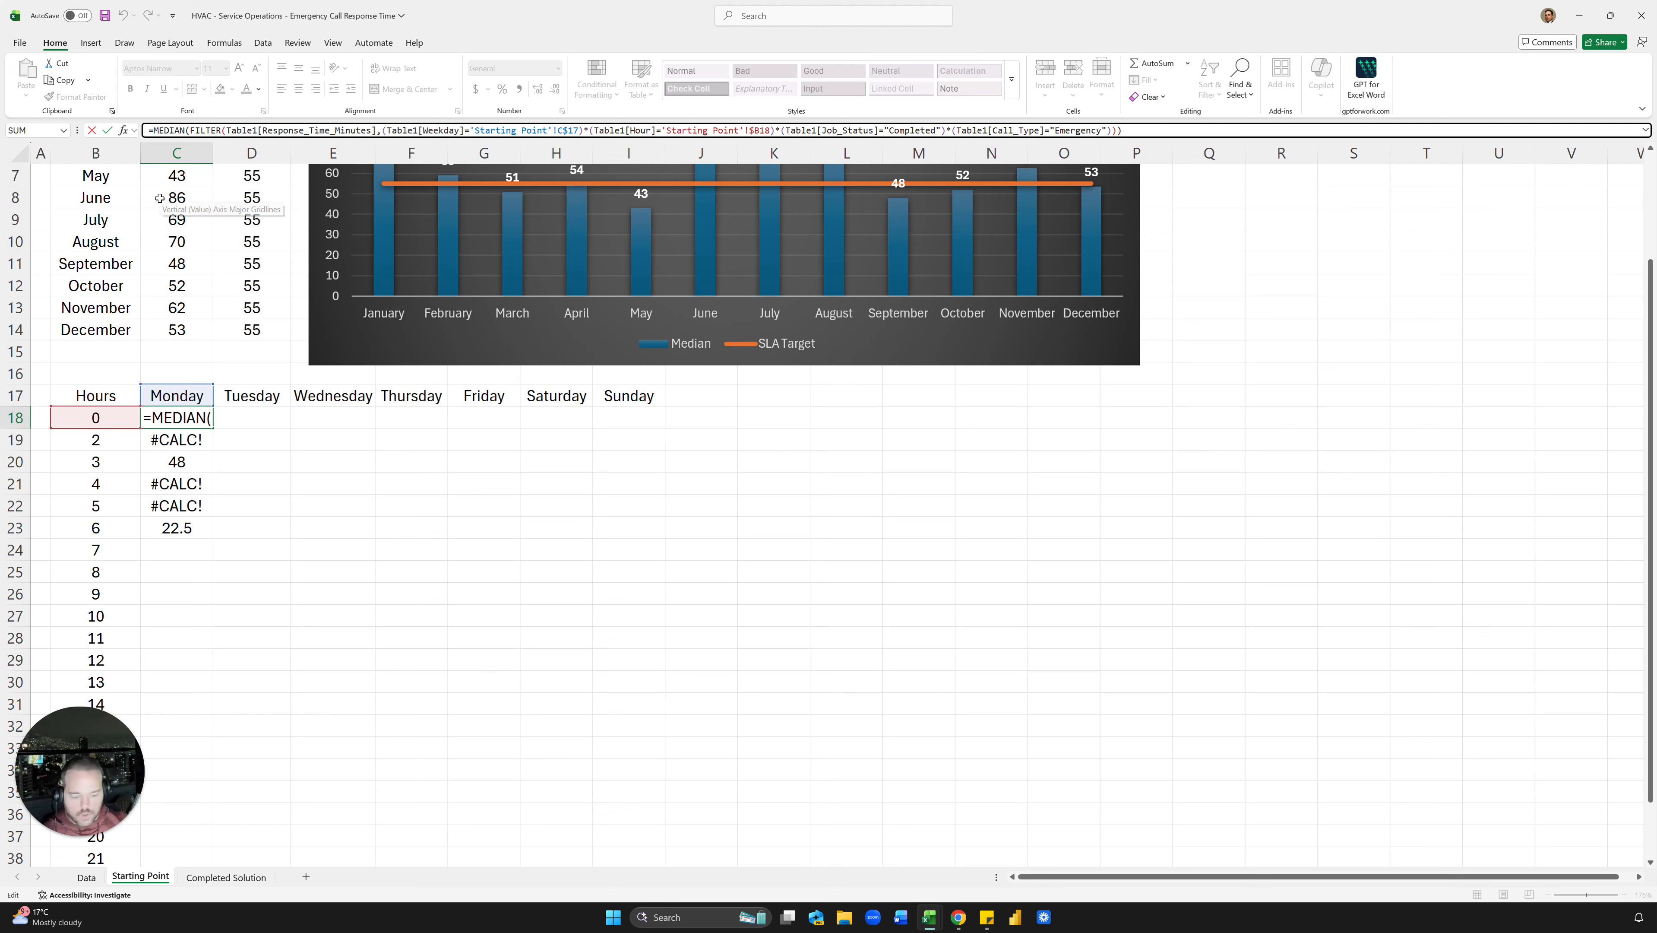
pyautogui.write('Iferror(')
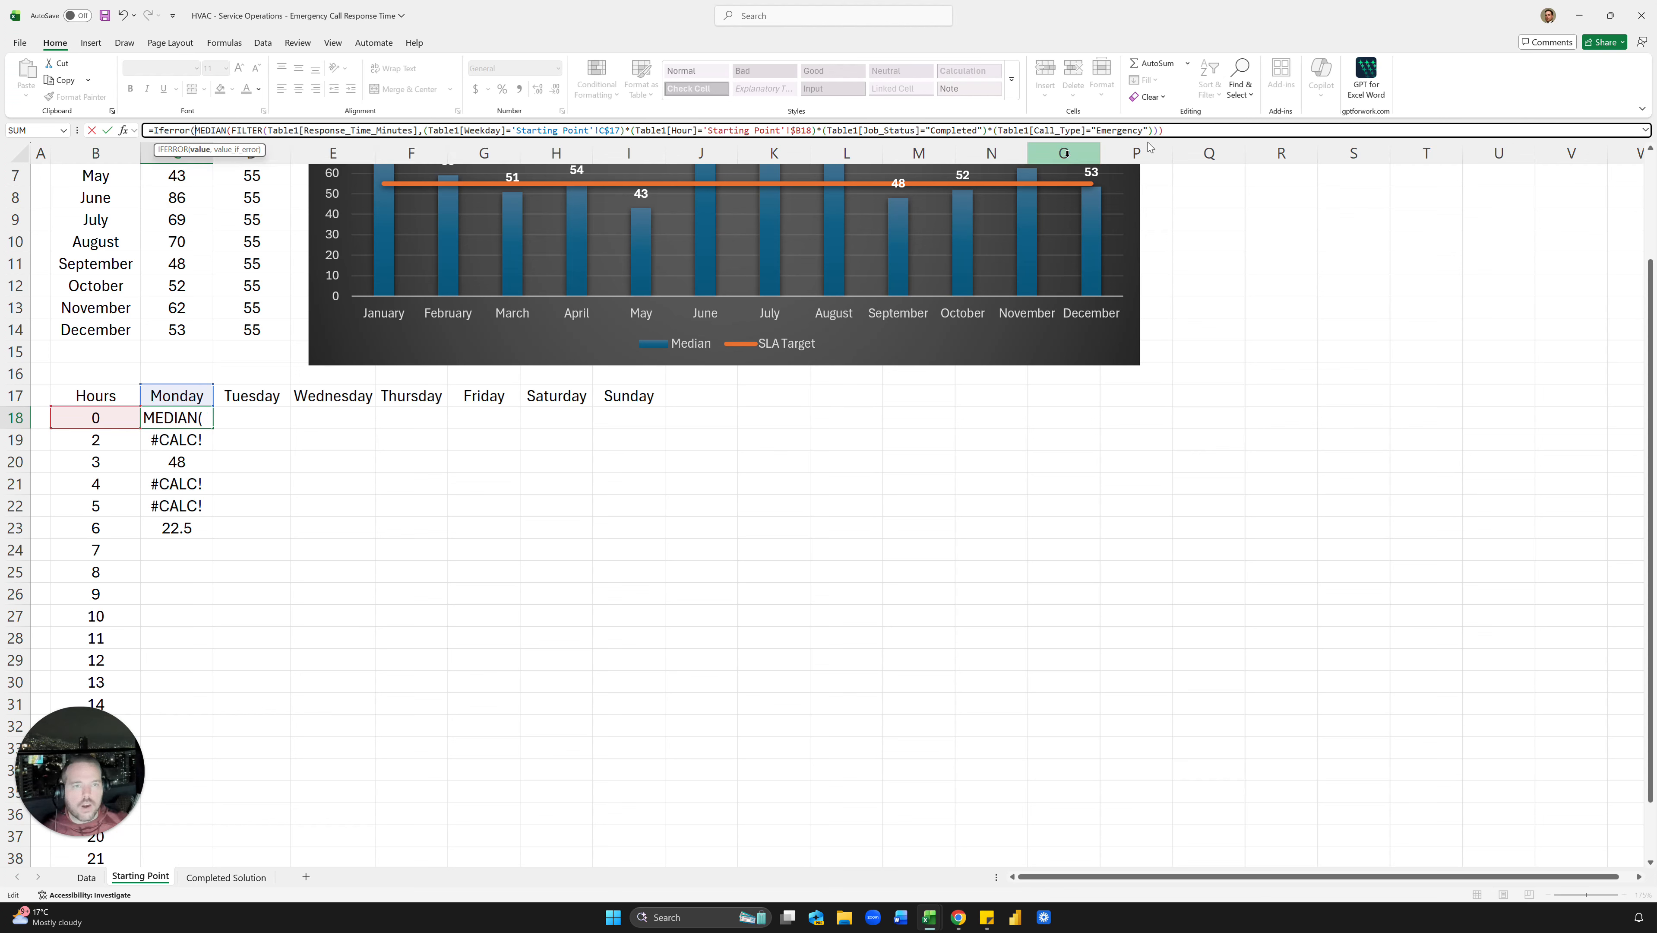
pyautogui.click(1200, 134)
pyautogui.write(',')
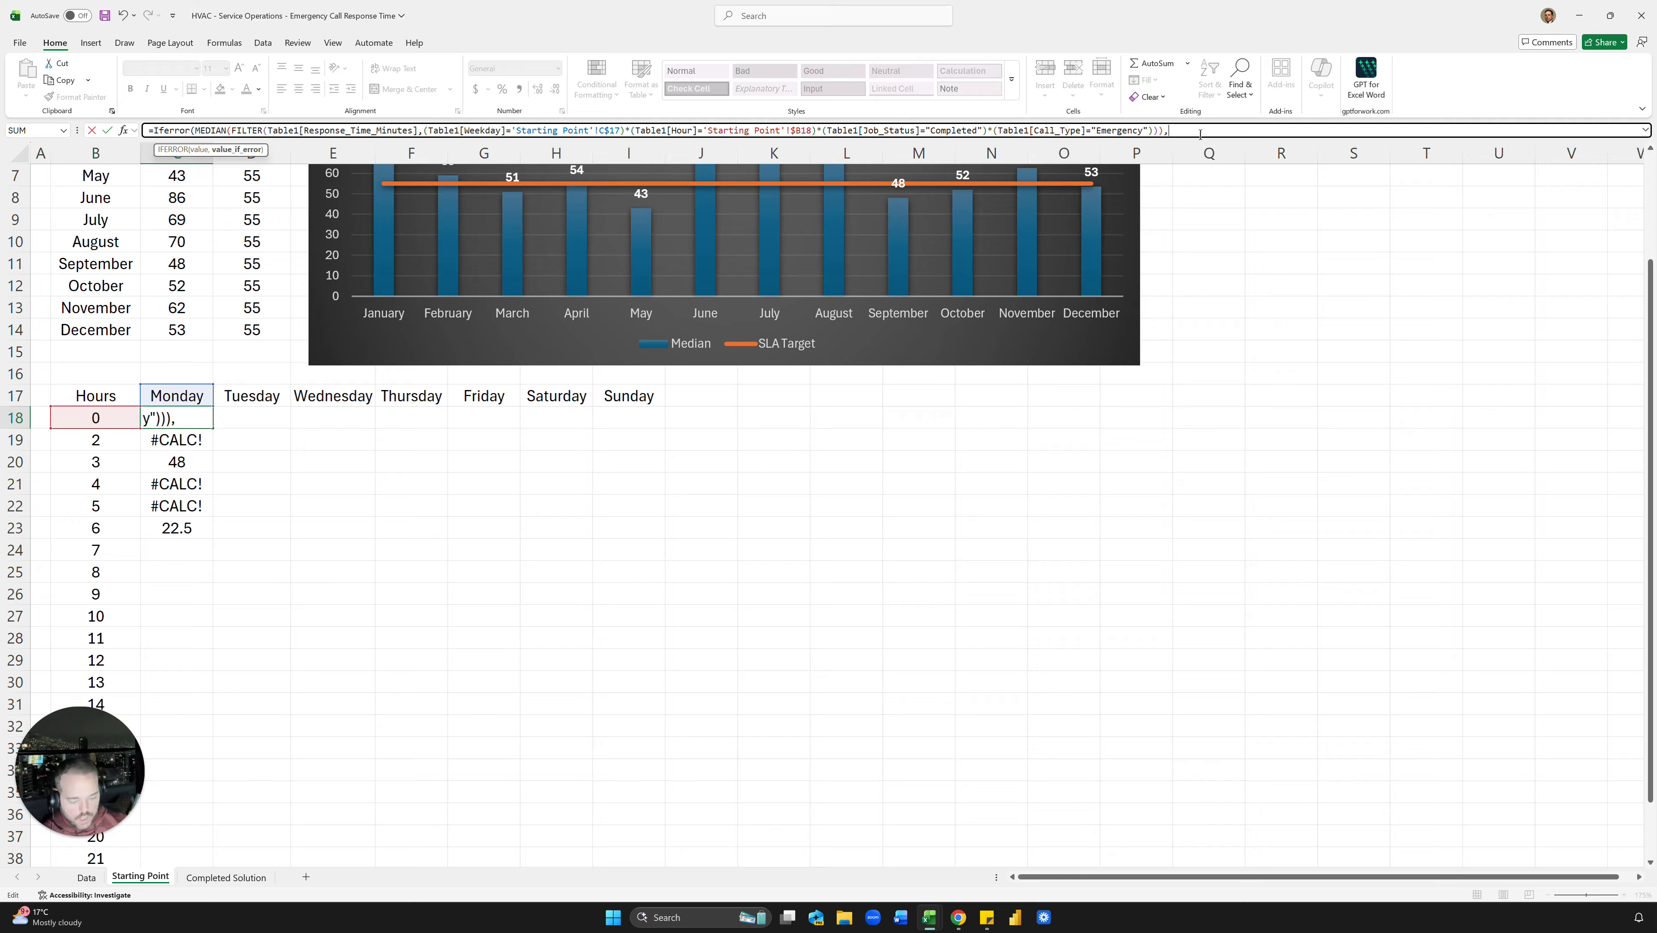
pyautogui.write('"")')
pyautogui.hotkey('ctrl', 'Return')
pyautogui.hotkey('ctrl', 'c')
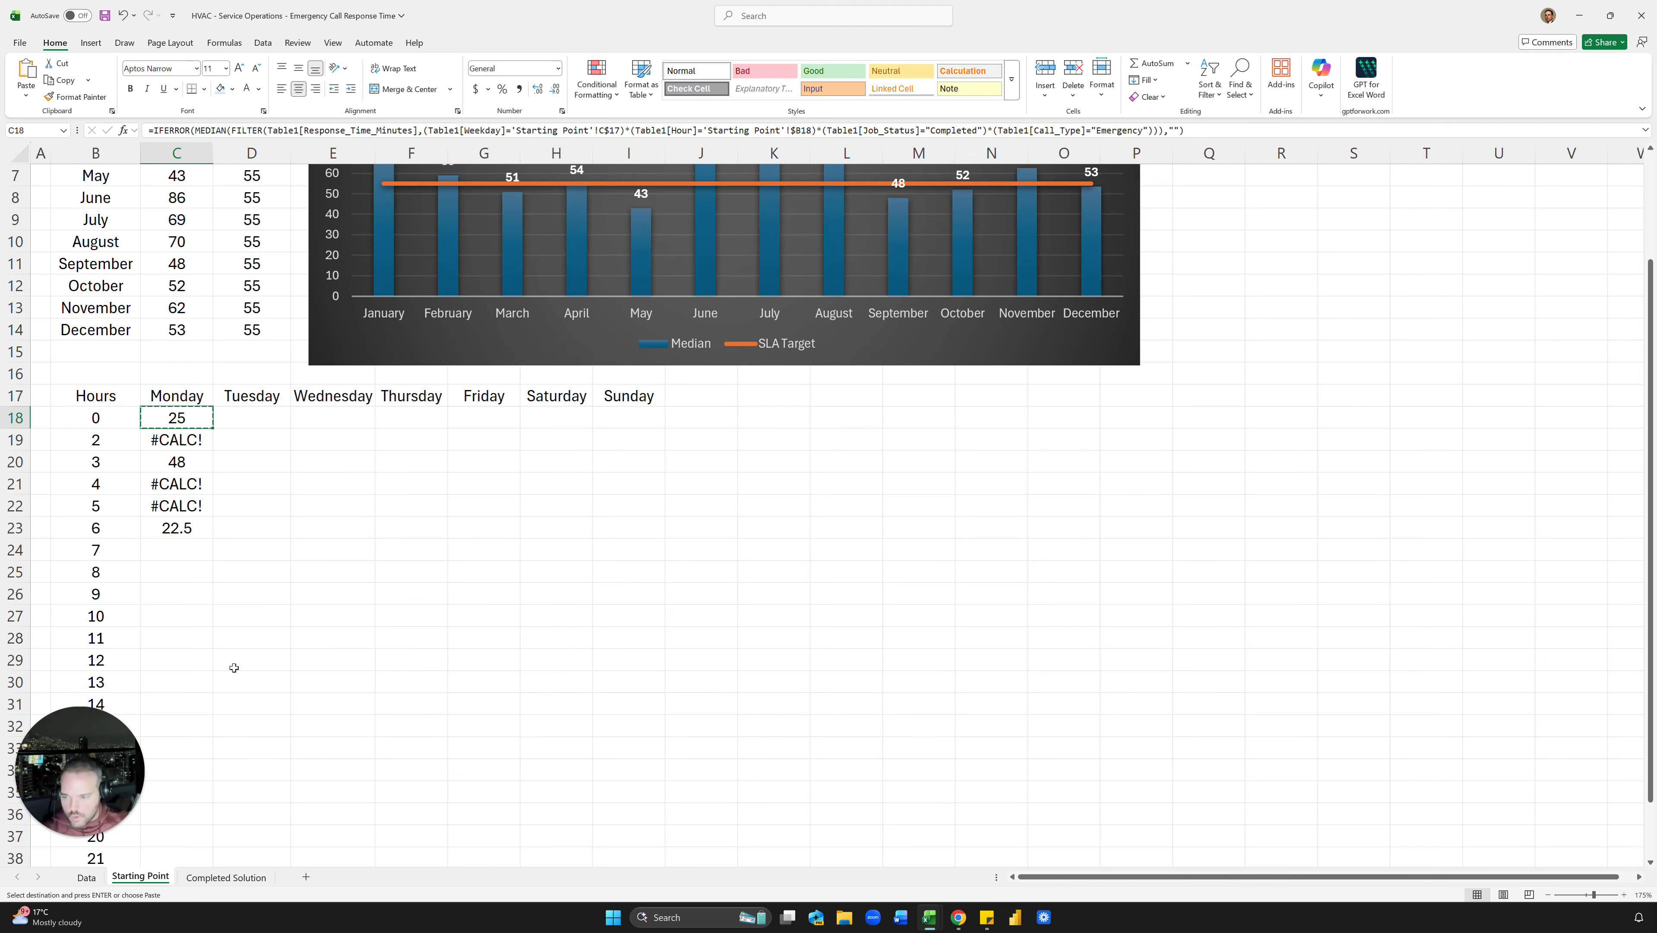
pyautogui.scroll(-2, 229, 686)
pyautogui.scroll(-4, 185, 580)
pyautogui.keyDown('shift'); pyautogui.click(177, 511); pyautogui.keyUp('shift')
pyautogui.hotkey('ctrl', 'v')
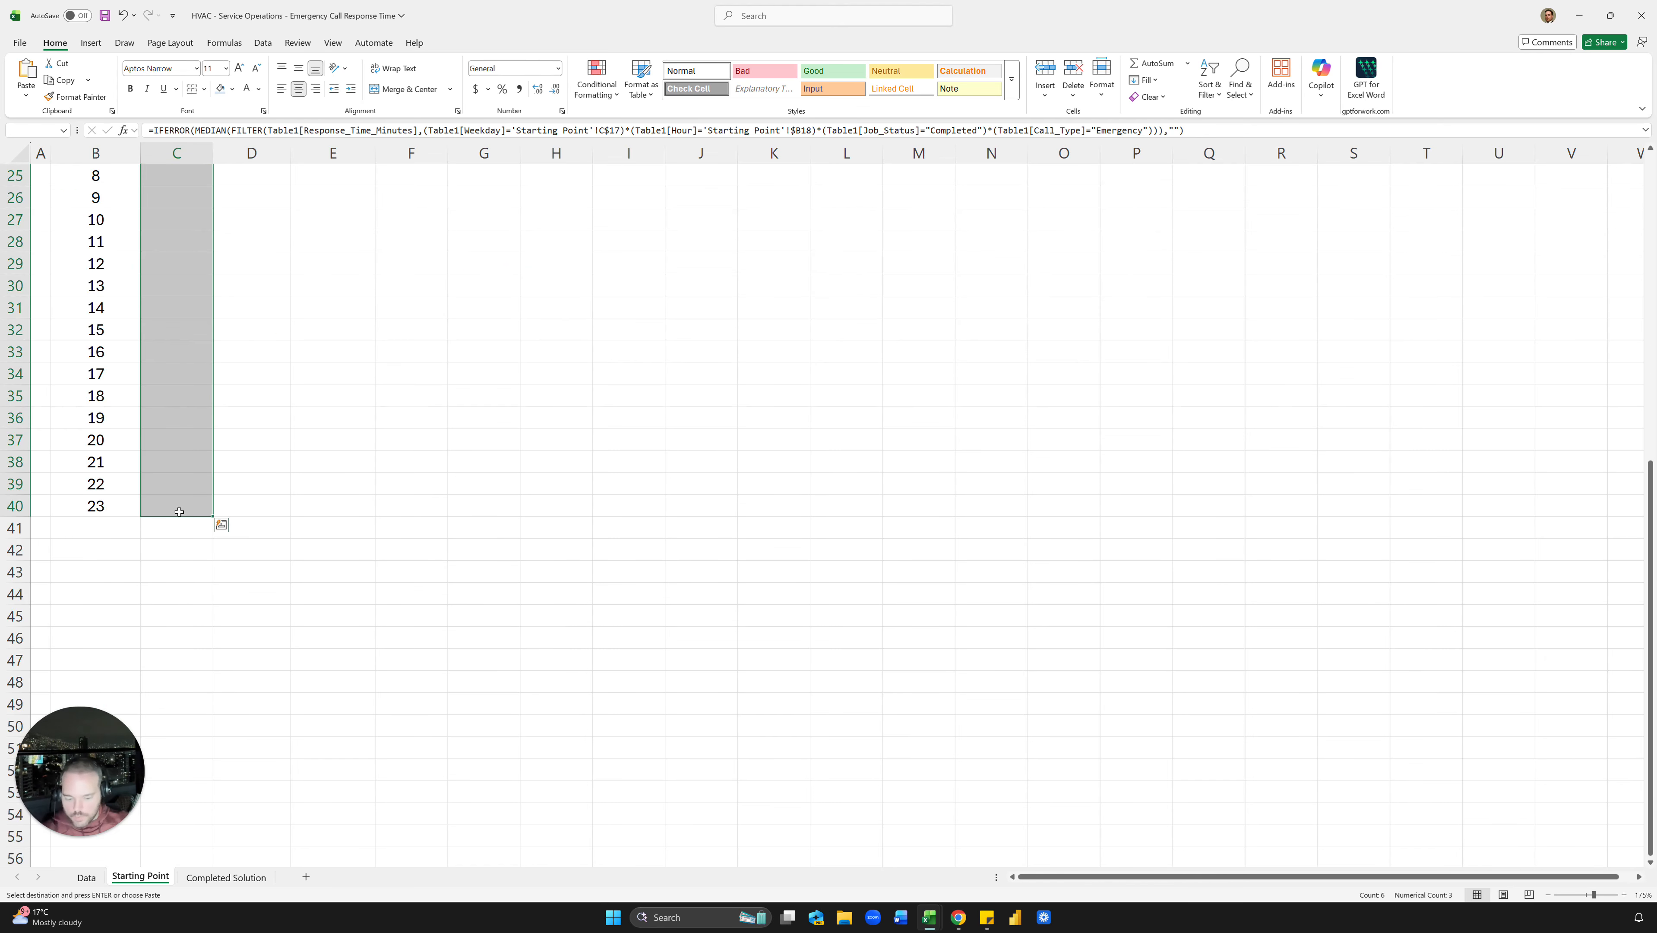
pyautogui.scroll(7, 278, 527)
pyautogui.scroll(-4, 252, 626)
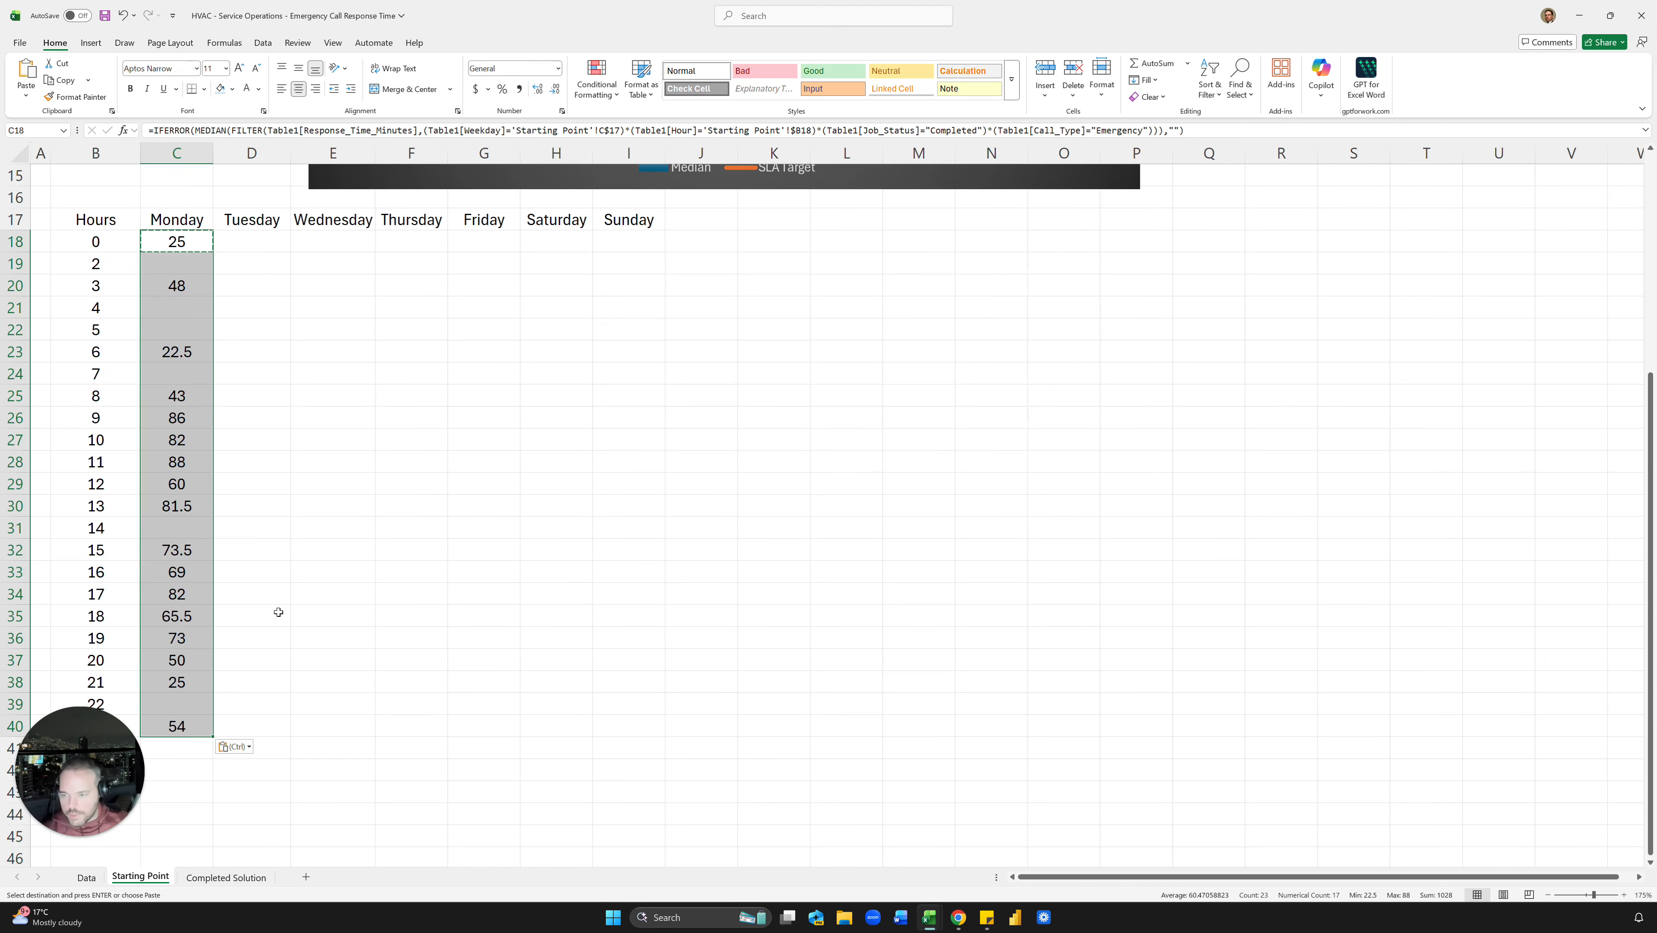
# Step: Paste the IFERROR median formula across C18:I40 for Tuesday through Sunday
pyautogui.keyDown('shift'); pyautogui.click(661, 727); pyautogui.keyUp('shift')
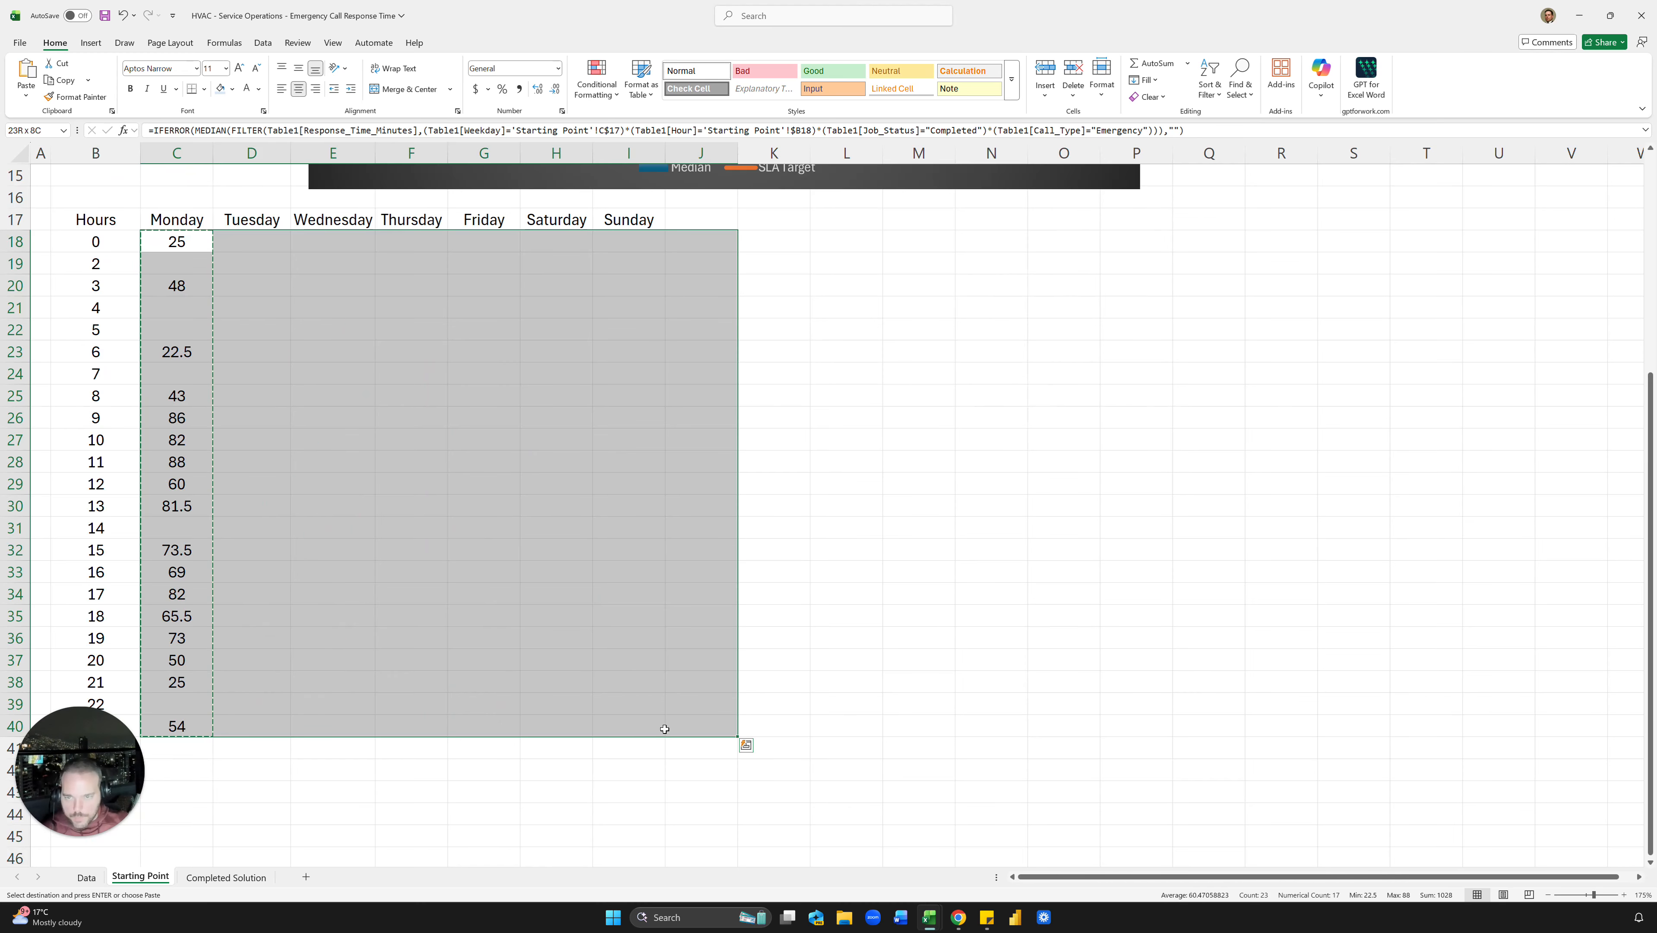
pyautogui.hotkey('ctrl', 'v')
pyautogui.click(701, 616)
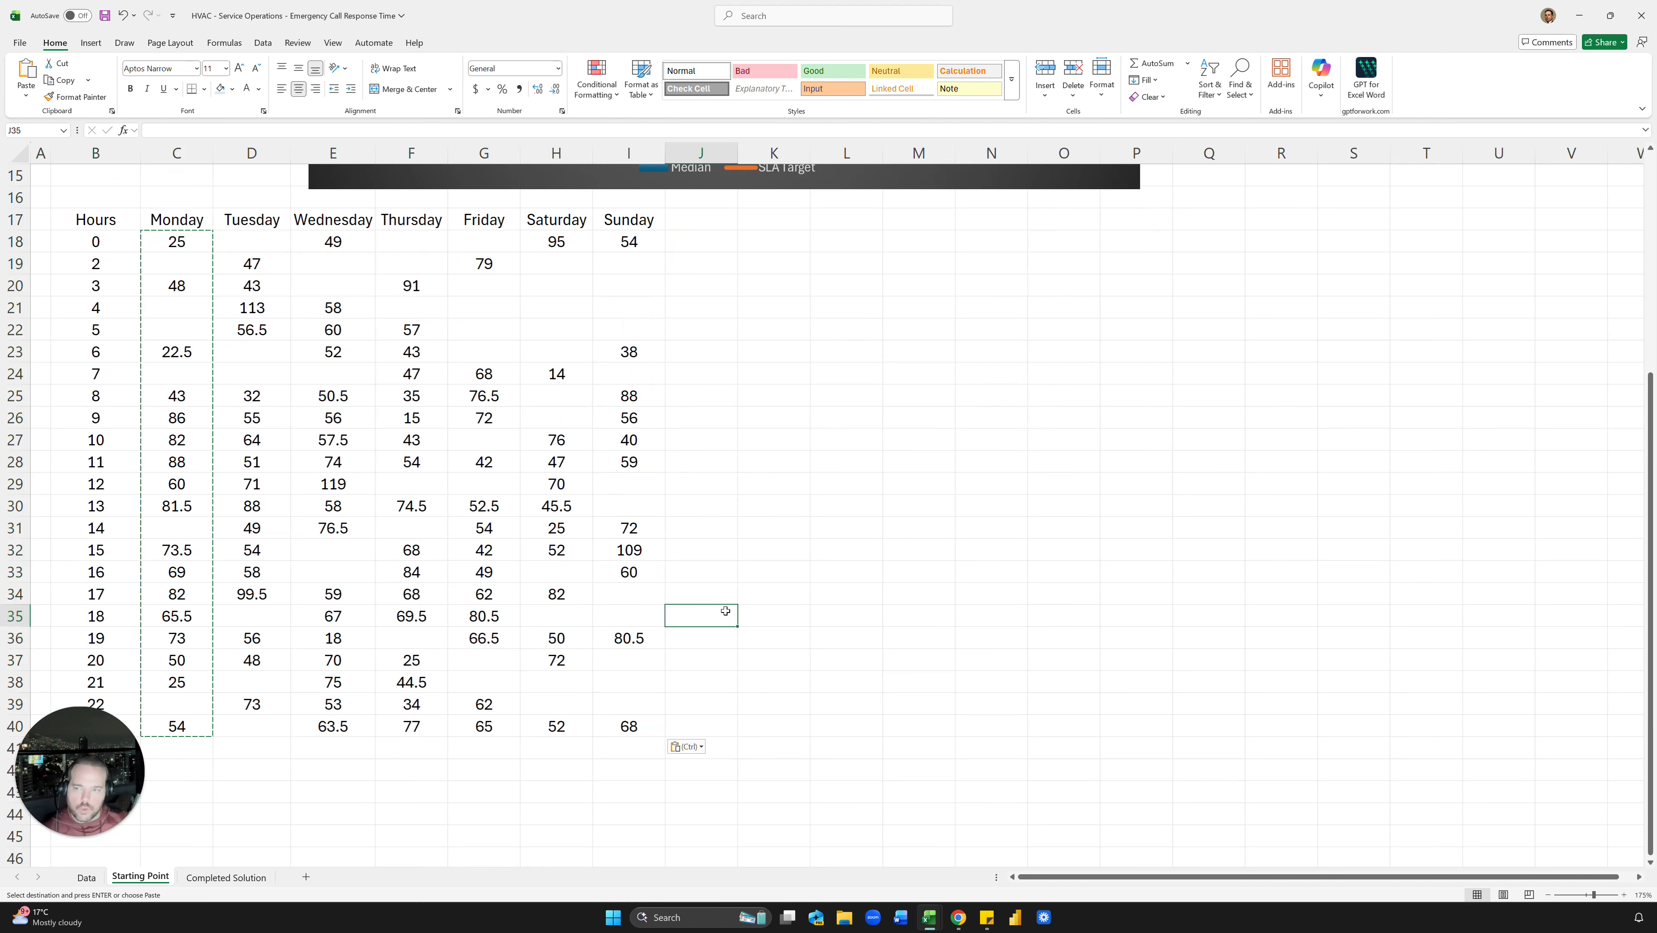
pyautogui.press('Escape')
pyautogui.scroll(2, 228, 324)
# Step: Compare the Monday, Tuesday and Wednesday hour-0 formulas to confirm their references shift correctly
pyautogui.click(181, 381)
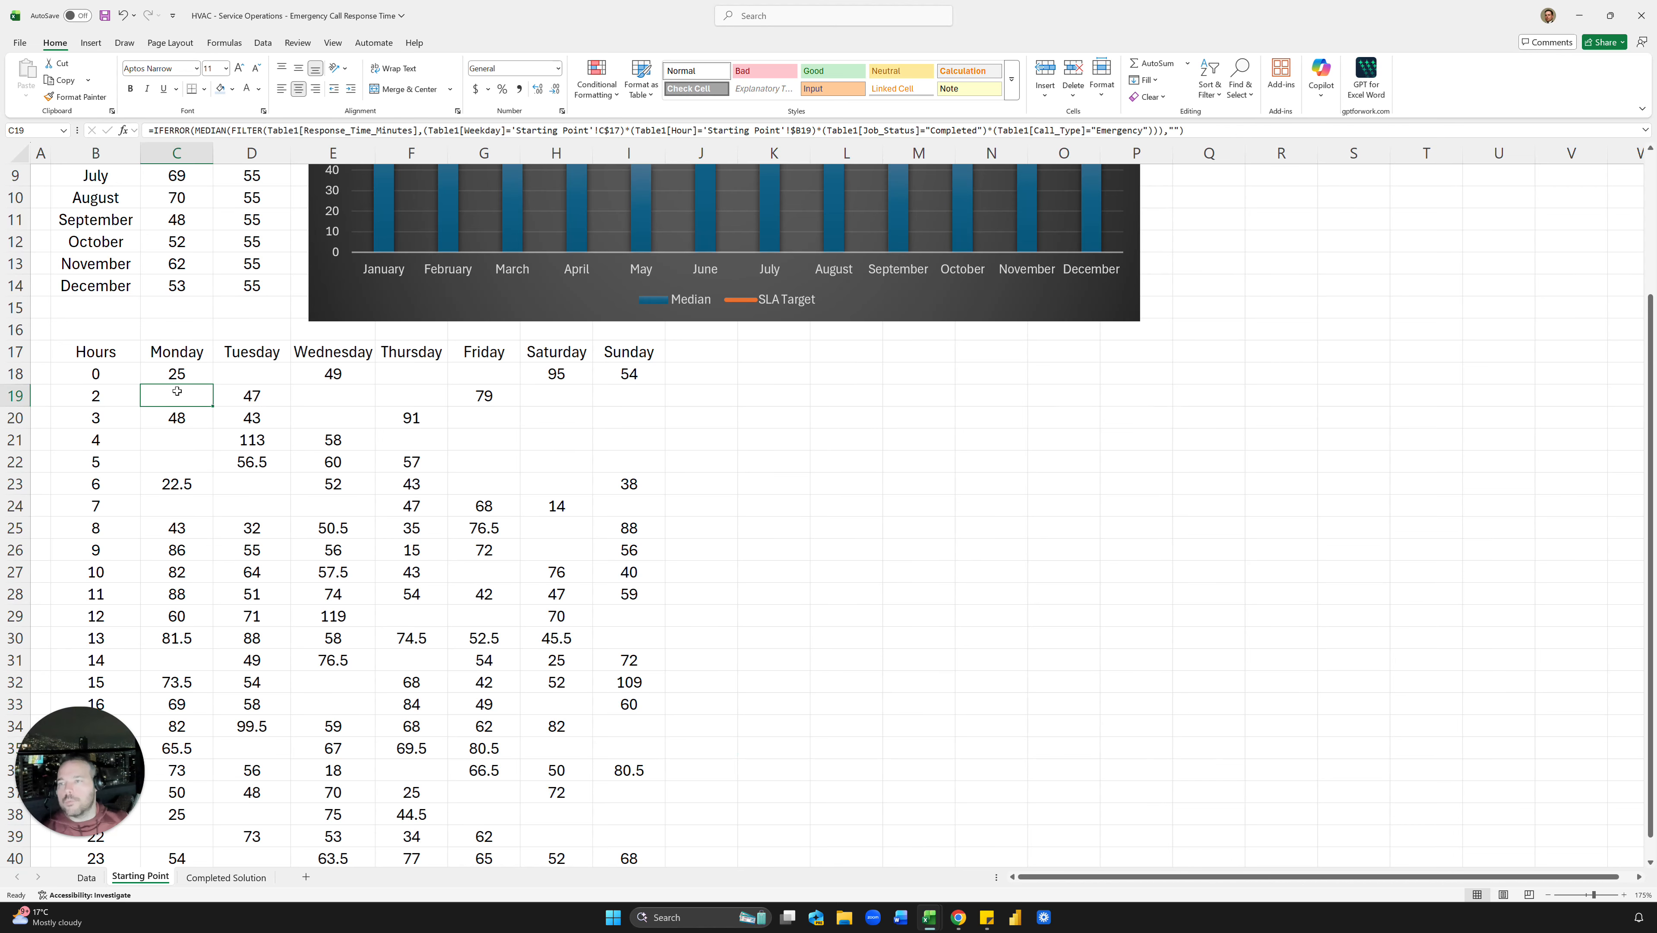
pyautogui.moveTo(214, 385); pyautogui.dragTo(280, 394)
pyautogui.click(268, 371)
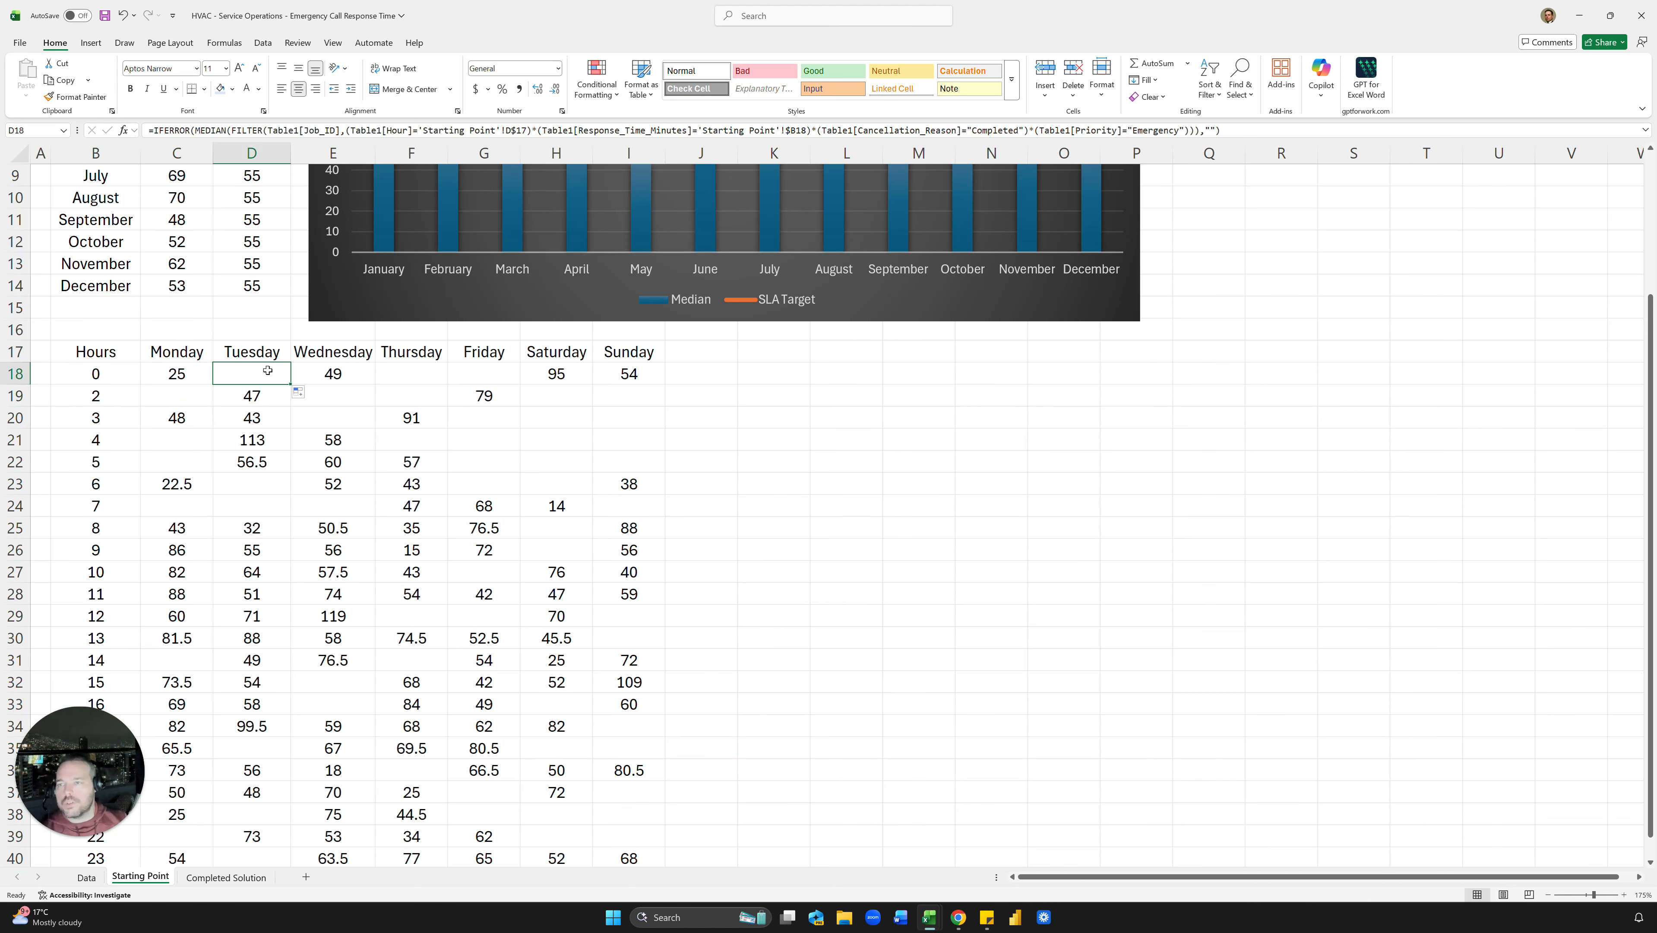
pyautogui.press('Left')
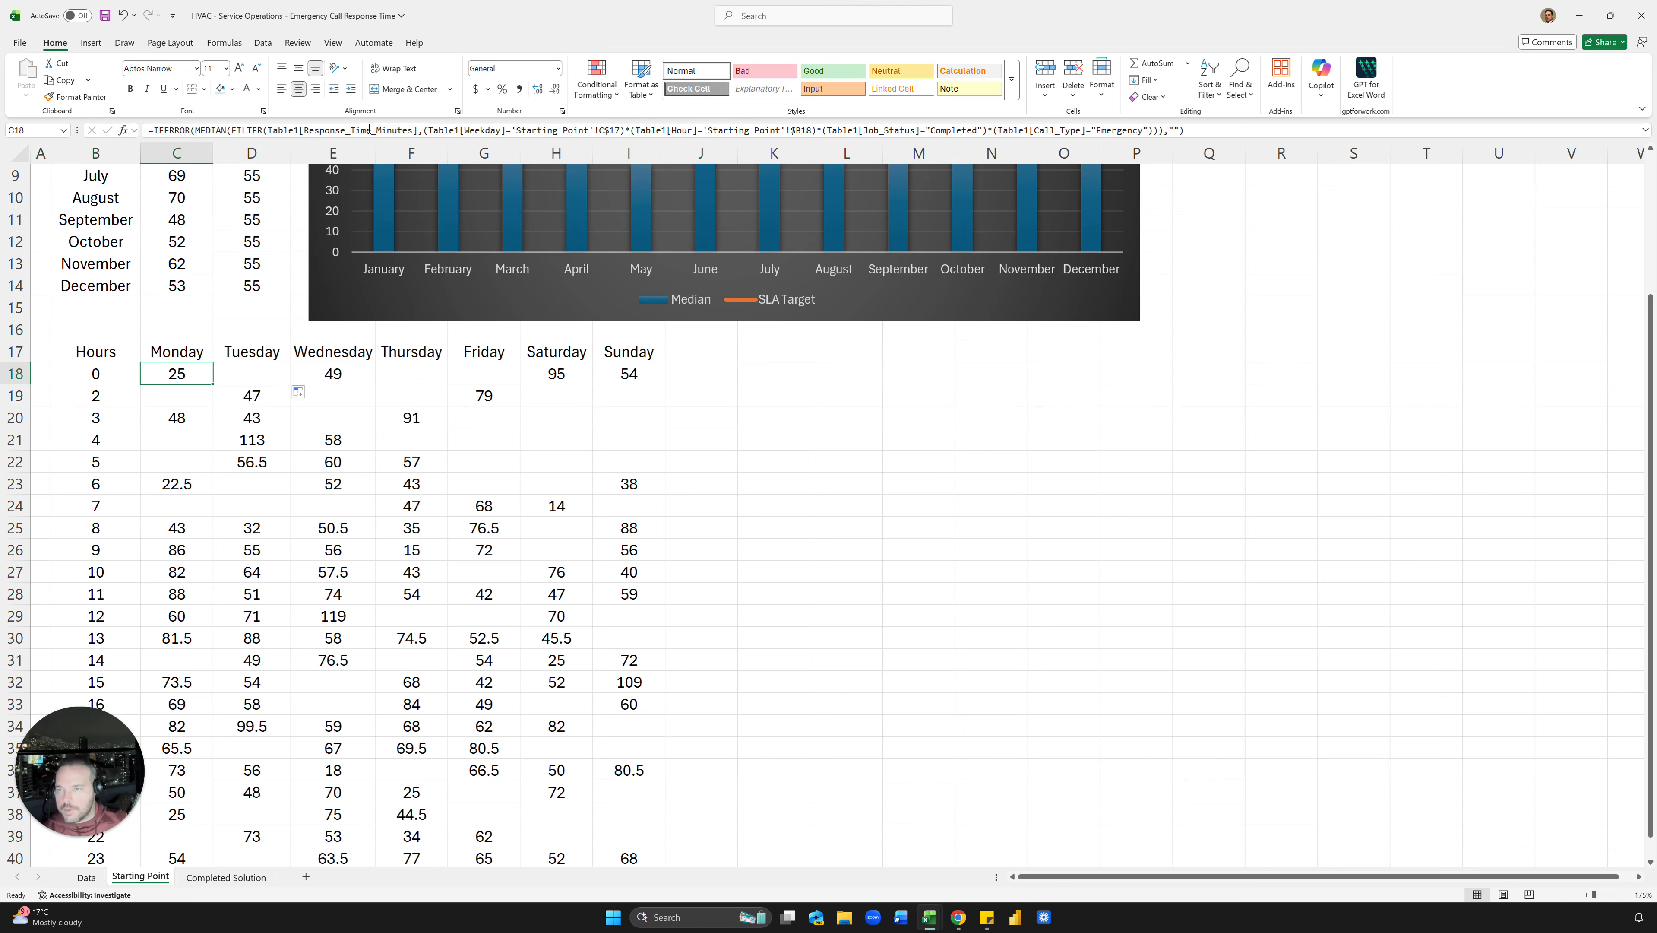
pyautogui.press('Right')
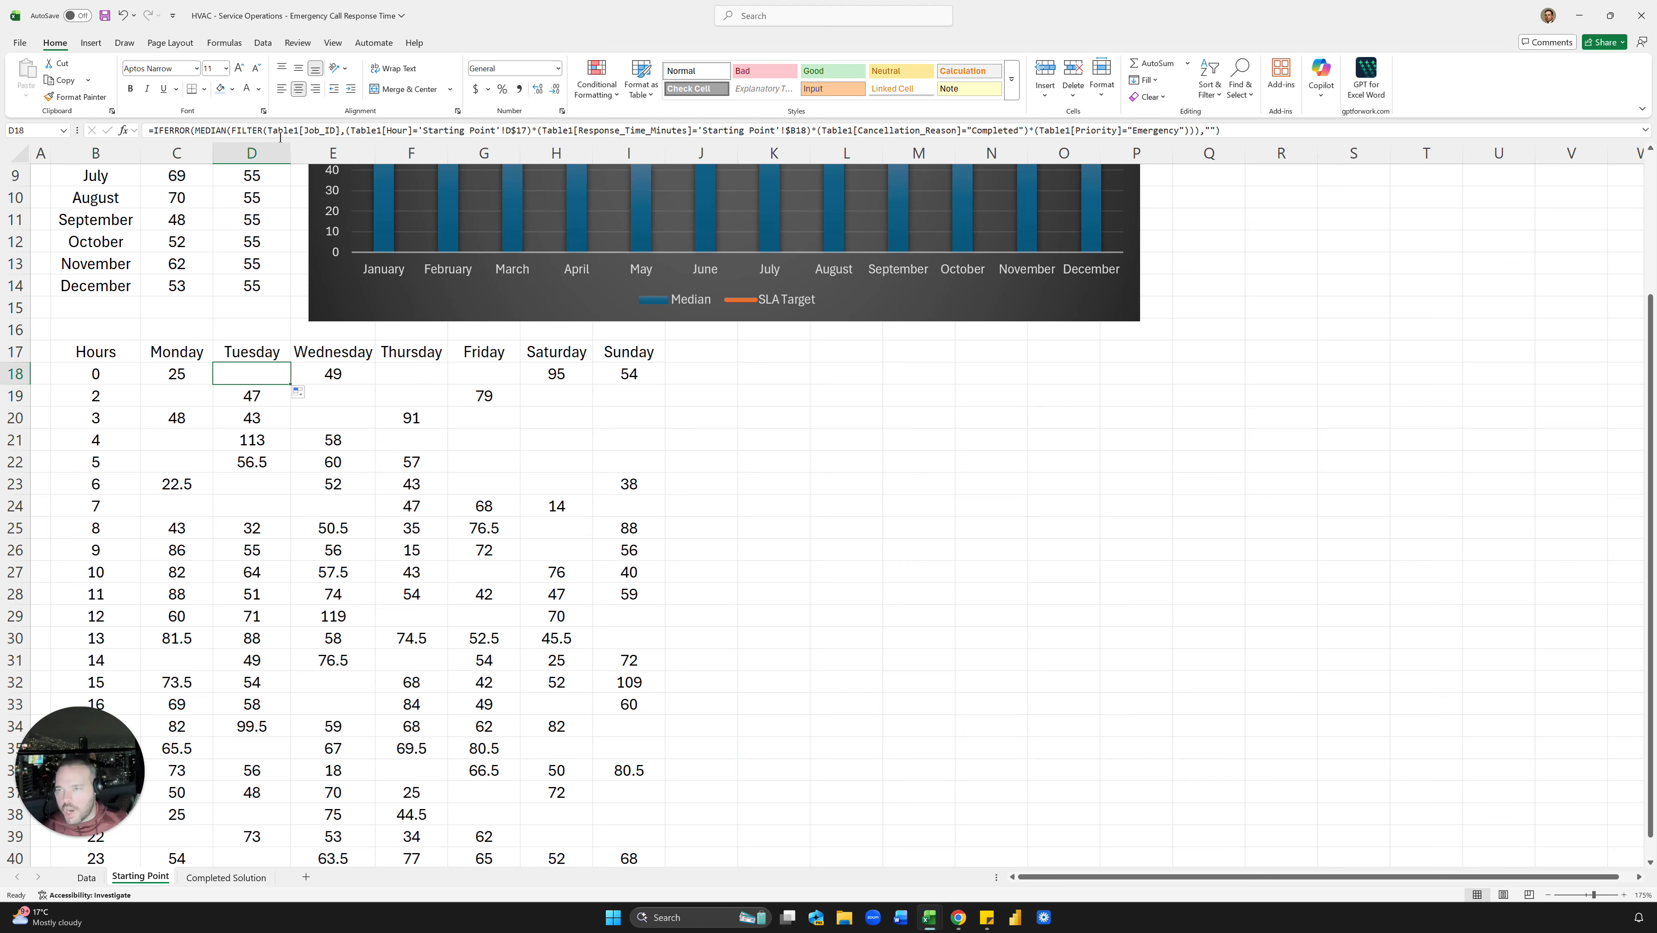
pyautogui.press('Left')
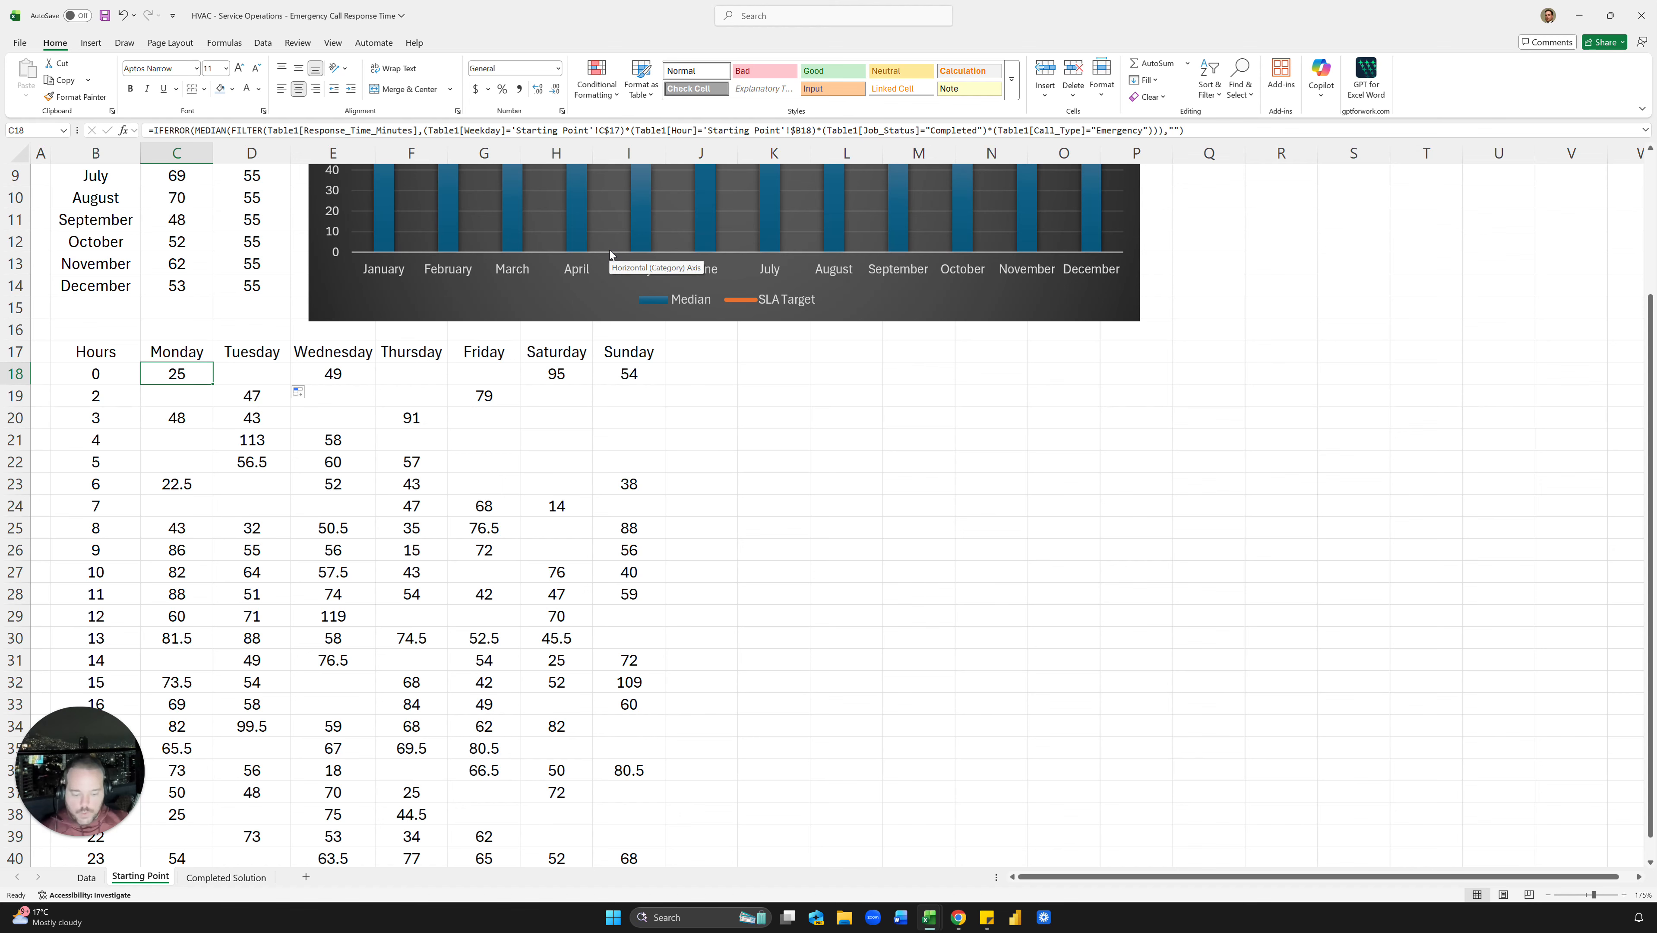
pyautogui.press('Right')
pyautogui.press('Right')
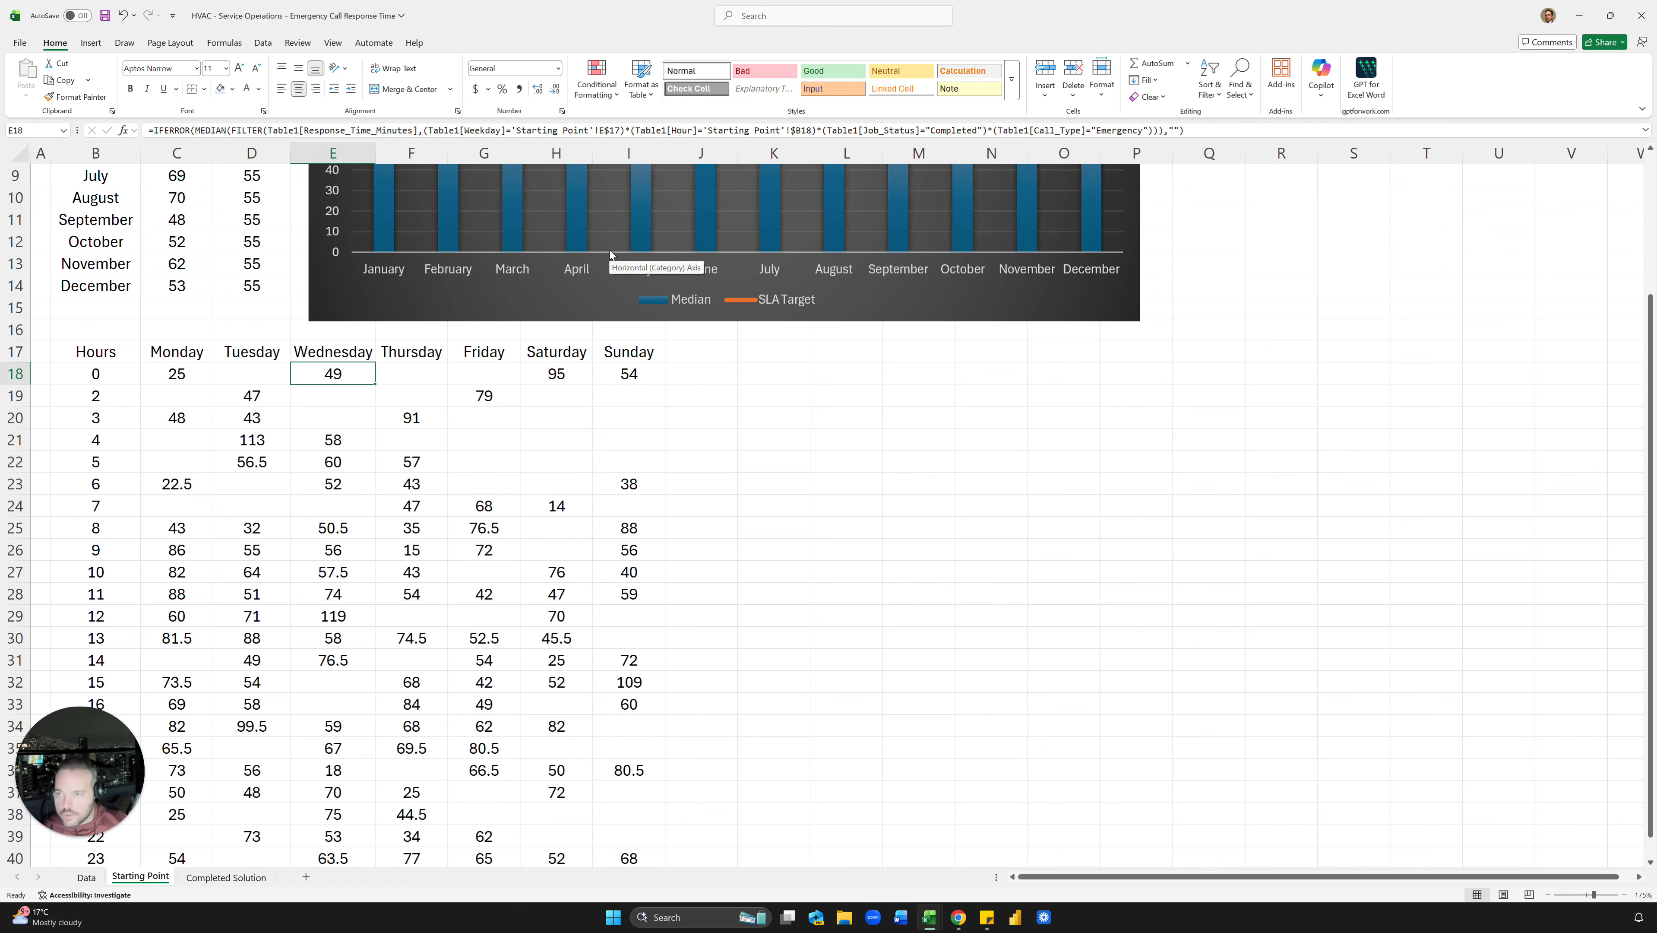
pyautogui.press('Left')
pyautogui.press('Left')
pyautogui.keyDown('ctrl'); pyautogui.scroll(-2, 504, 346); pyautogui.keyUp('ctrl')
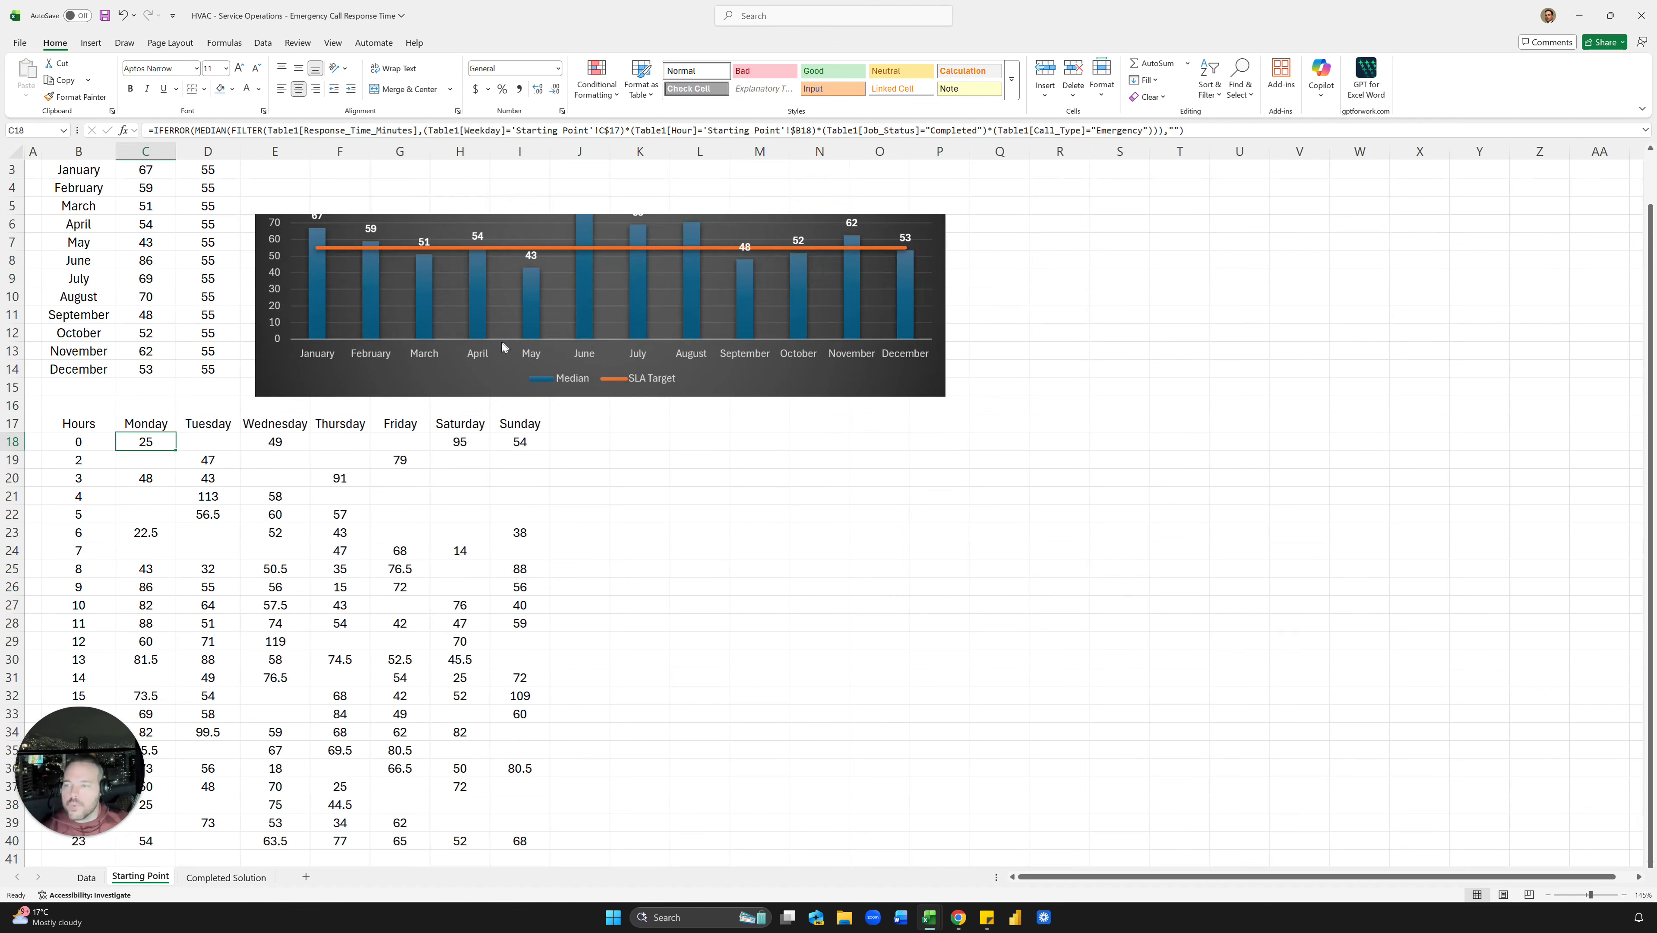
pyautogui.scroll(-4, 67, 428)
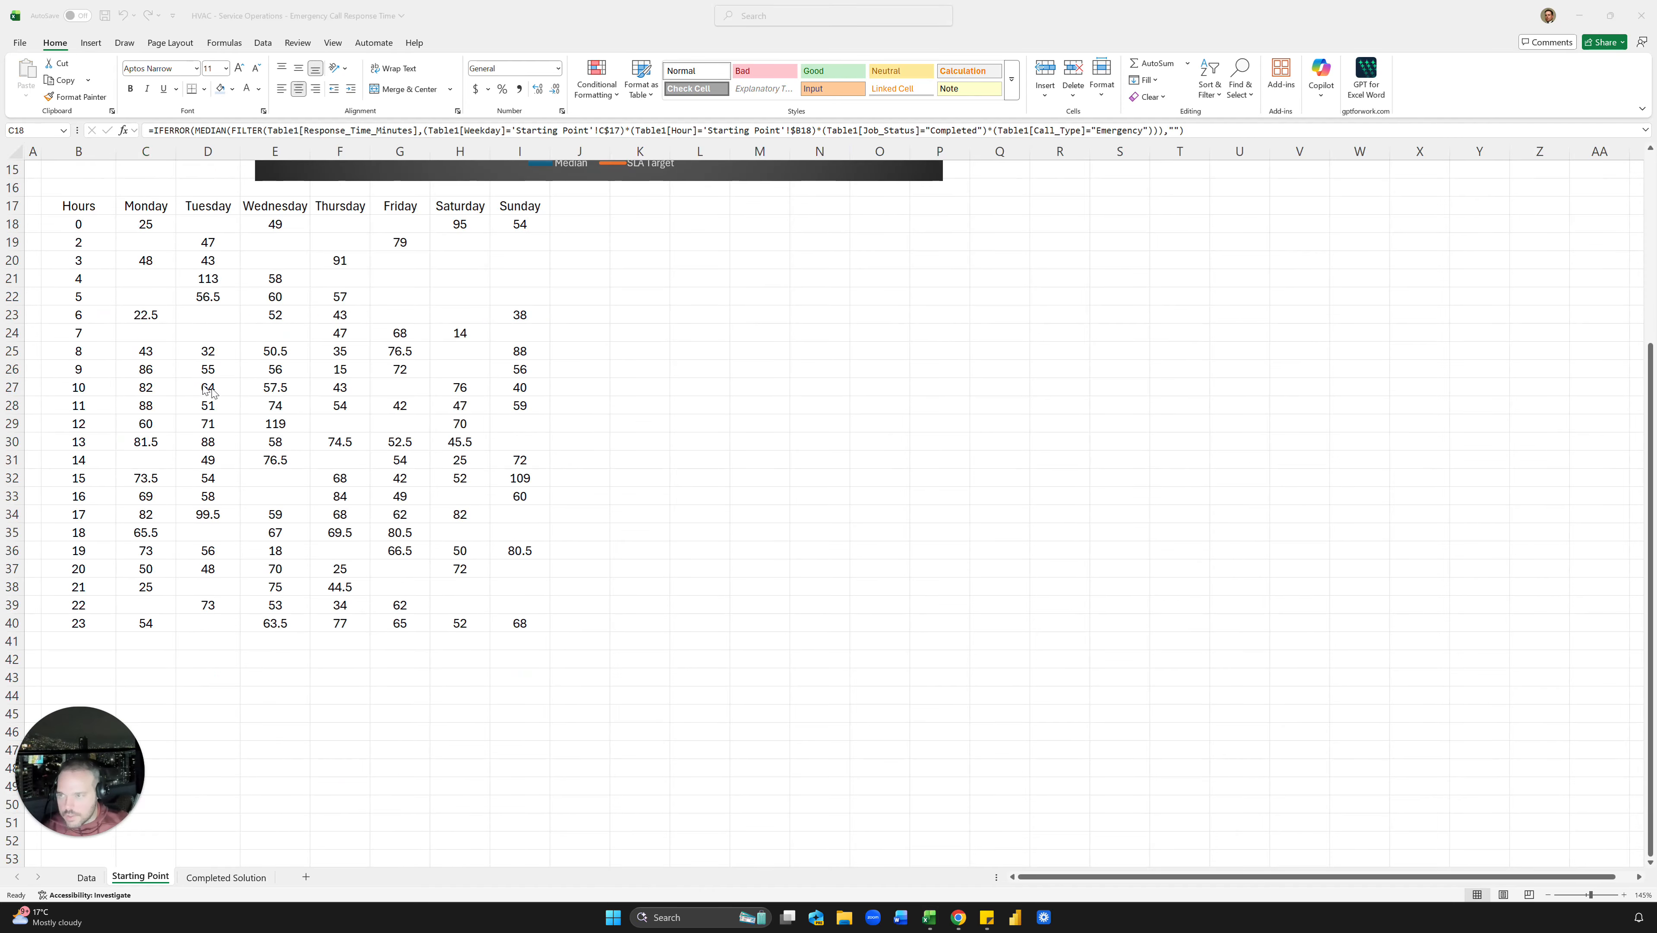
pyautogui.scroll(2, 209, 391)
pyautogui.press('Left')
pyautogui.press('Up')
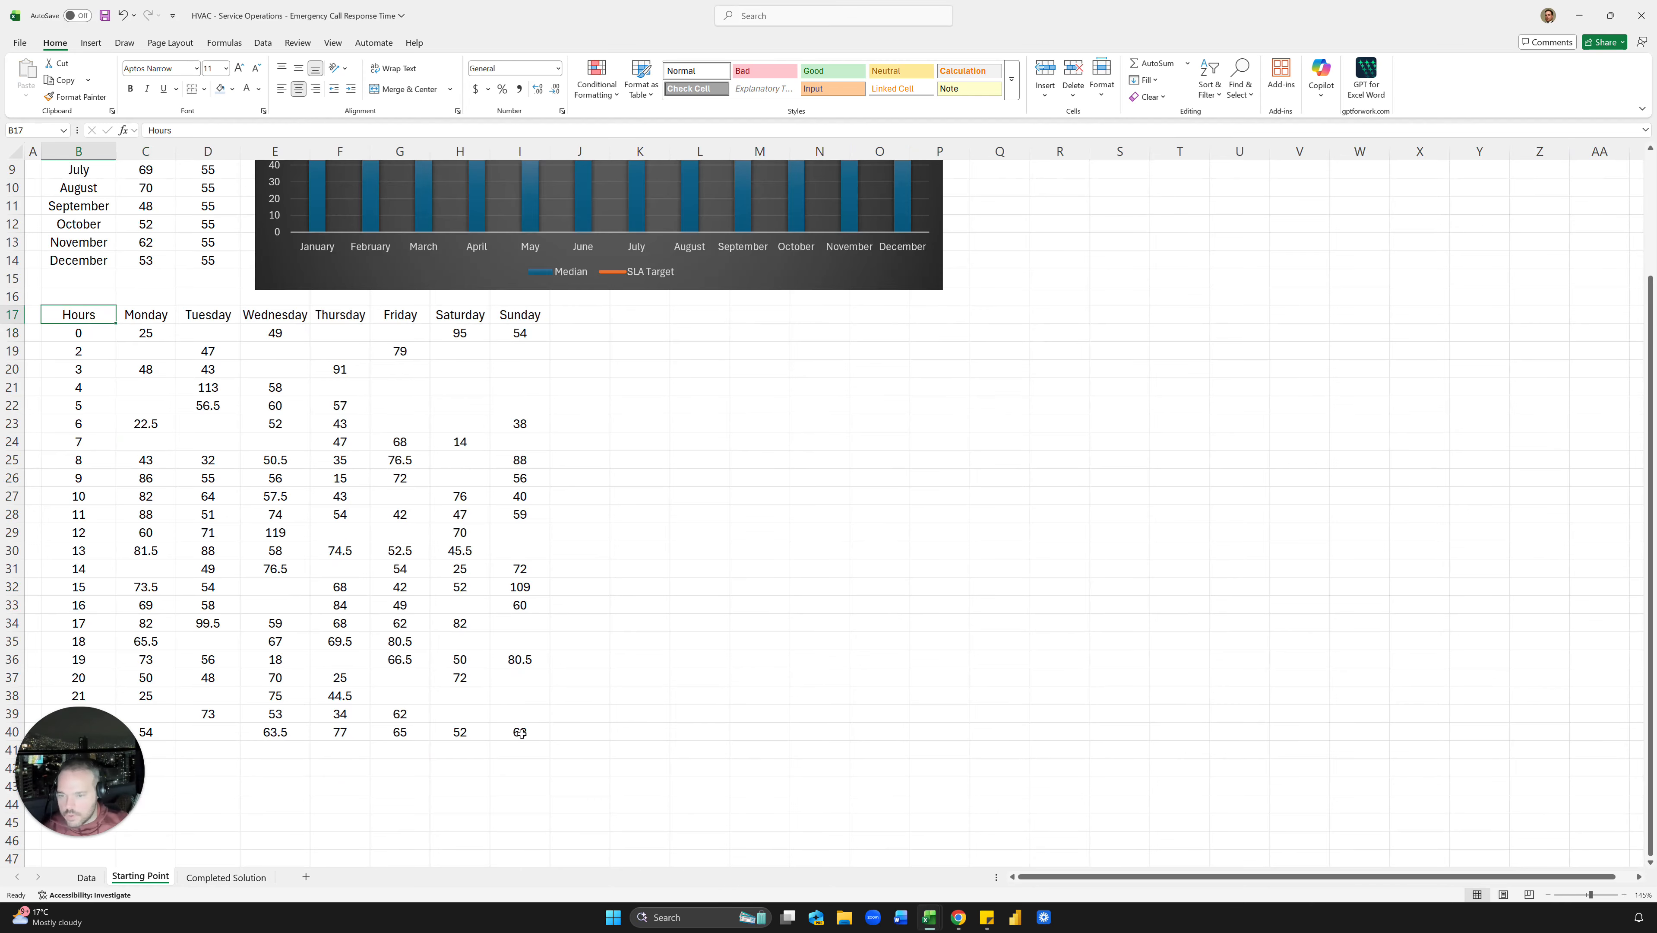
# Step: Copy the hourly grid B17:I40 and paste a duplicate starting at B43
pyautogui.keyDown('shift'); pyautogui.click(520, 732); pyautogui.keyUp('shift')
pyautogui.hotkey('ctrl', 'c')
pyautogui.scroll(-4, 562, 749)
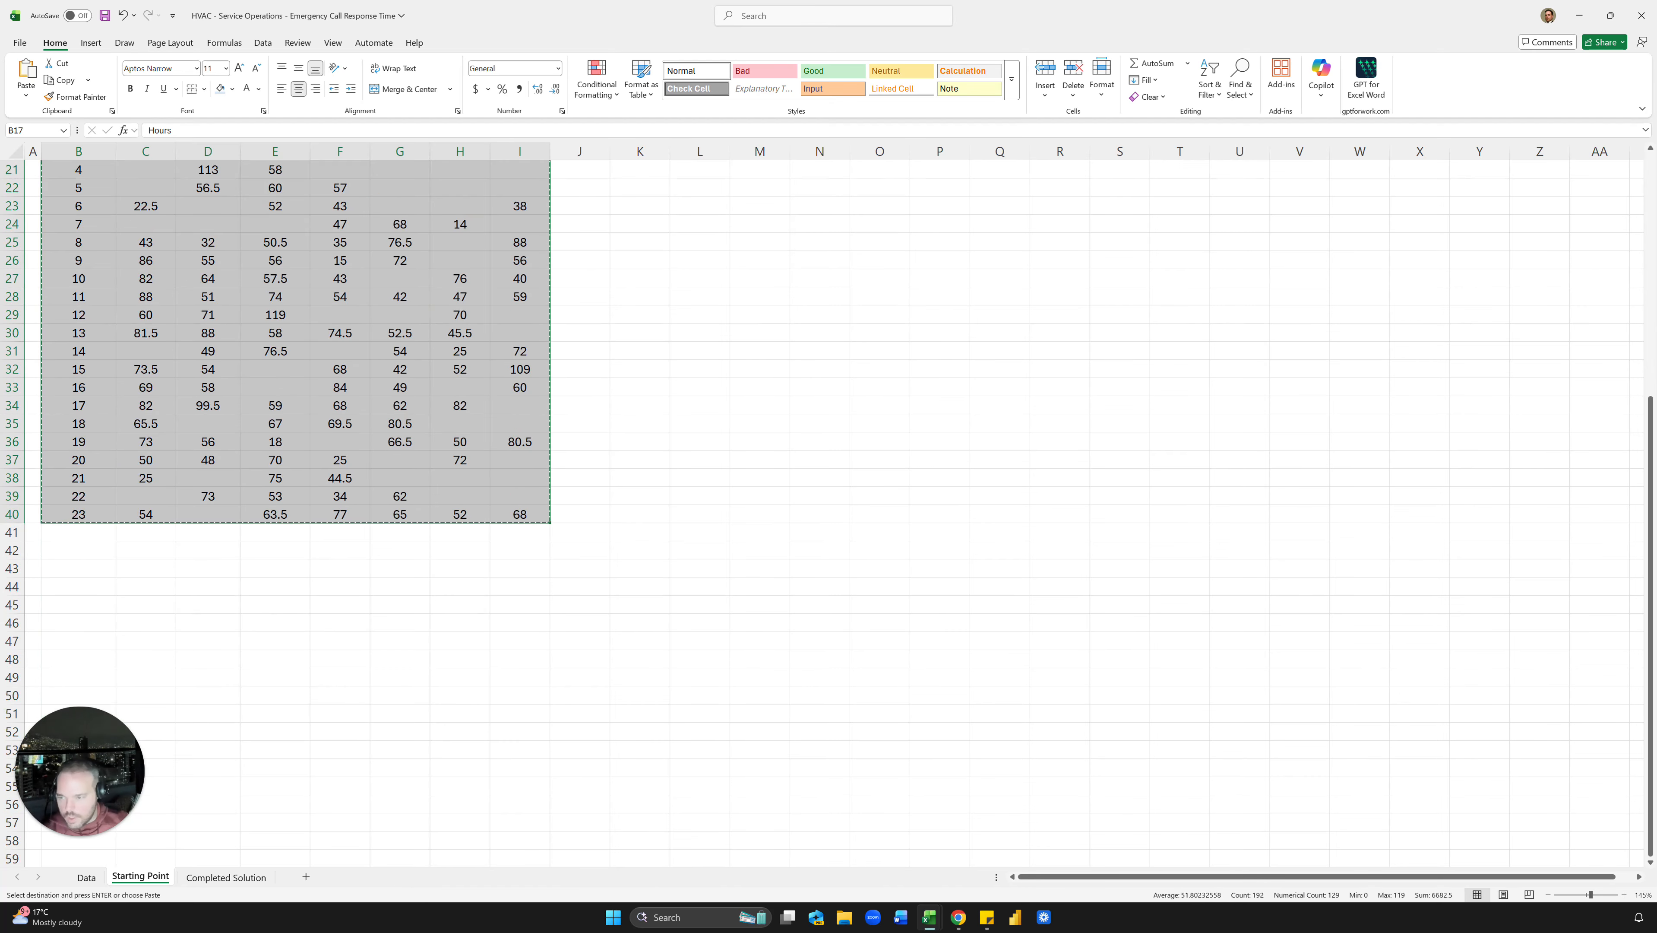
pyautogui.click(85, 567)
pyautogui.hotkey('ctrl', 'v')
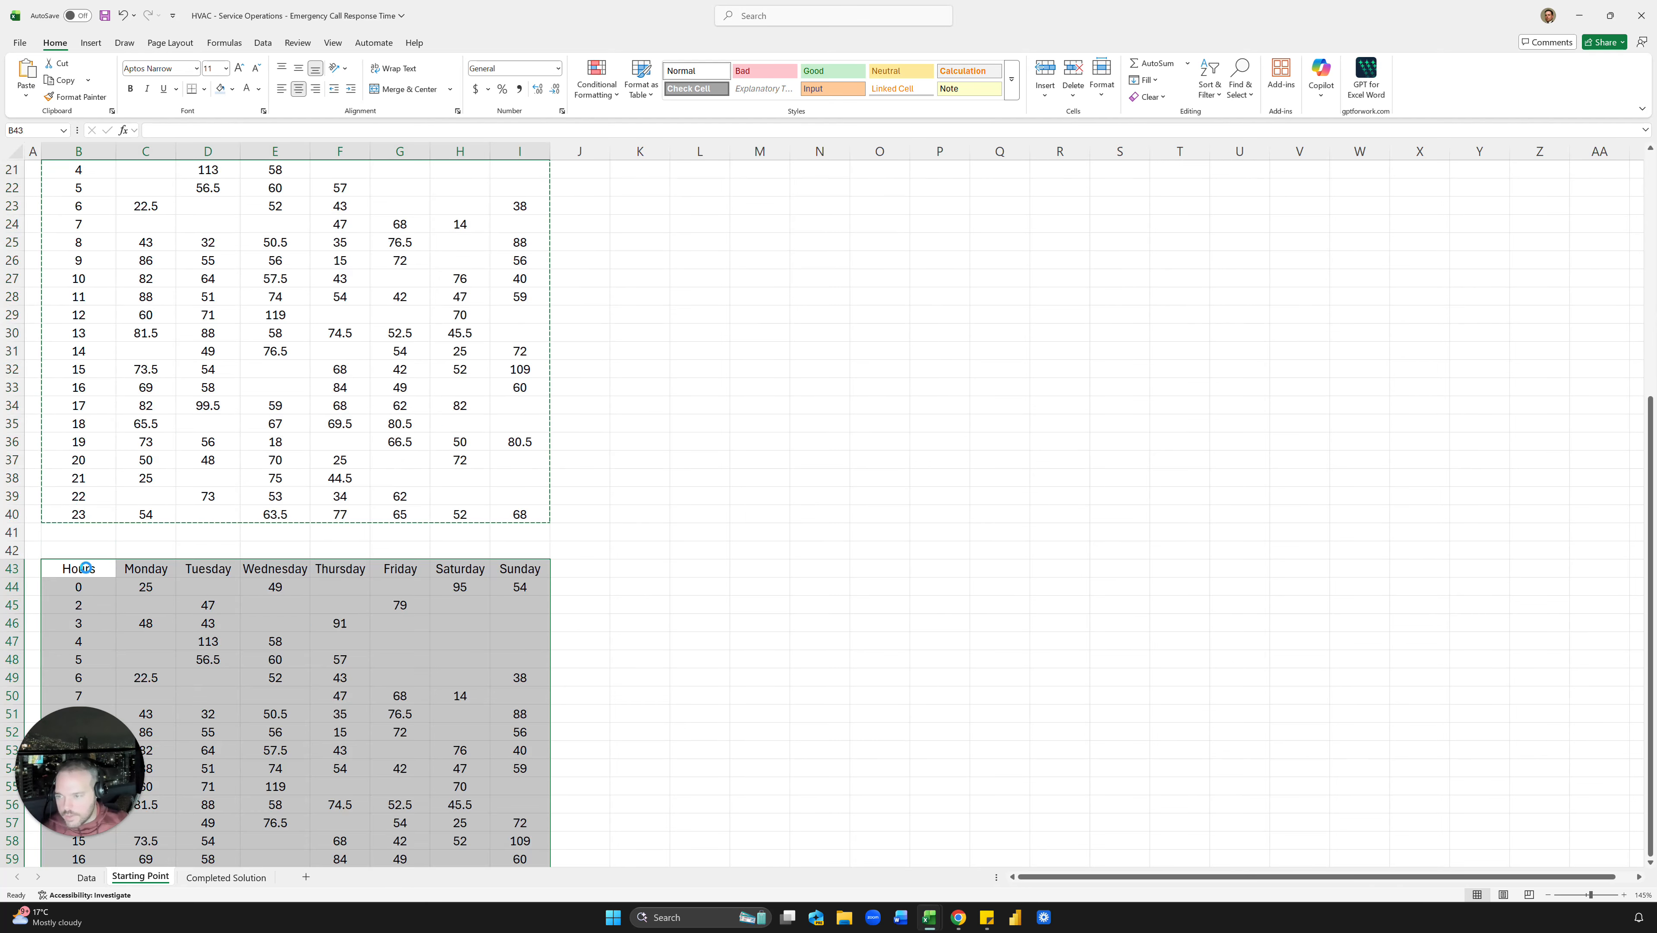
pyautogui.click(305, 499)
pyautogui.press('Escape')
# Step: Point C44's weekday reference at C$43 and fill that formula through C44:I66
pyautogui.doubleClick(161, 585)
pyautogui.scroll(4, 161, 585)
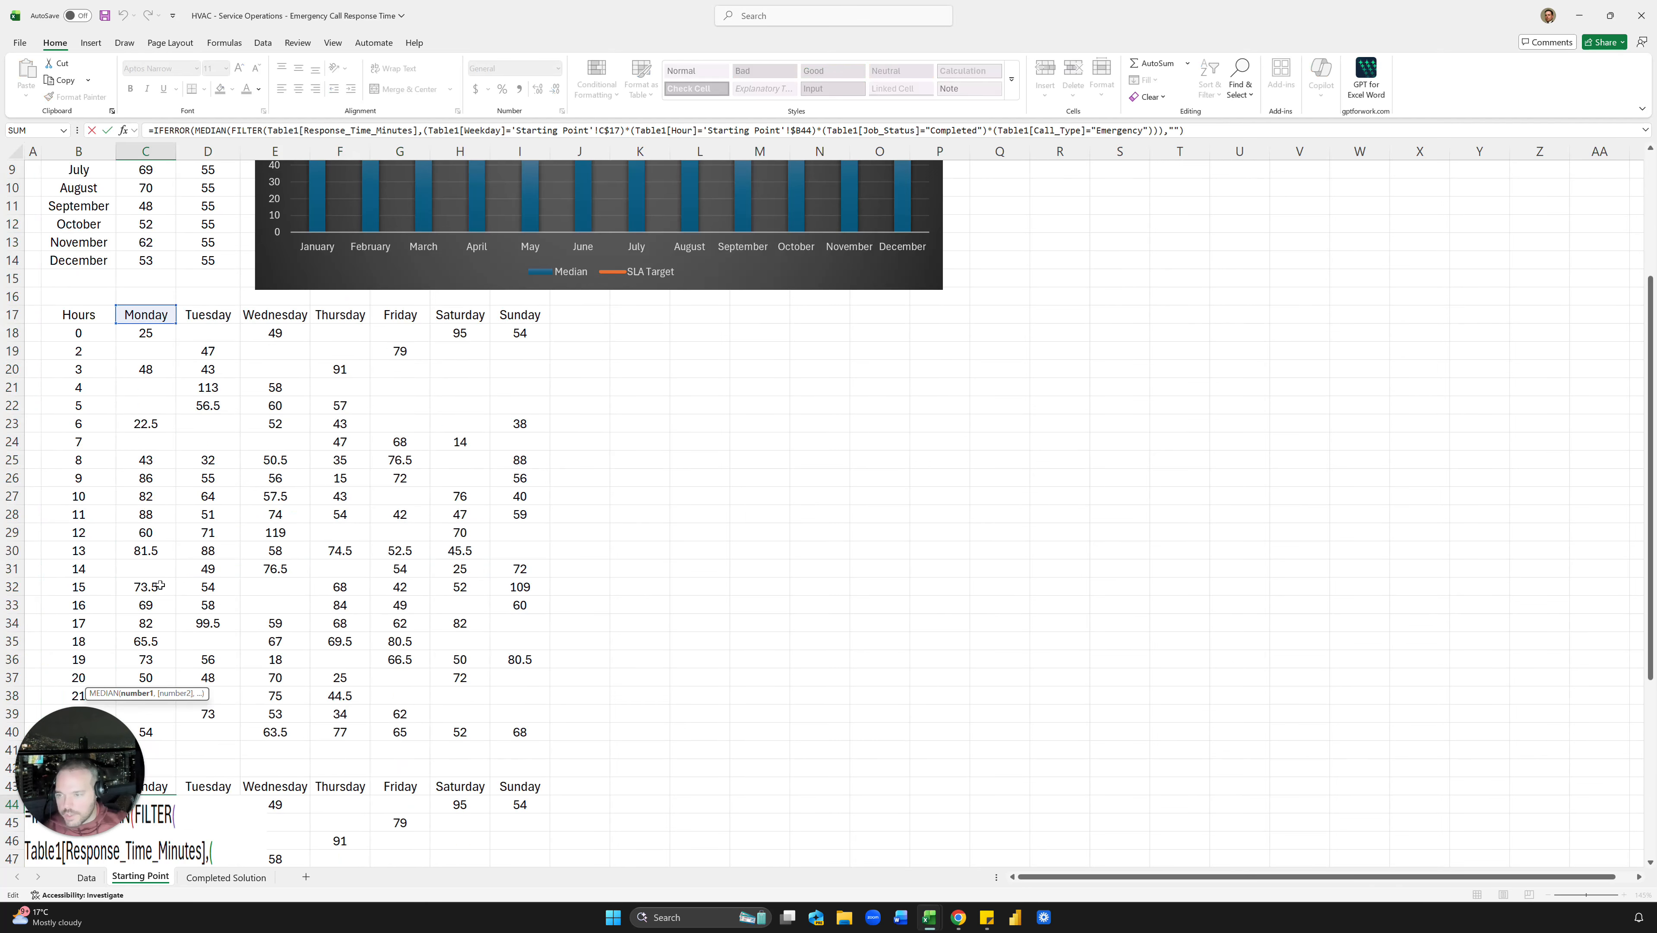
pyautogui.moveTo(152, 329); pyautogui.dragTo(165, 792)
pyautogui.press('Return')
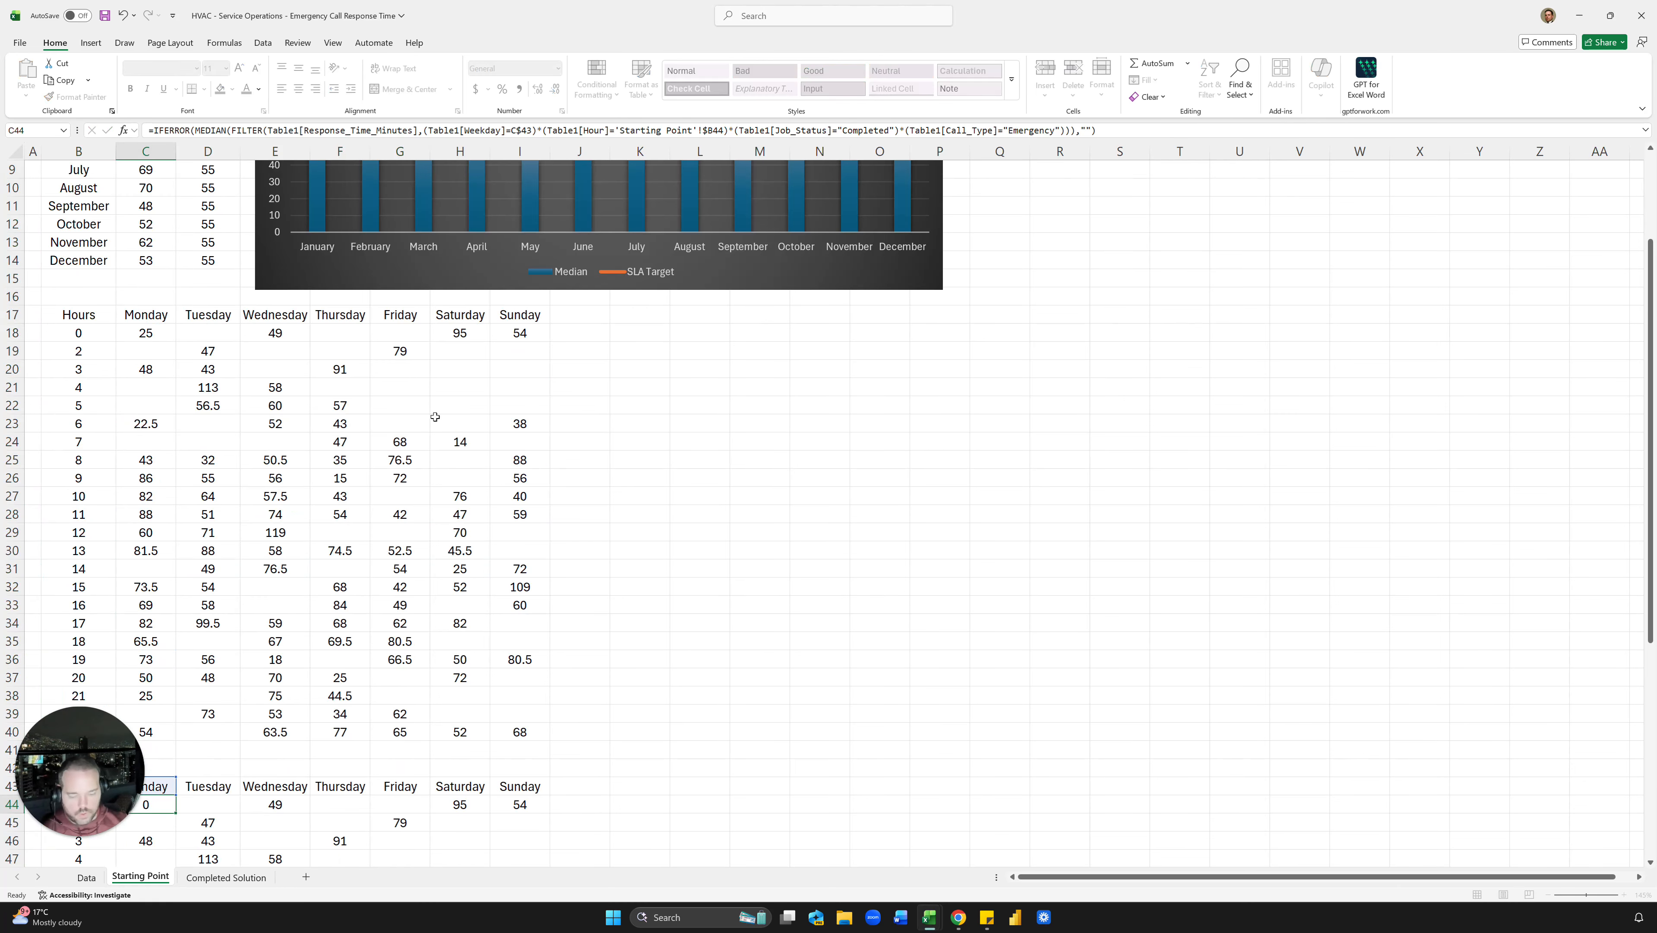
pyautogui.press('Up')
pyautogui.hotkey('ctrl', 'c')
pyautogui.hotkey('ctrl', 'shift', 'Right')
pyautogui.hotkey('ctrl', 'shift', 'Down')
pyautogui.press('Return')
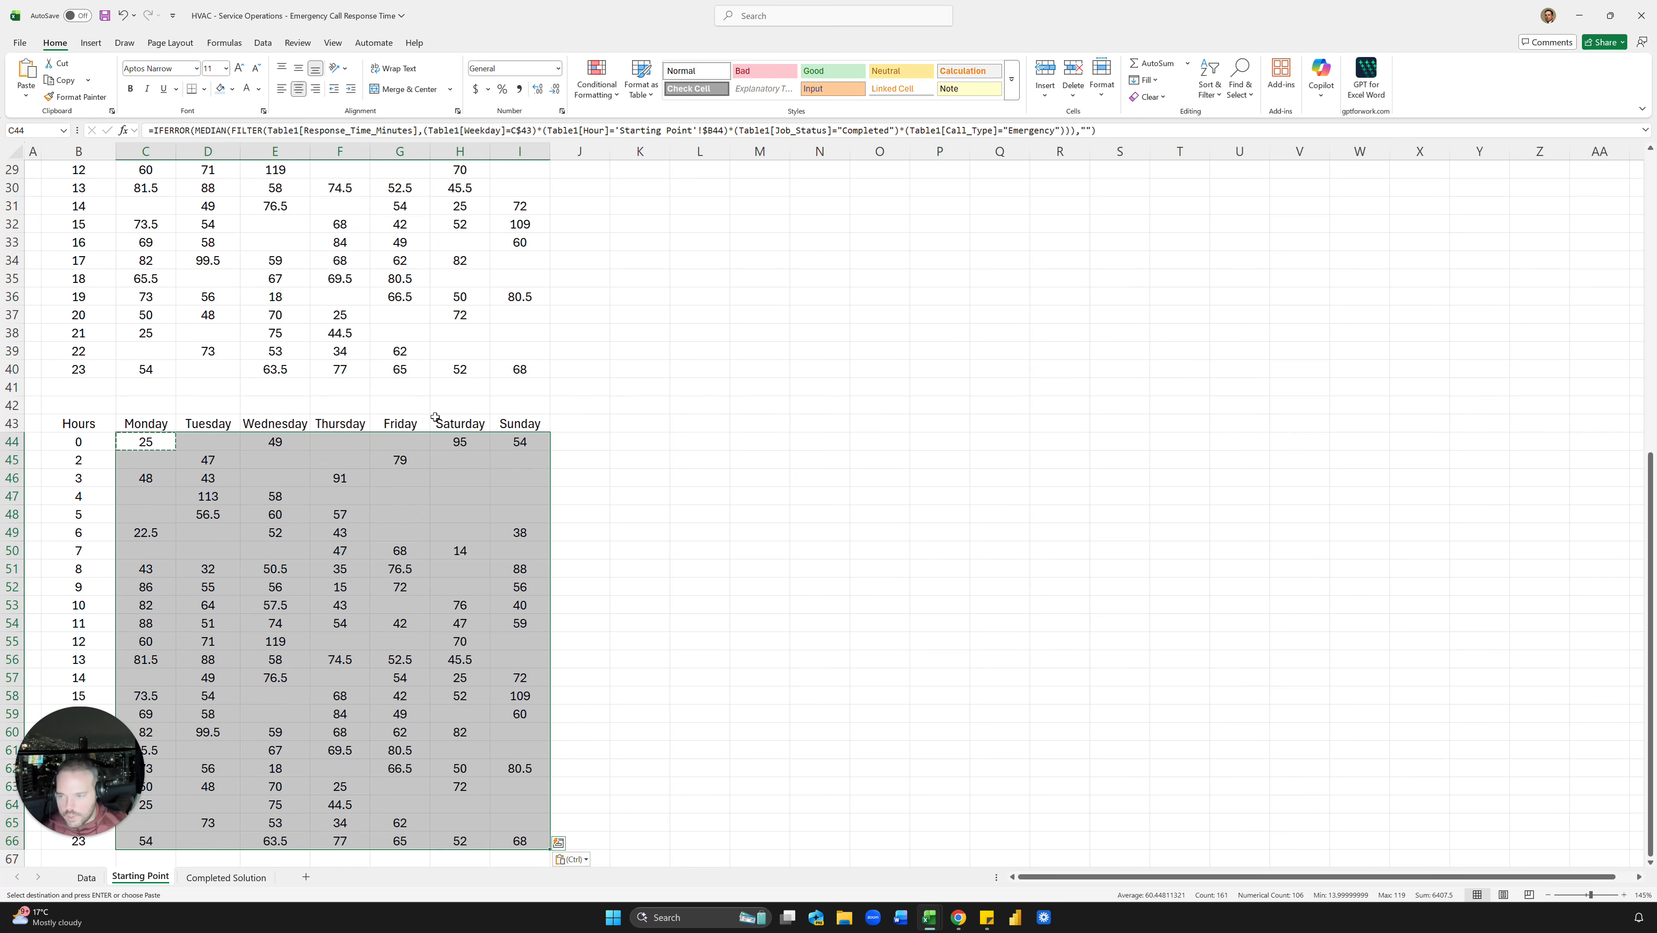
pyautogui.press('Up')
pyautogui.press('Right')
pyautogui.scroll(6, 435, 417)
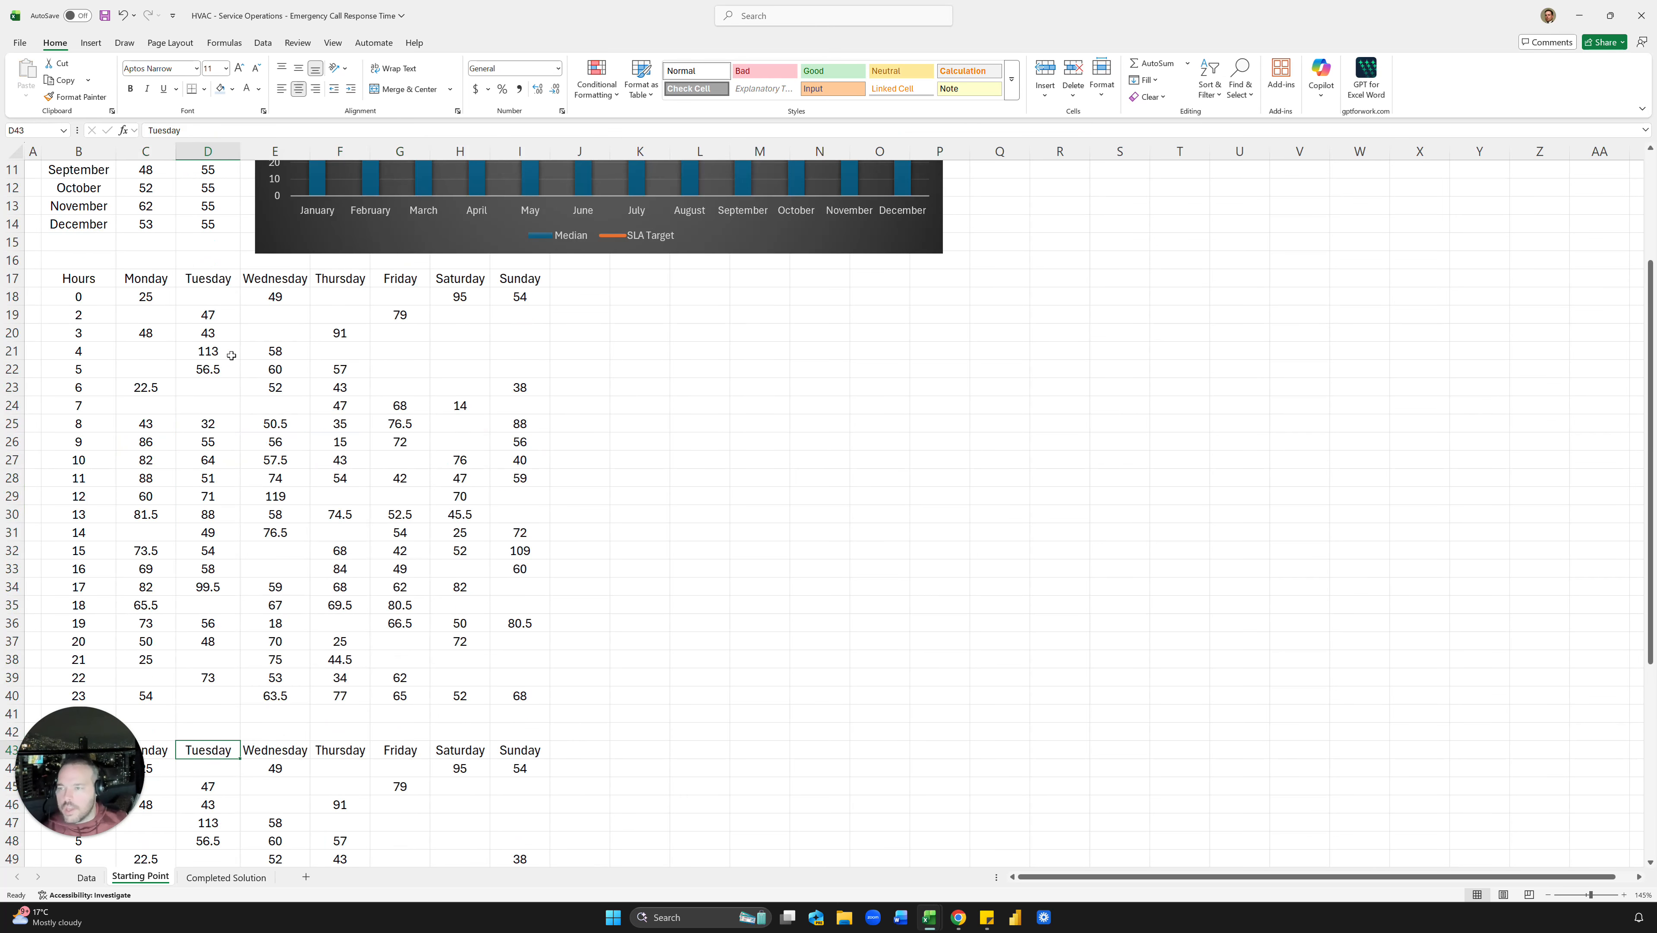
pyautogui.moveTo(151, 303); pyautogui.dragTo(500, 695)
# Step: Give the first grid's medians a Number format with zero decimal places
pyautogui.hotkey('ctrl', 'shift', '1')
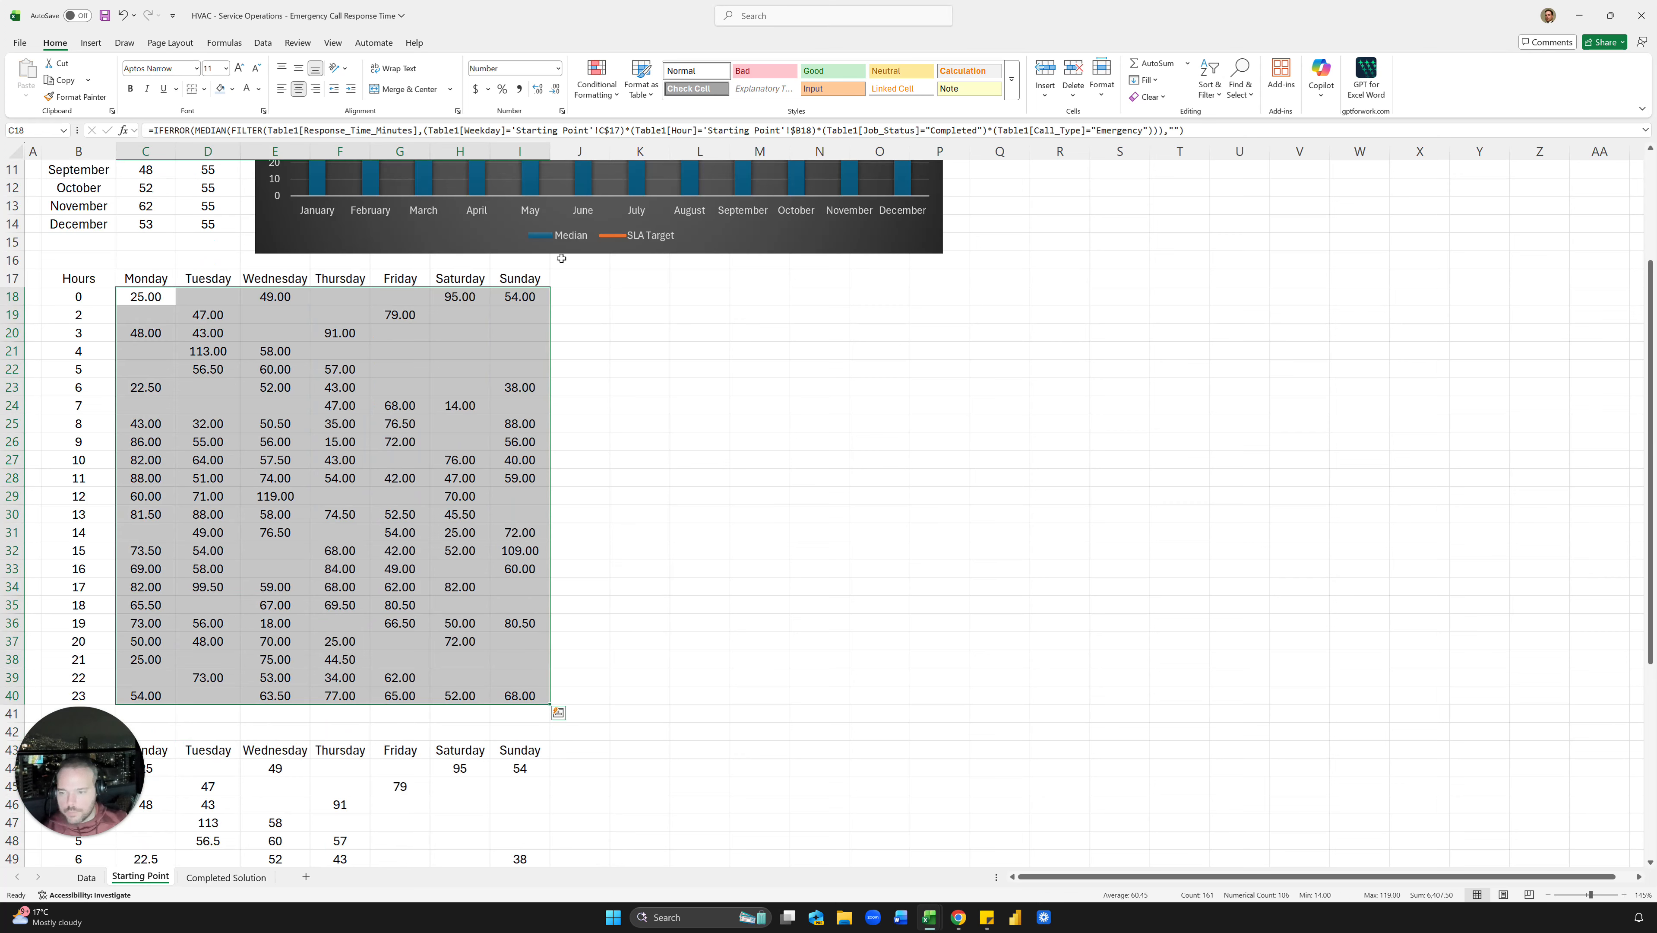
pyautogui.click(554, 93)
pyautogui.click(554, 93)
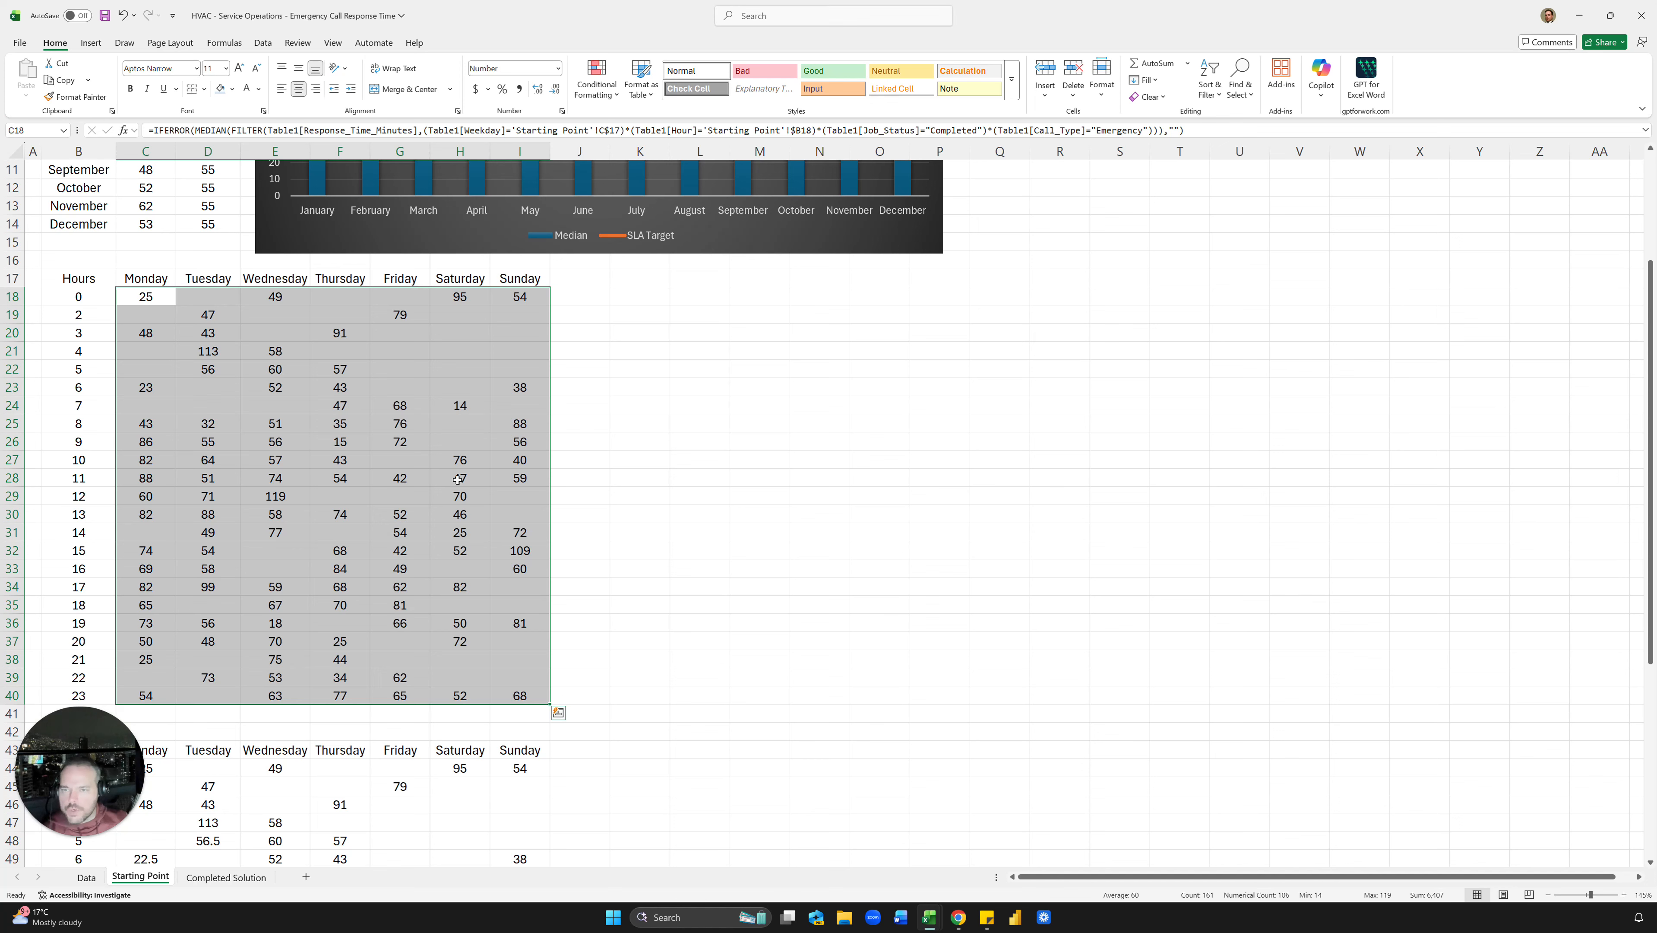
# Step: Shade the first grid with a Red-Yellow-Green colour scale and check the 109 and 119 medians
pyautogui.click(597, 91)
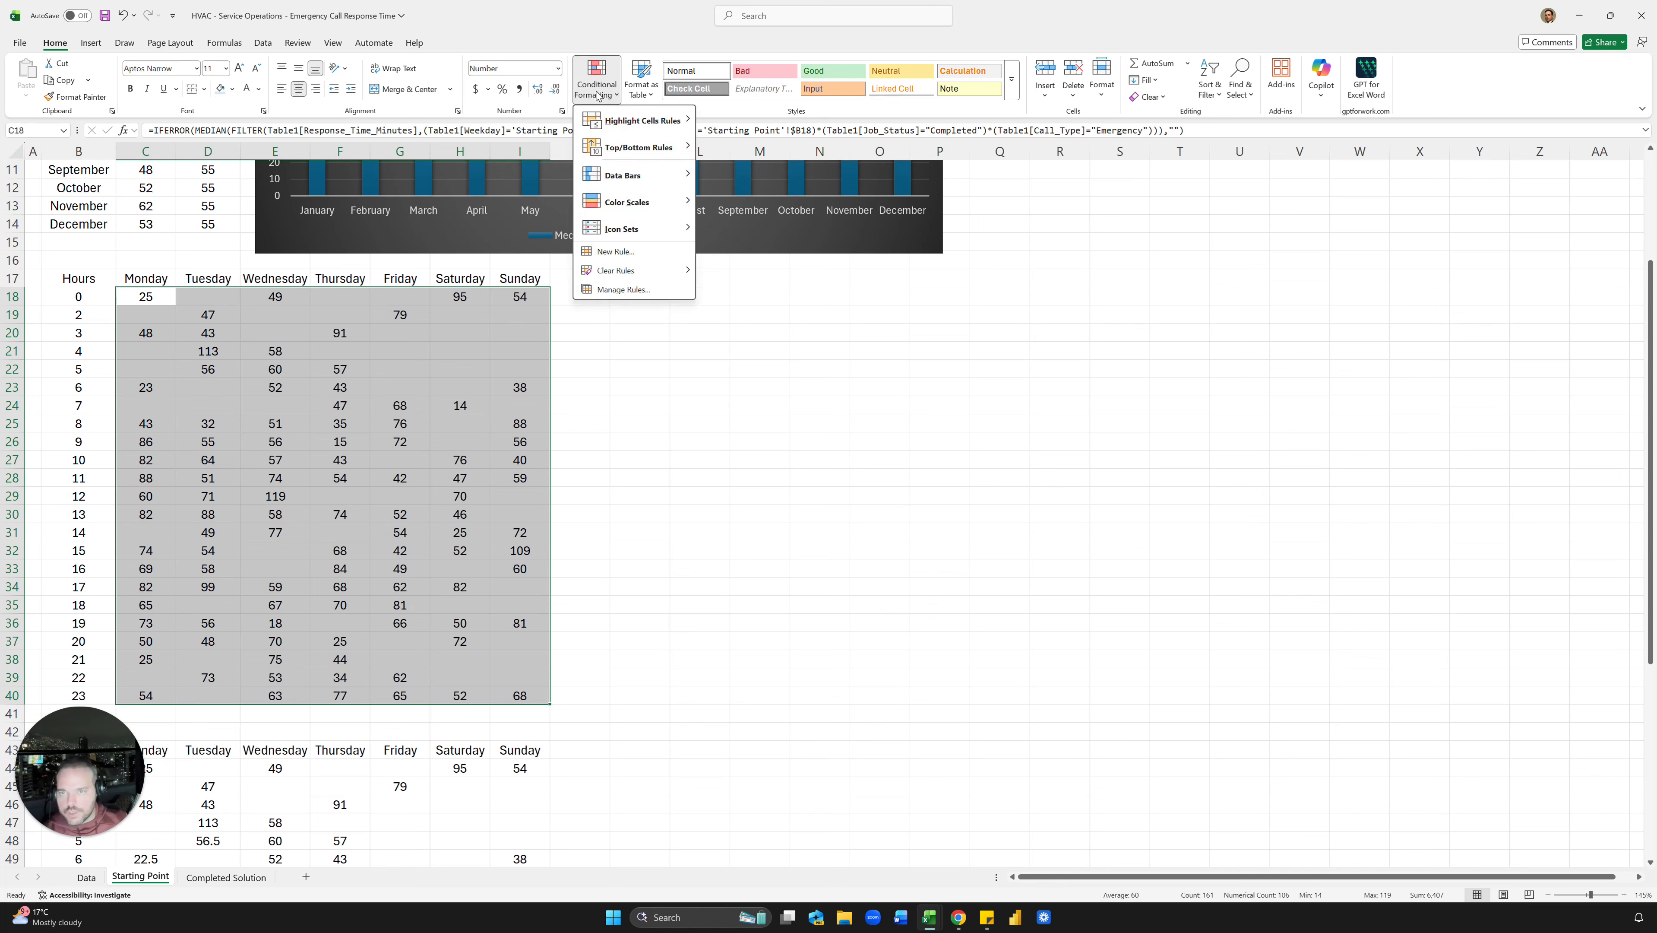
pyautogui.moveTo(622, 131)
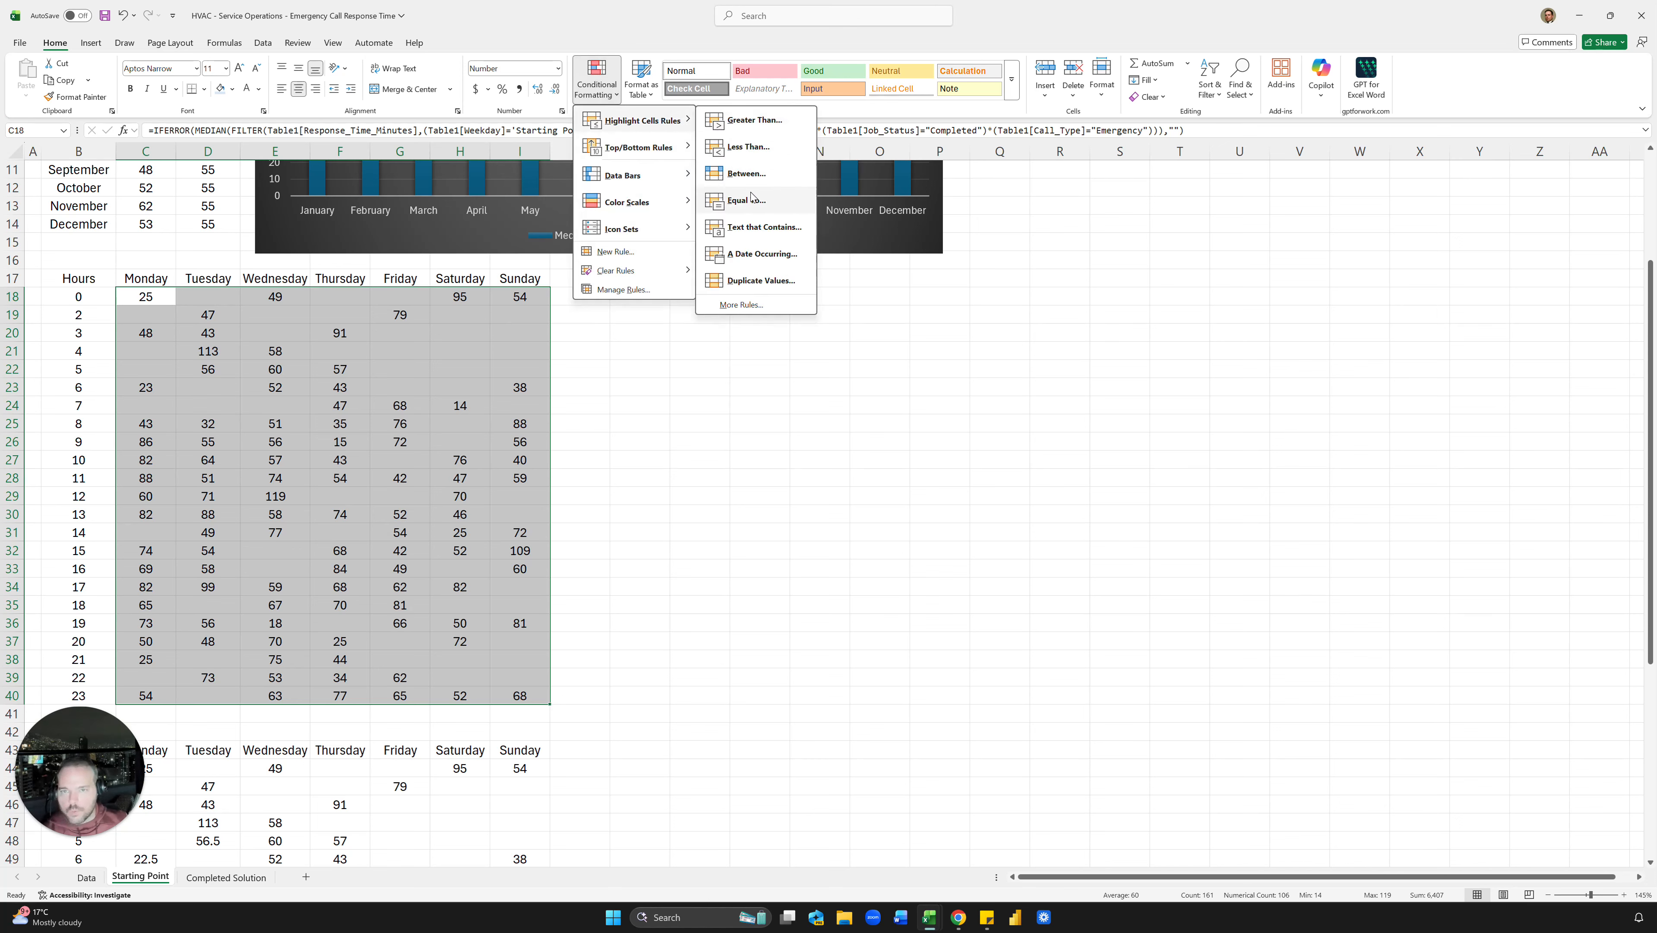
pyautogui.moveTo(648, 206)
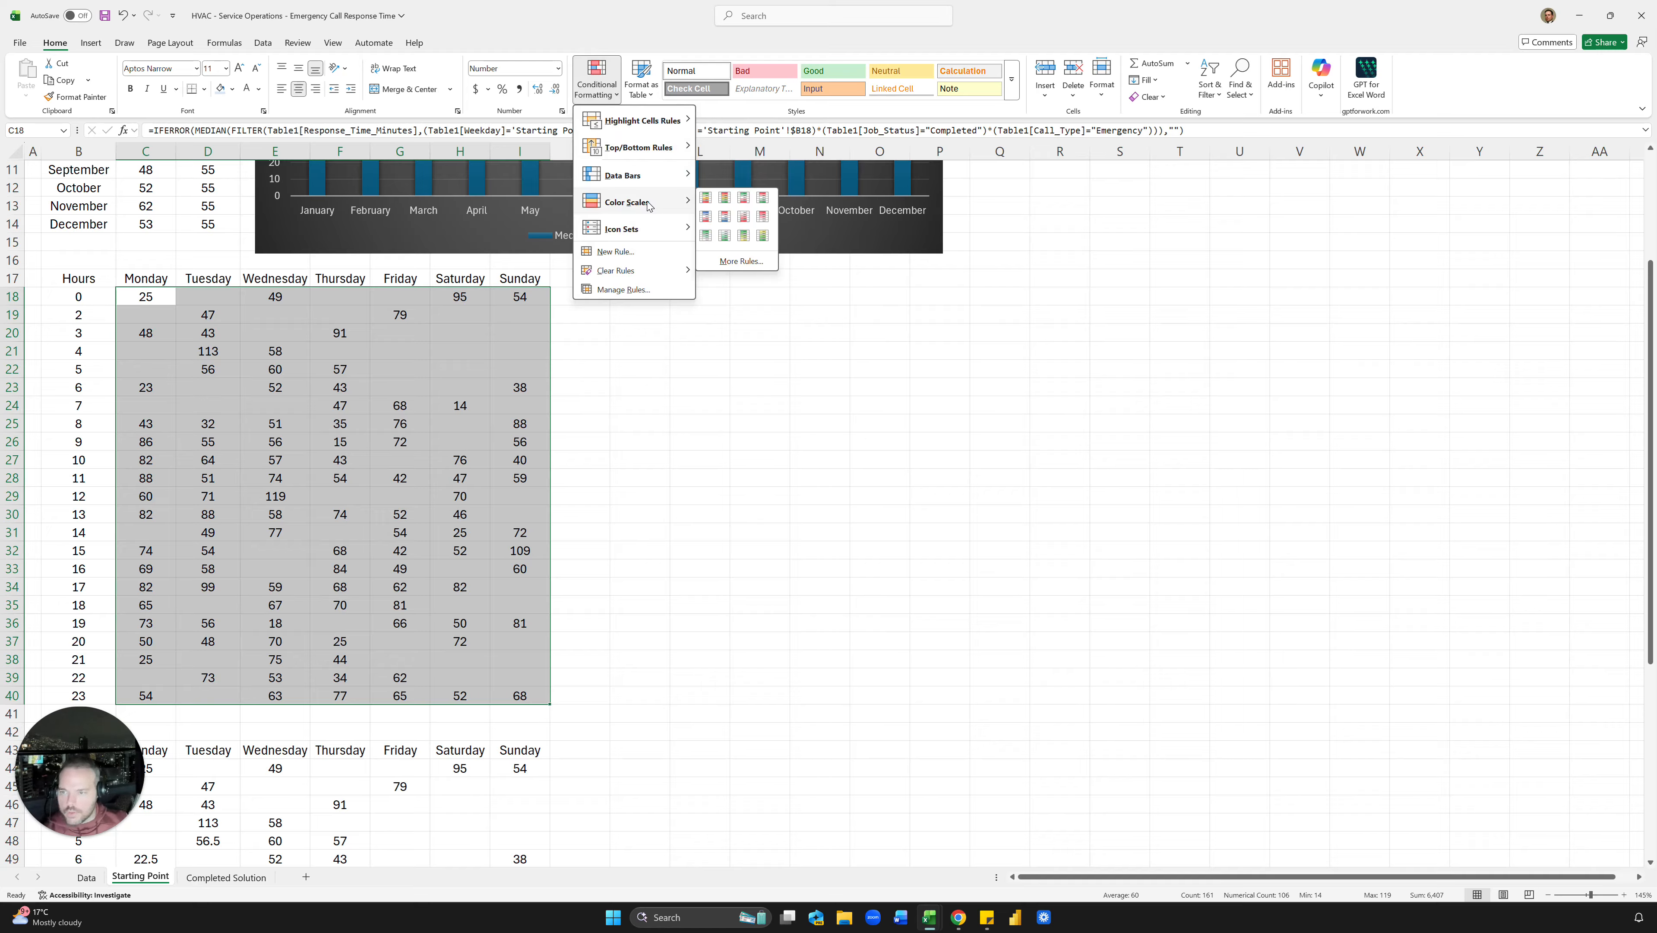
pyautogui.click(725, 206)
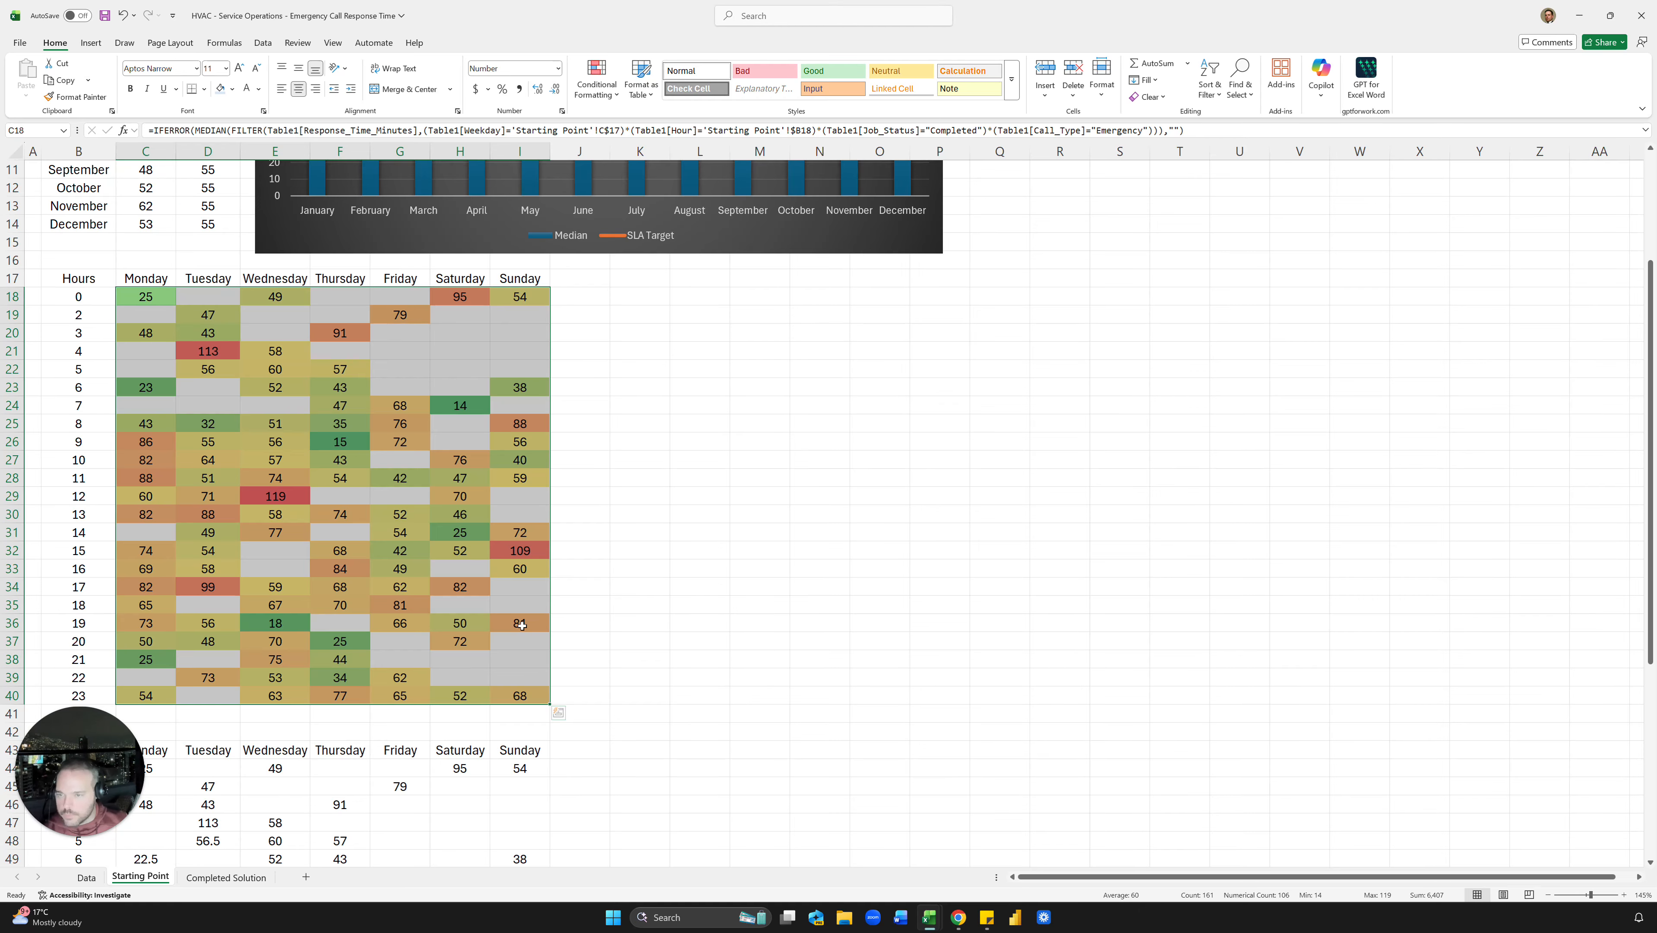
pyautogui.click(575, 514)
pyautogui.click(520, 550)
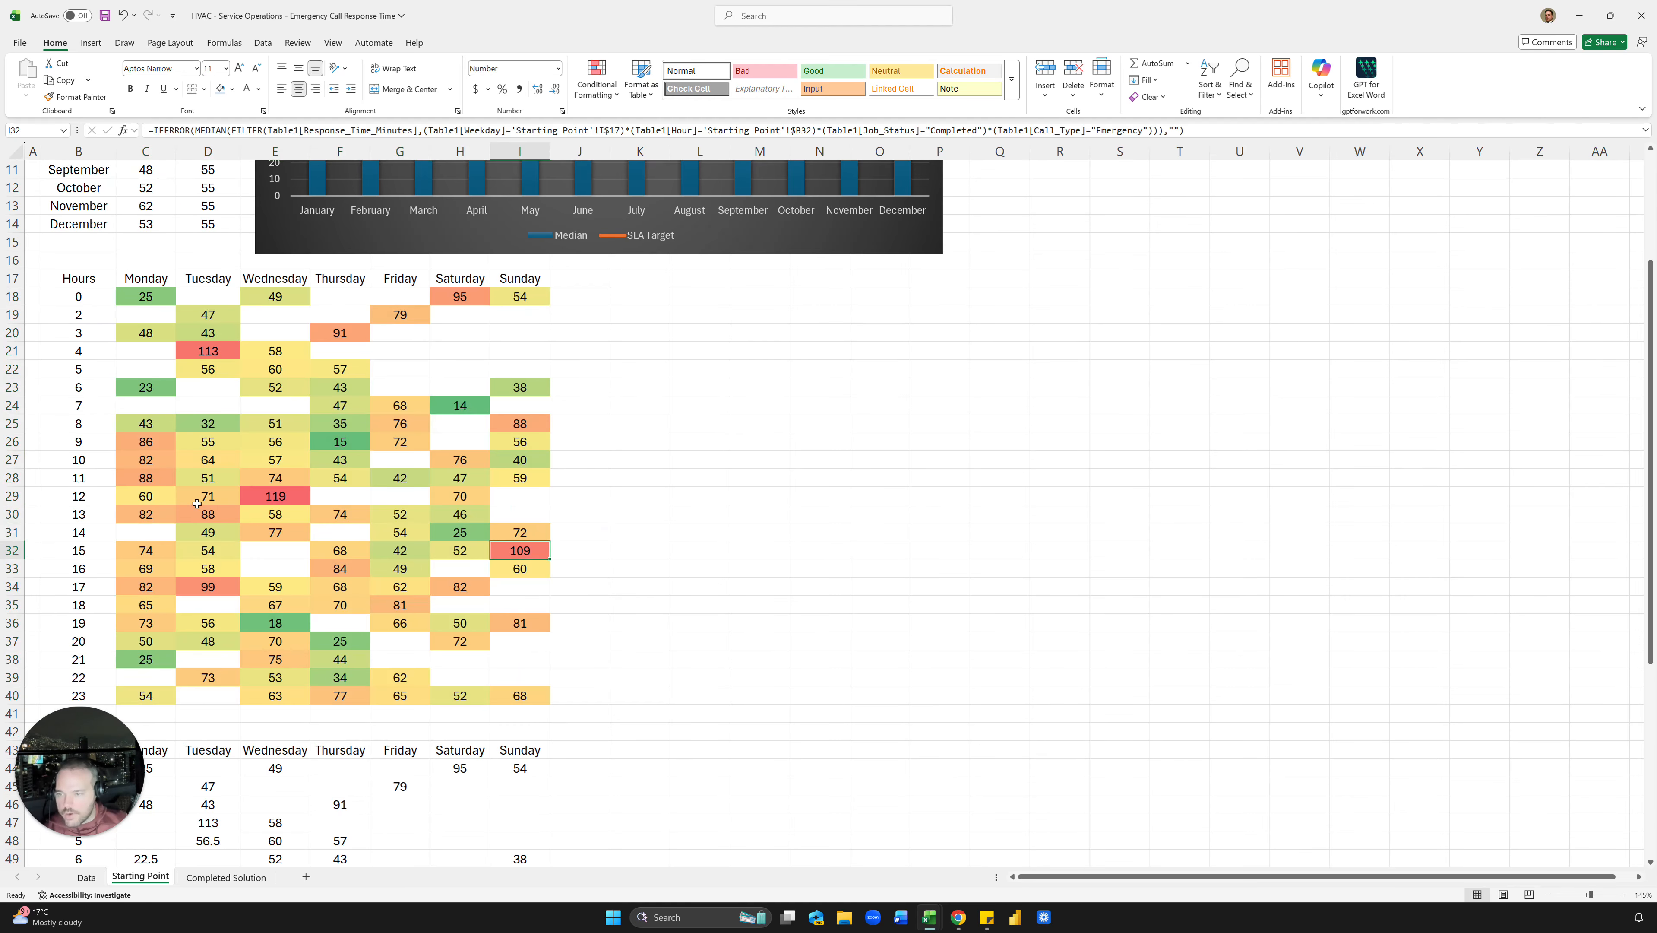
pyautogui.click(258, 498)
# Step: Check the SLA threshold cell on the Completed Solution sheet, then return to Starting Point
pyautogui.scroll(-6, 205, 518)
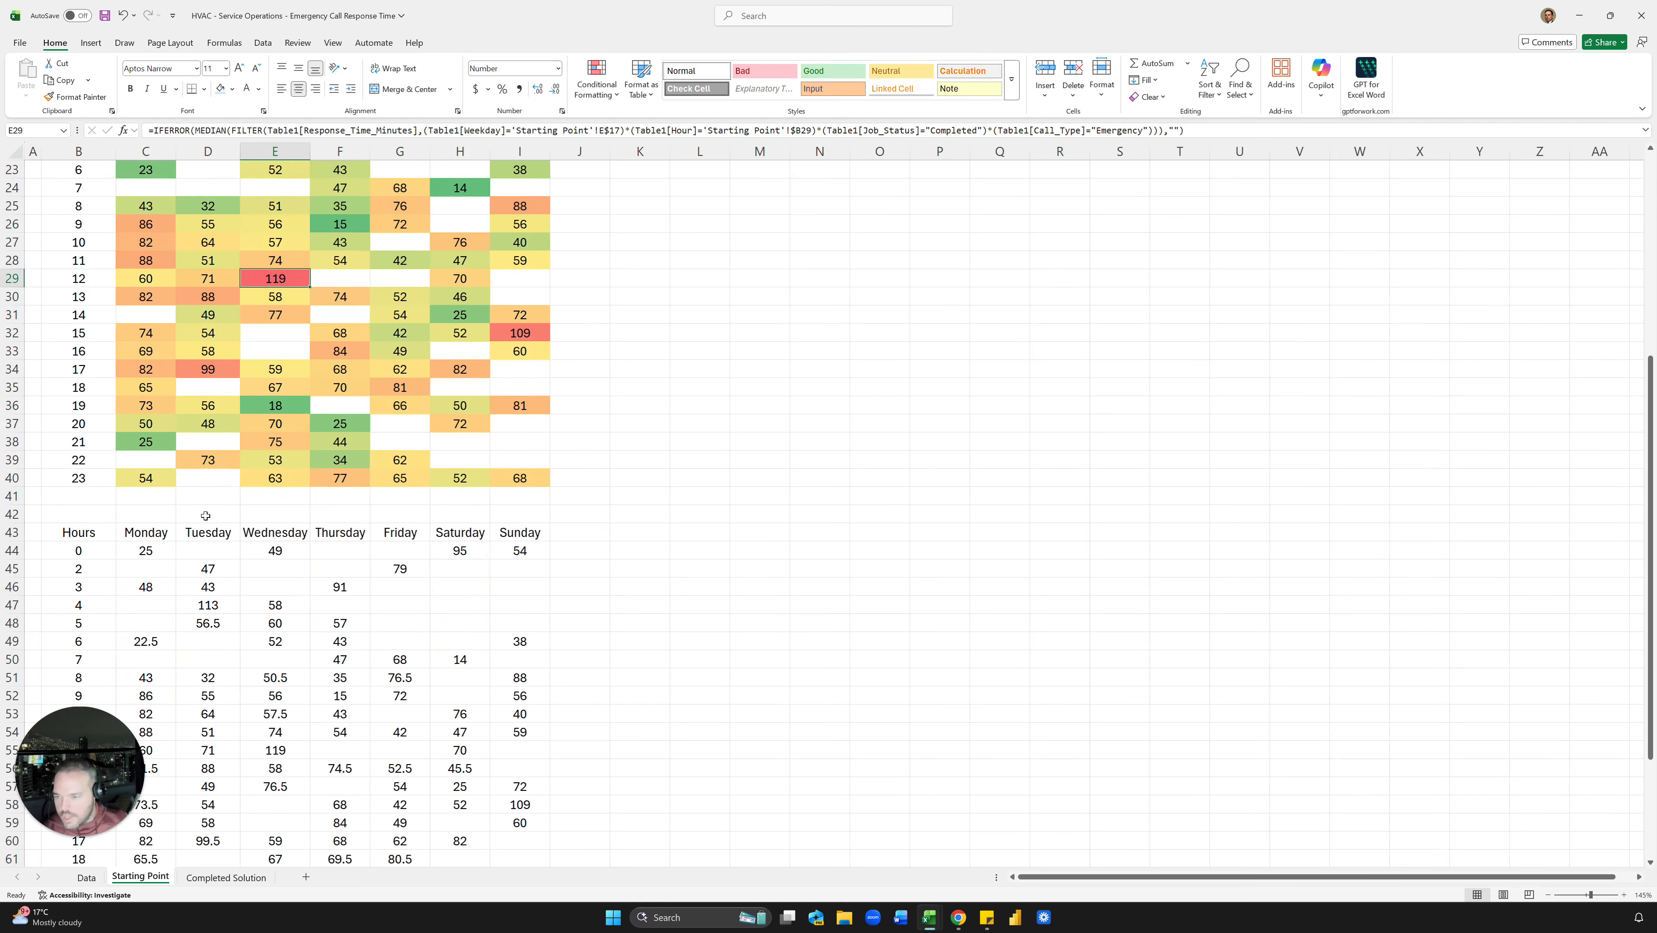
pyautogui.click(363, 443)
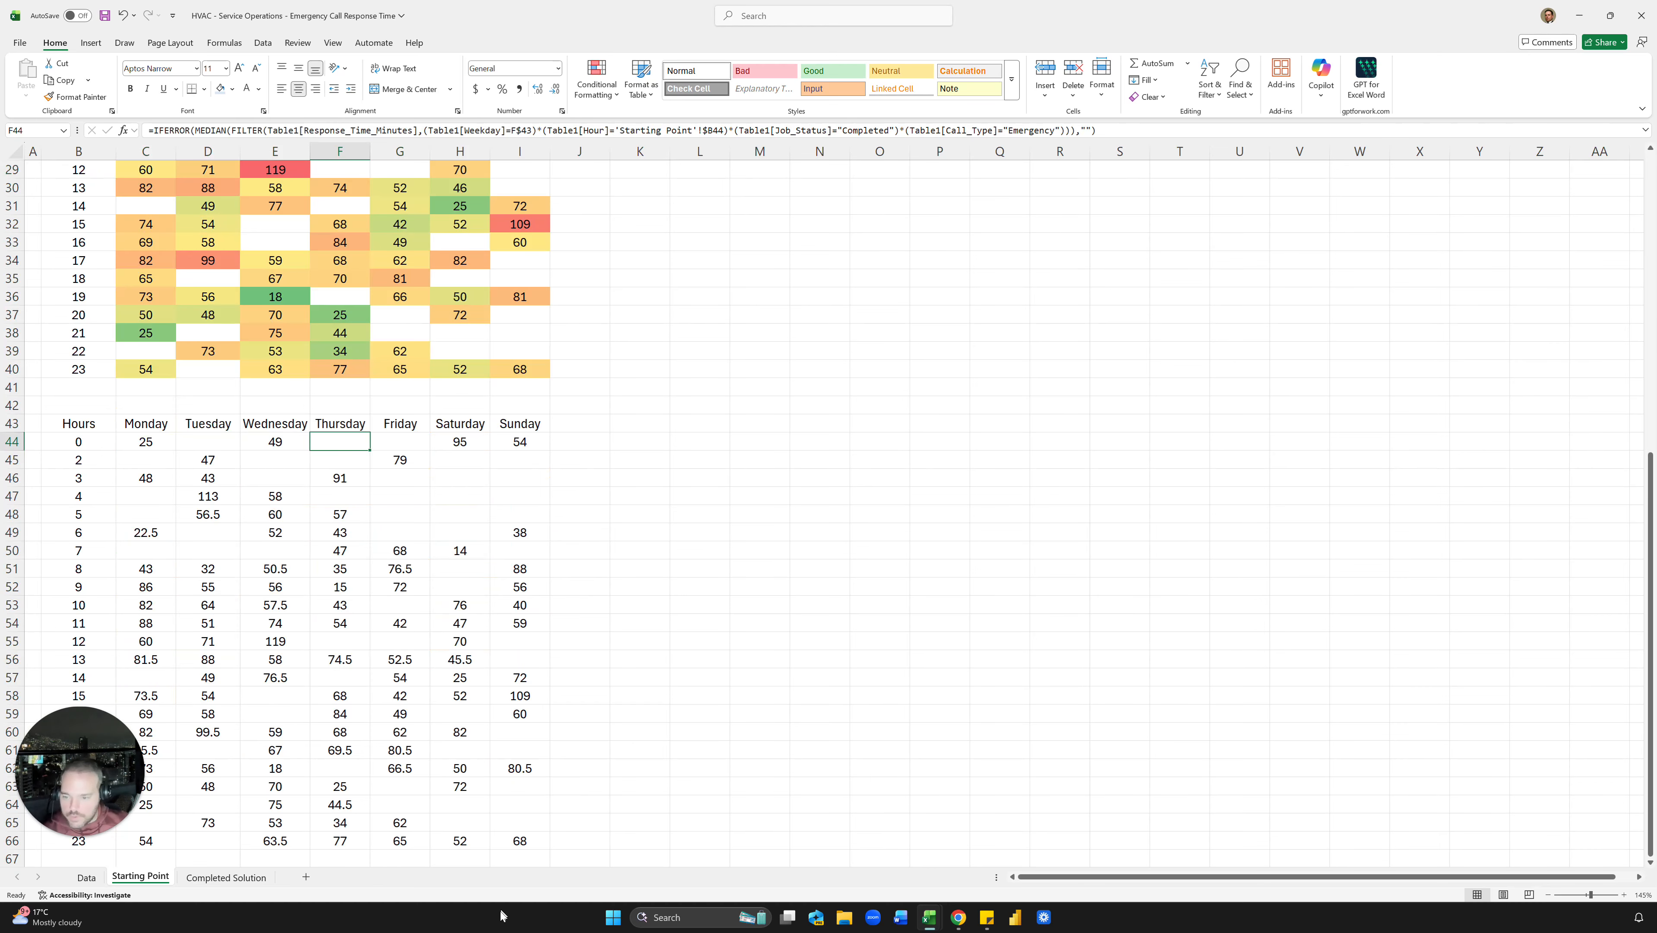
pyautogui.click(229, 877)
pyautogui.scroll(-6, 407, 704)
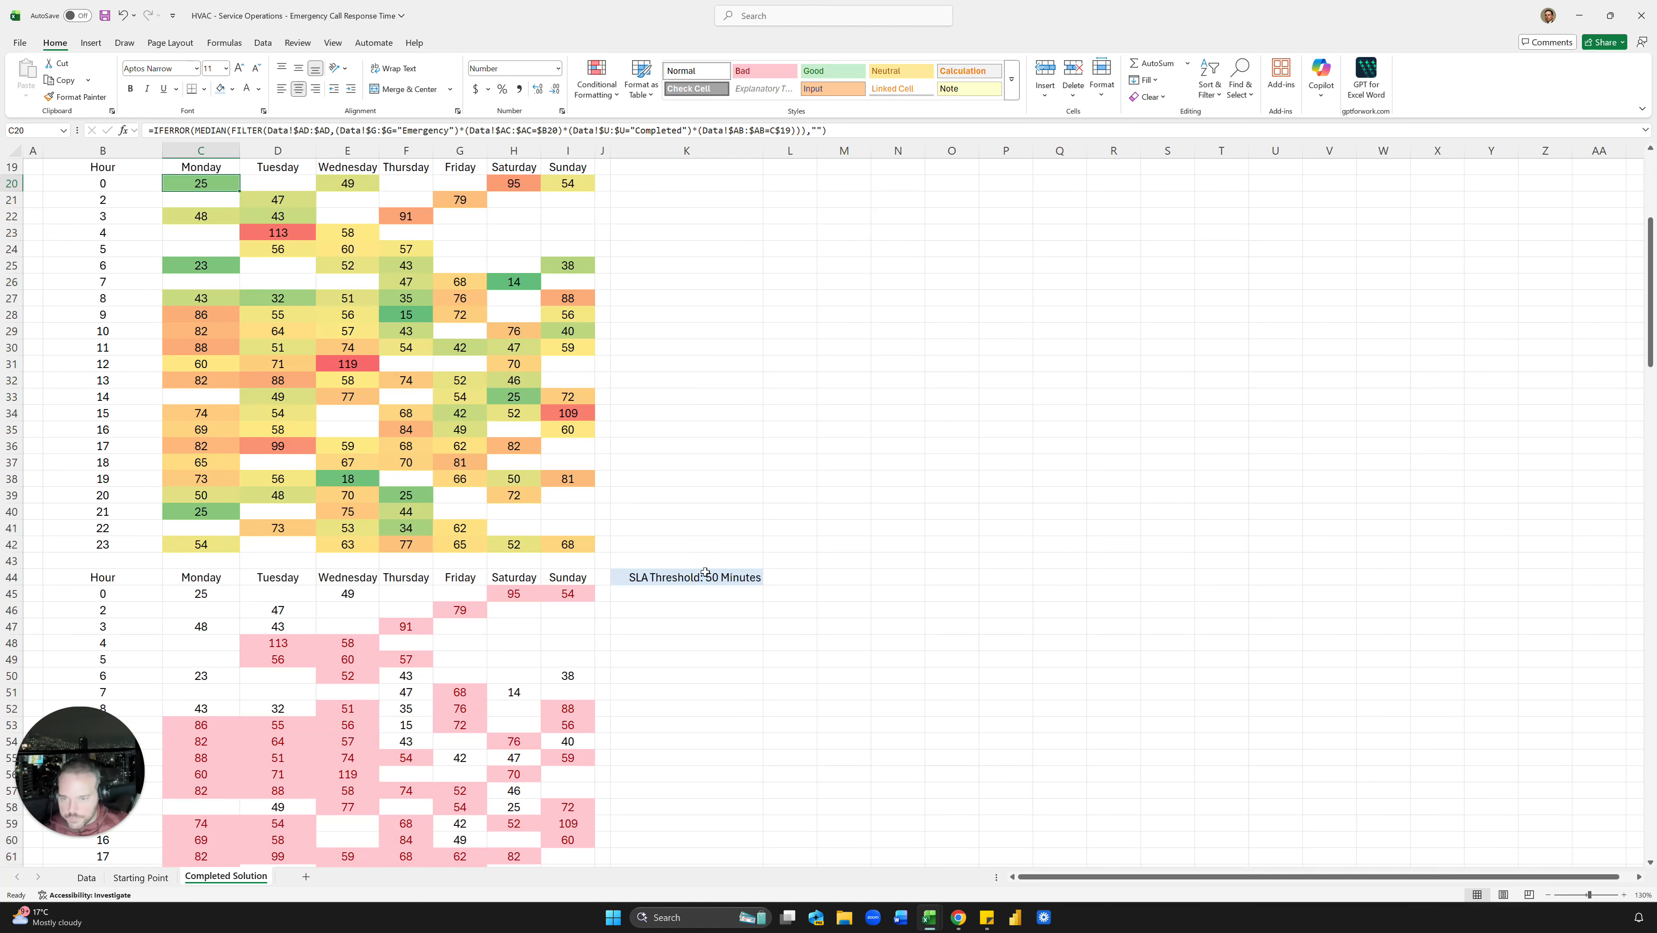
pyautogui.click(655, 575)
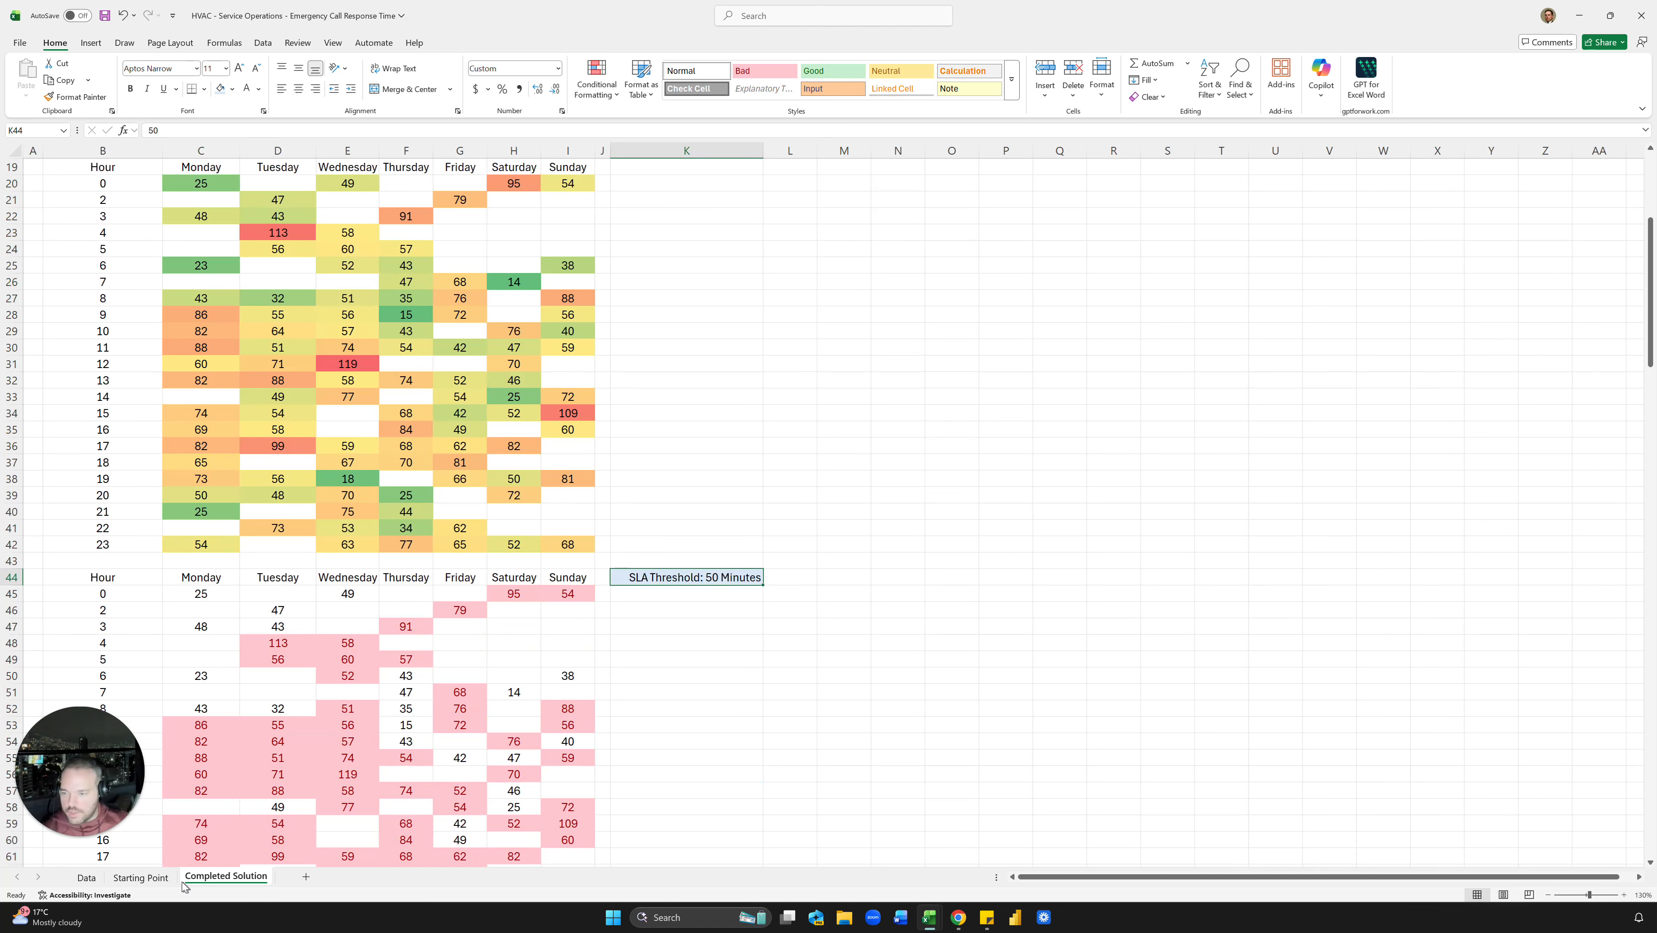
pyautogui.click(141, 878)
# Step: Narrow column J into a spacer and enter 50 in K43
pyautogui.click(599, 417)
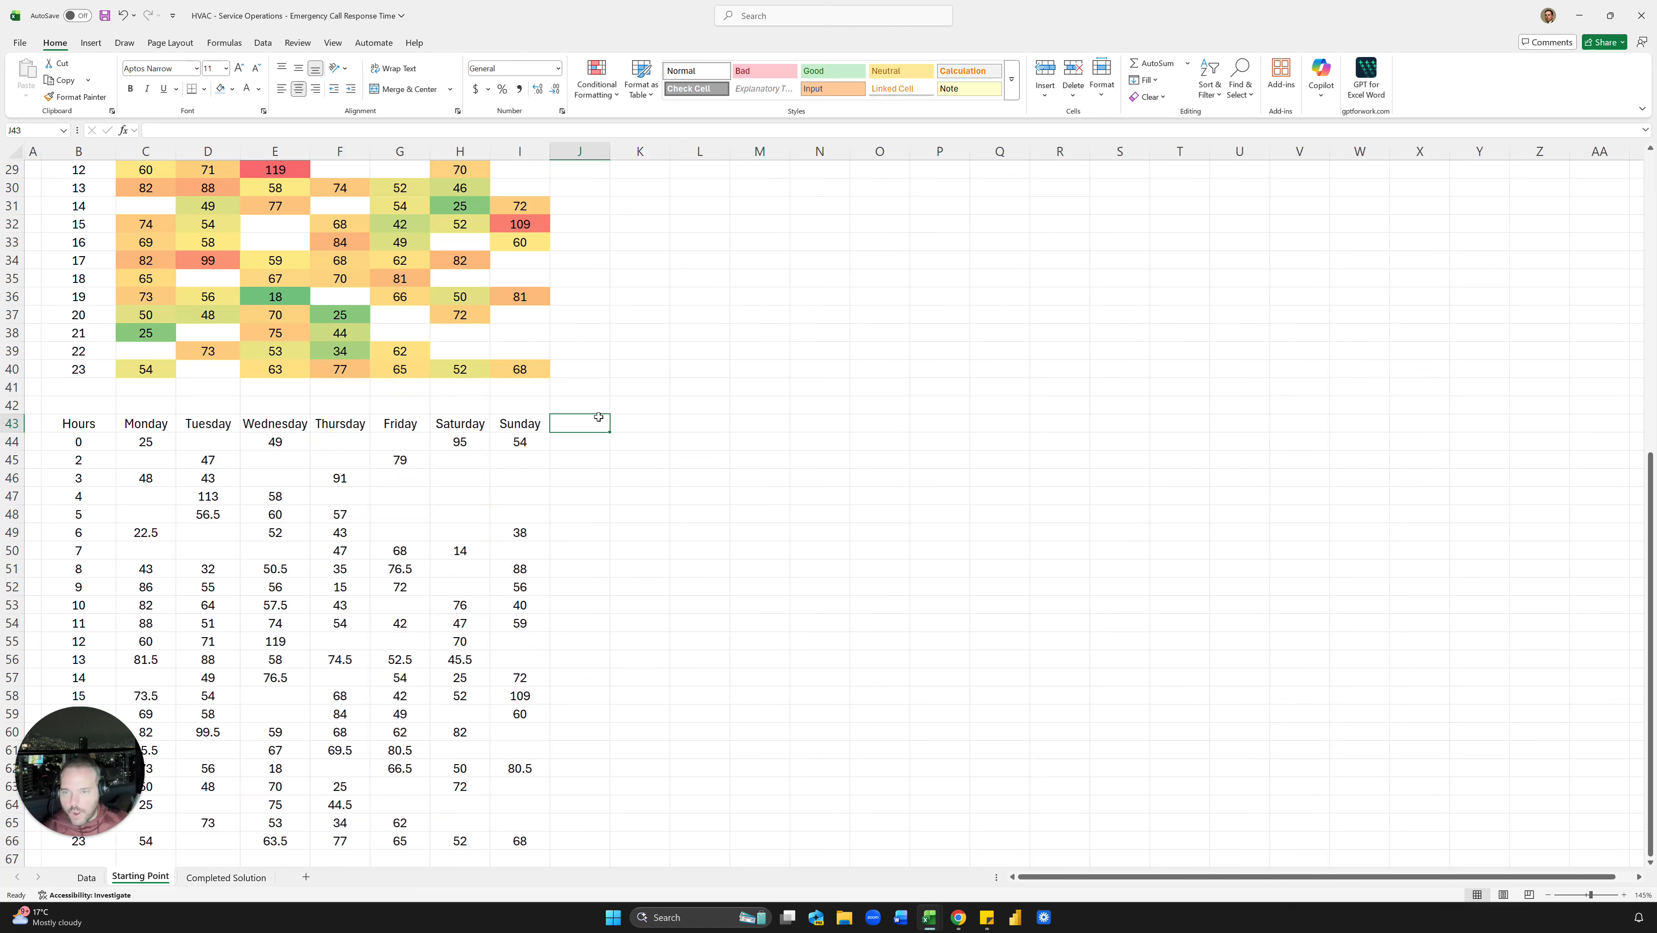
pyautogui.moveTo(610, 151); pyautogui.dragTo(575, 151)
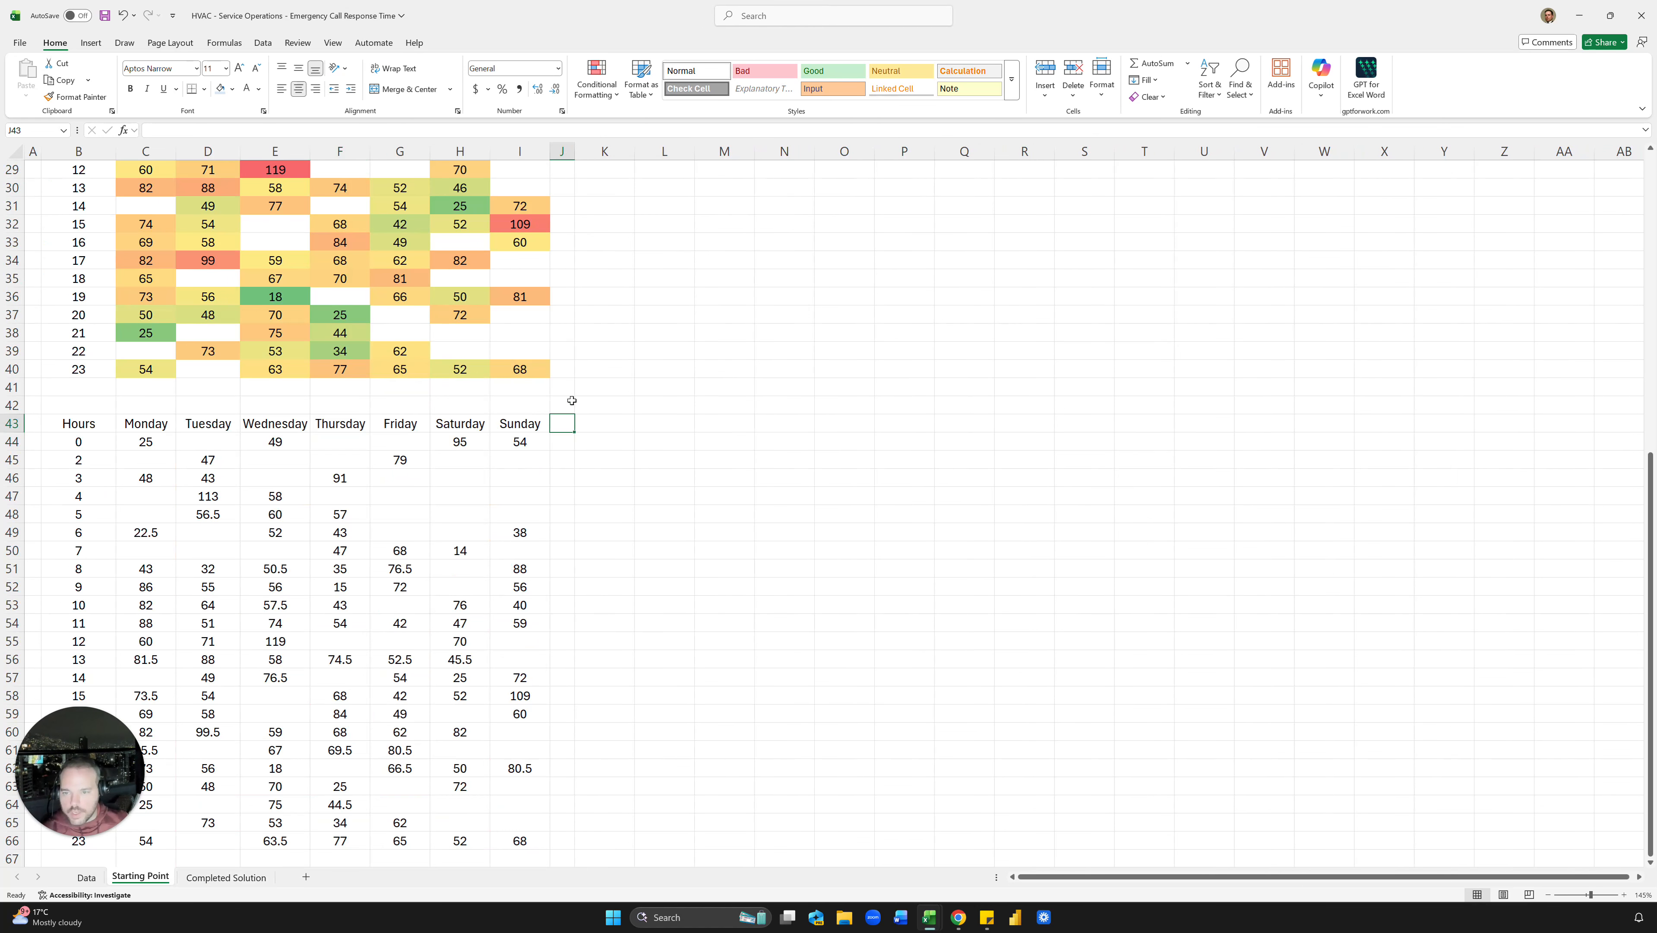
pyautogui.click(621, 429)
pyautogui.write('50')
pyautogui.press('Return')
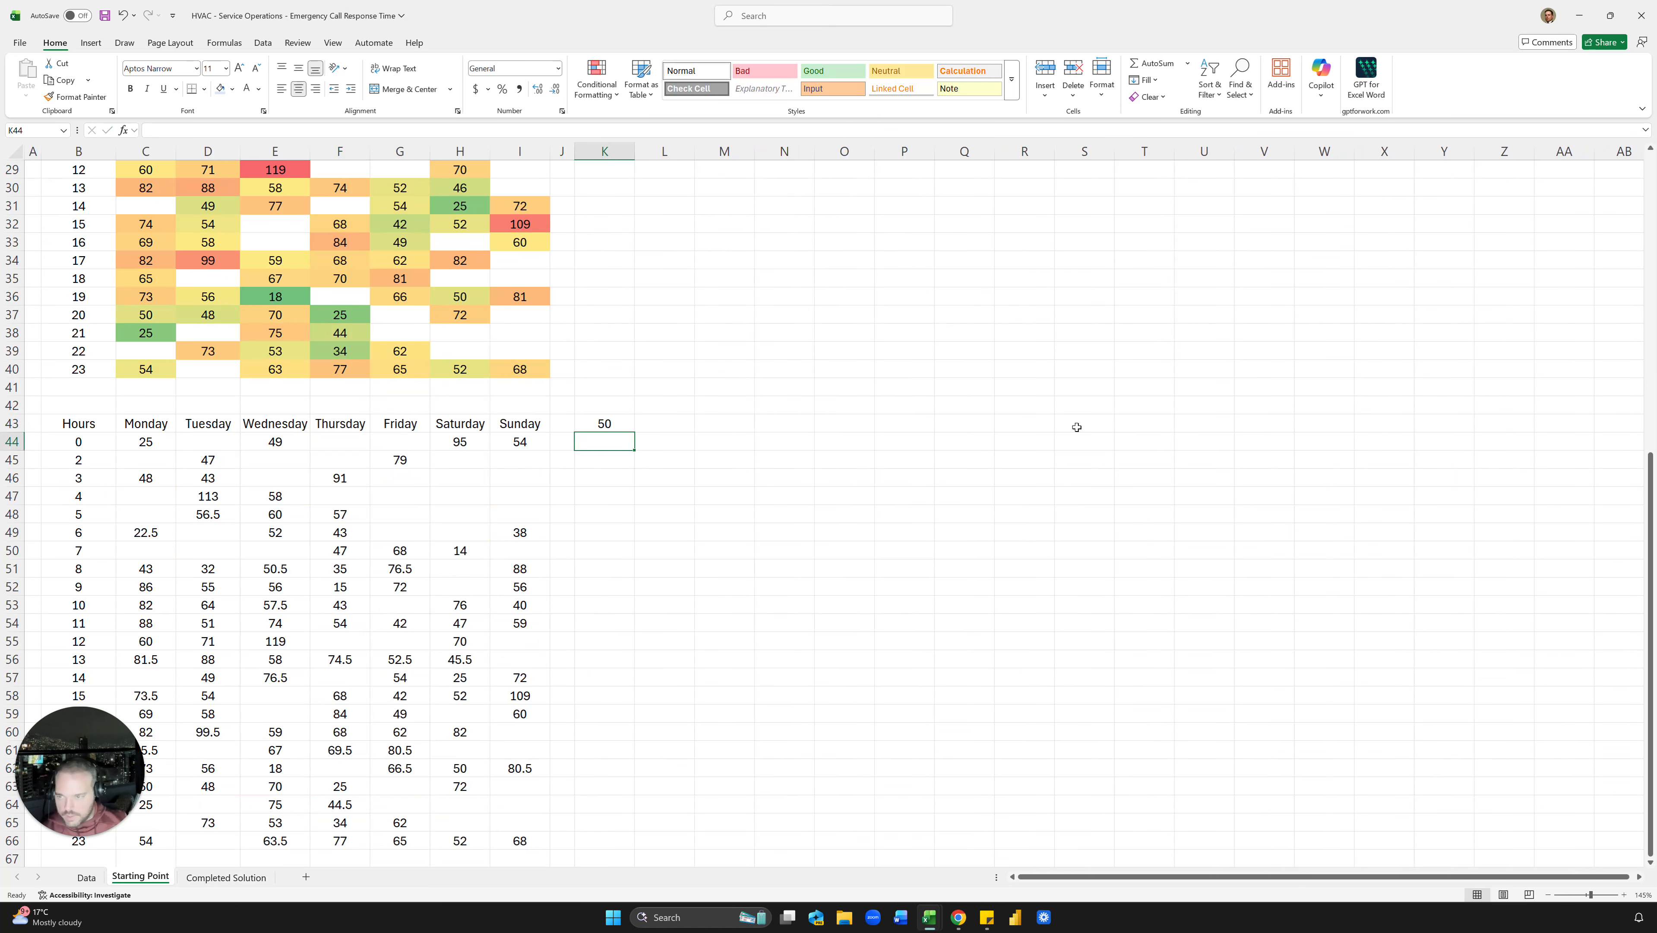
# Step: Highlight C44:I66 values greater than =$K$43 in light red
pyautogui.click(145, 442)
pyautogui.scroll(-2, 145, 442)
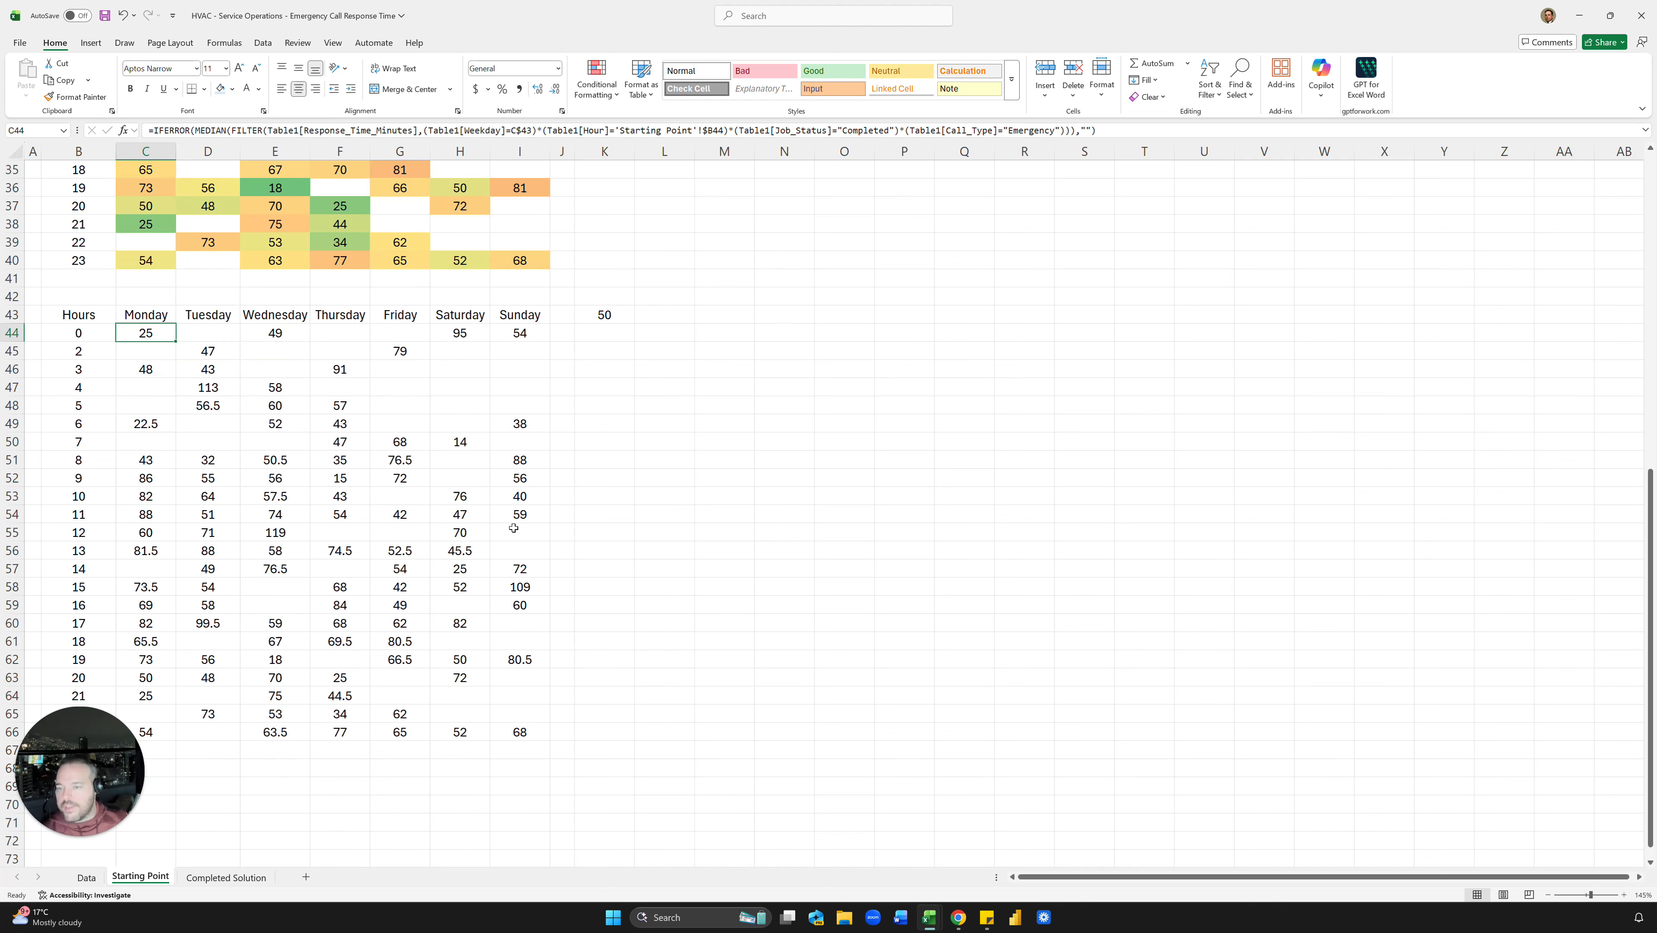
pyautogui.keyDown('shift'); pyautogui.click(519, 727); pyautogui.keyUp('shift')
pyautogui.scroll(2, 550, 333)
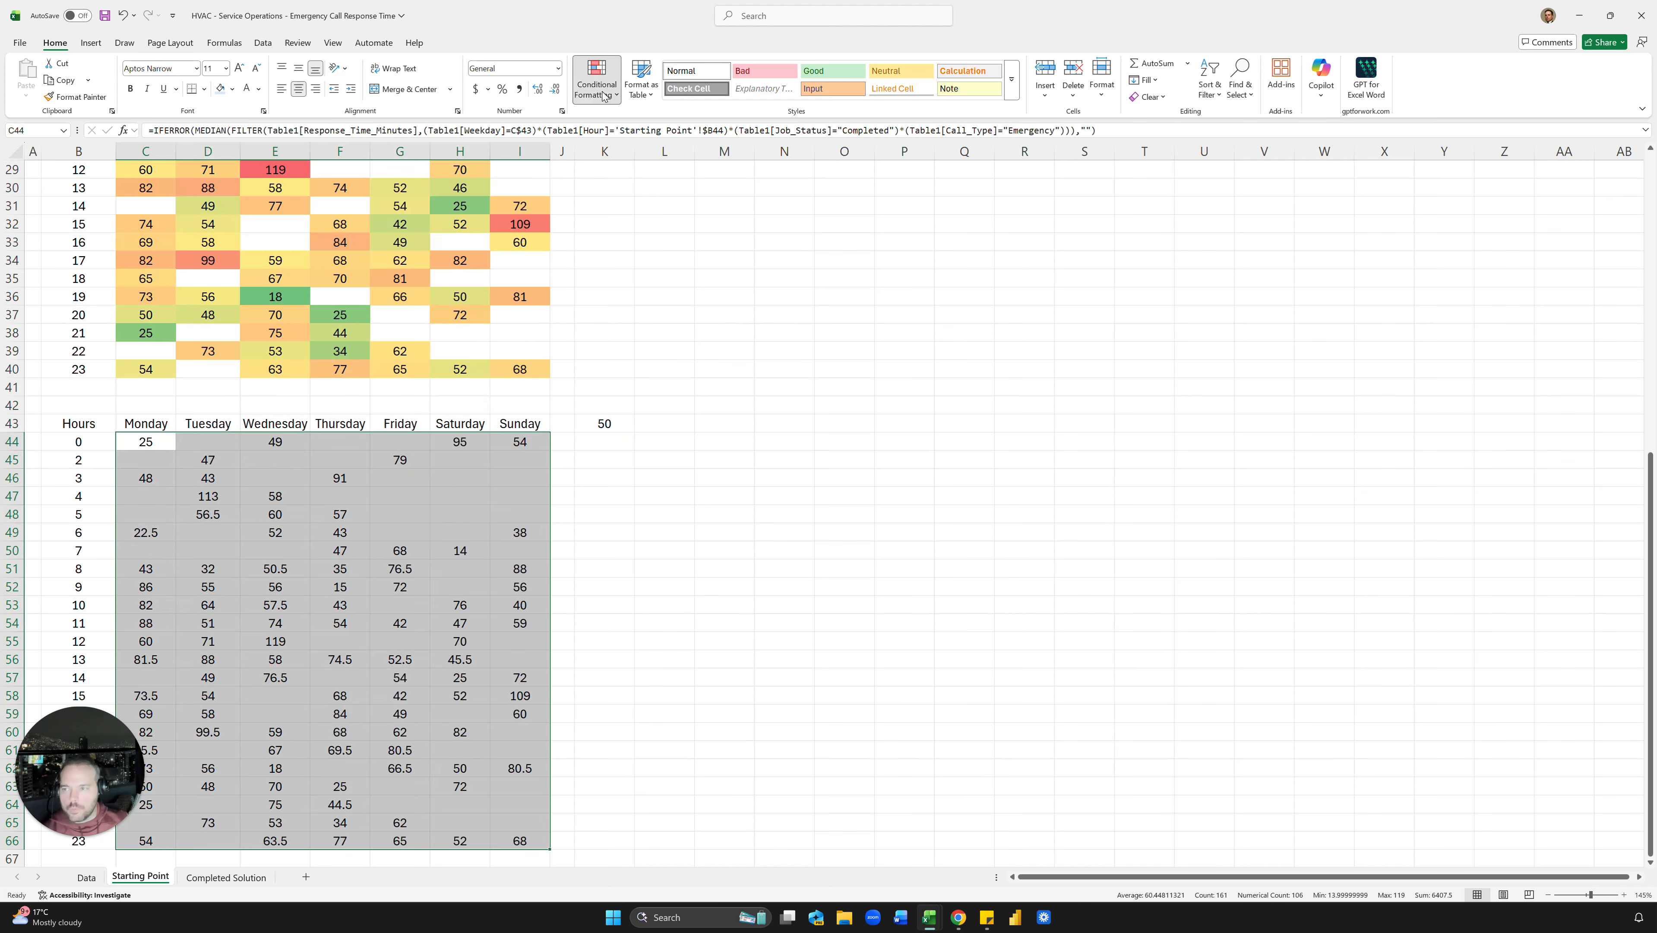
pyautogui.click(596, 80)
pyautogui.moveTo(611, 124)
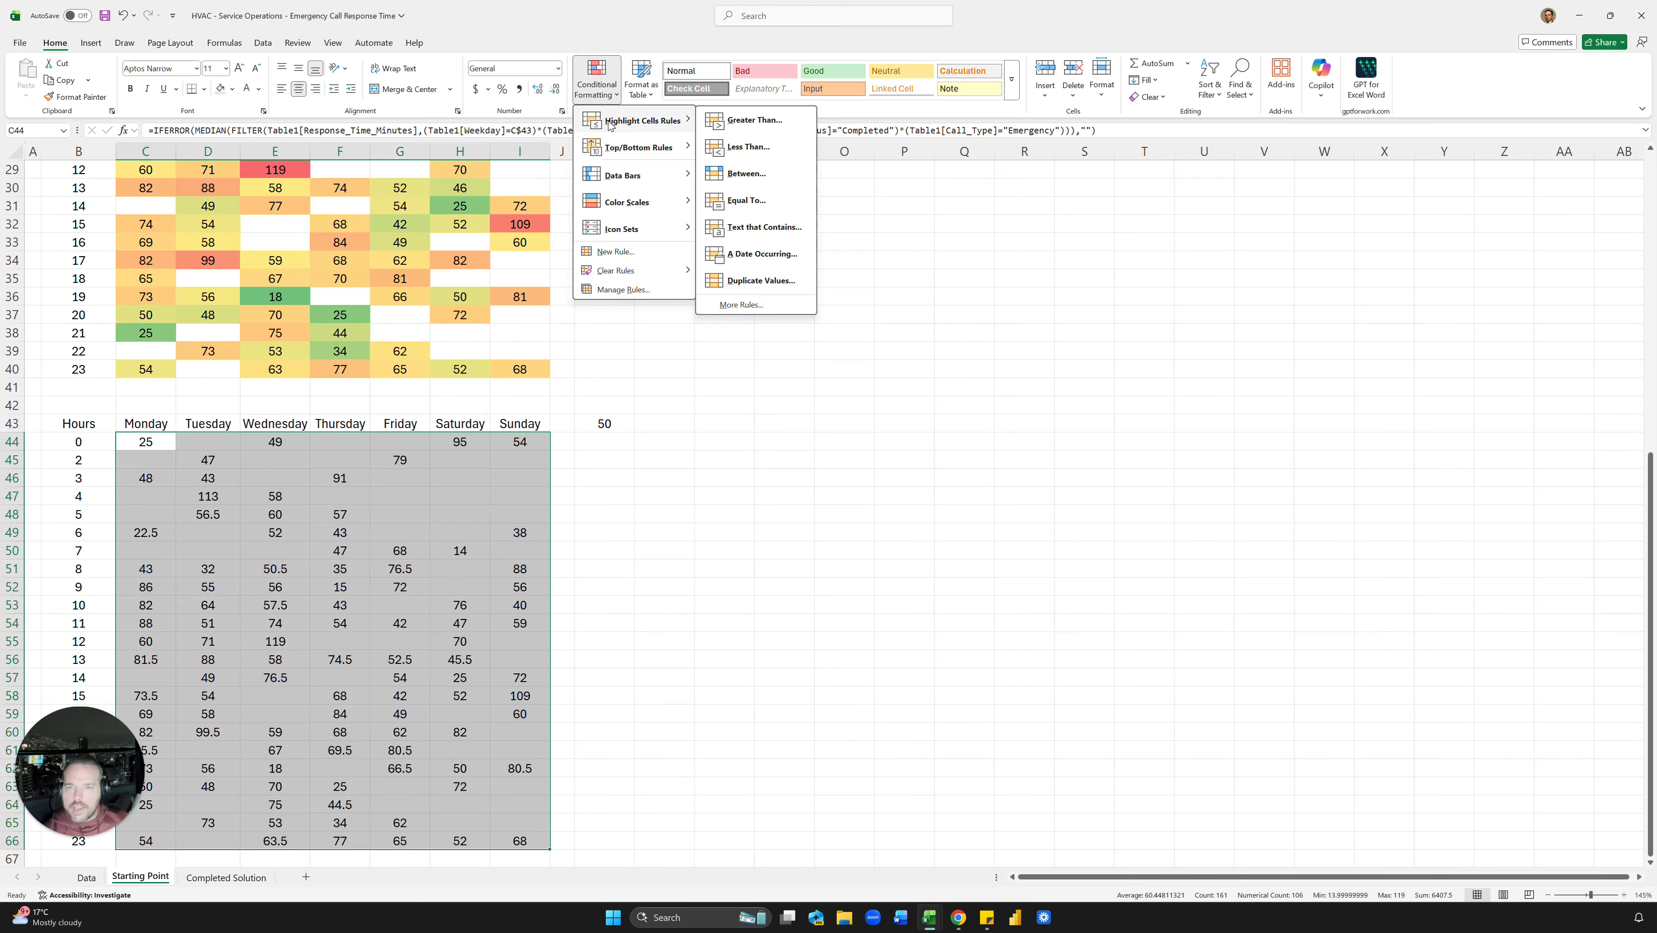
pyautogui.click(786, 119)
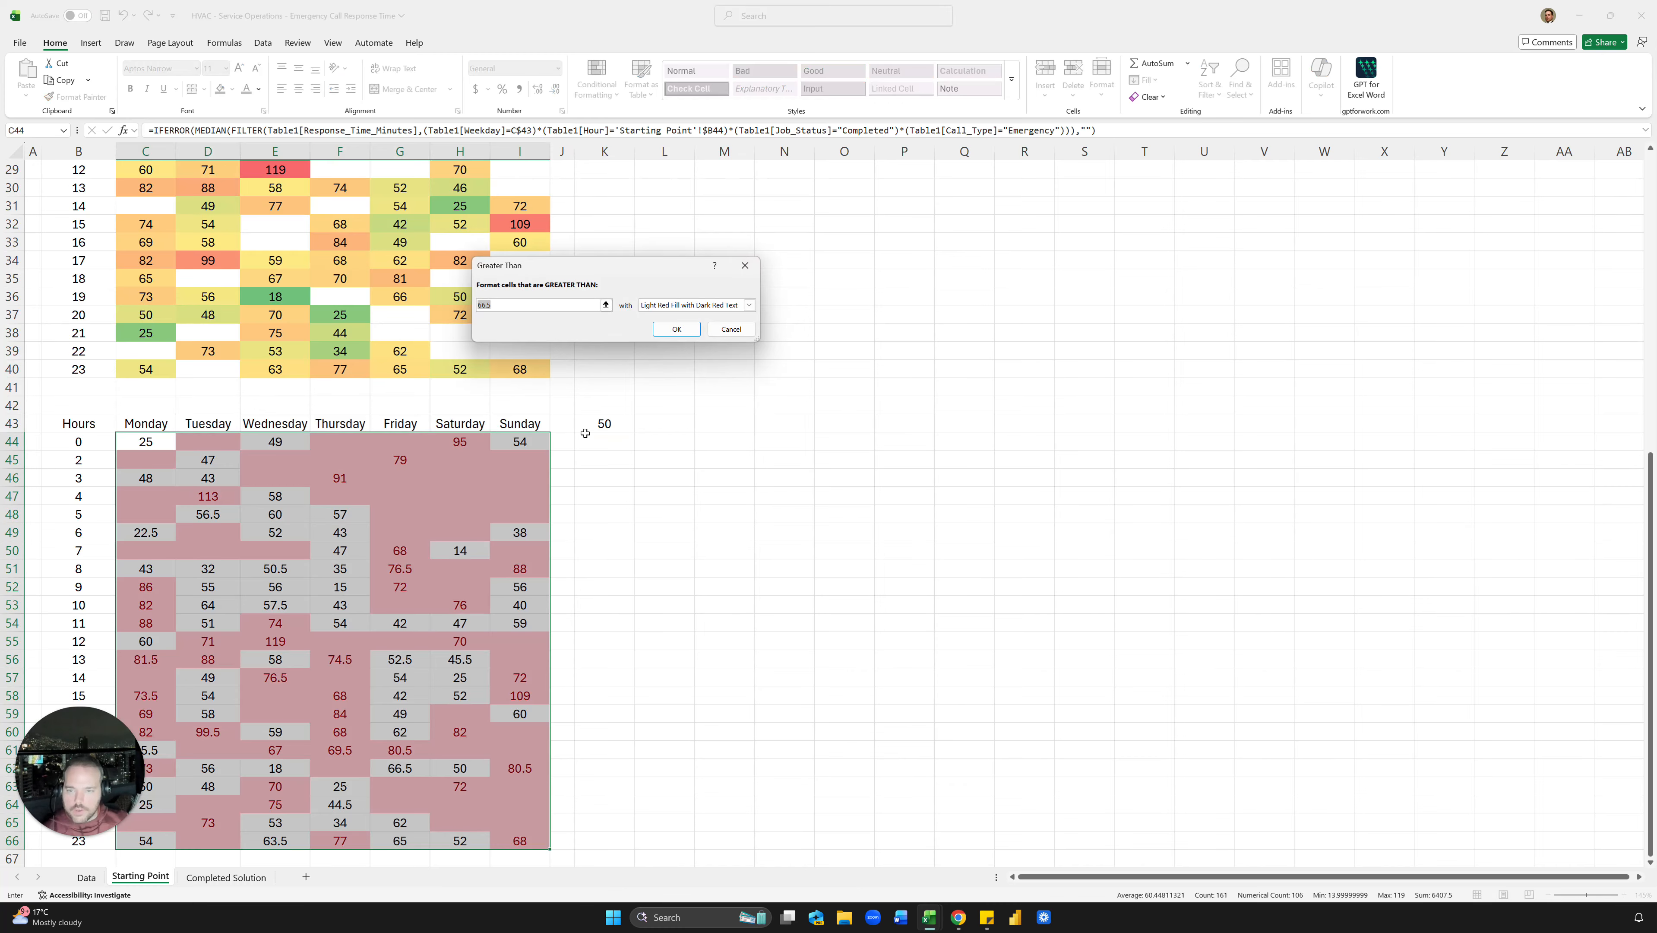
pyautogui.click(599, 425)
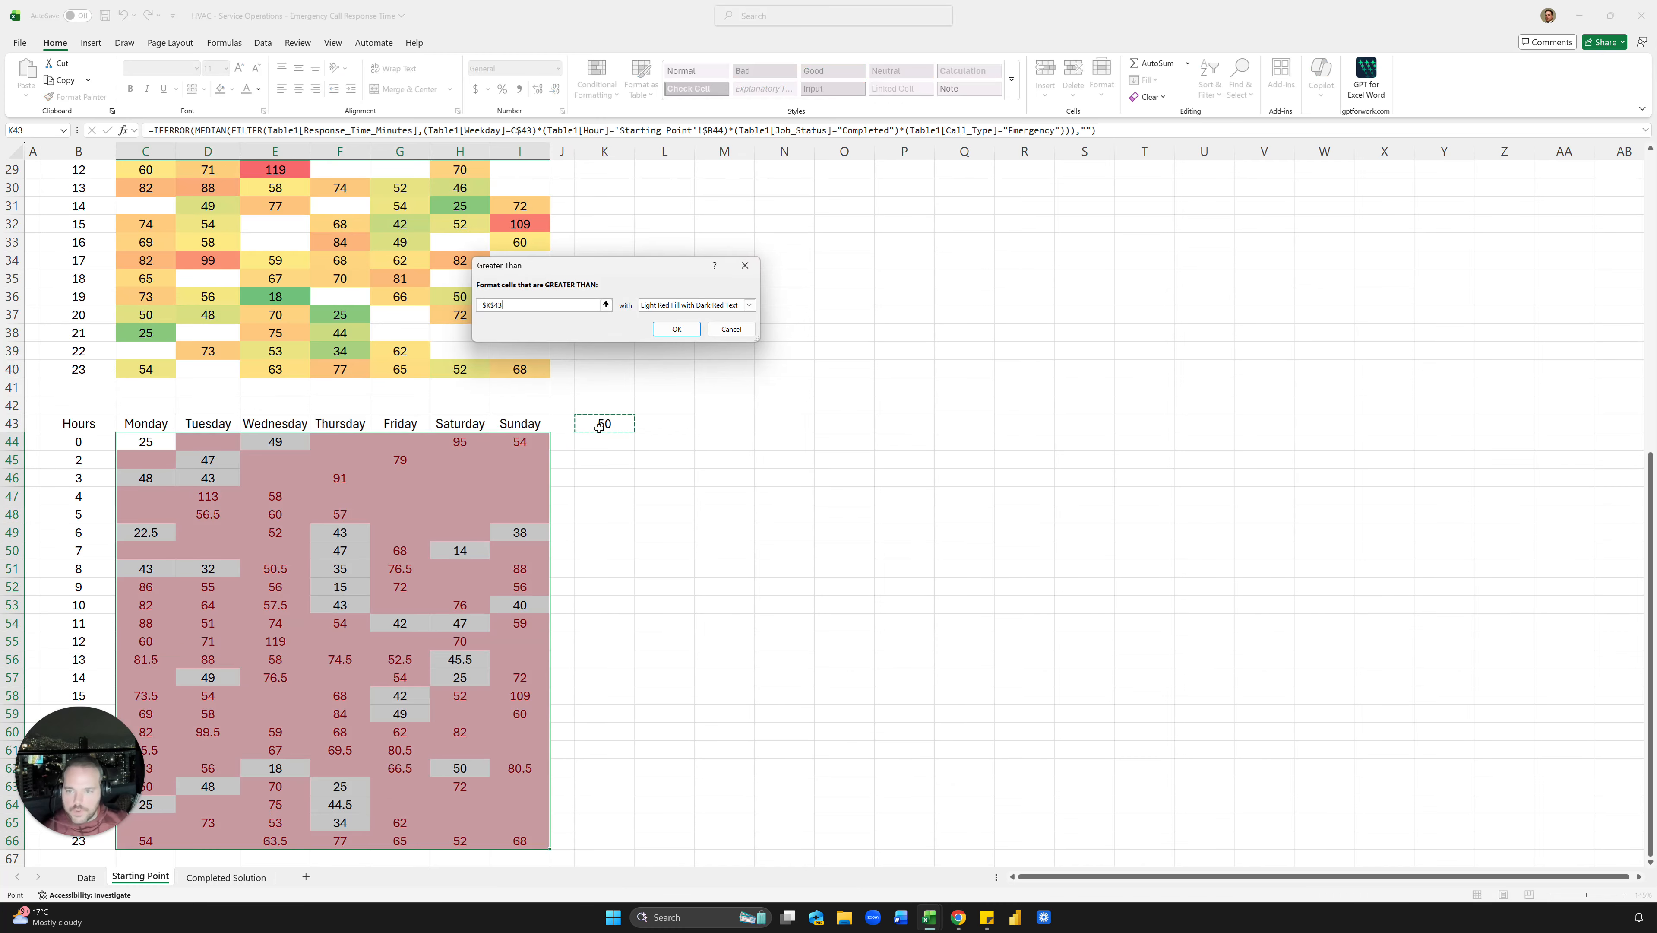
pyautogui.click(689, 334)
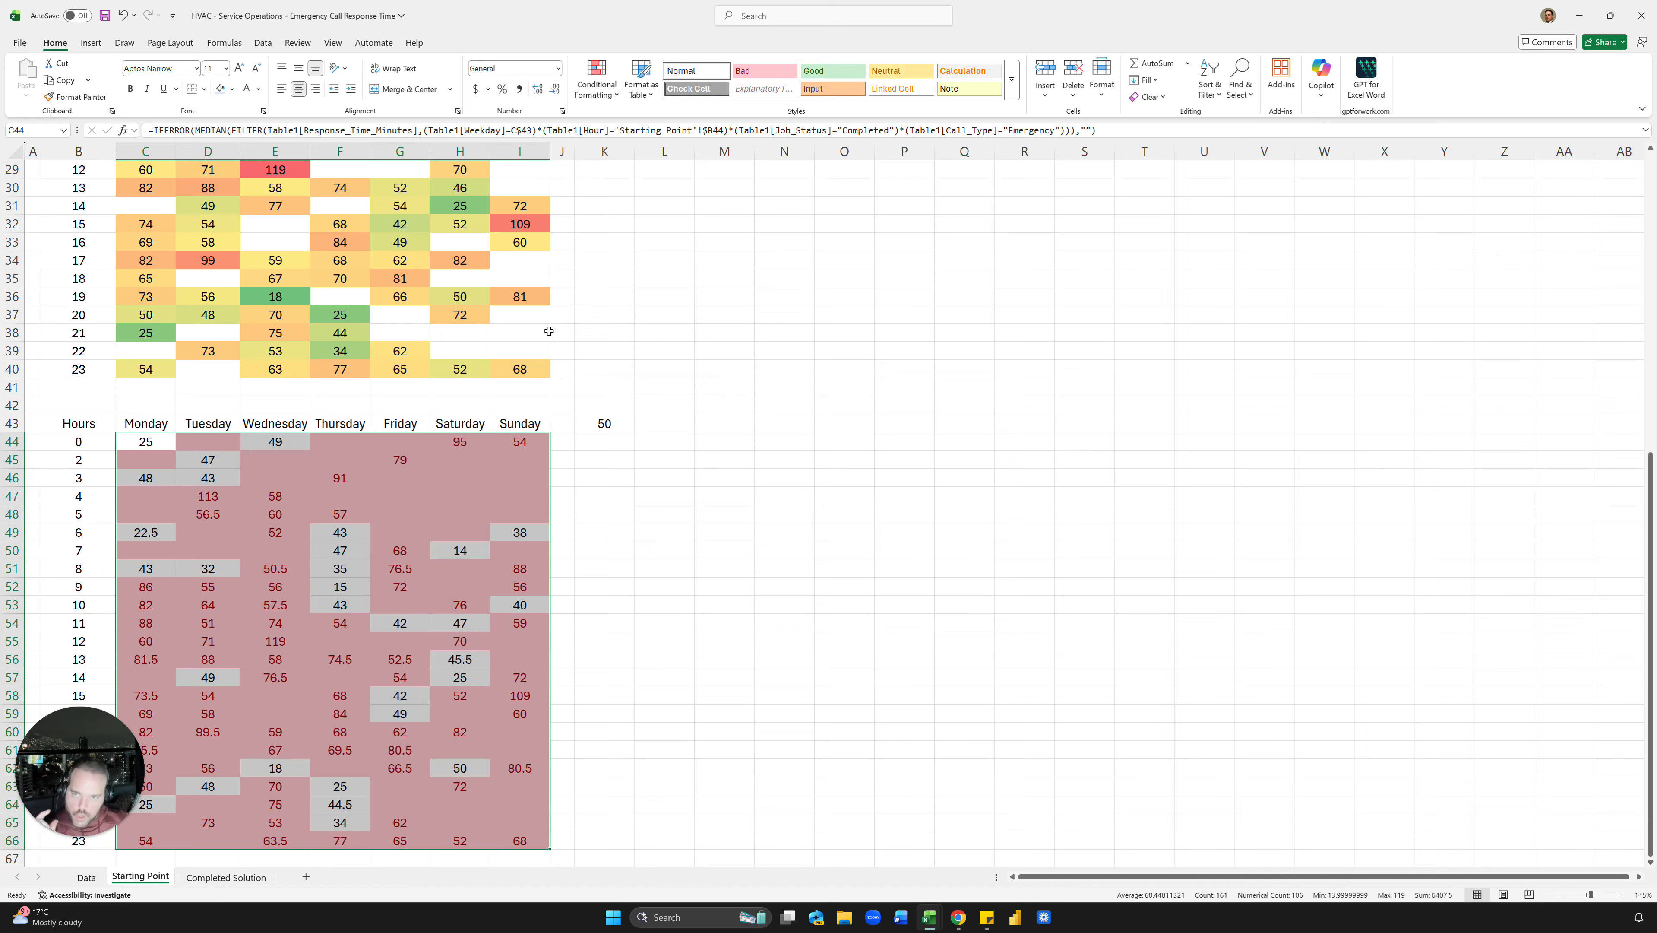
# Step: Add a new rule for blank cells in the grid with no formatting
pyautogui.click(597, 80)
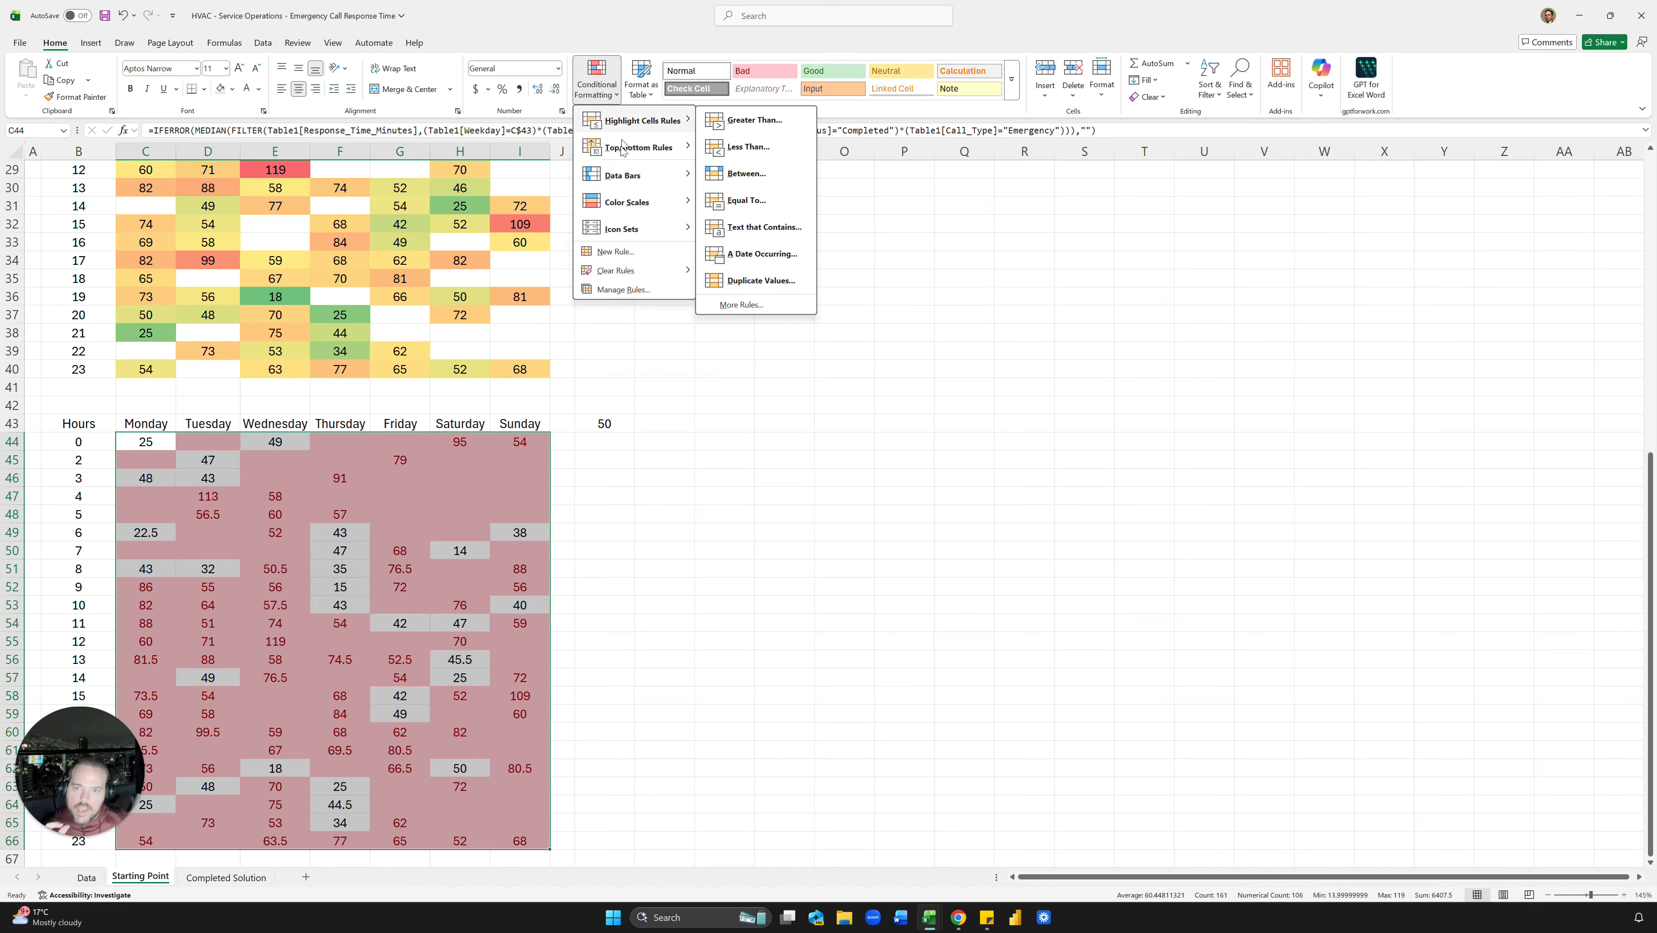
pyautogui.click(616, 251)
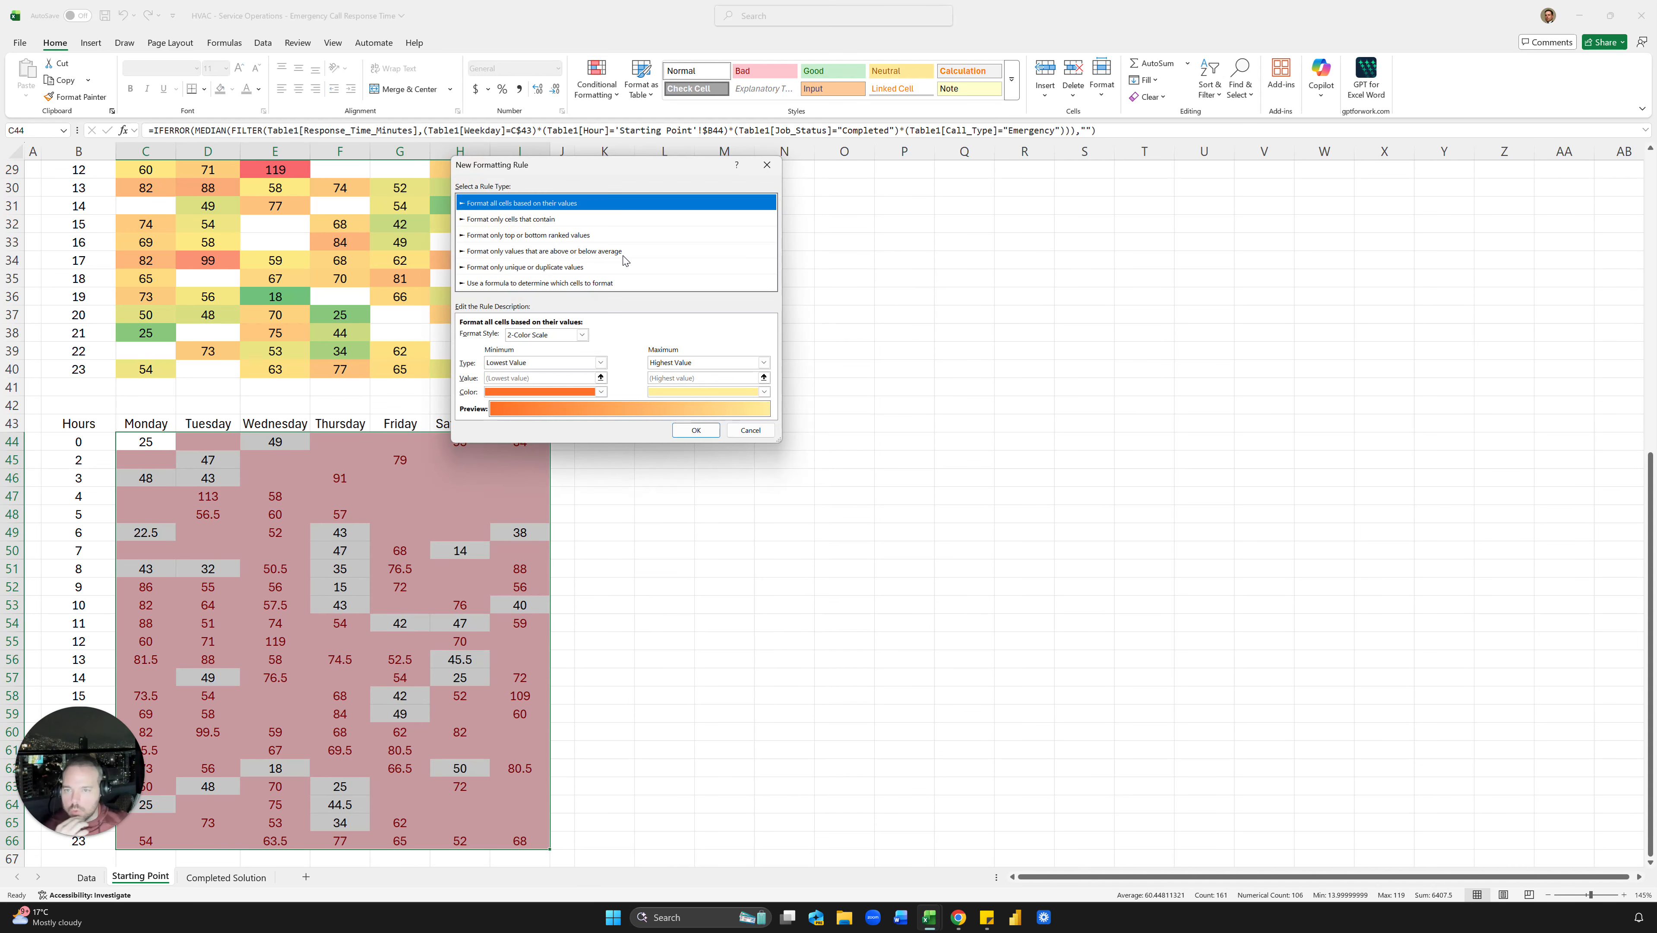
pyautogui.click(539, 220)
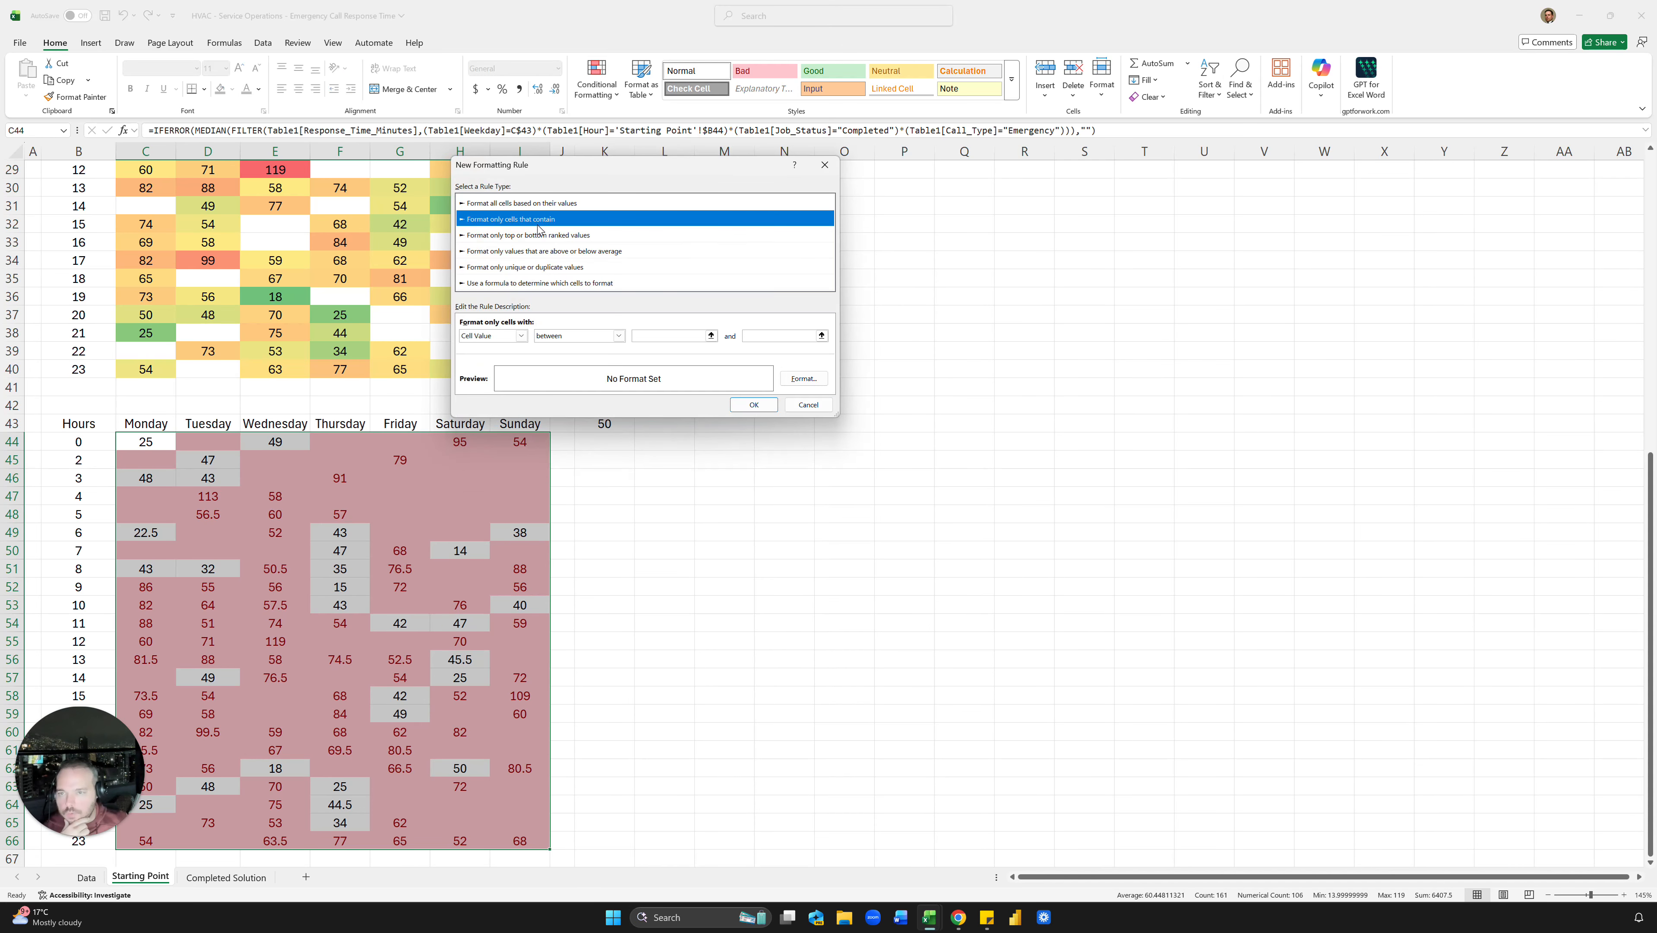
pyautogui.click(522, 335)
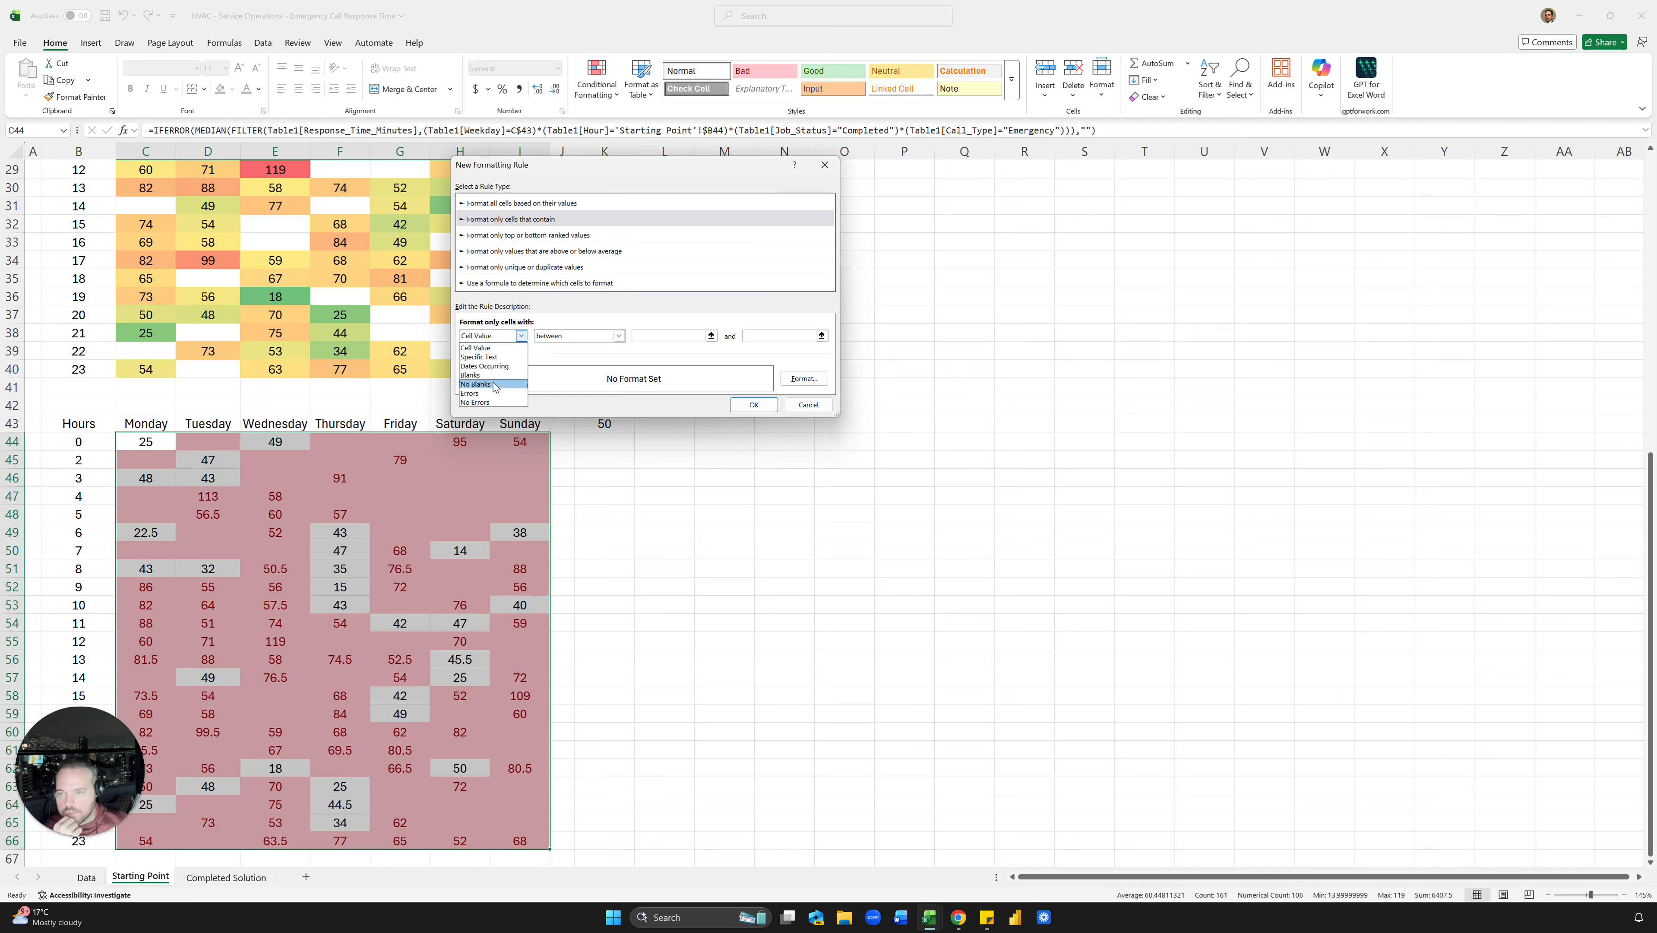
pyautogui.click(495, 376)
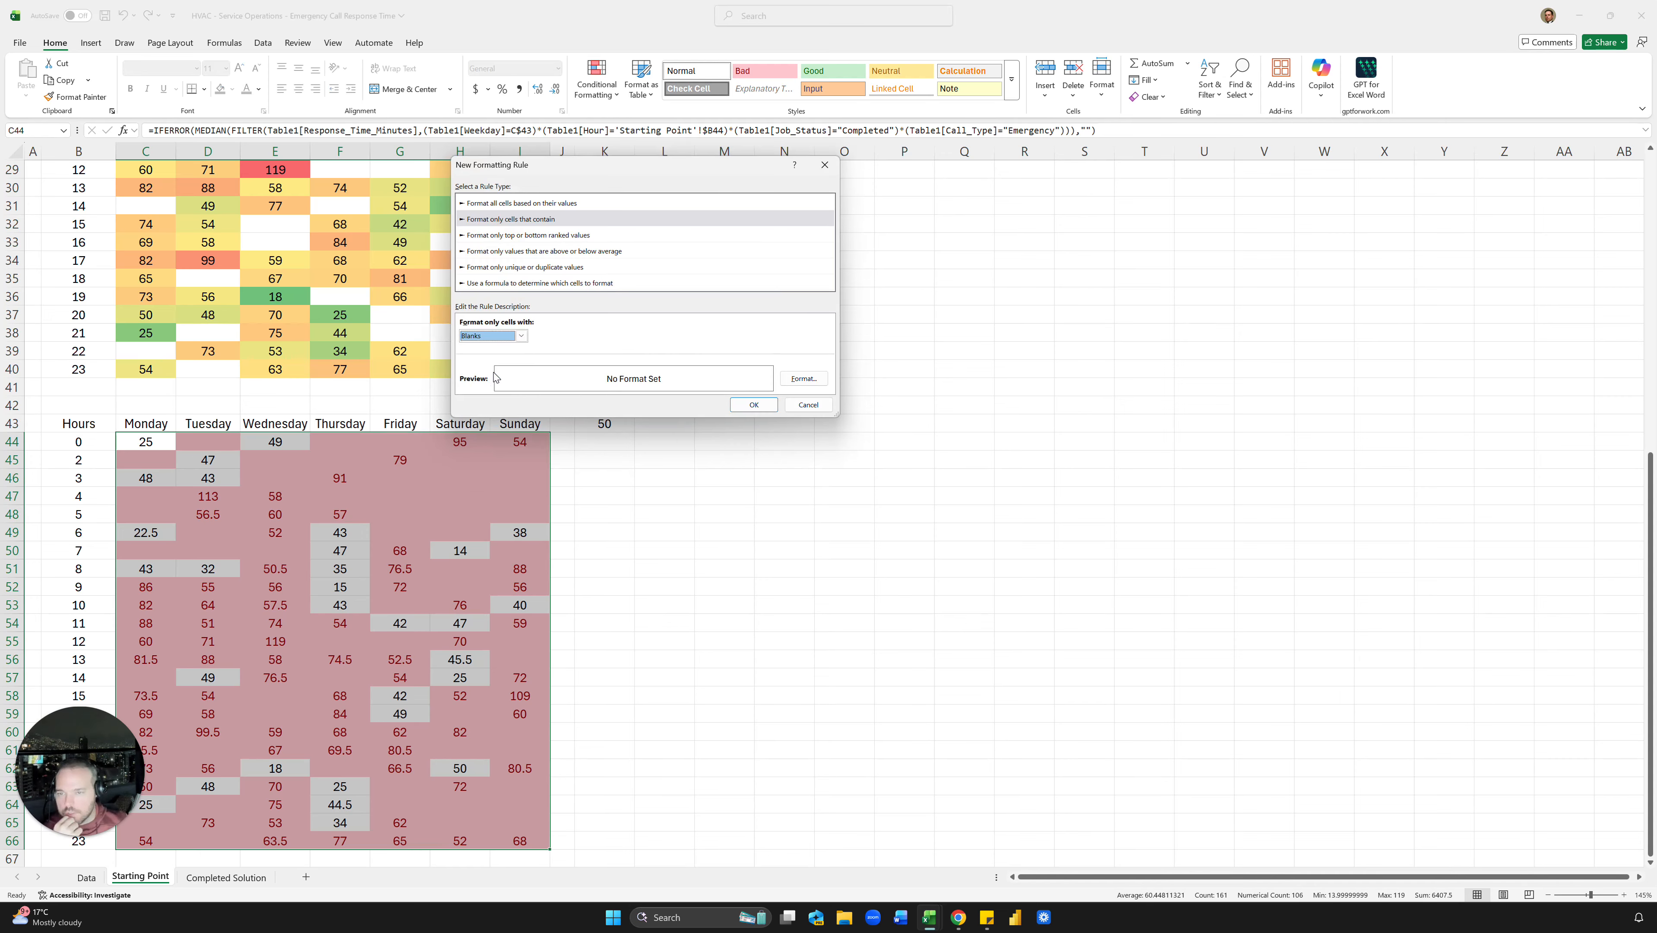
pyautogui.click(754, 405)
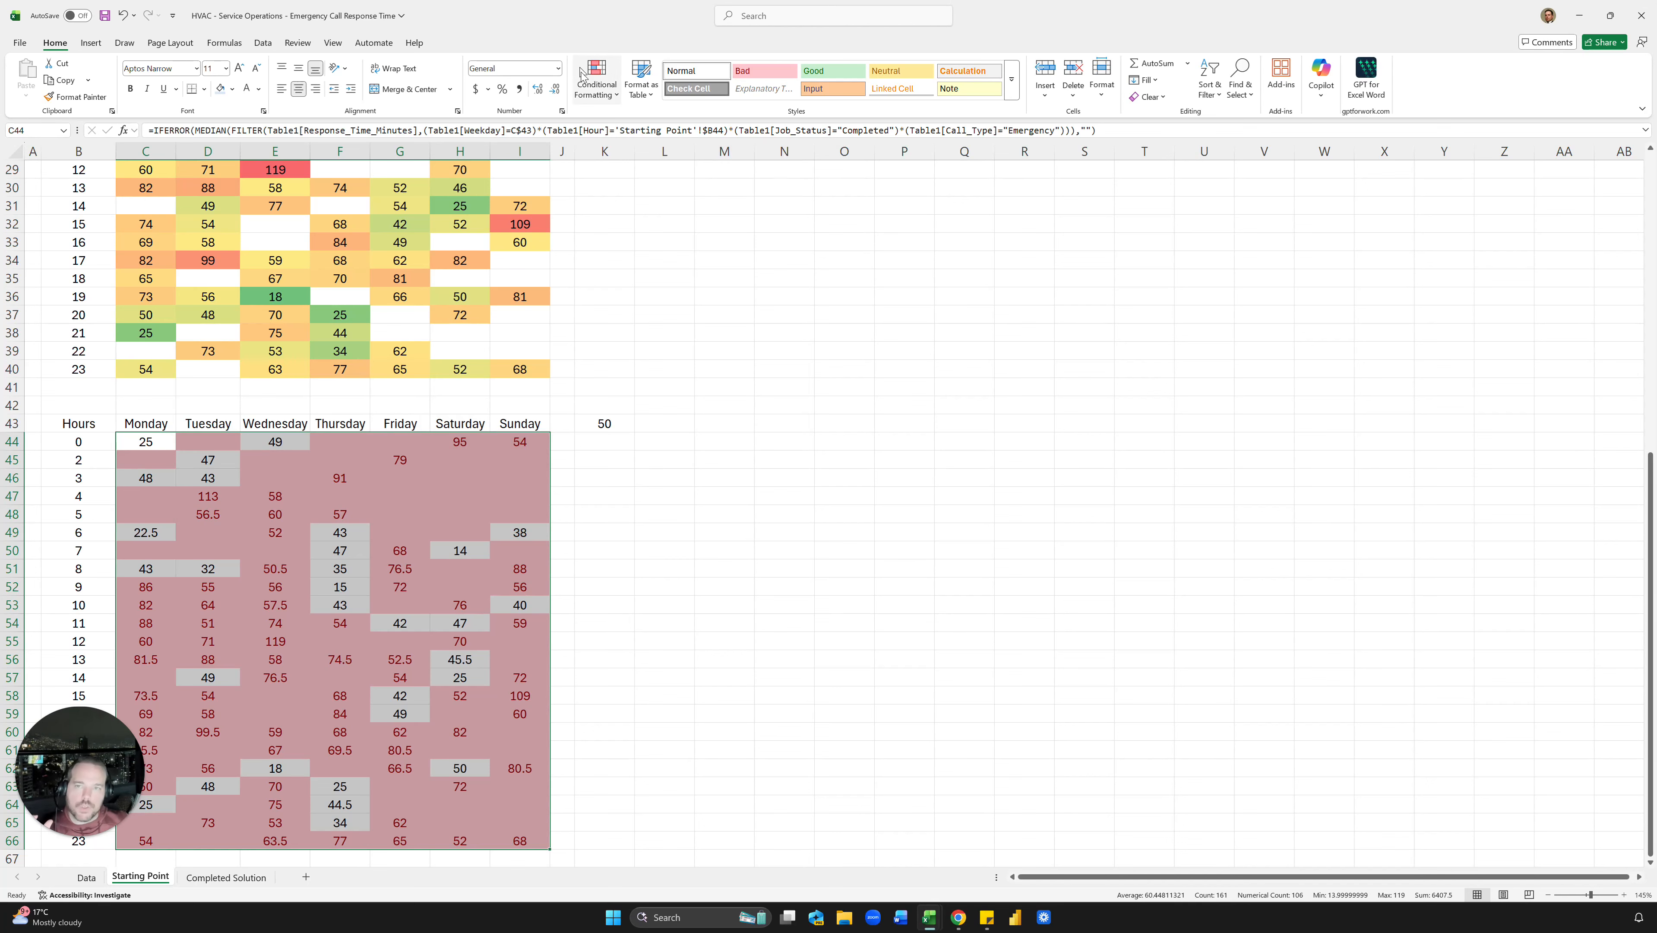
# Step: Tick Stop If True on the blanks rule in the Rules Manager and apply
pyautogui.click(591, 87)
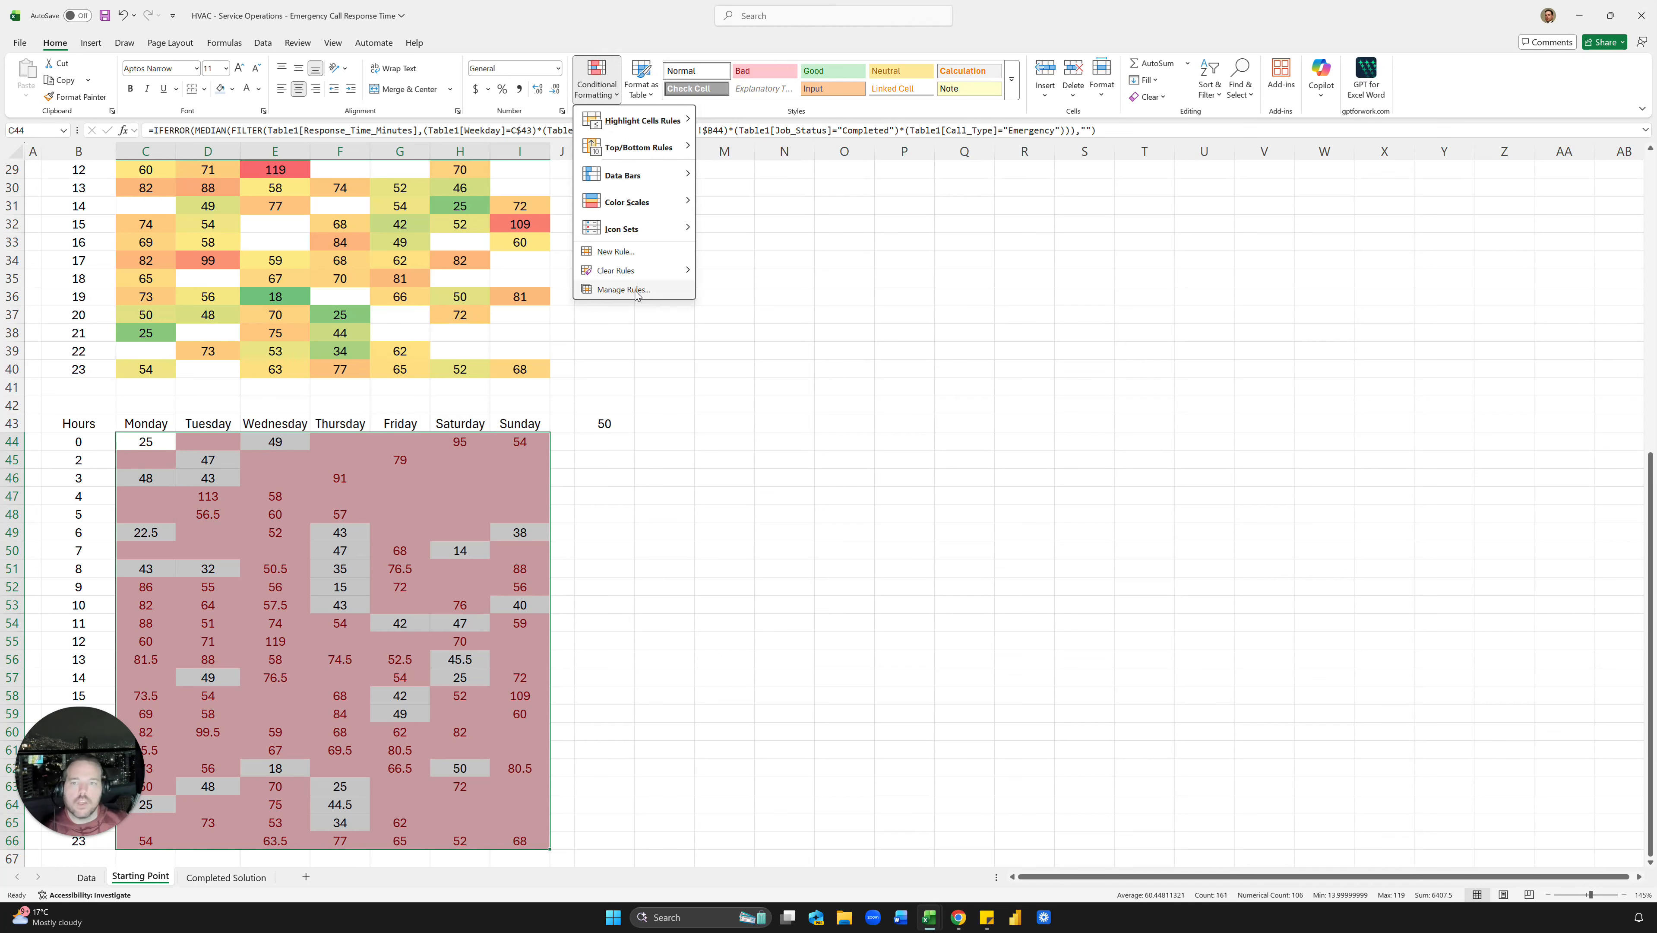
pyautogui.click(623, 290)
pyautogui.click(519, 270)
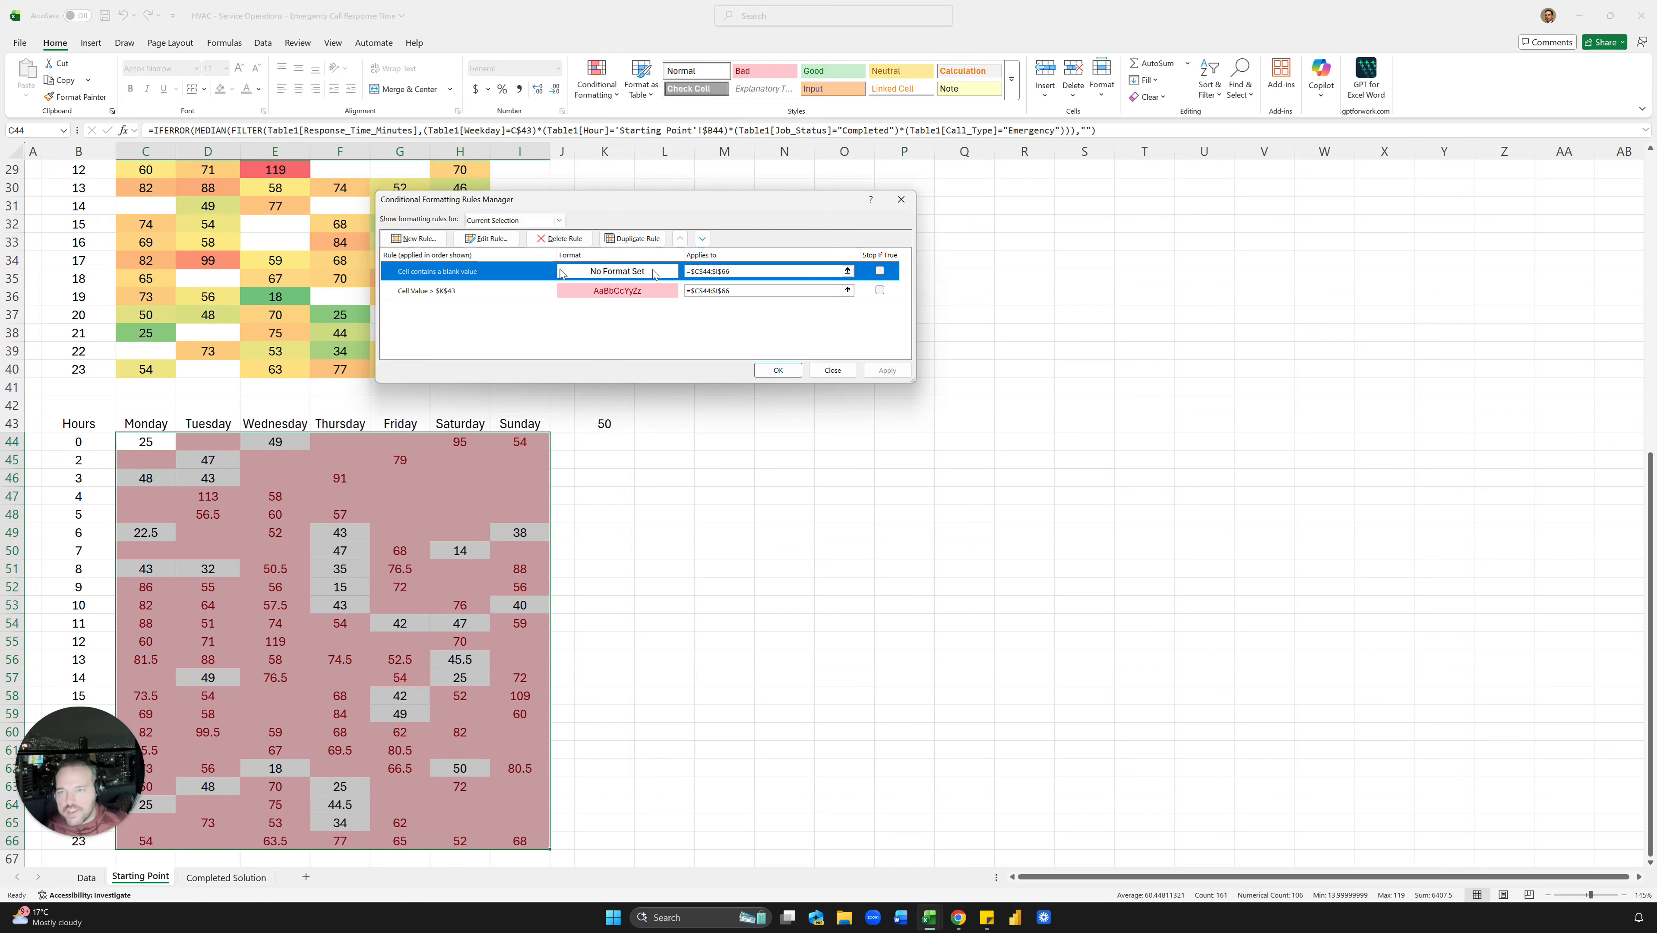
pyautogui.click(879, 272)
pyautogui.click(889, 370)
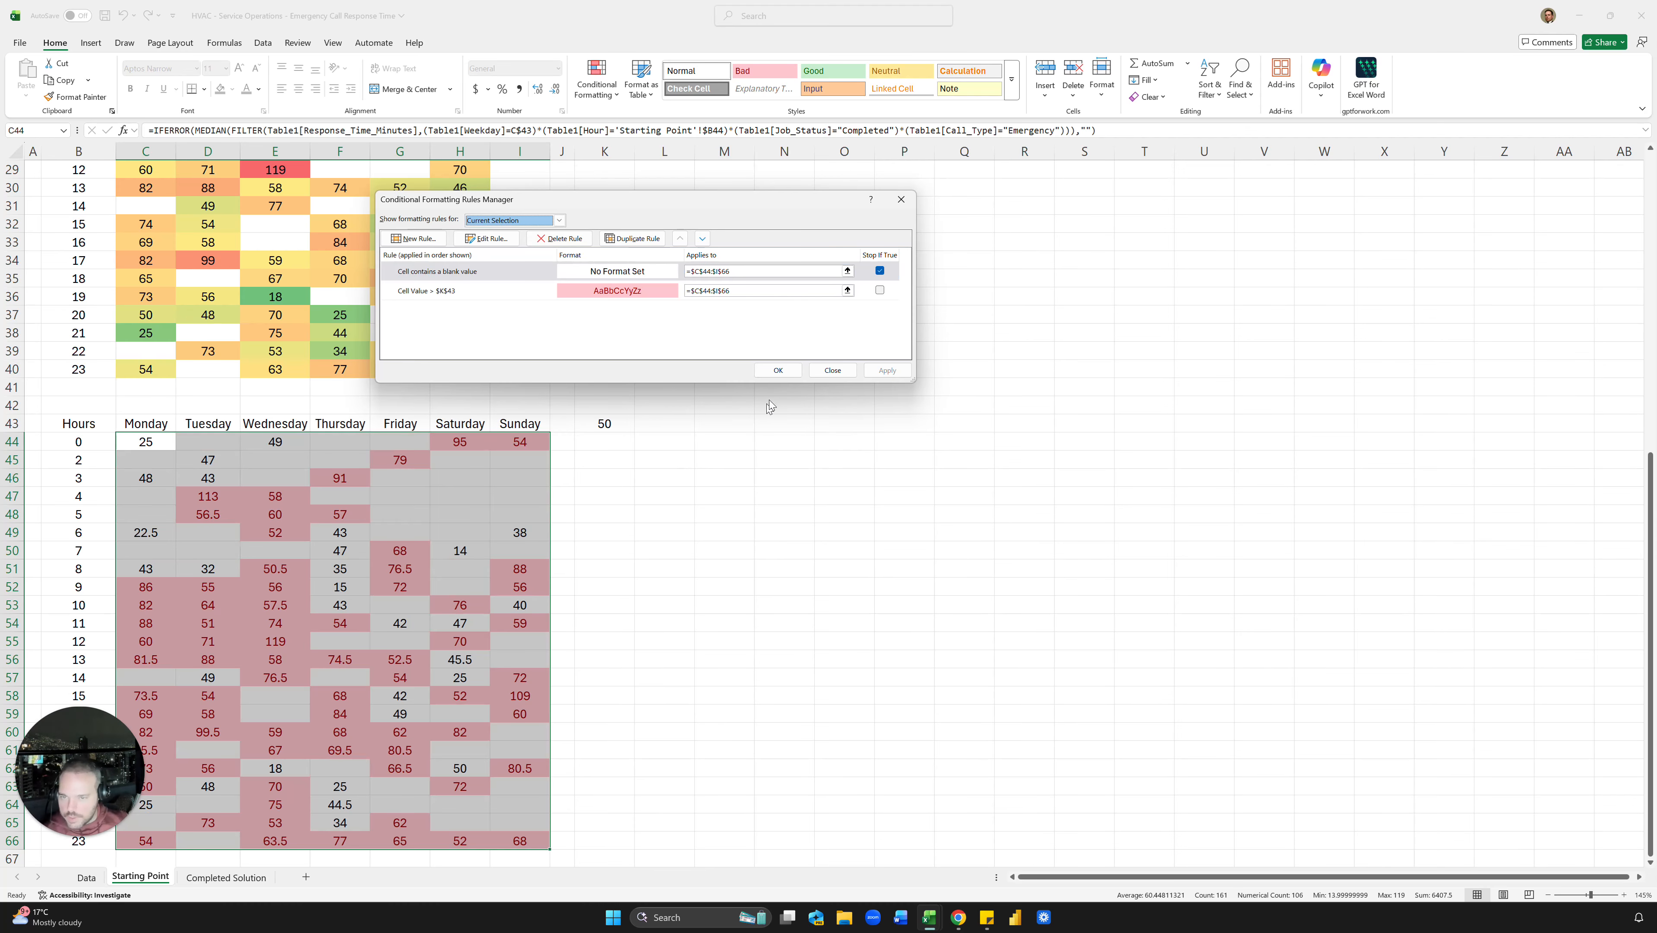
pyautogui.click(784, 371)
pyautogui.click(813, 388)
# Step: Check blank grid cells stay unhighlighted and compare K43 with the Completed Solution sheet
pyautogui.click(627, 426)
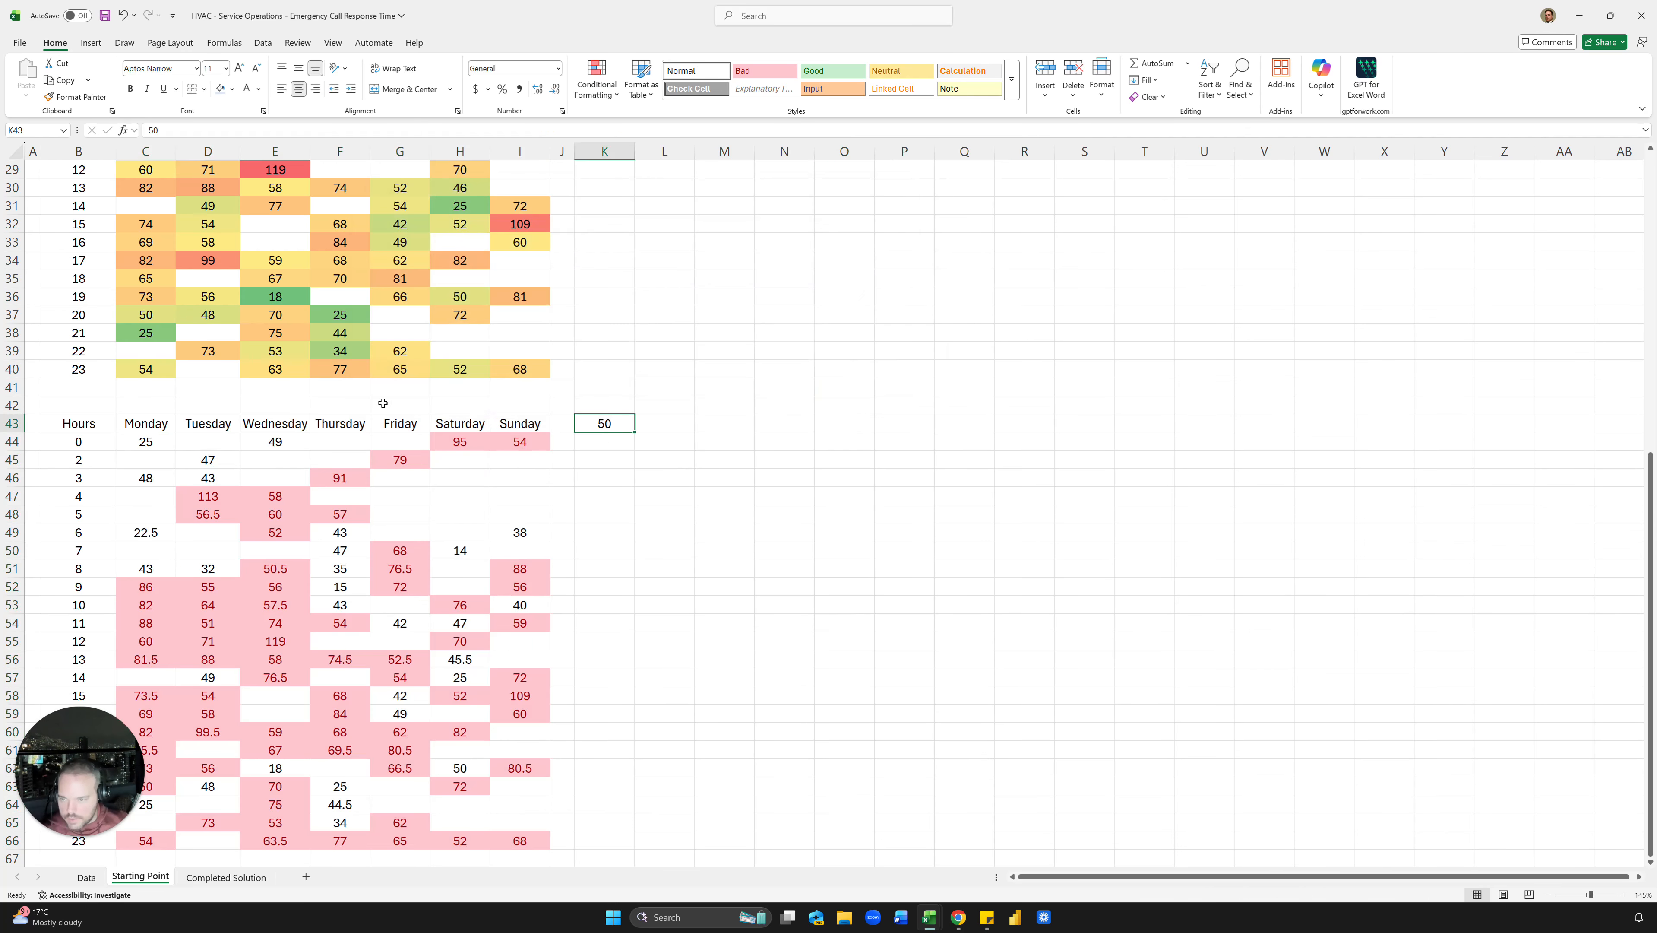
pyautogui.moveTo(497, 457); pyautogui.dragTo(473, 496)
pyautogui.click(472, 496)
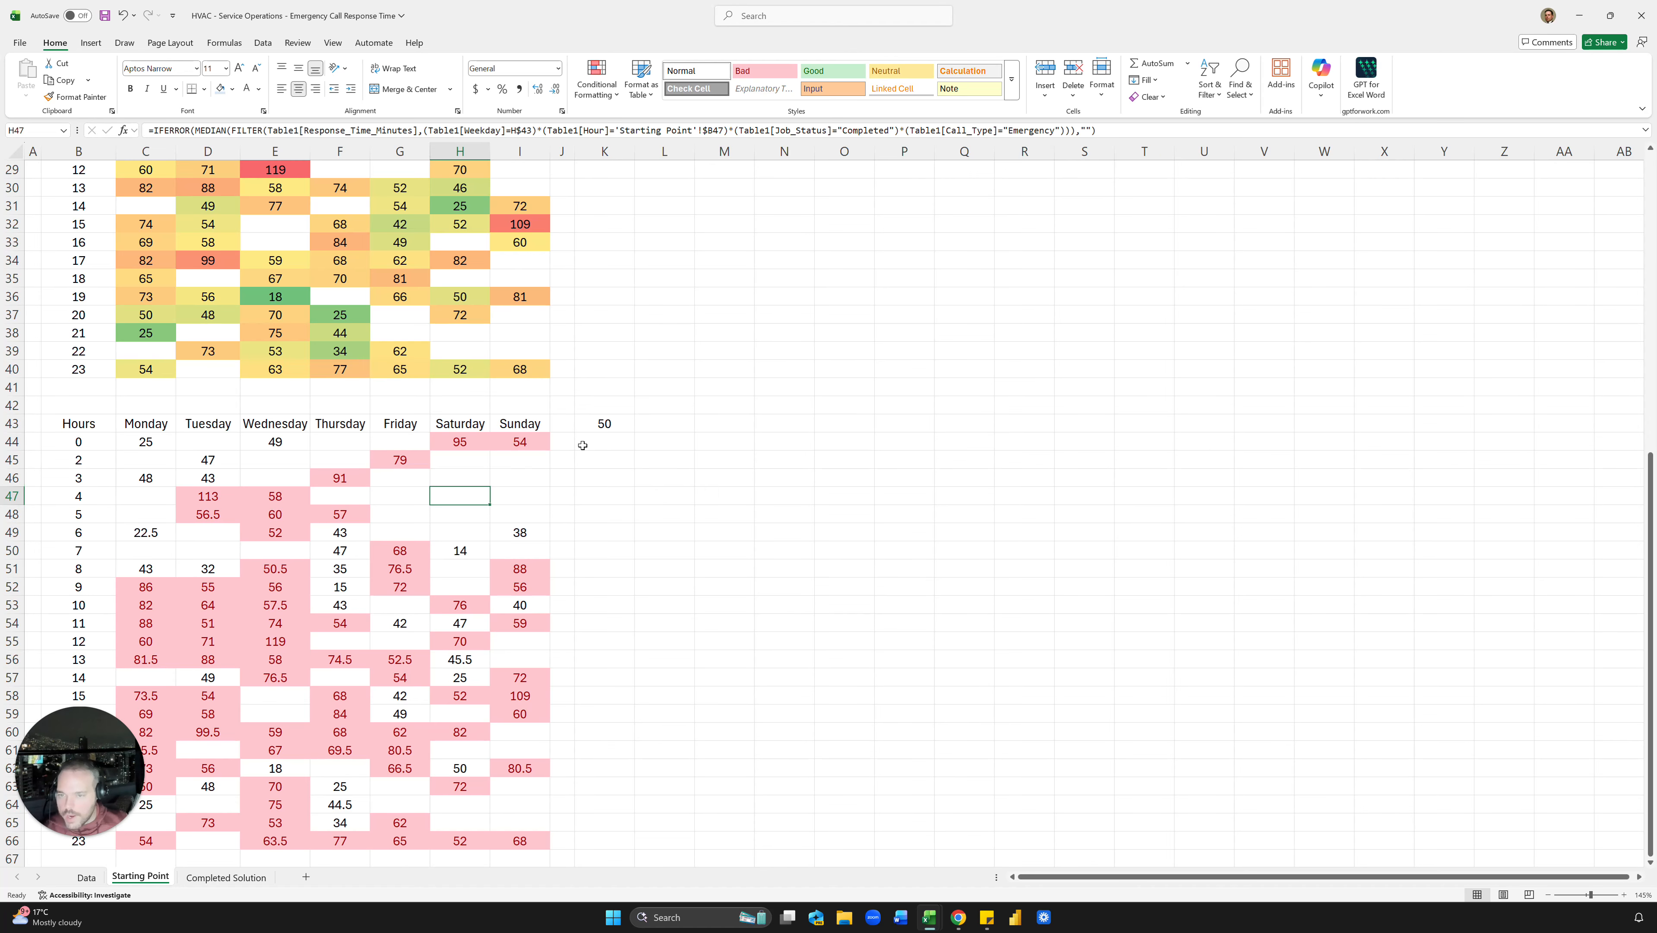
pyautogui.click(603, 423)
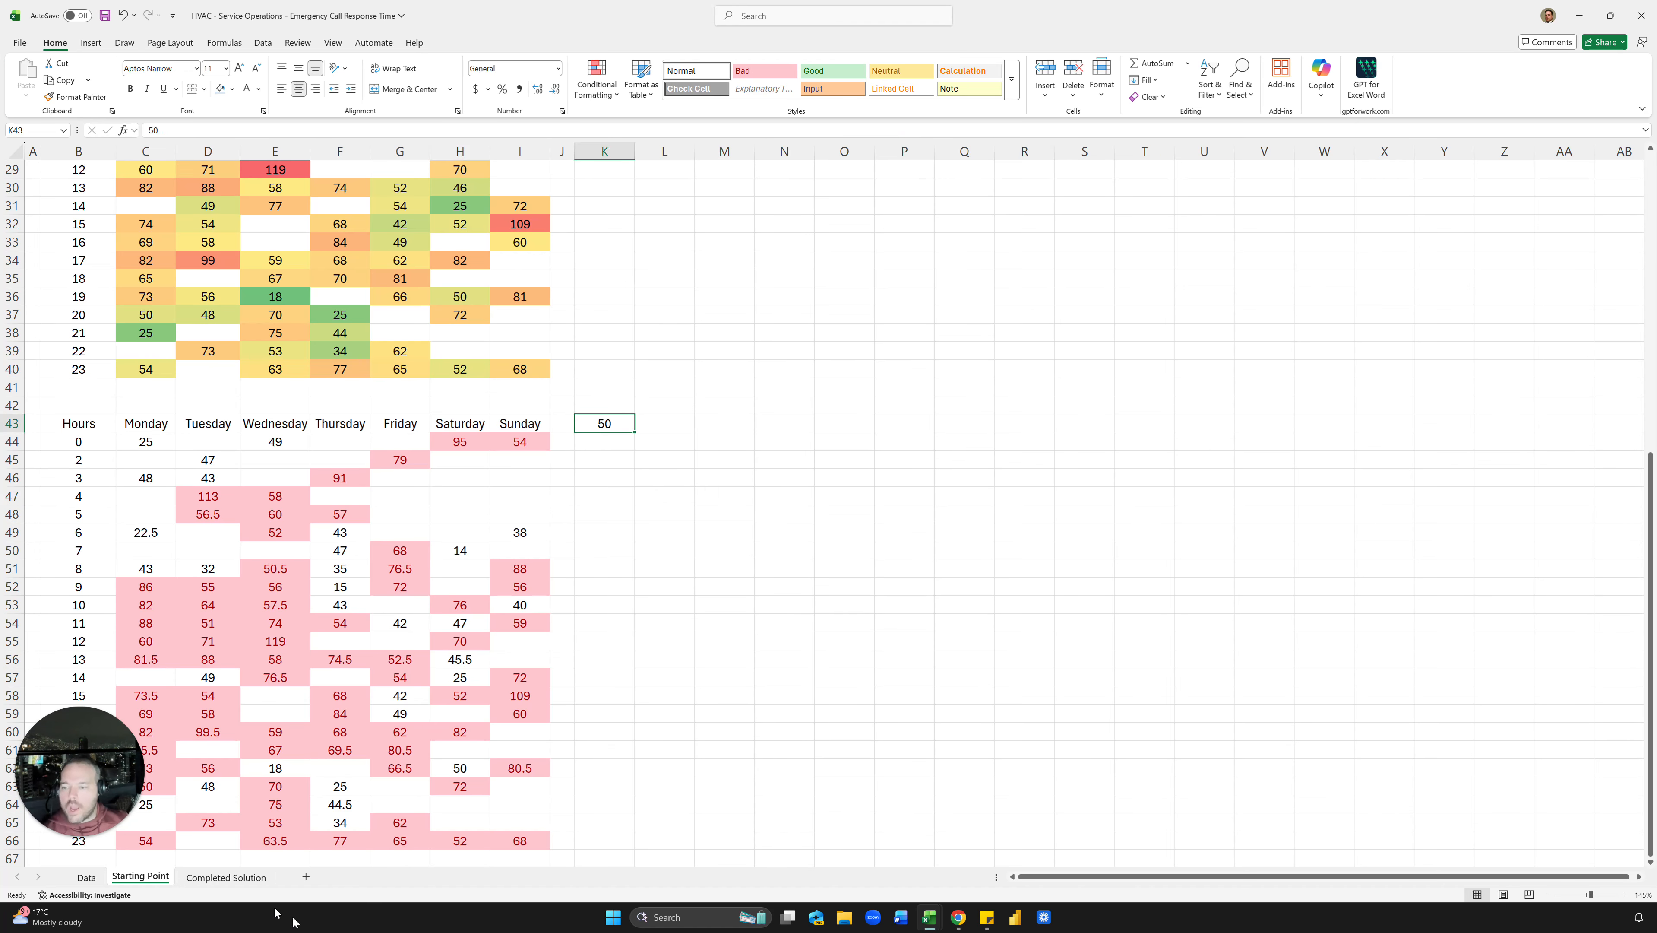
pyautogui.click(226, 877)
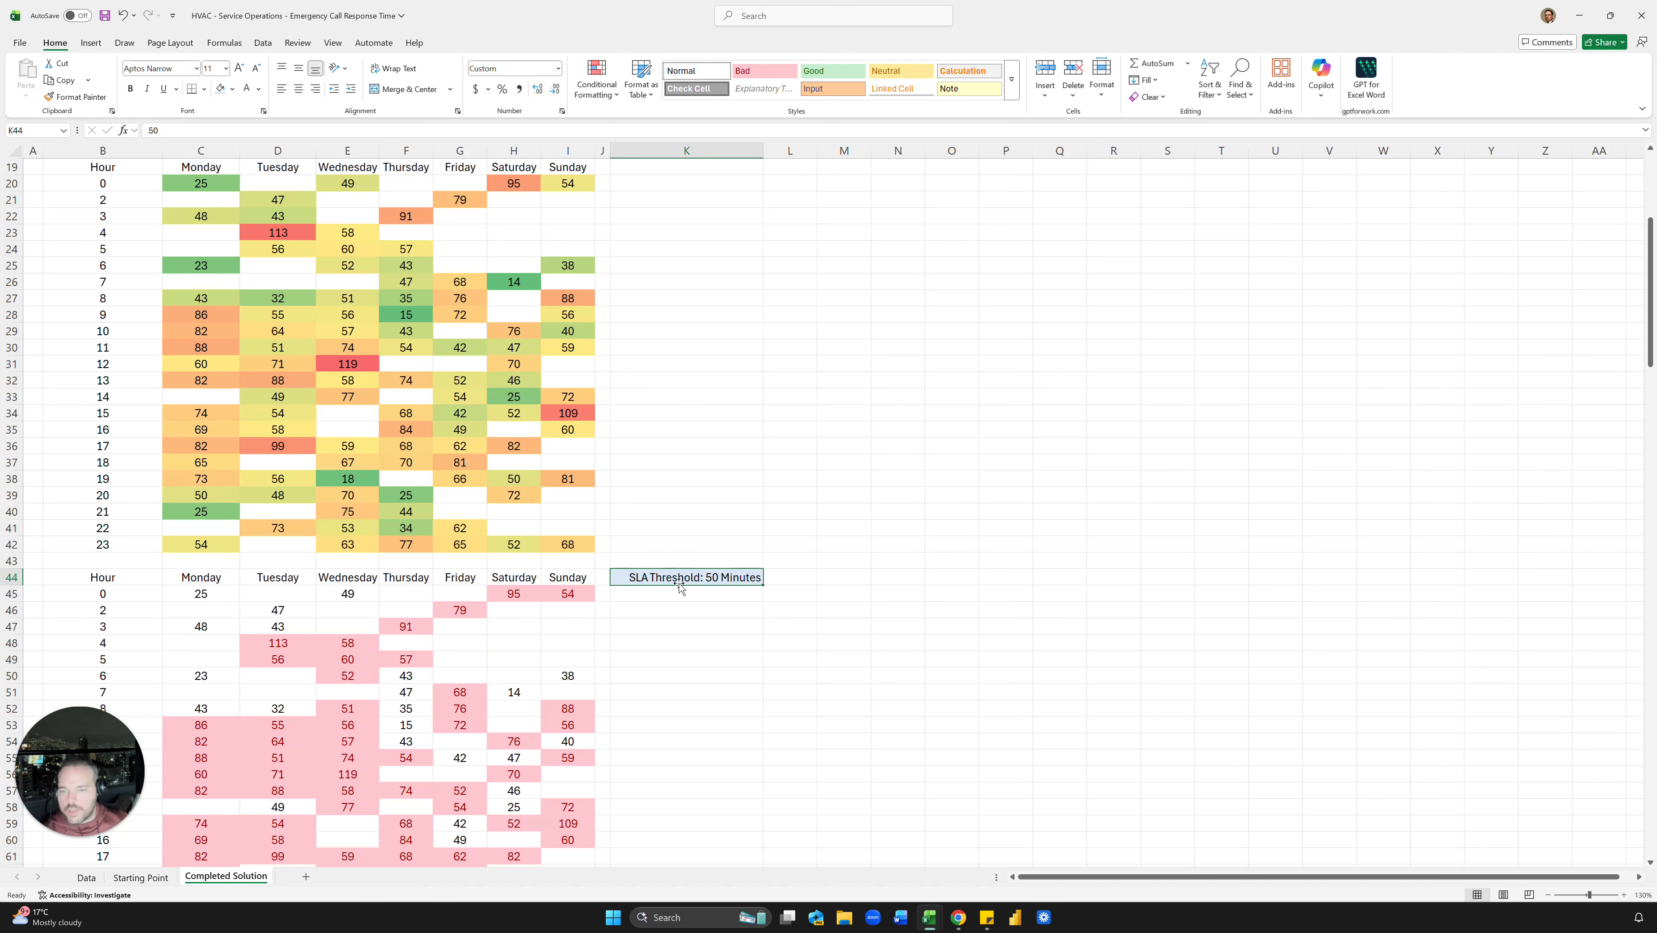
pyautogui.click(140, 877)
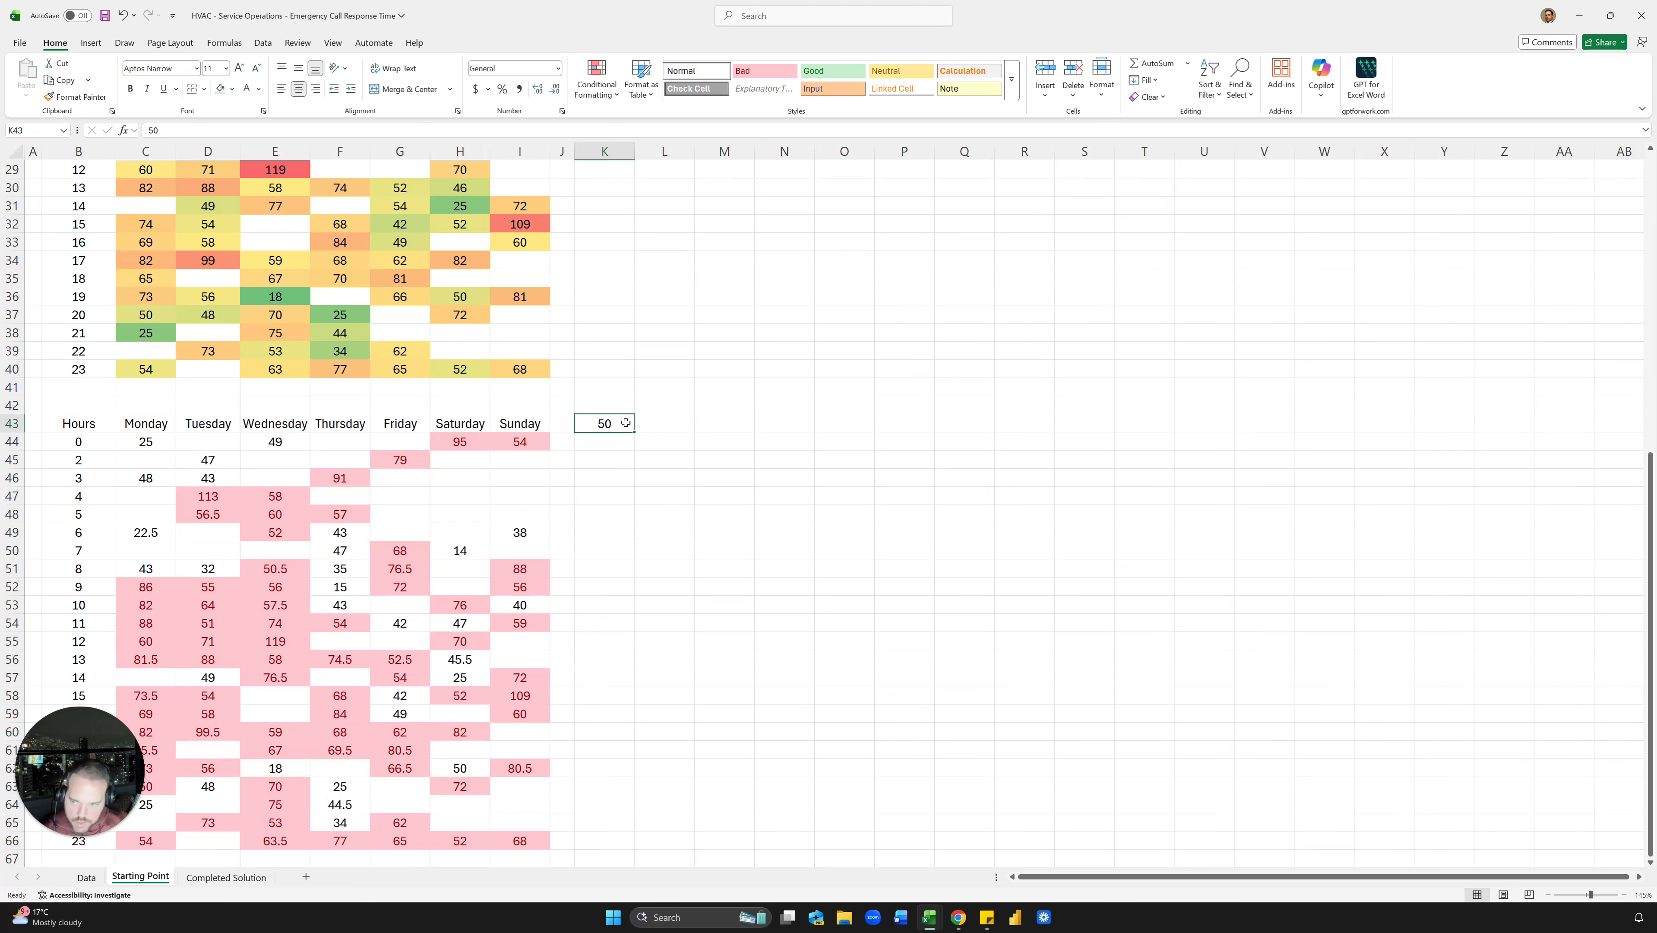
# Step: Give K43 the custom number format "SLA Threshold: "0" Minutes"
pyautogui.hotkey('ctrl', '1')
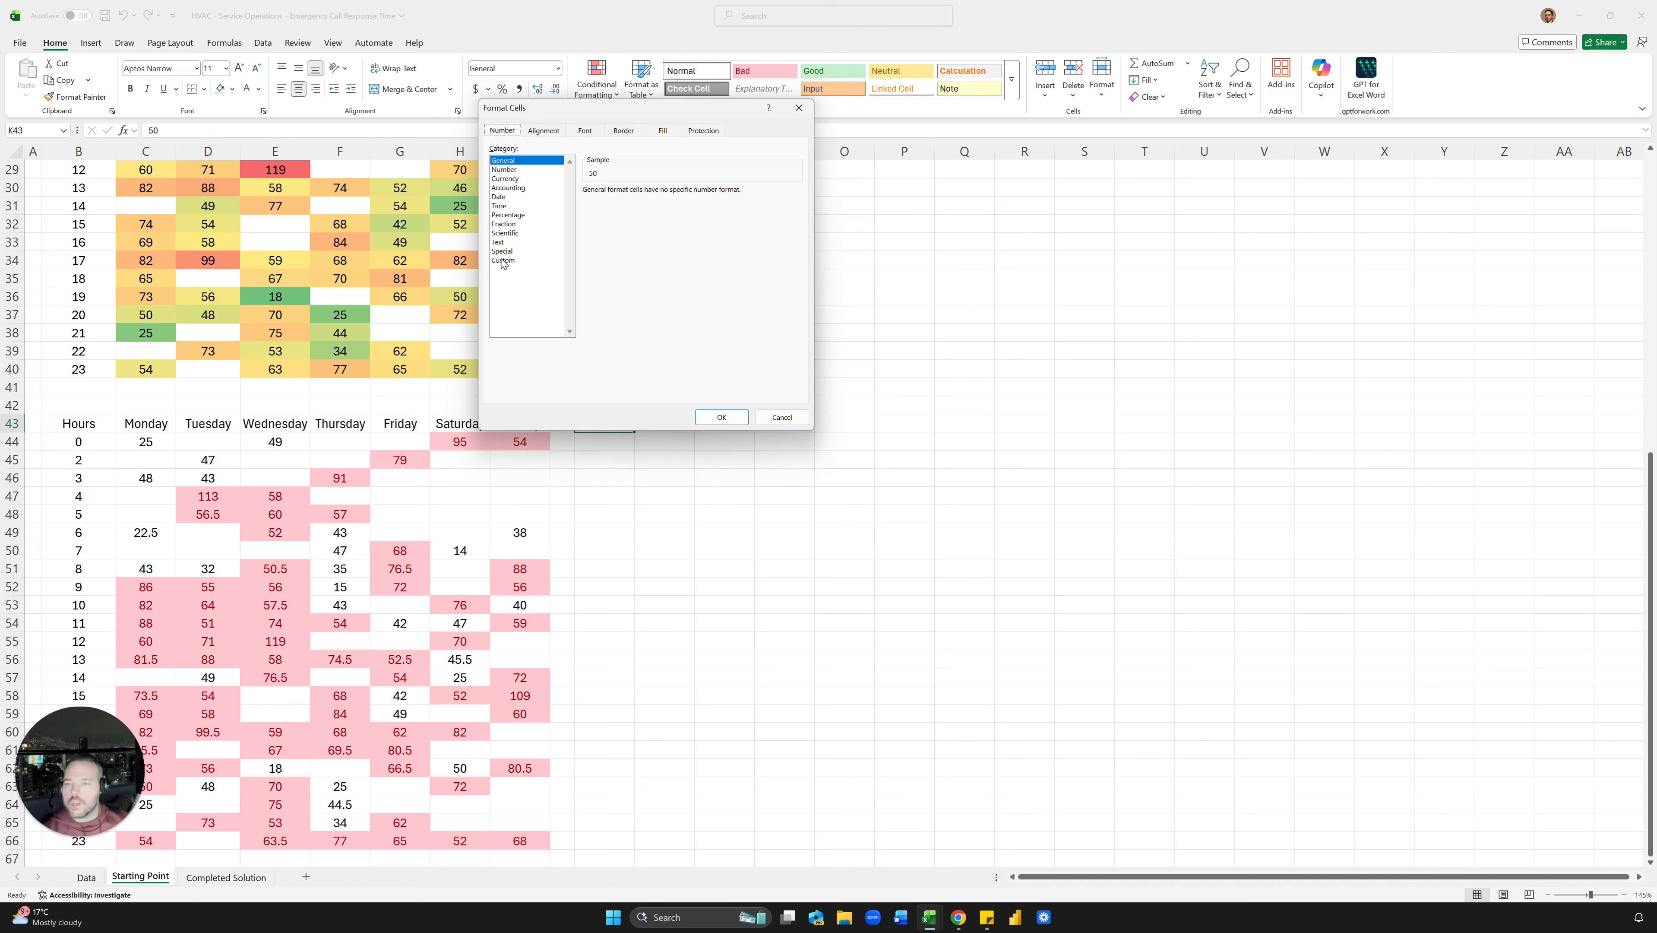
pyautogui.click(504, 261)
pyautogui.click(597, 224)
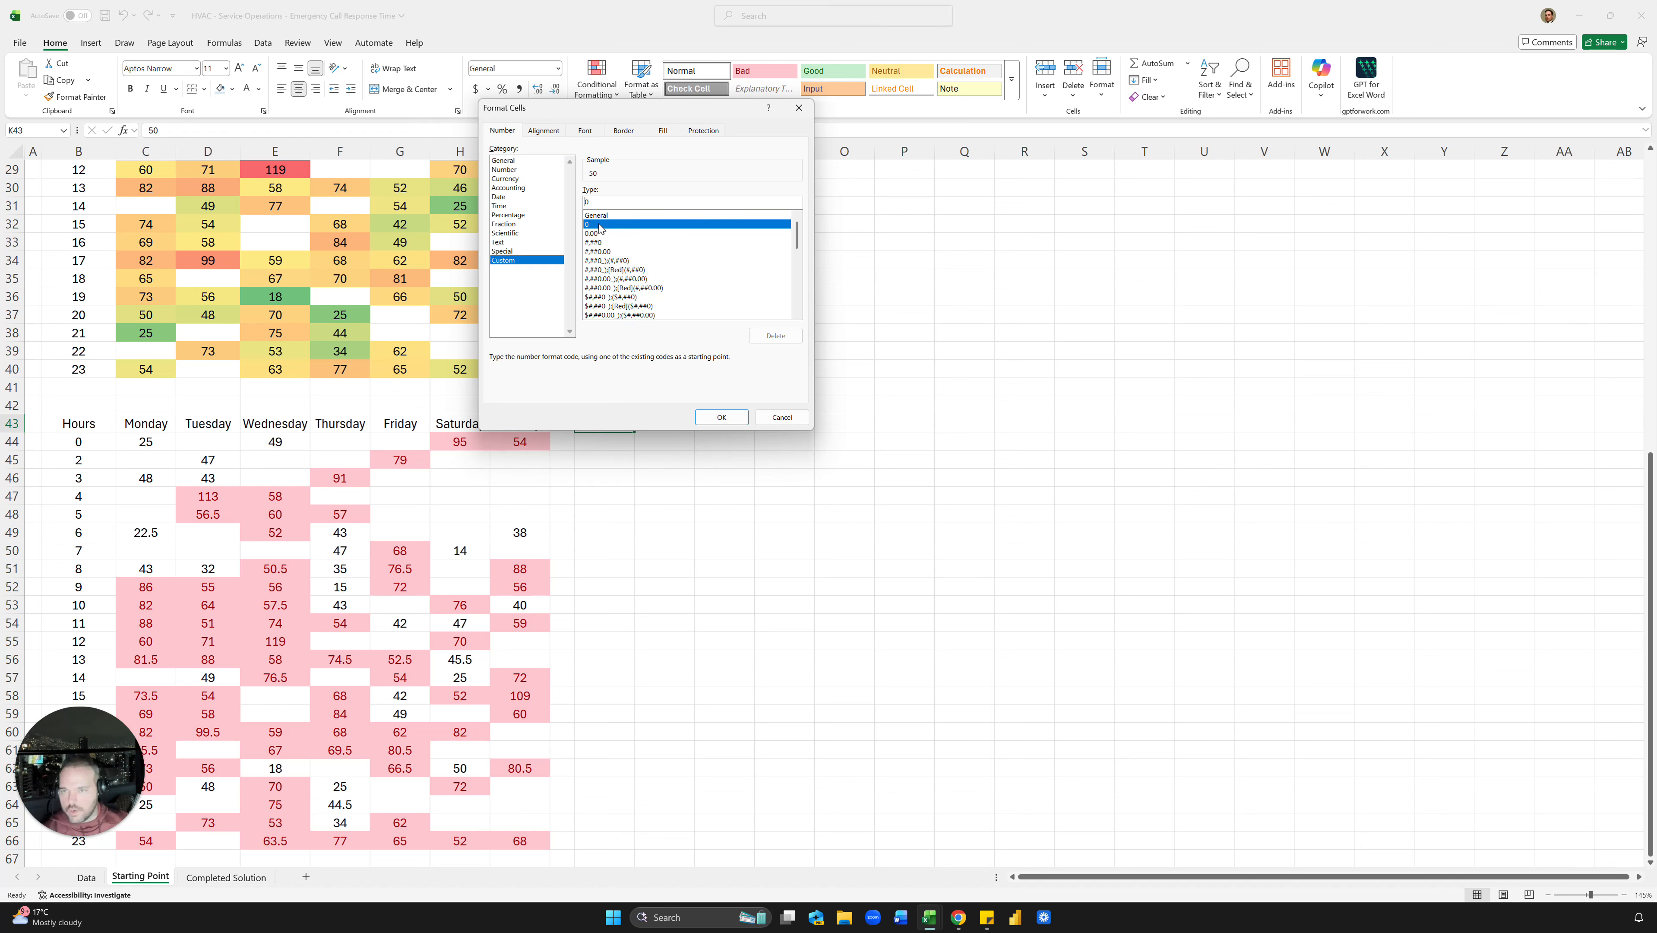
pyautogui.write('"SLA Threshold:')
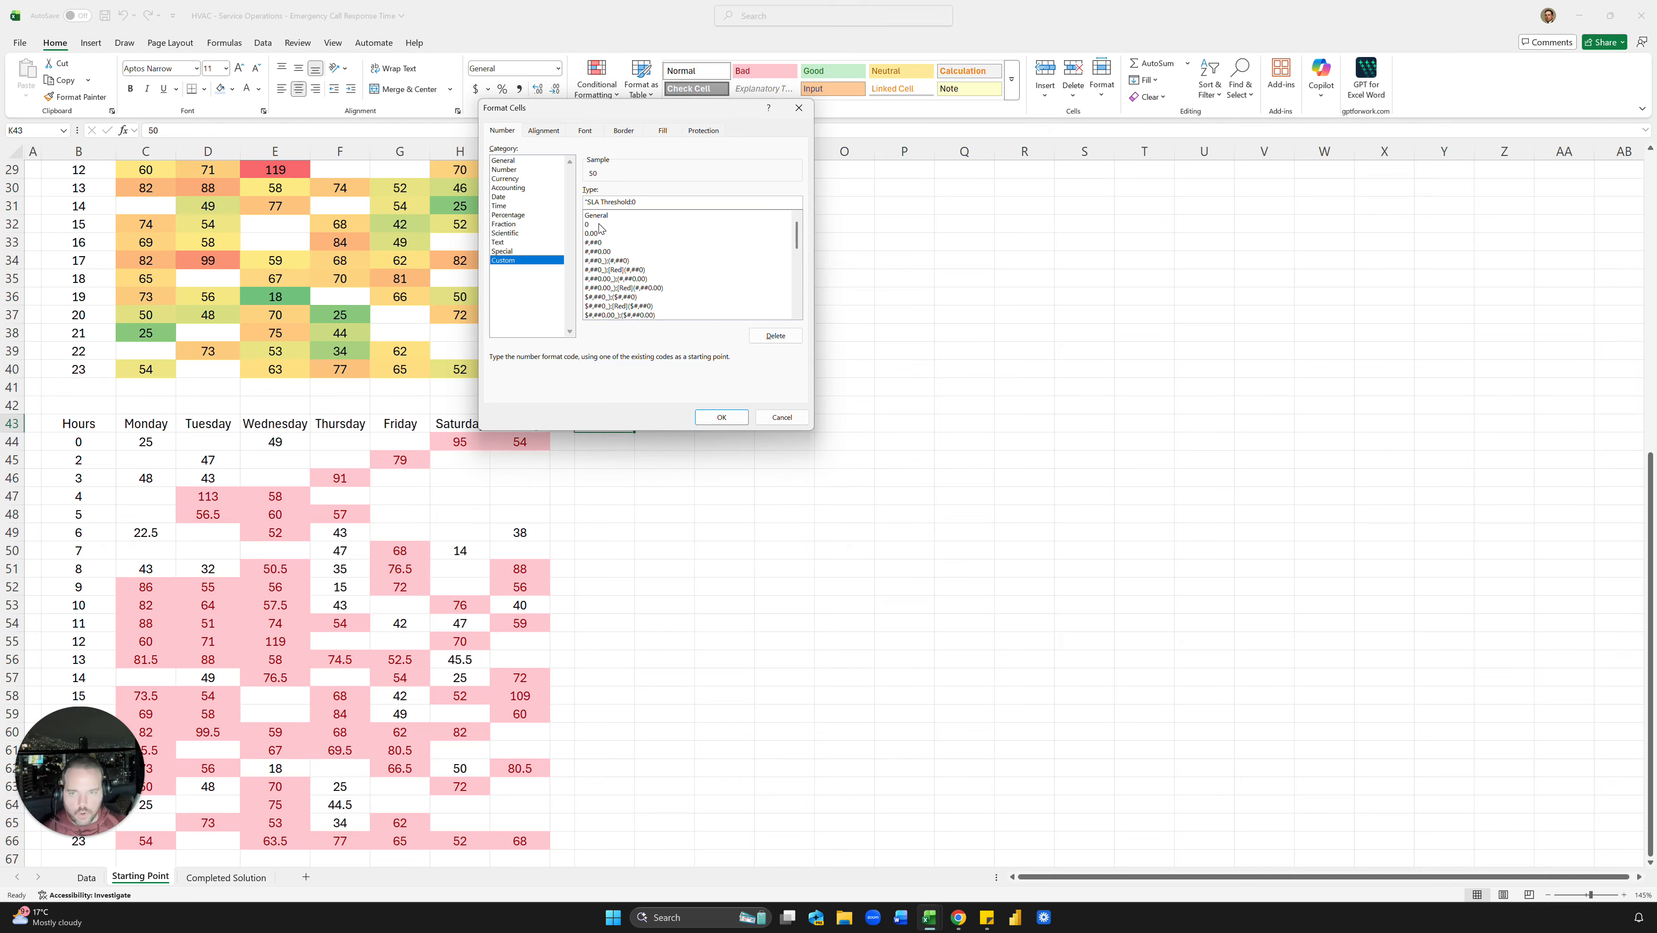
pyautogui.write('"0 "Minutes"')
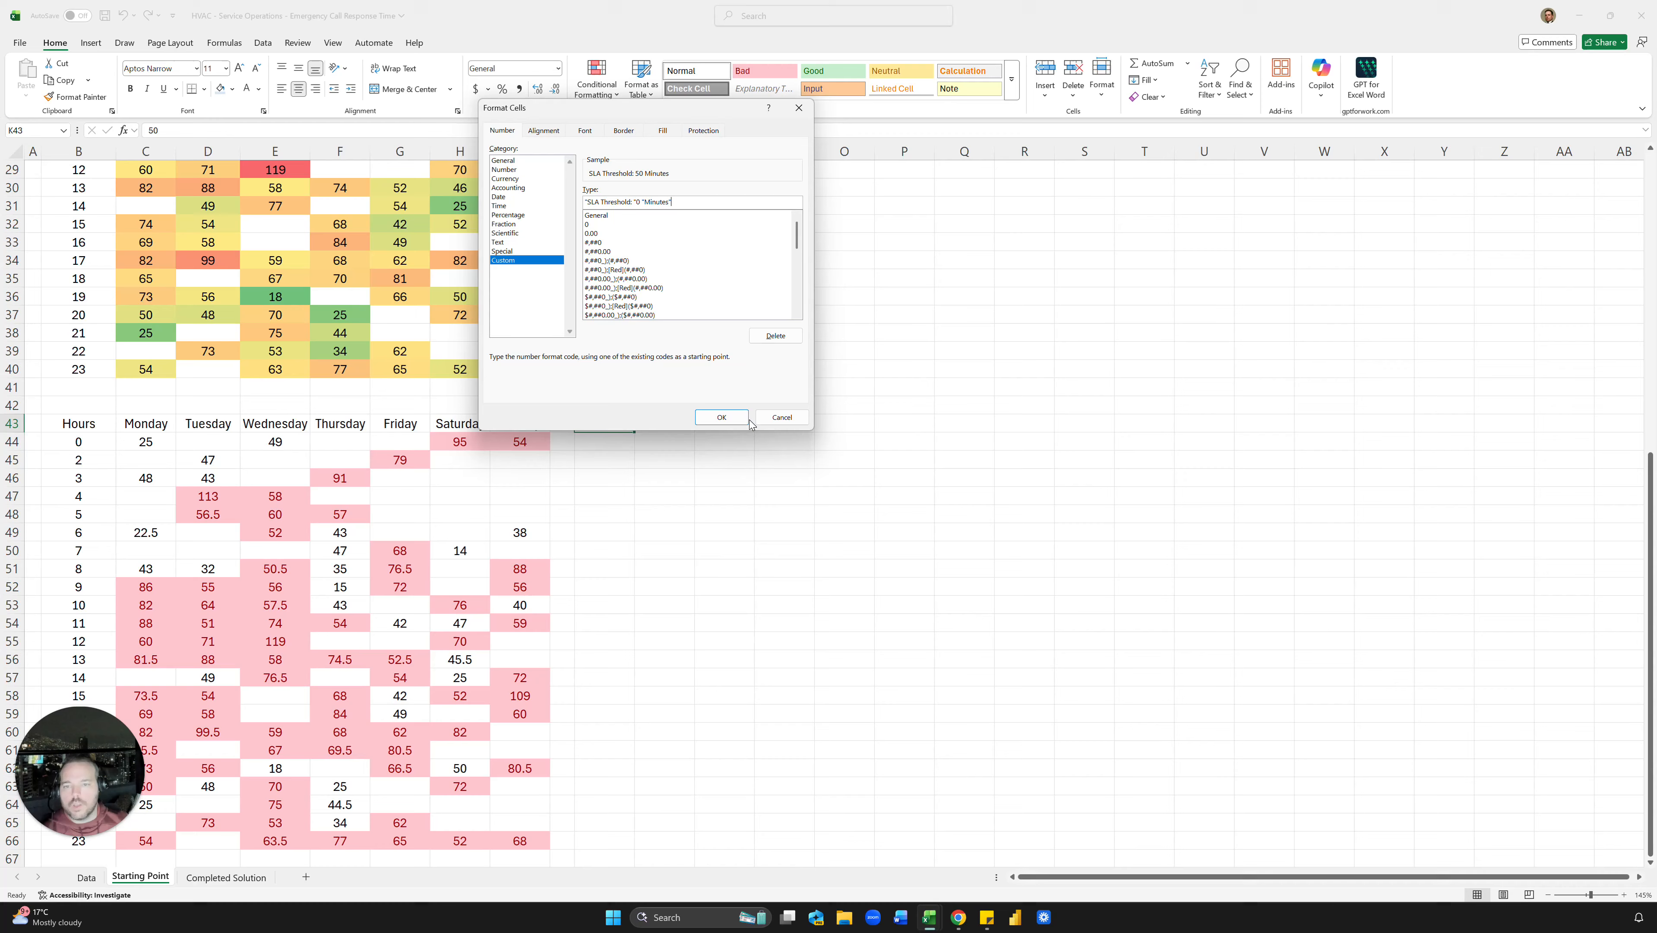
pyautogui.click(783, 337)
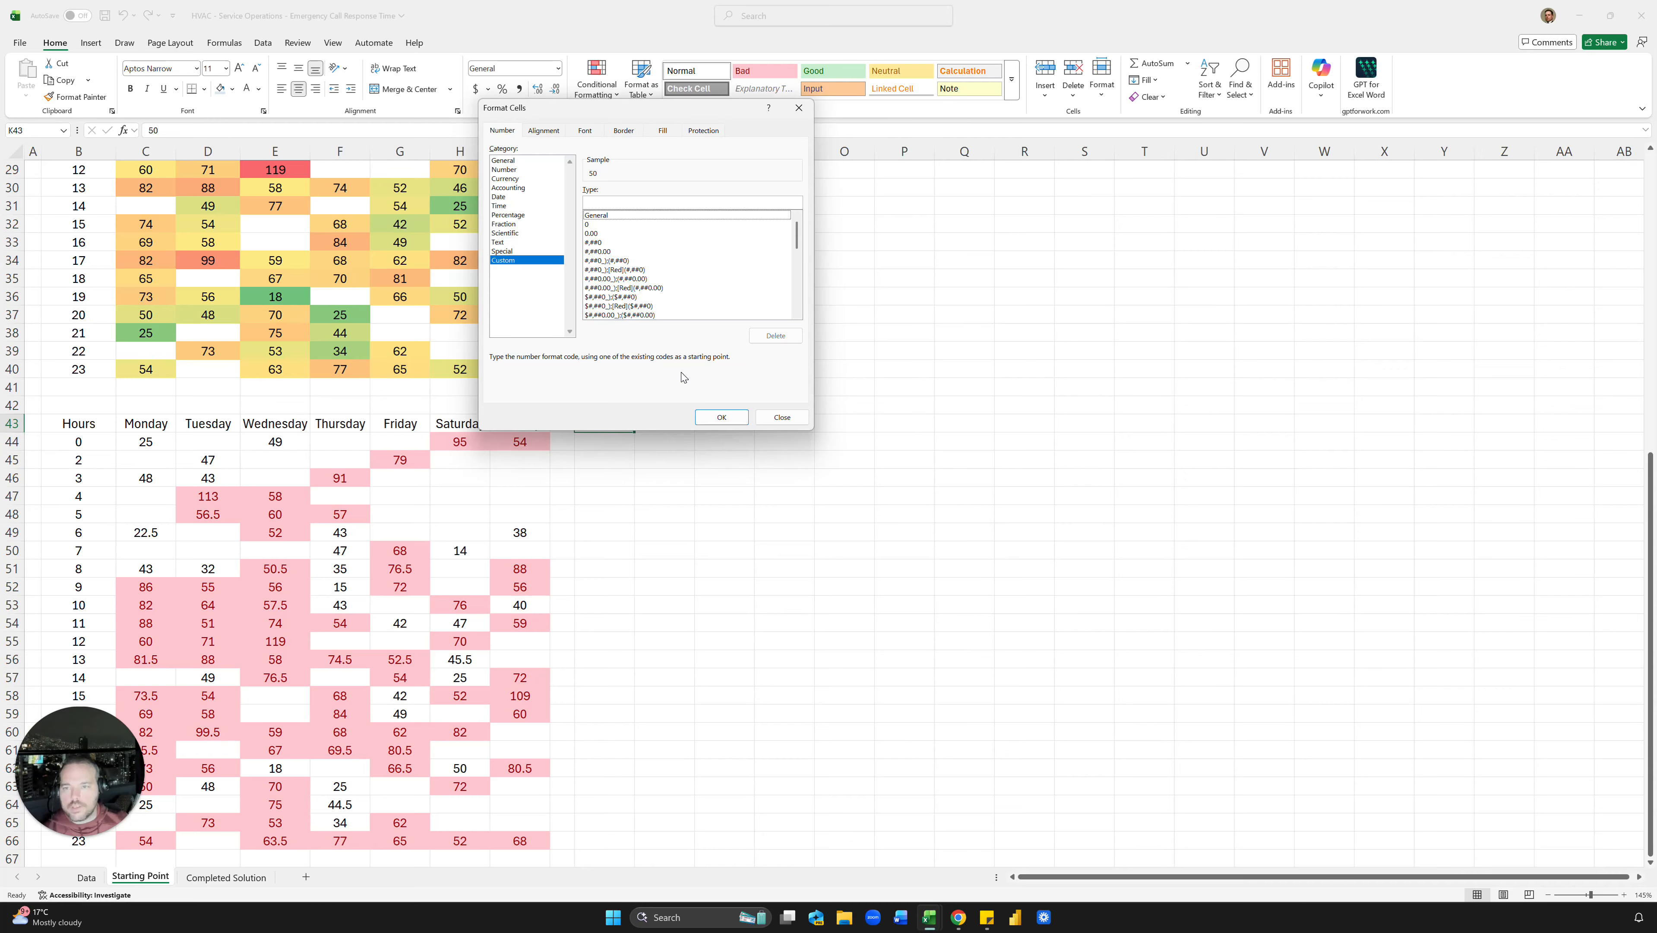
pyautogui.click(598, 225)
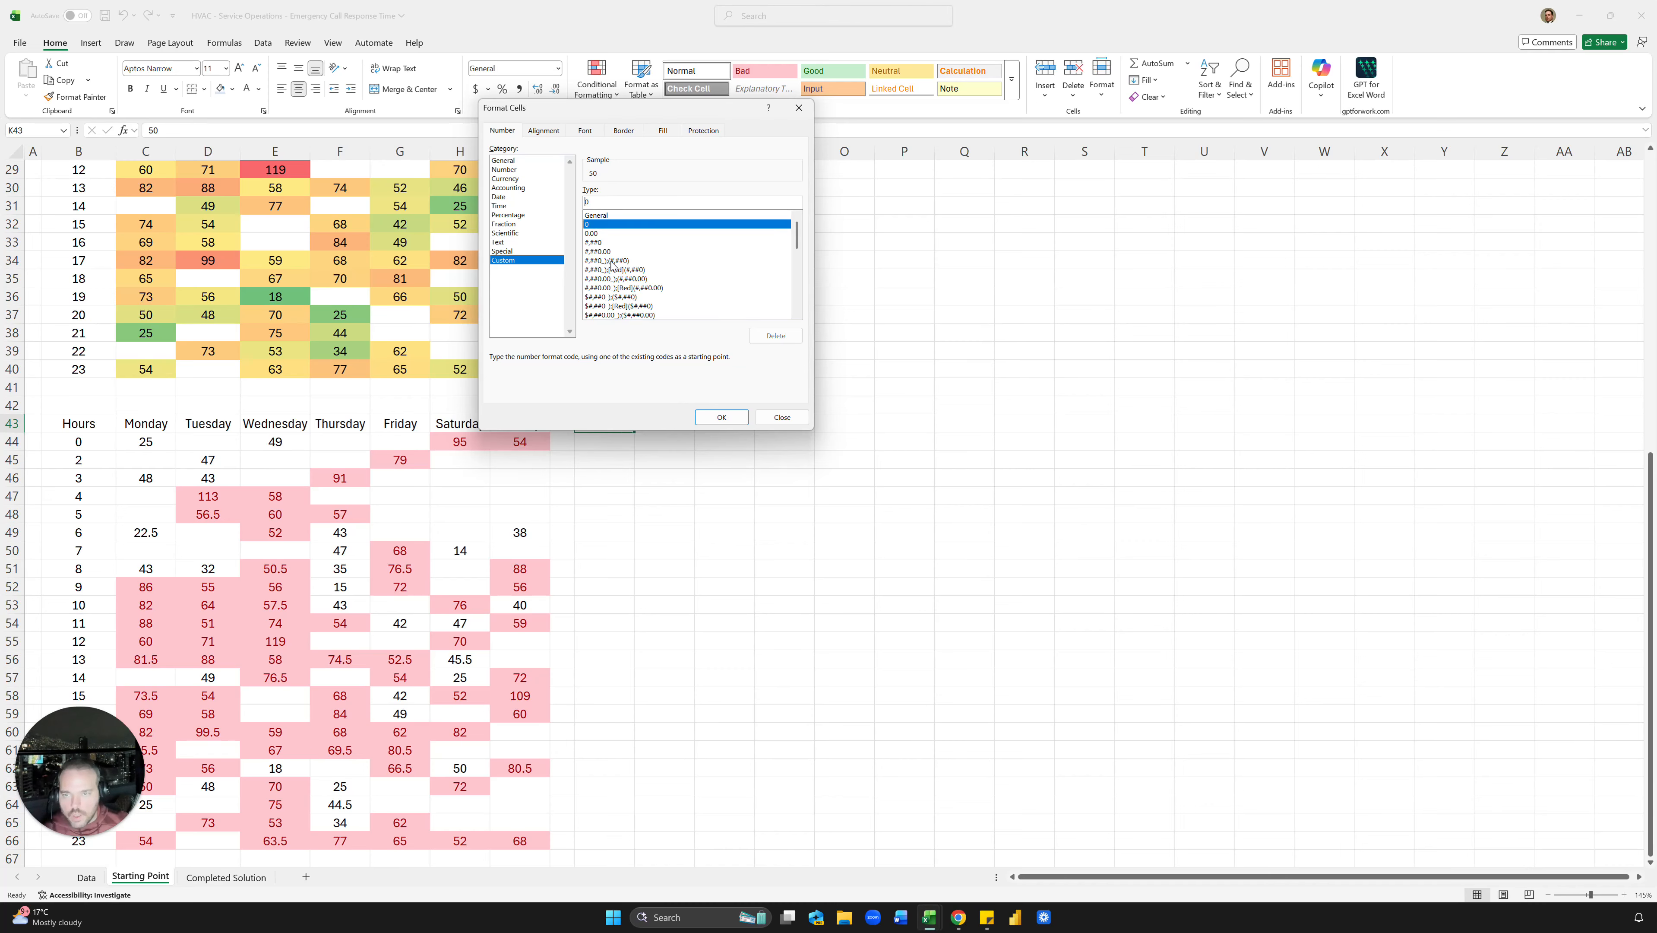
pyautogui.write('"SLA Threshold: "0 "Minutes')
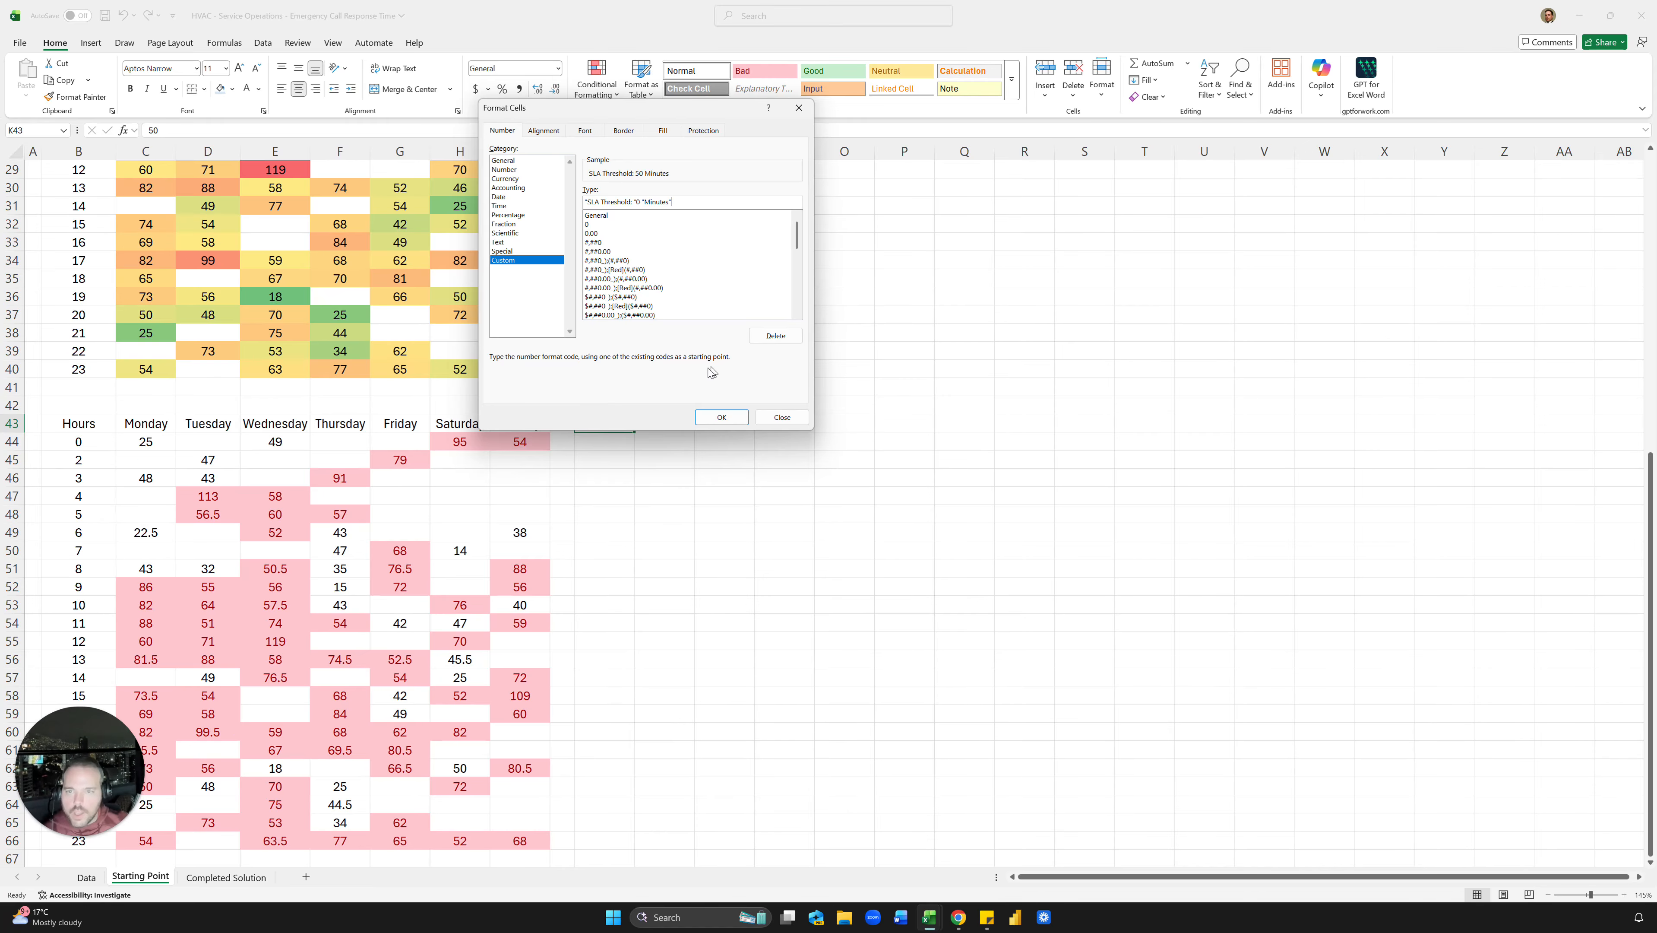
pyautogui.click(722, 416)
# Step: Try thresholds 40 and 70 in K43, then settle on 60
pyautogui.click(757, 550)
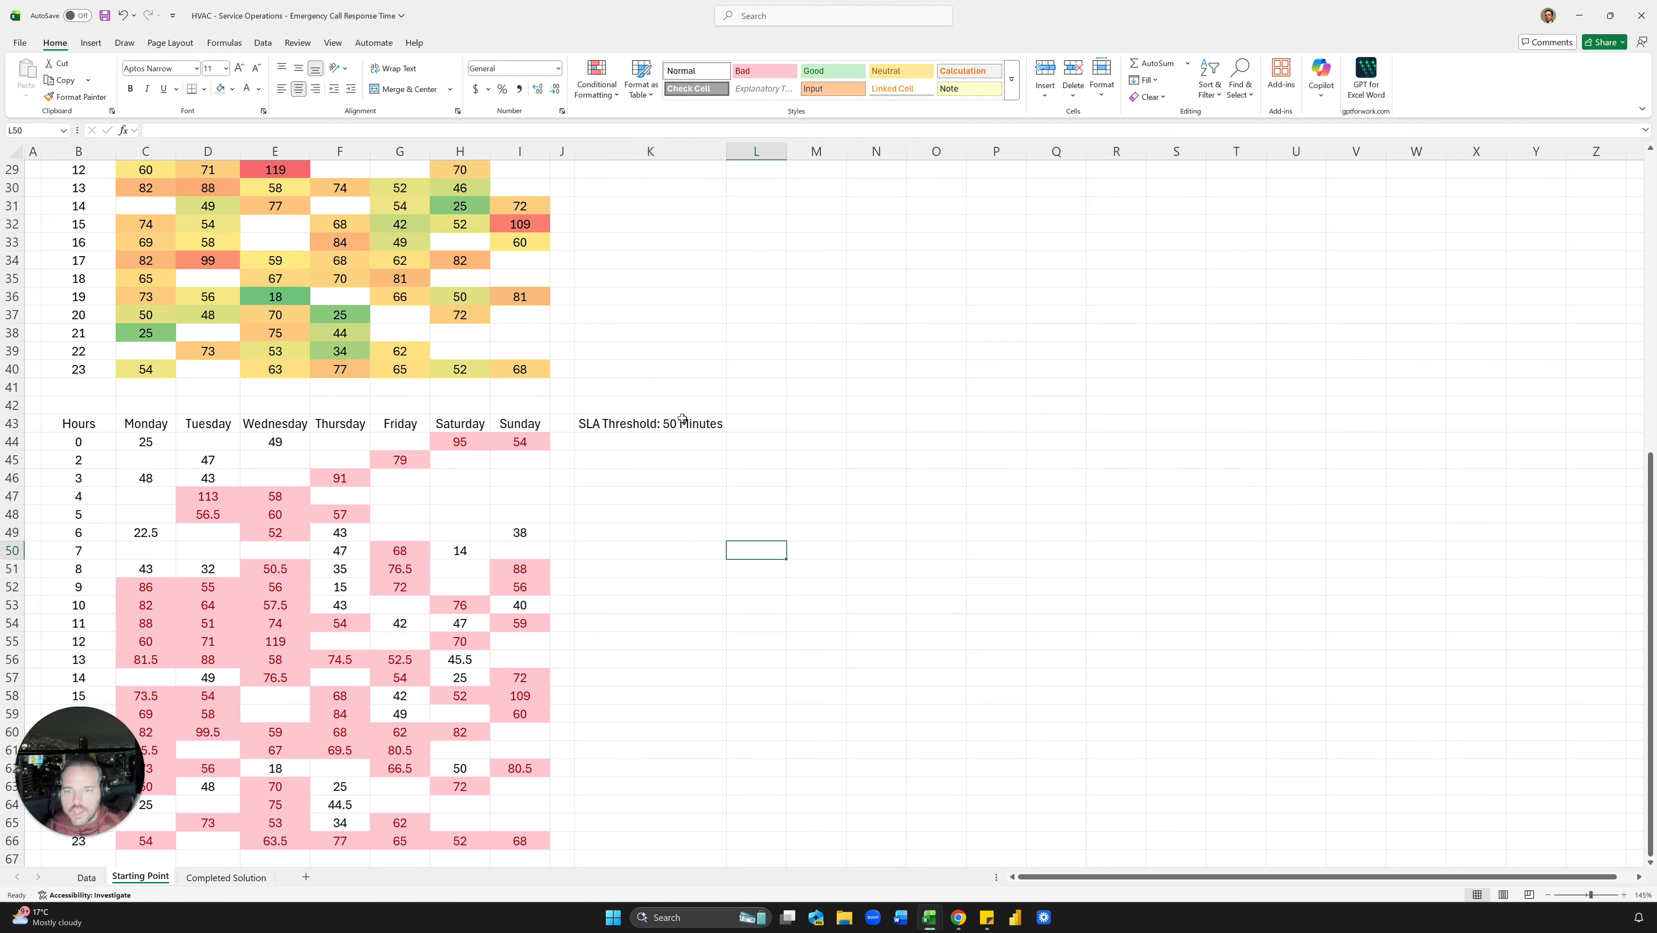
pyautogui.click(685, 418)
pyautogui.write('40')
pyautogui.press('Return')
pyautogui.press('Up')
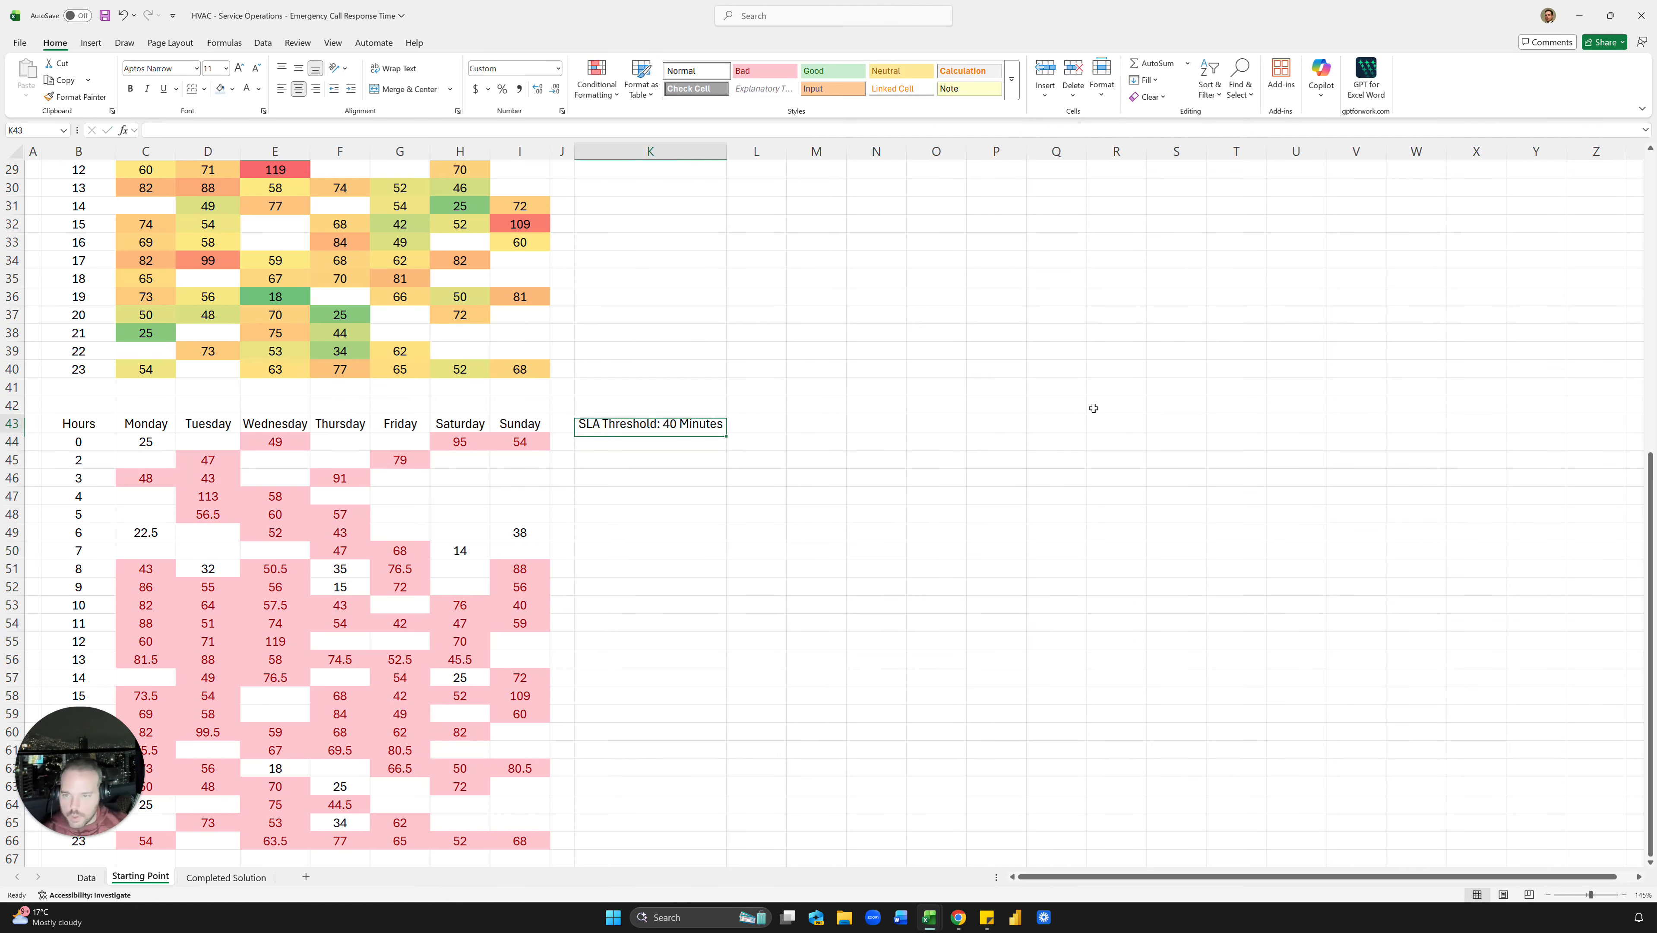
pyautogui.write('70')
pyautogui.hotkey('ctrl', 'Return')
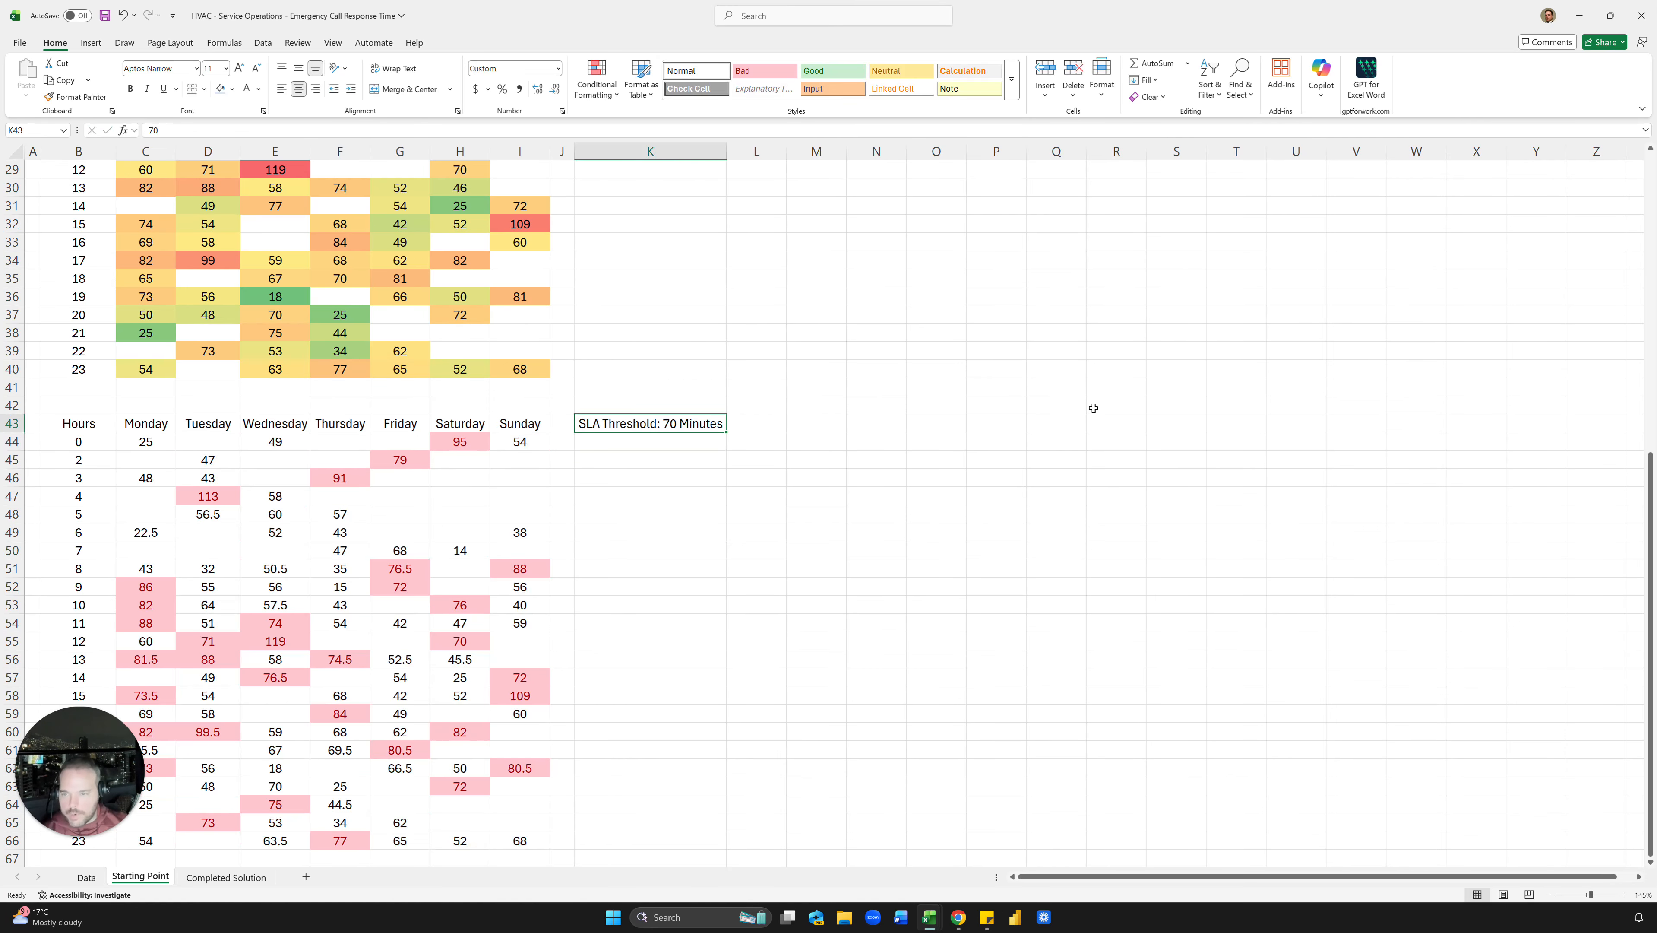
pyautogui.write('60')
pyautogui.press('Return')
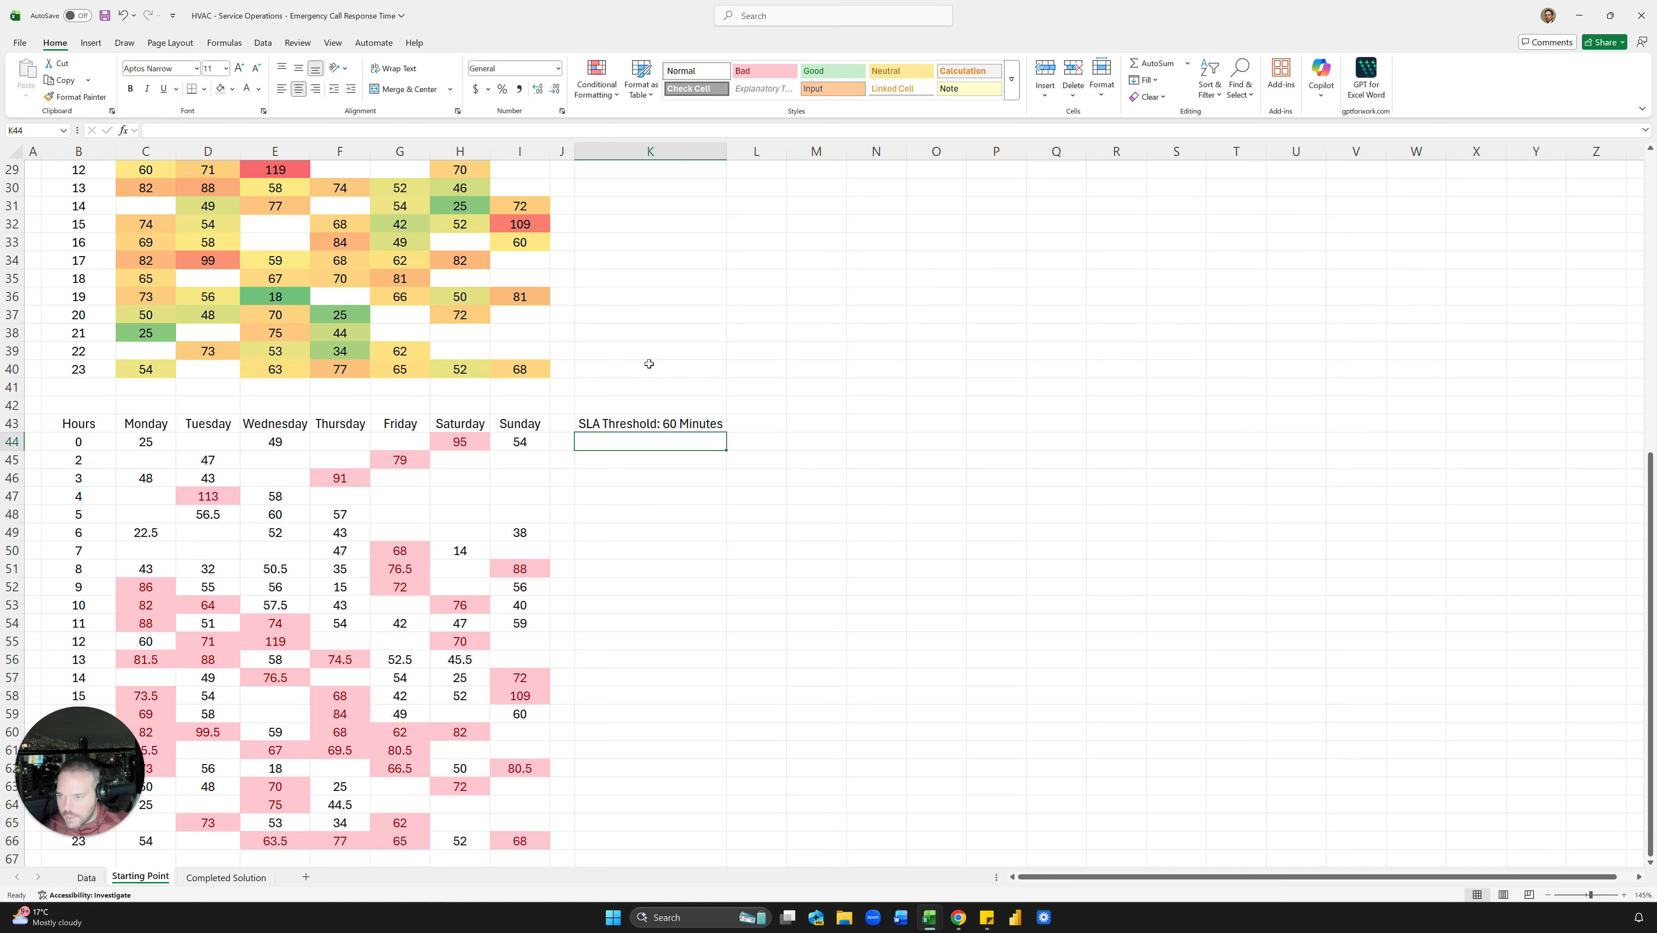
# Step: Show the second grid's C44:I66 medians as whole numbers with Number format
pyautogui.click(159, 451)
pyautogui.scroll(-2, 202, 433)
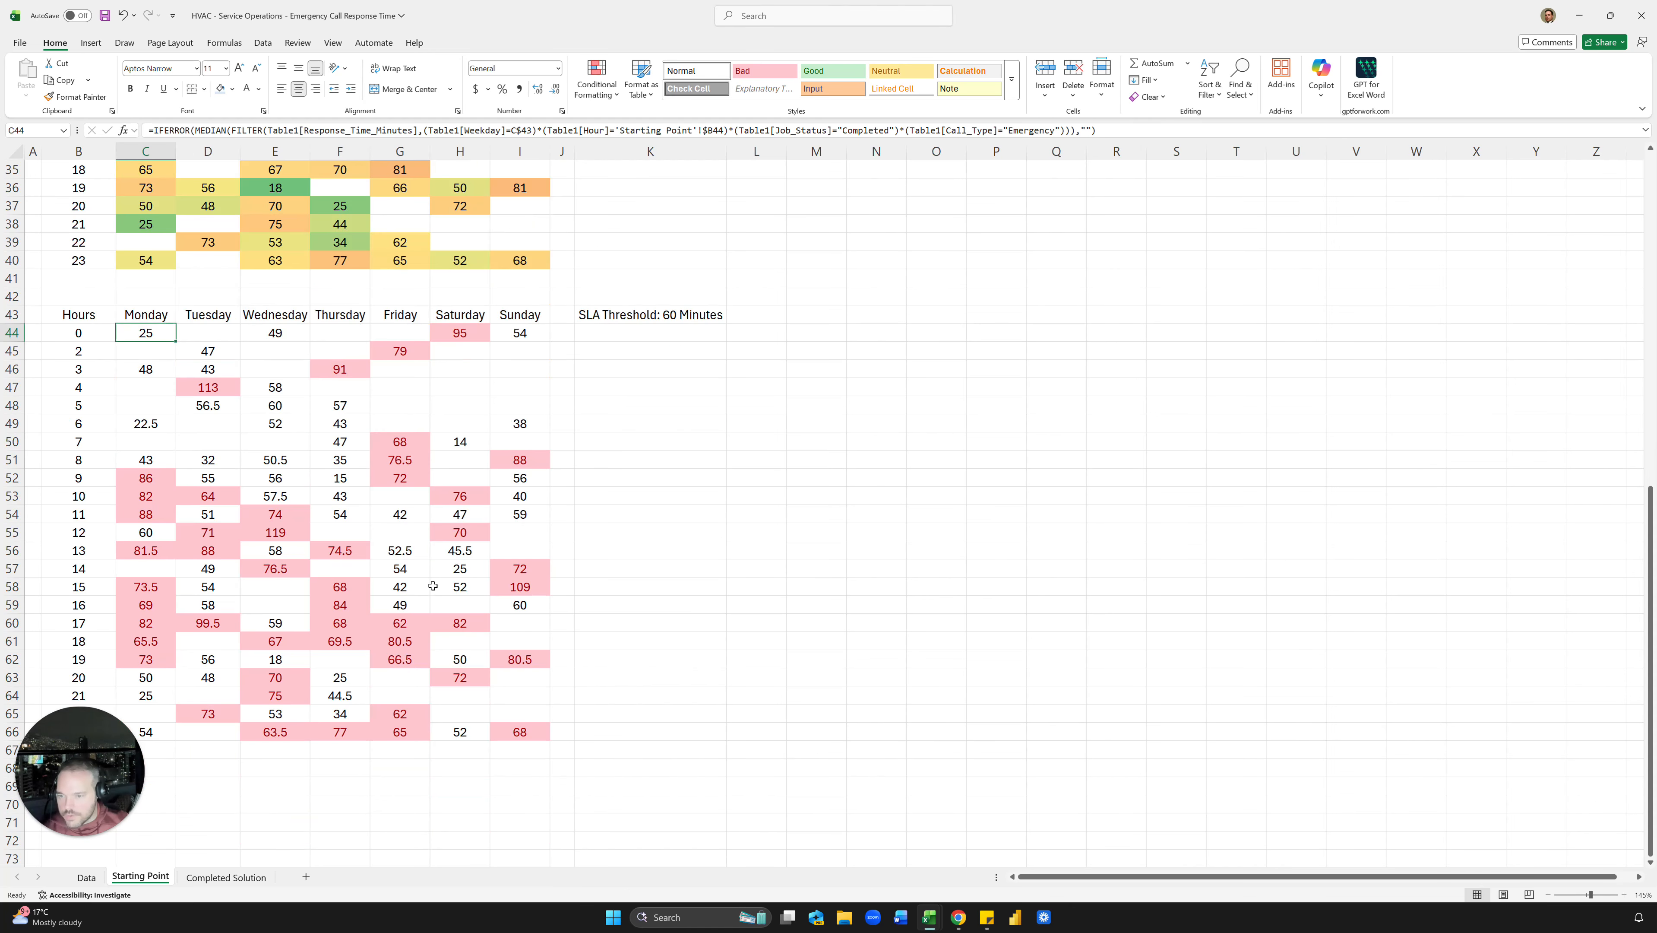
pyautogui.keyDown('shift'); pyautogui.click(532, 721); pyautogui.keyUp('shift')
pyautogui.hotkey('ctrl', 'shift', '1')
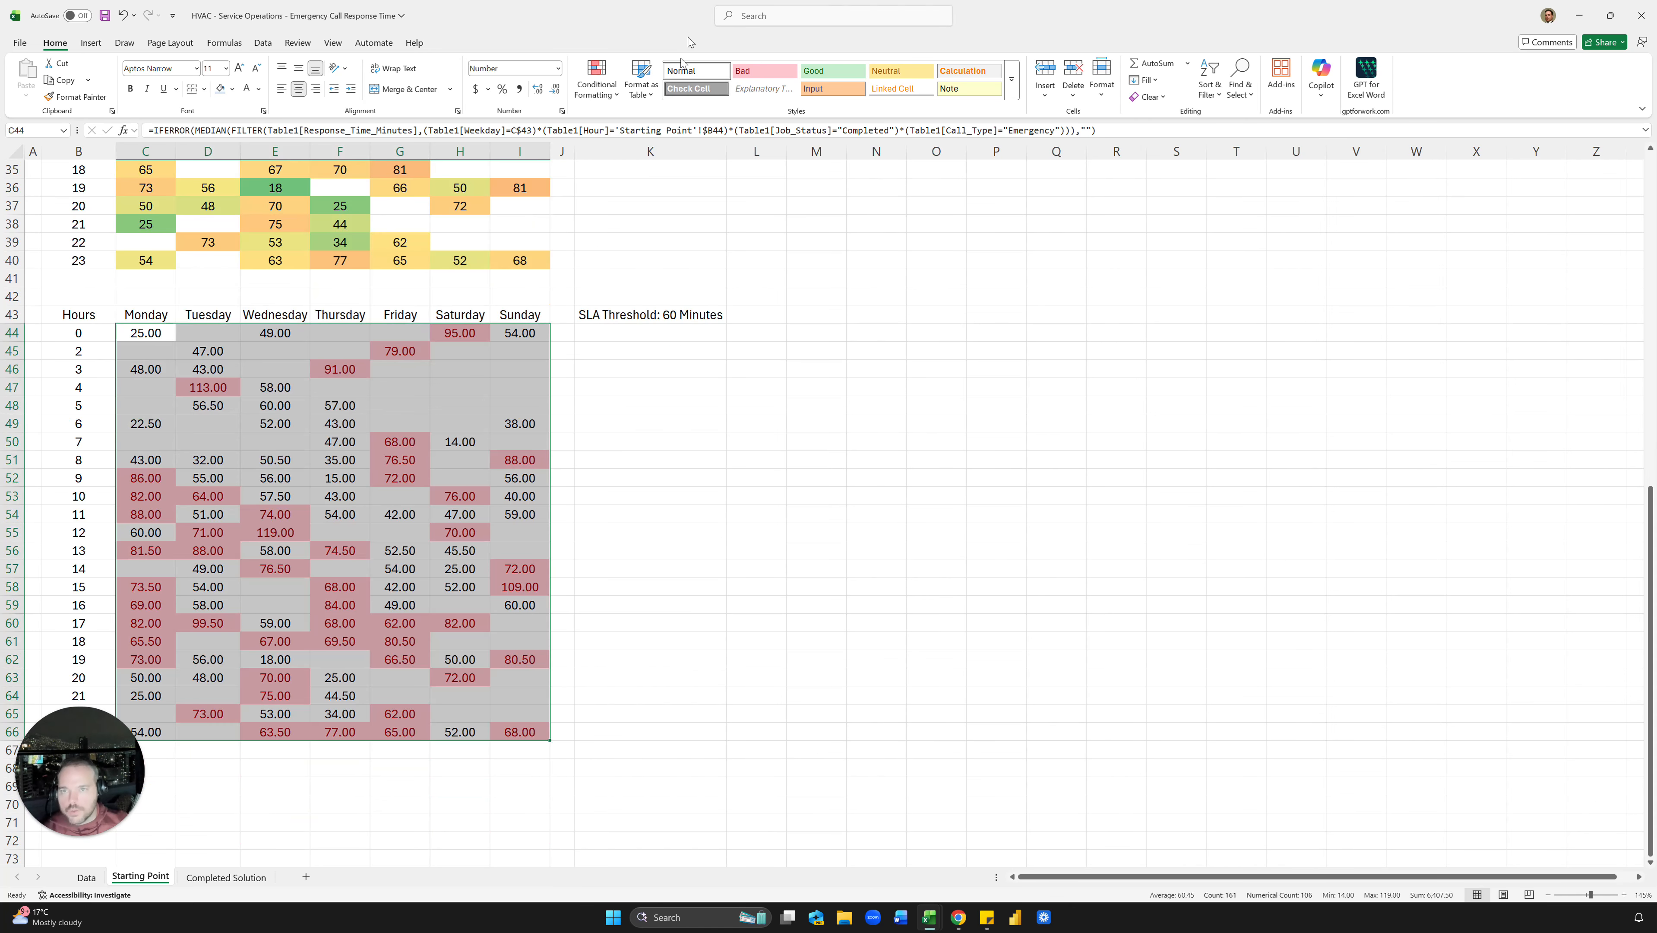
pyautogui.click(555, 90)
pyautogui.click(554, 89)
pyautogui.click(607, 312)
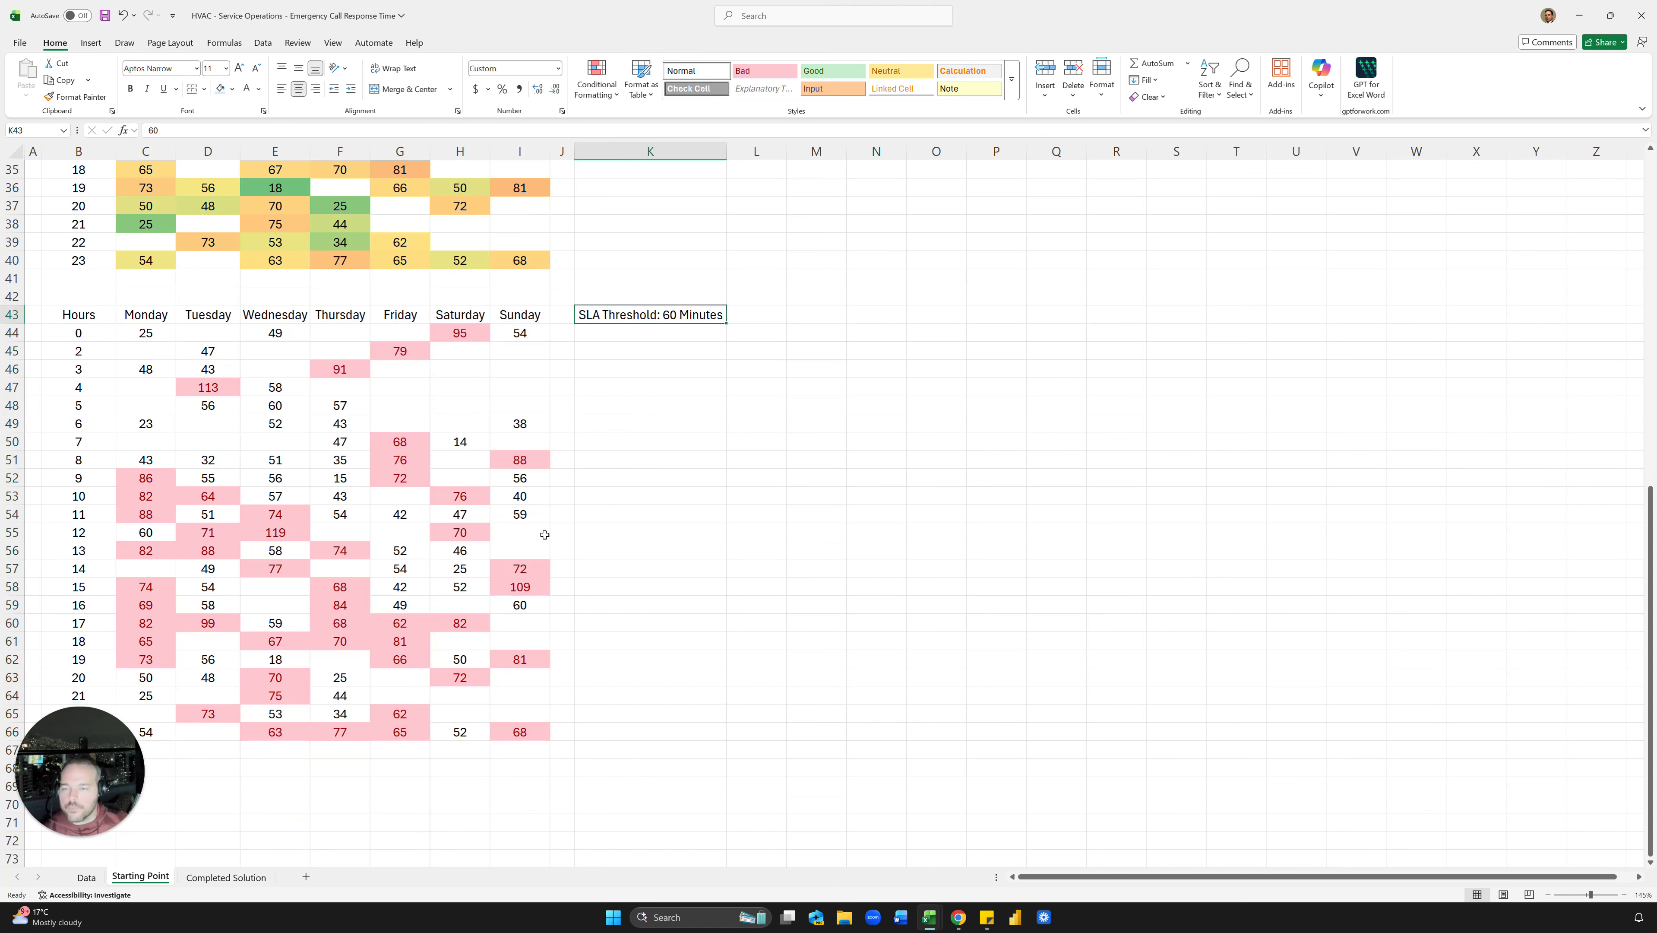
pyautogui.scroll(11, 624, 475)
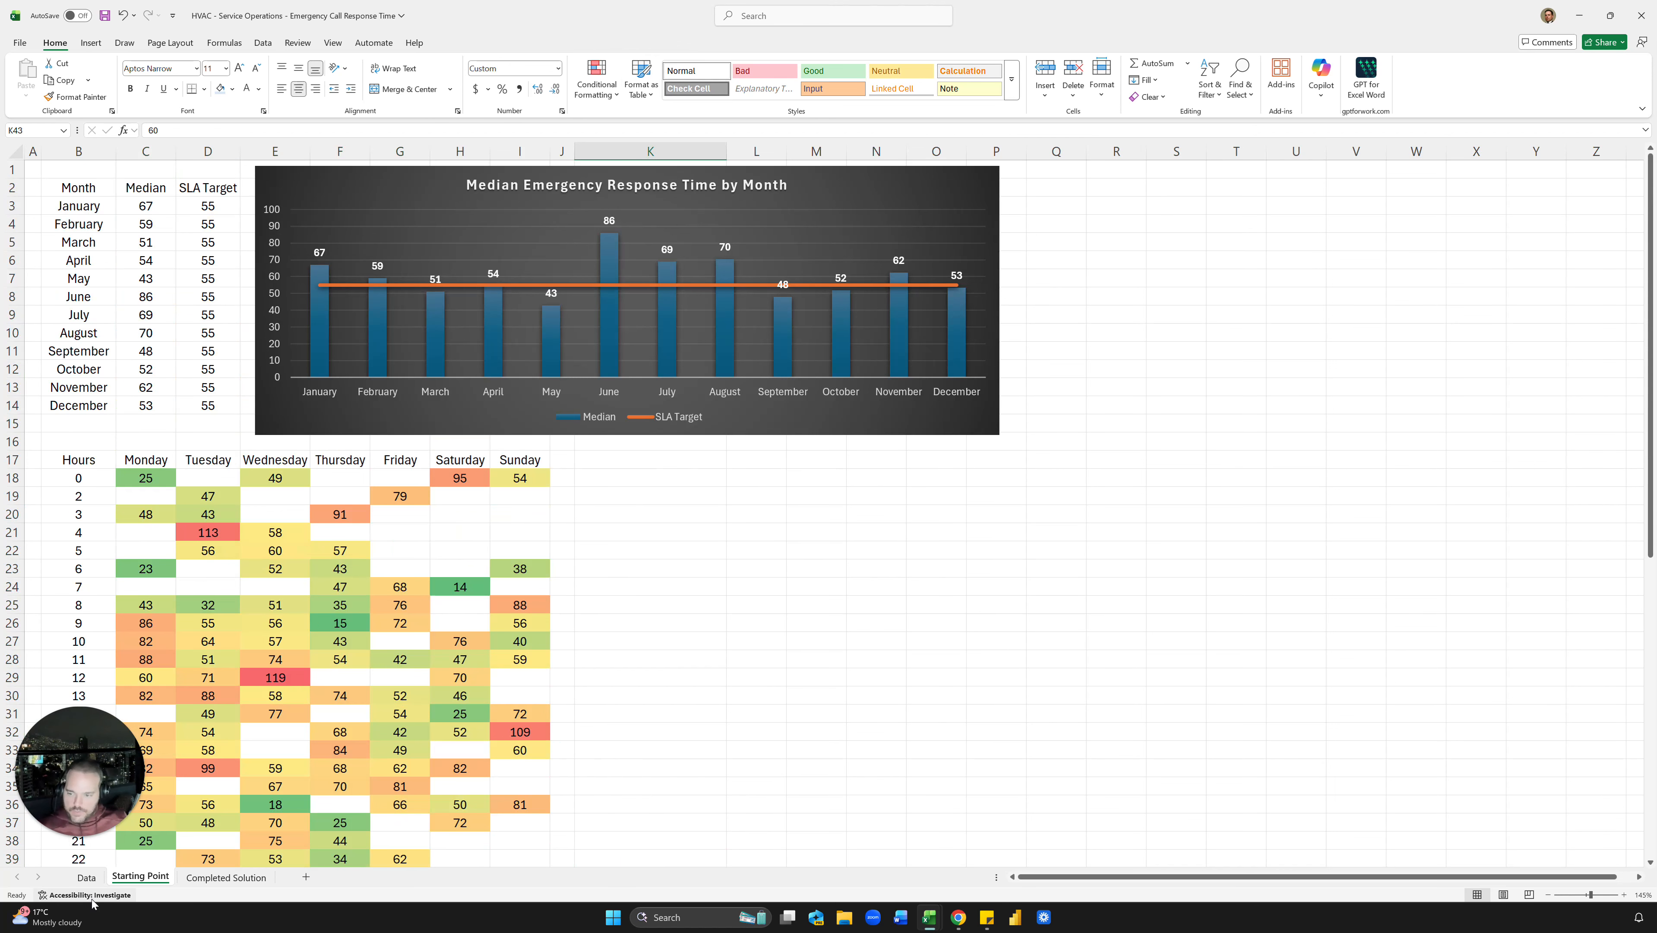
# Step: Inspect the Lead_Source and call received time values on the Data sheet
pyautogui.click(95, 884)
pyautogui.click(543, 361)
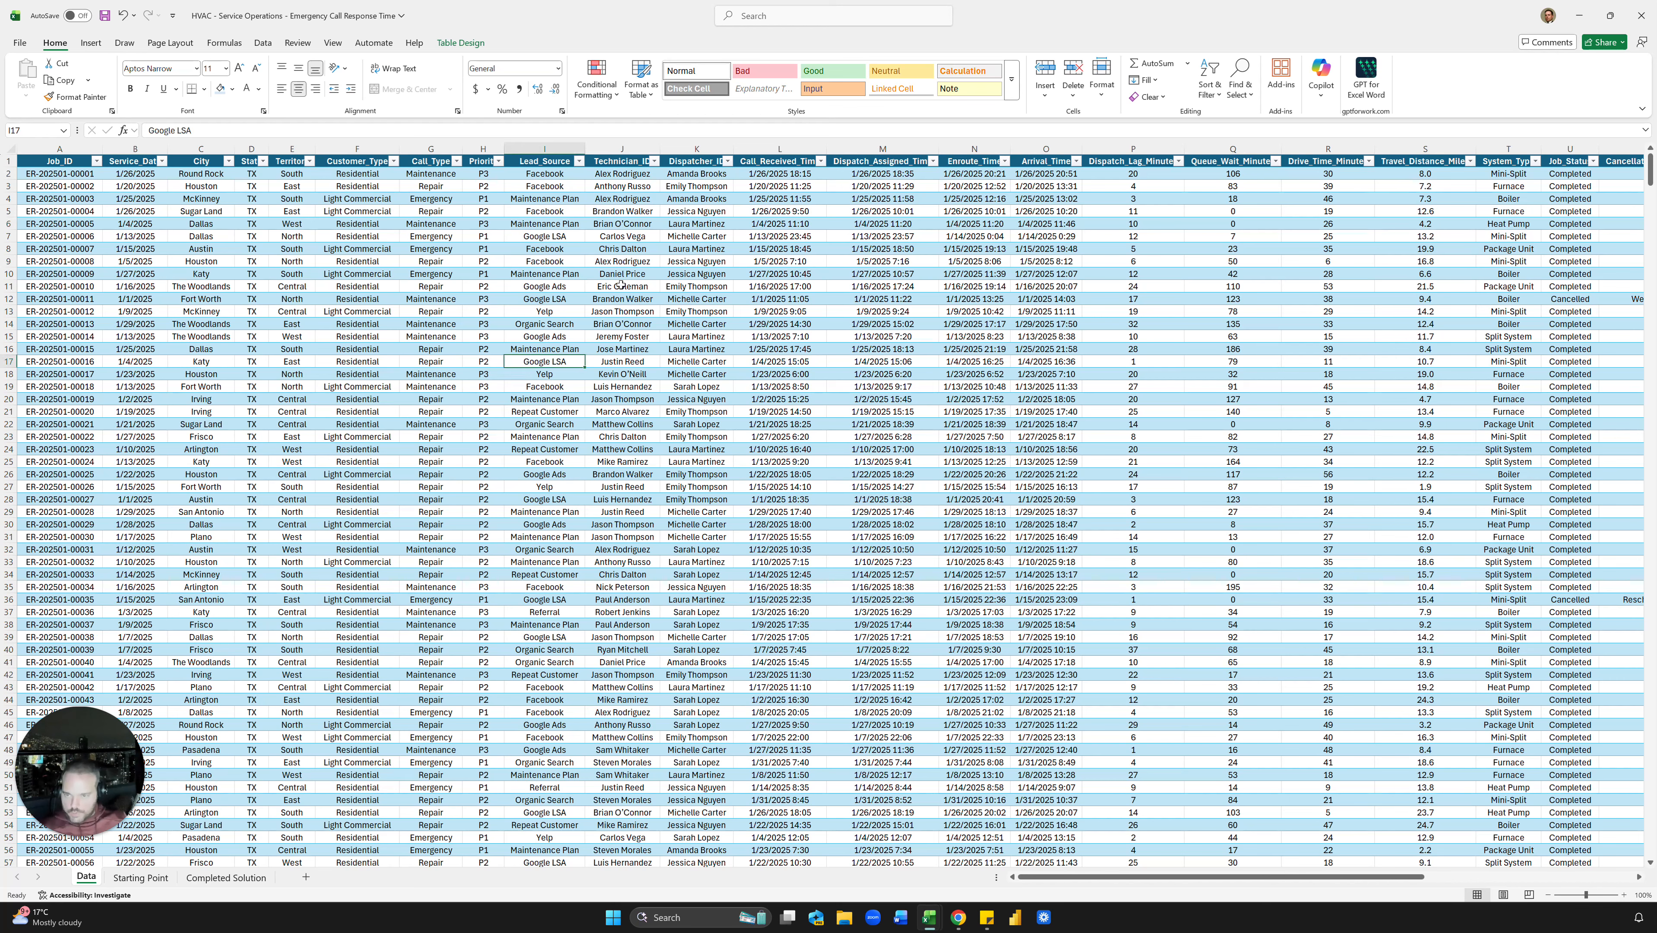
pyautogui.click(740, 315)
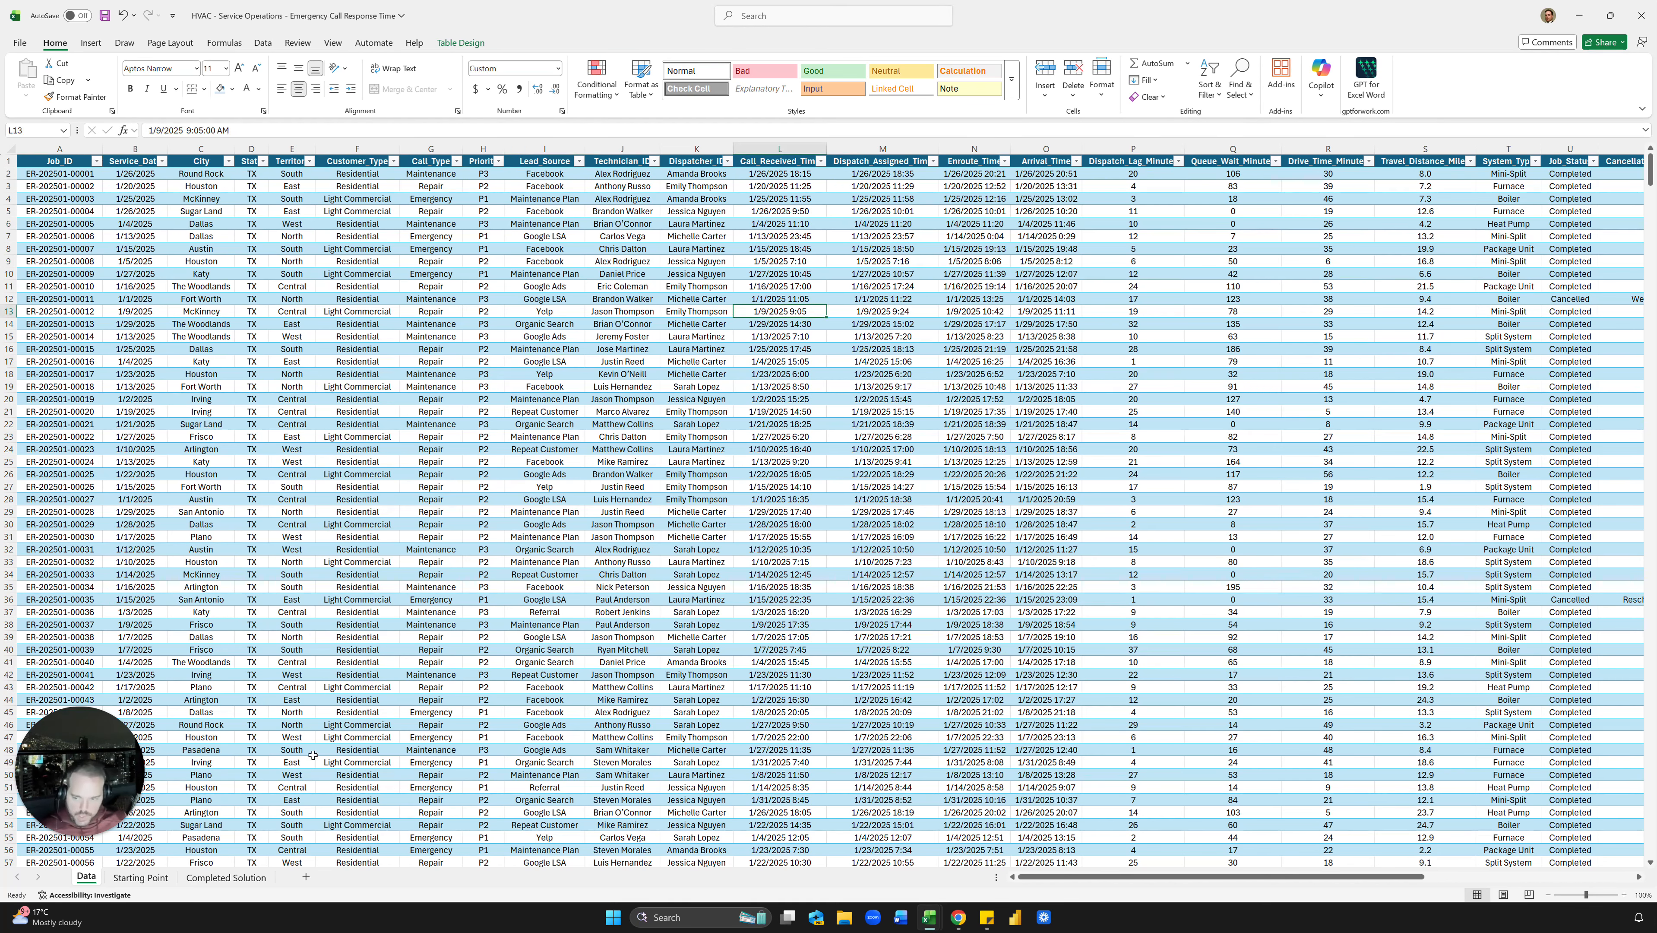
# Step: Type the contact e-mail address into K20 on Starting Point
pyautogui.click(145, 878)
pyautogui.click(670, 514)
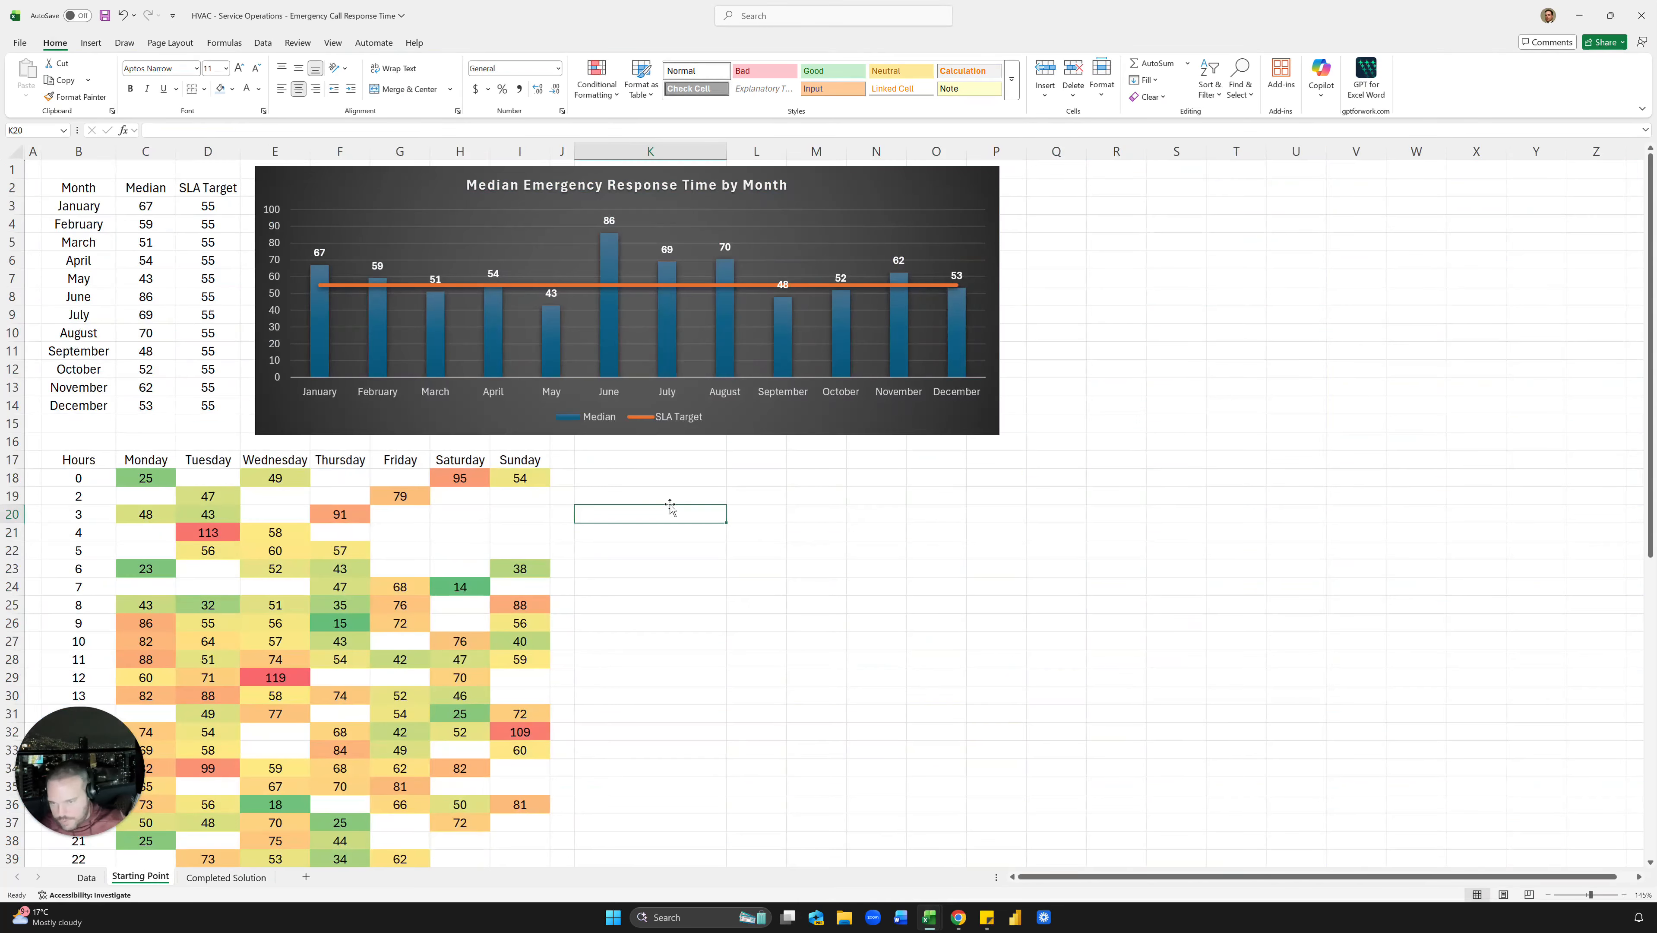
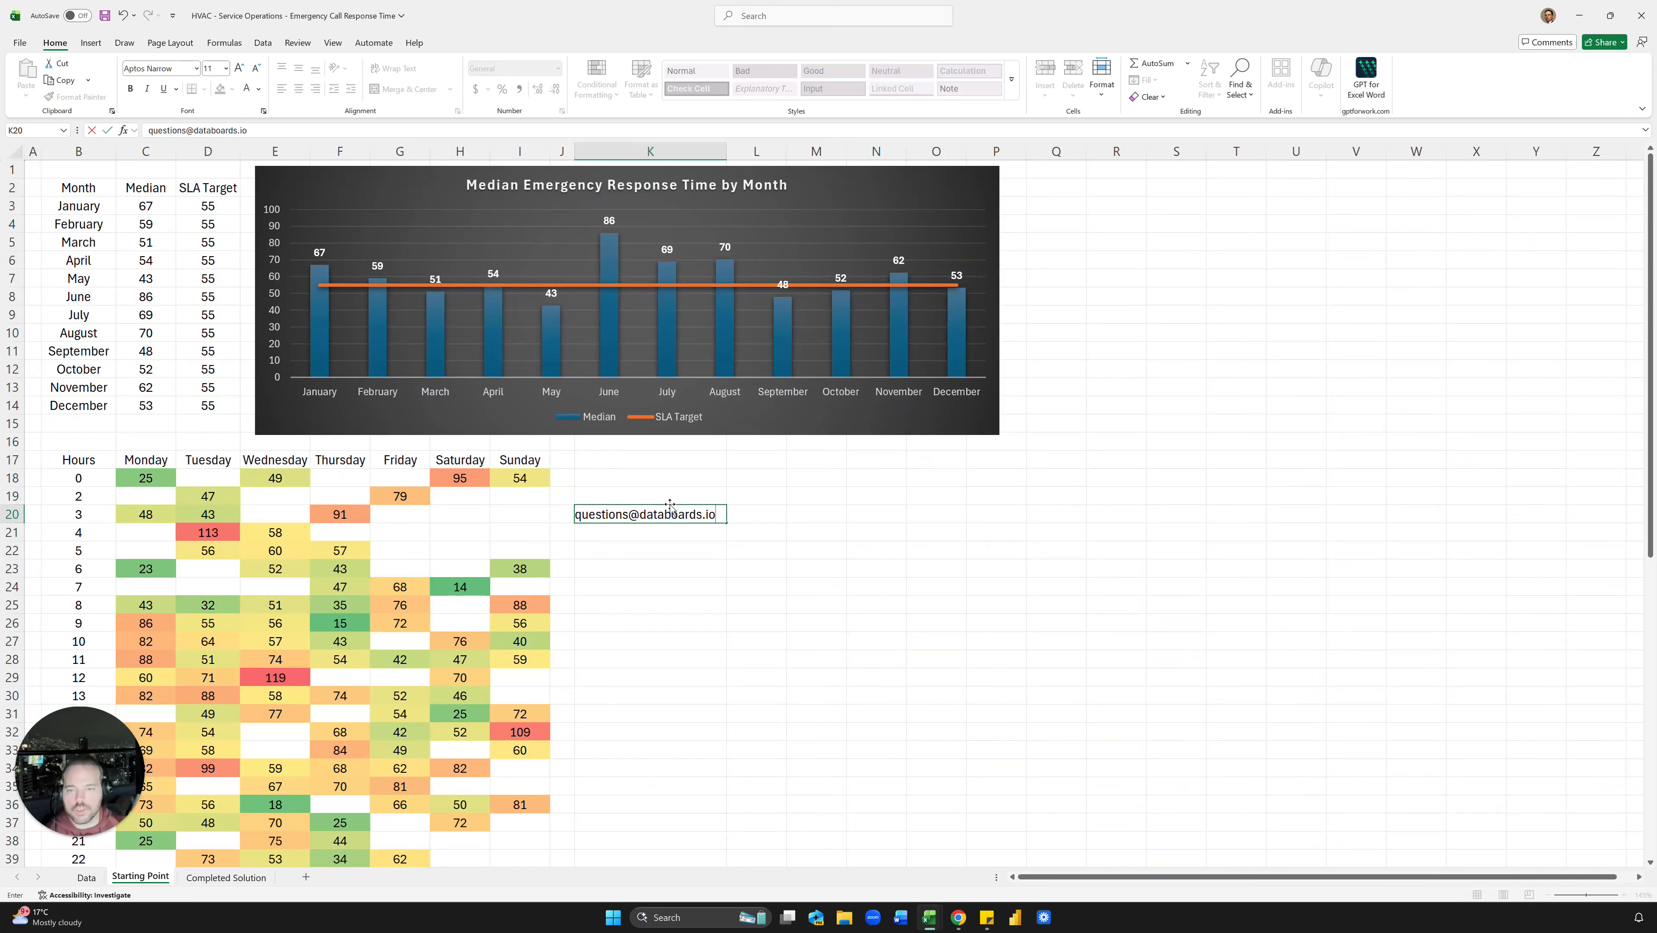
pyautogui.press('Return')
pyautogui.click(773, 535)
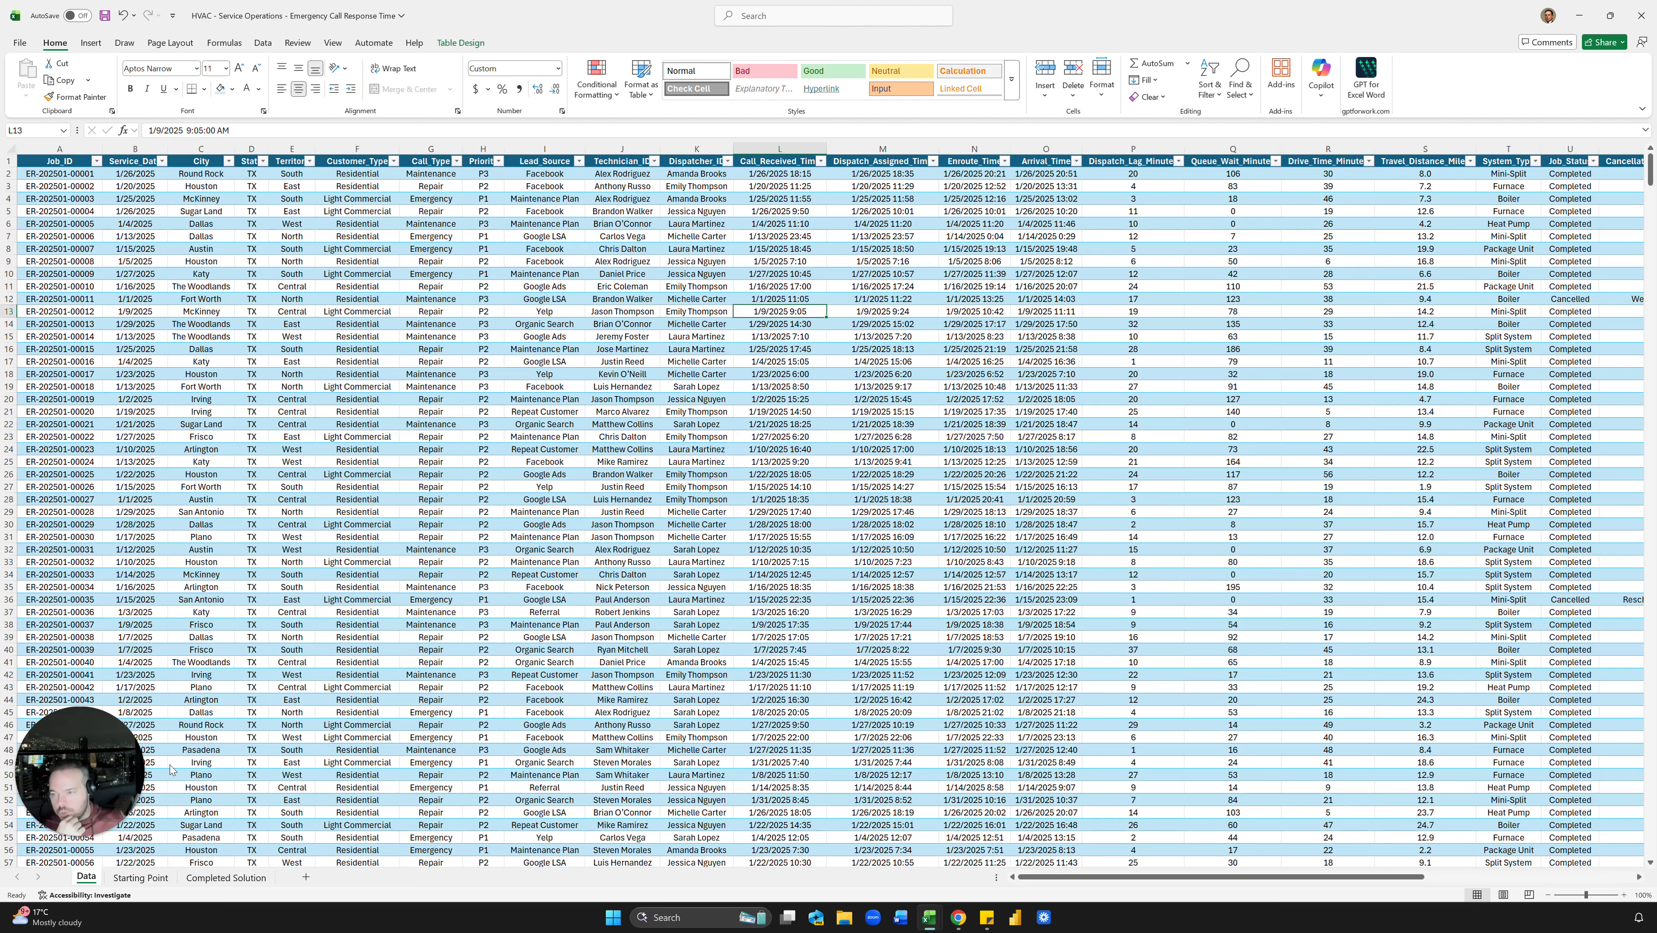
pyautogui.click(92, 877)
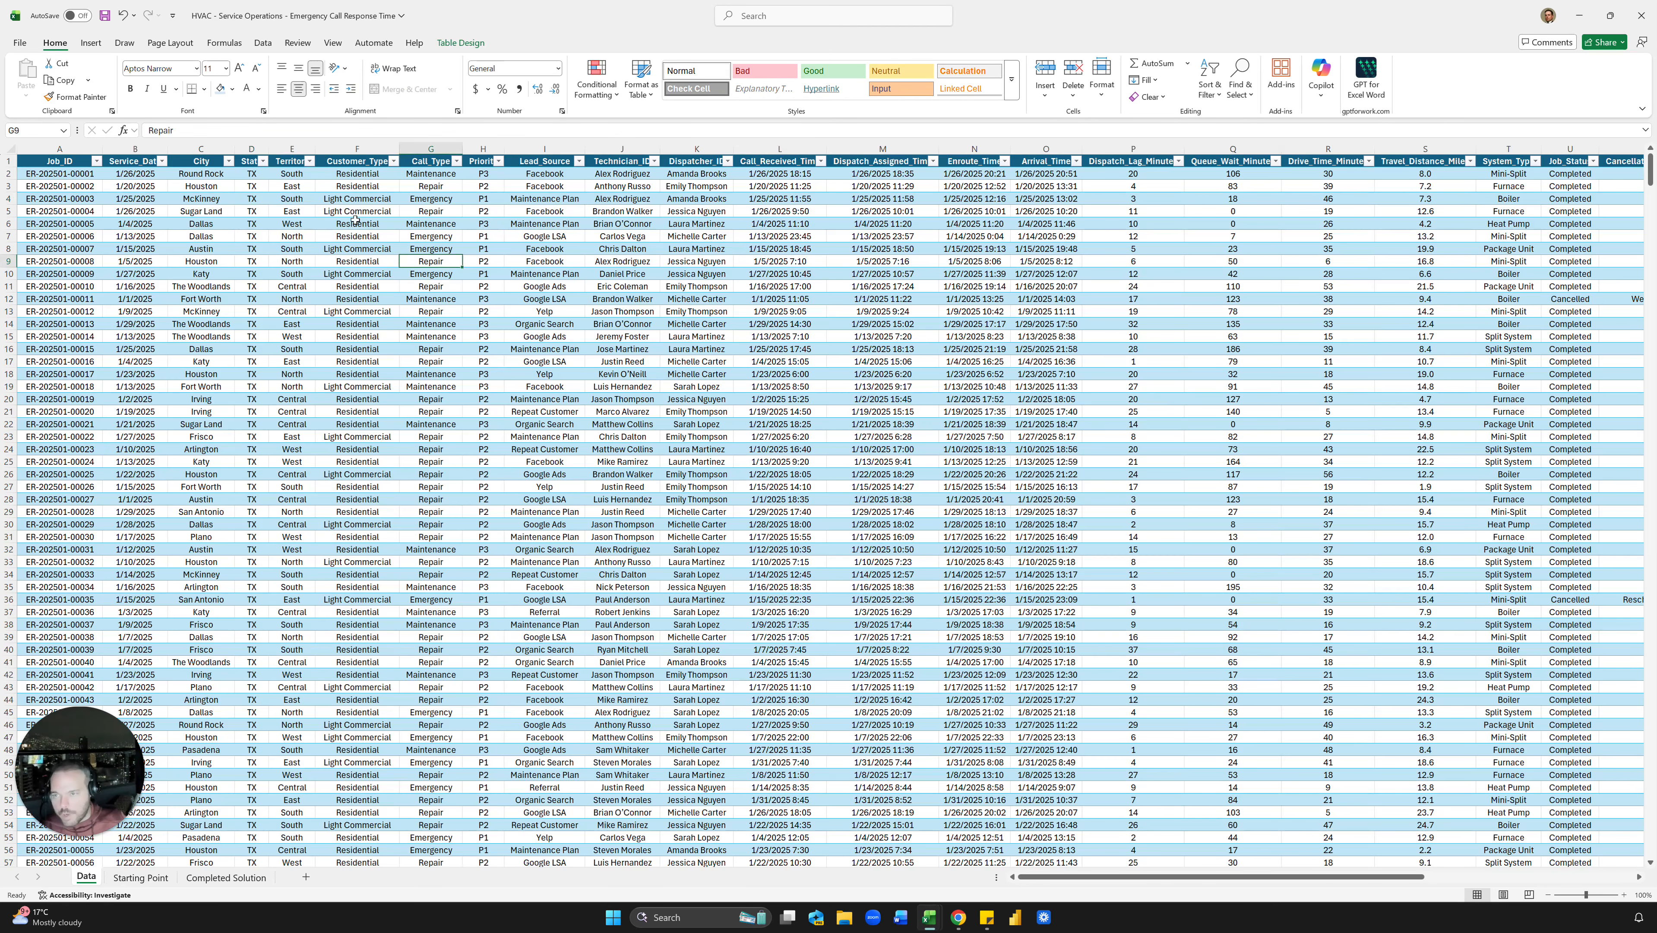
pyautogui.moveTo(312, 188); pyautogui.dragTo(278, 331)
pyautogui.moveTo(221, 211); pyautogui.dragTo(186, 378)
pyautogui.moveTo(388, 189); pyautogui.dragTo(378, 361)
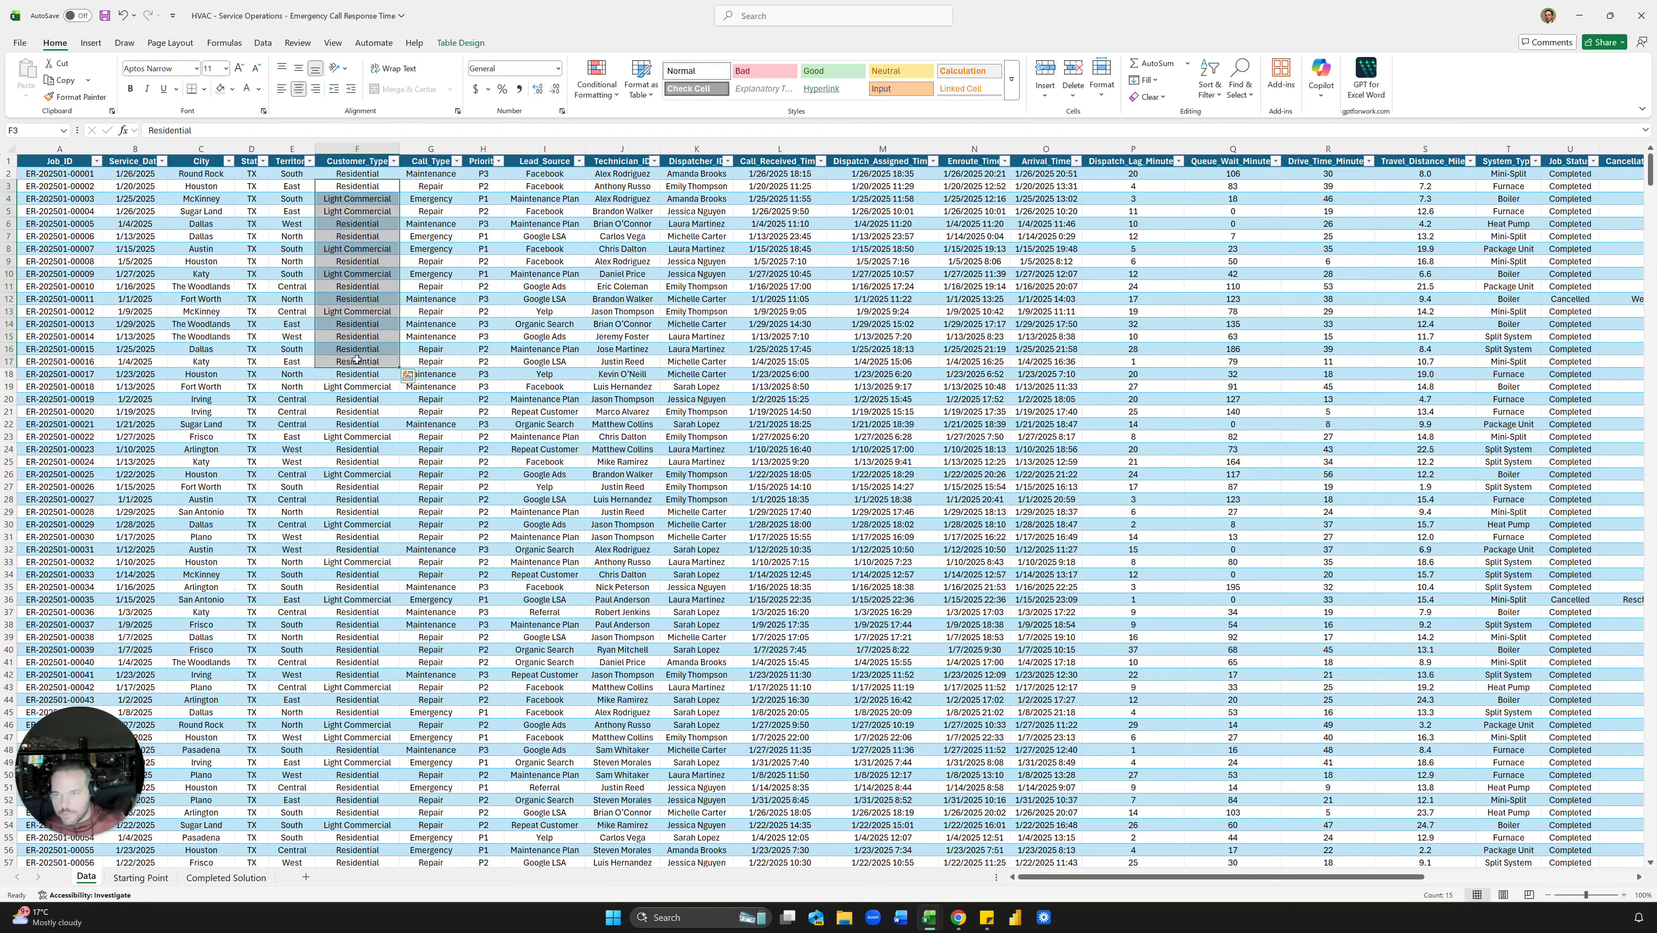
pyautogui.click(378, 361)
pyautogui.moveTo(592, 188); pyautogui.dragTo(667, 423)
pyautogui.moveTo(698, 180); pyautogui.dragTo(676, 324)
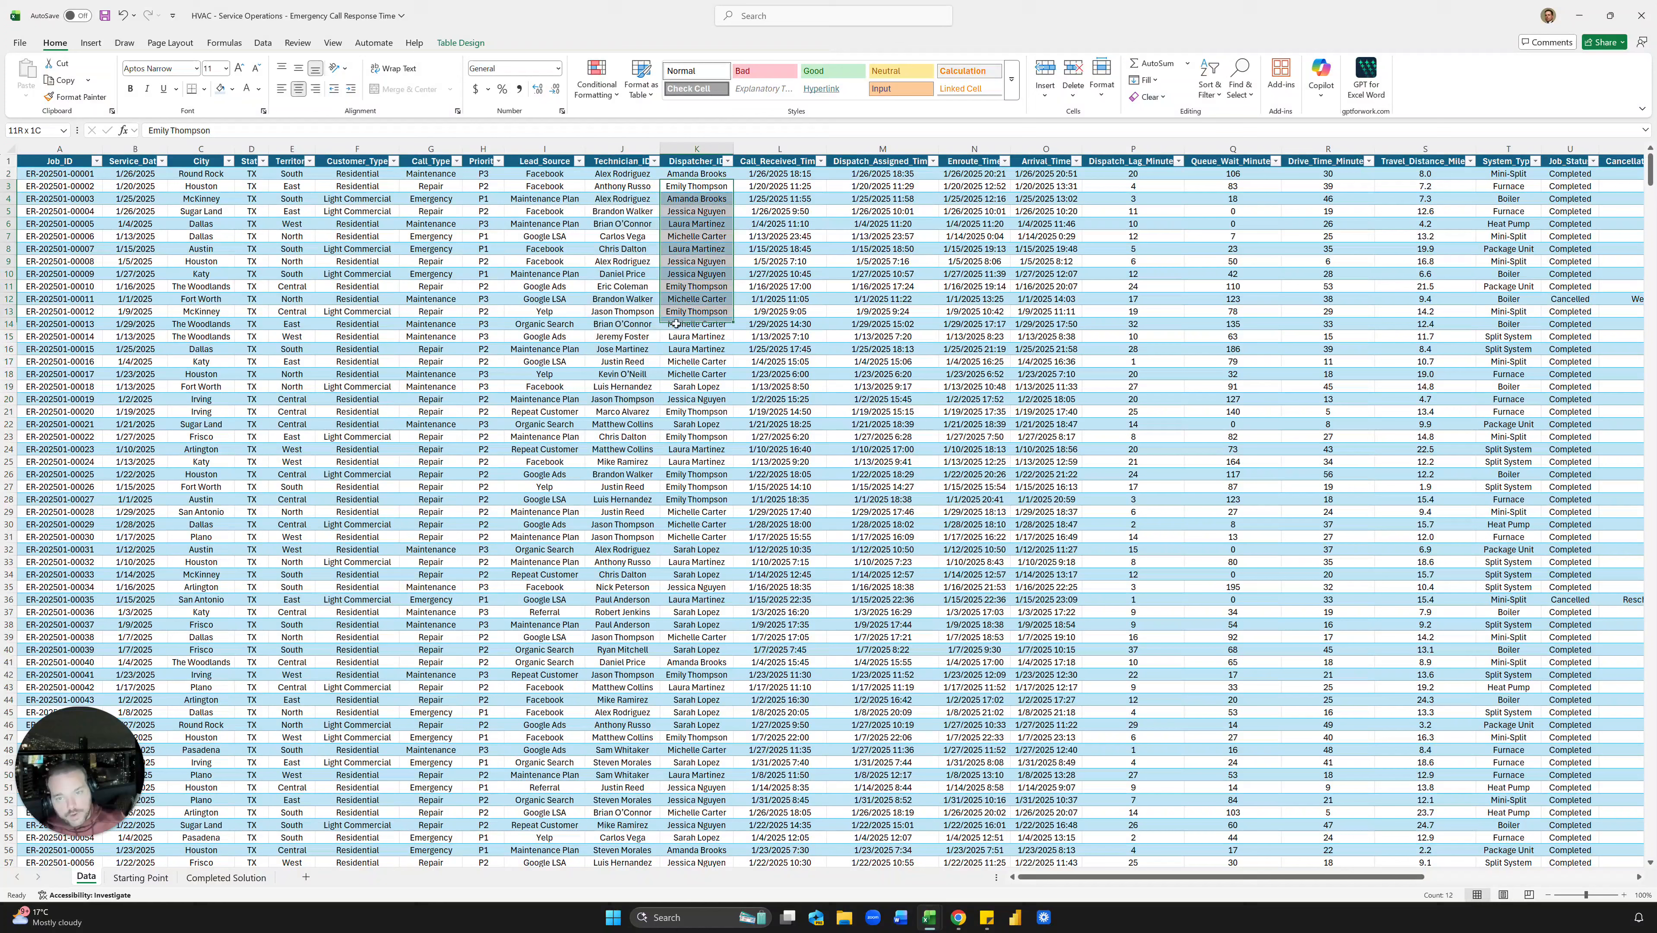
pyautogui.click(696, 286)
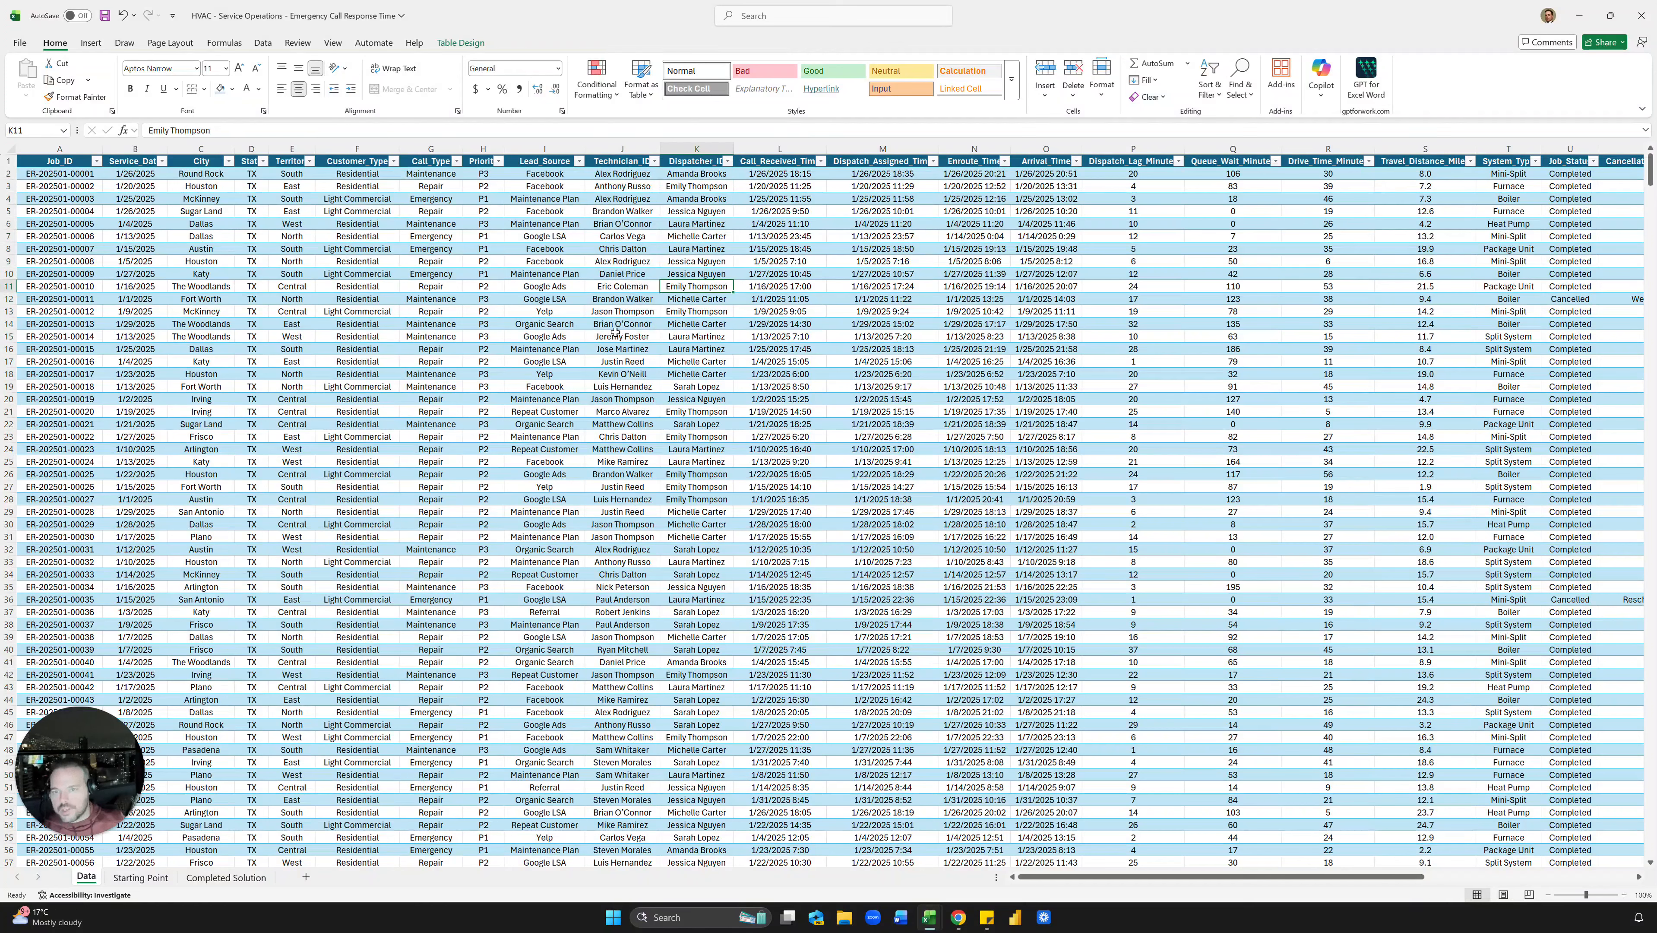
pyautogui.click(686, 272)
pyautogui.click(686, 248)
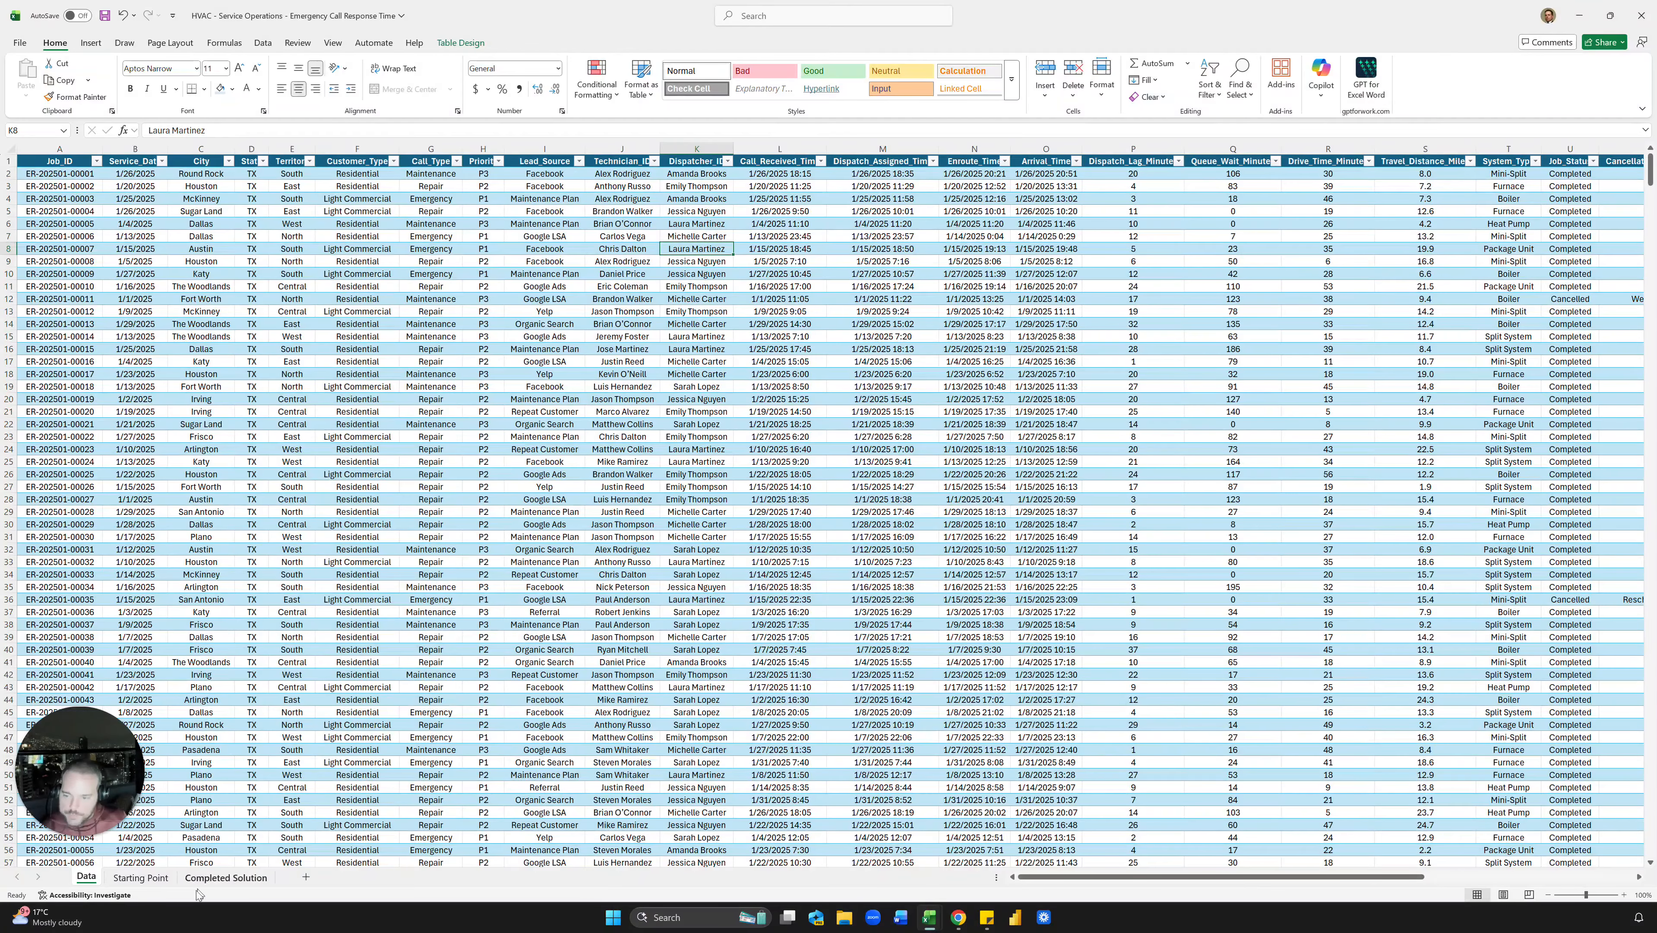
pyautogui.click(141, 877)
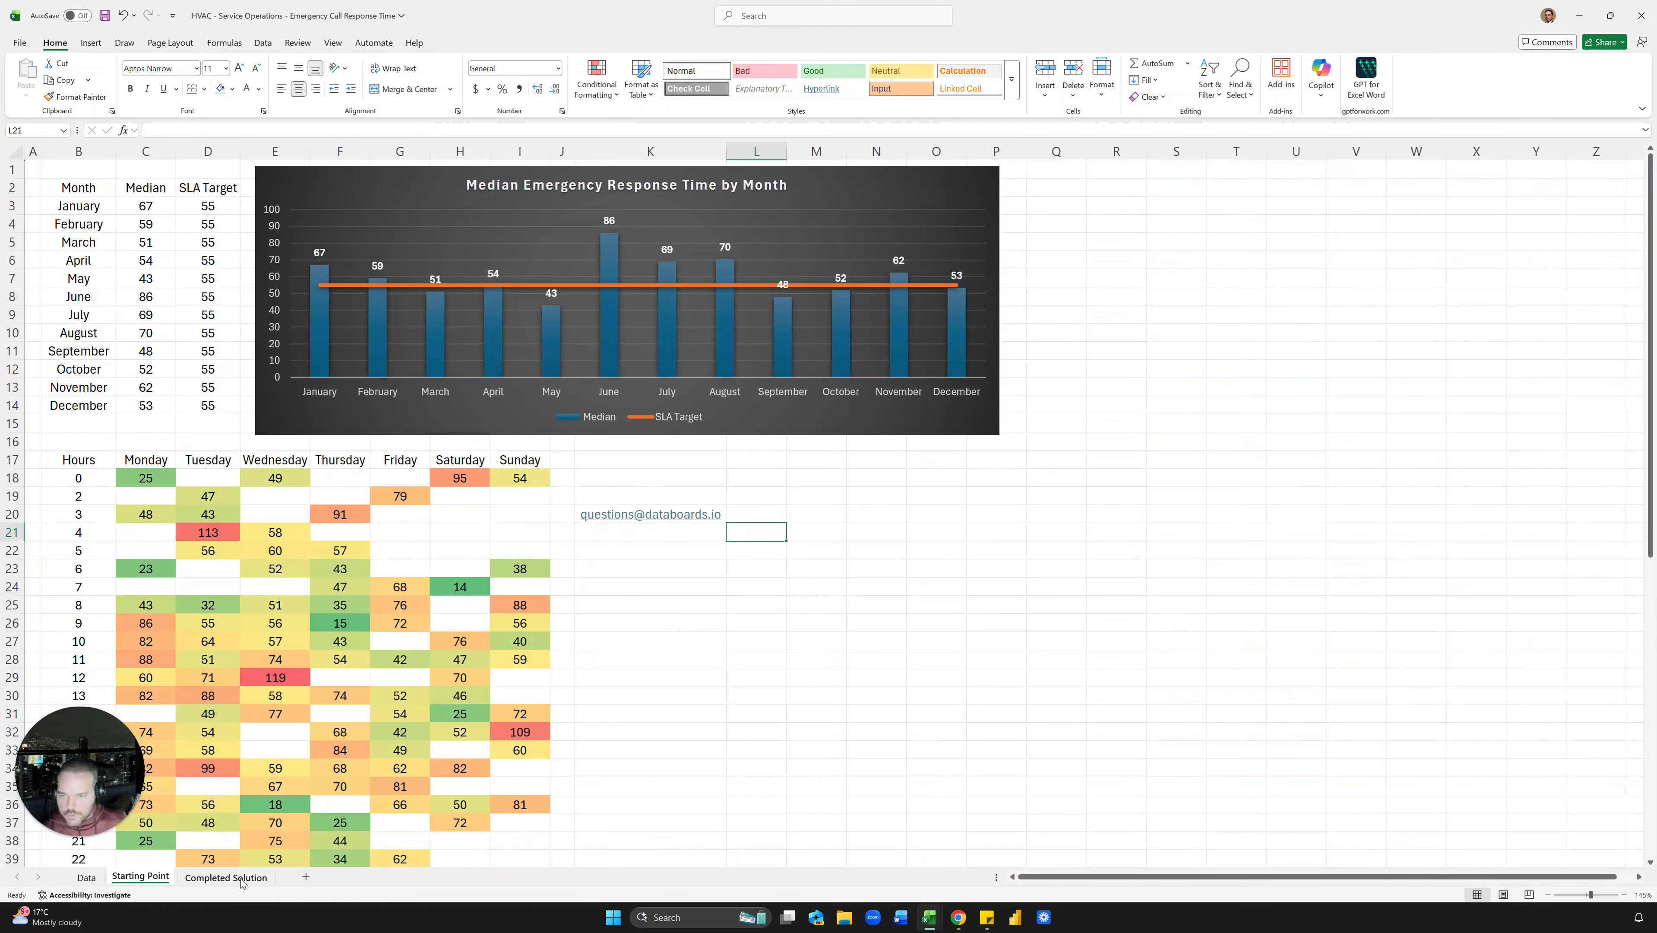